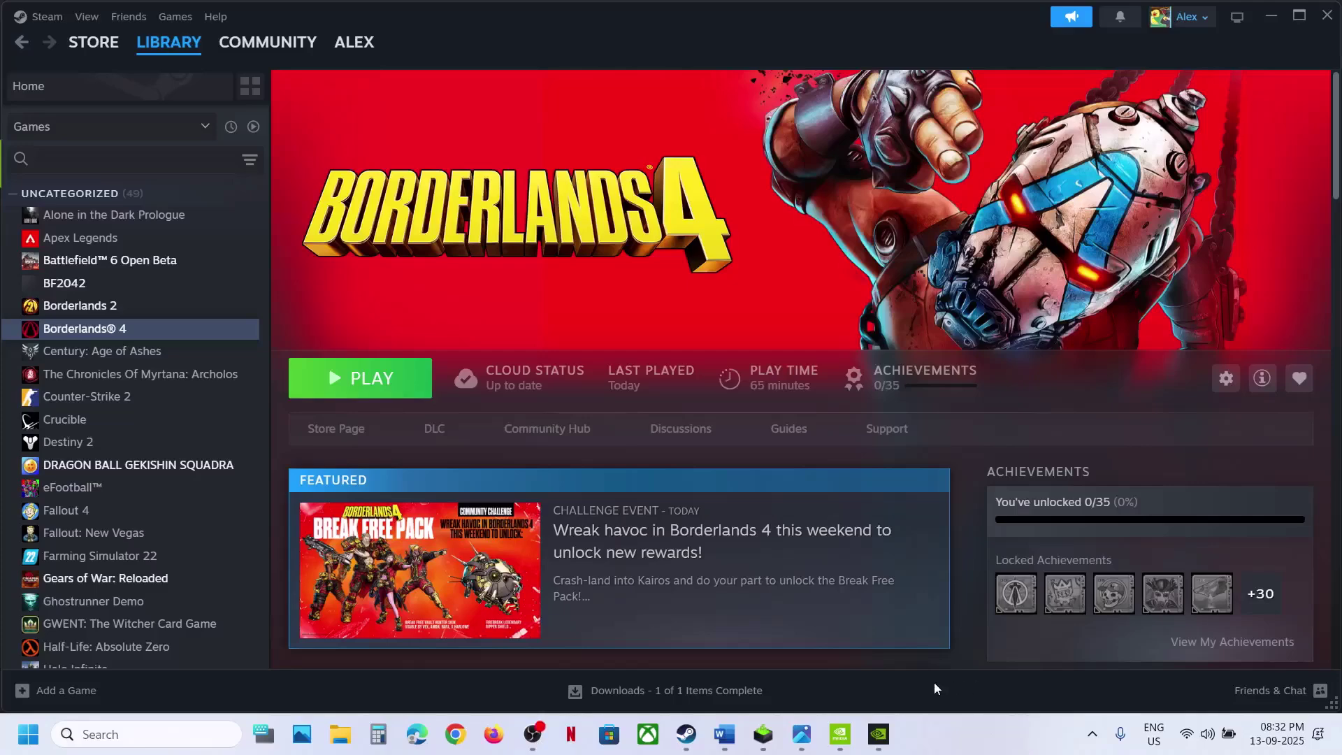
# Review the Word guide's Step 1 note on hardware-accelerated GPU scheduling, then open Windows Settings
pyautogui.click(724, 734)
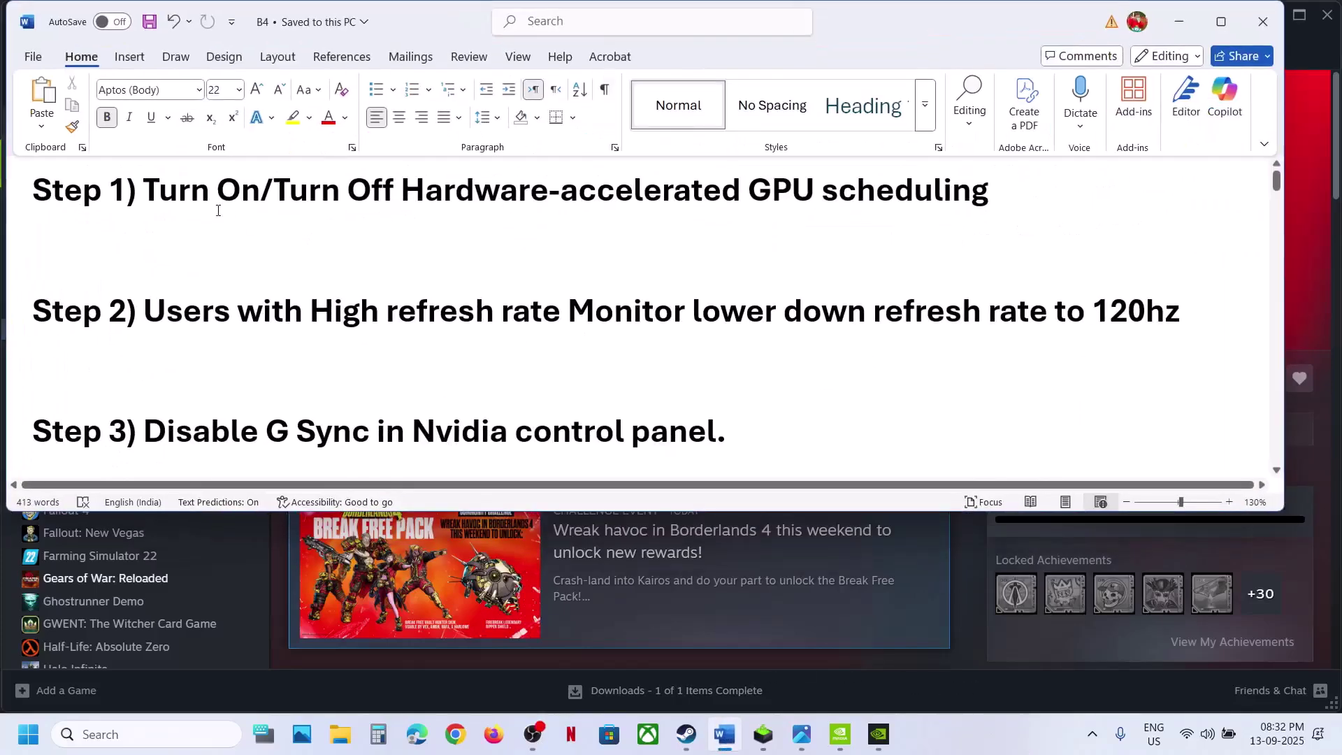
pyautogui.moveTo(209, 206); pyautogui.dragTo(992, 206)
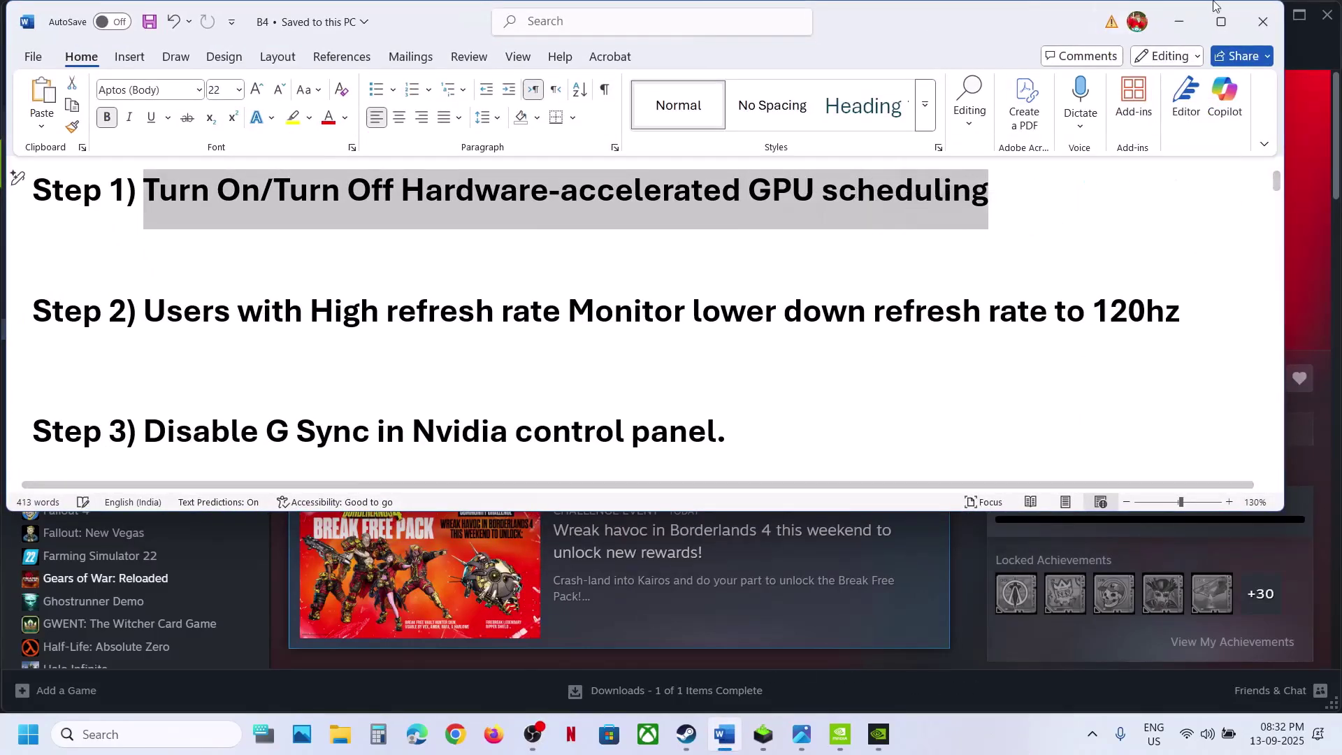
pyautogui.click(1179, 22)
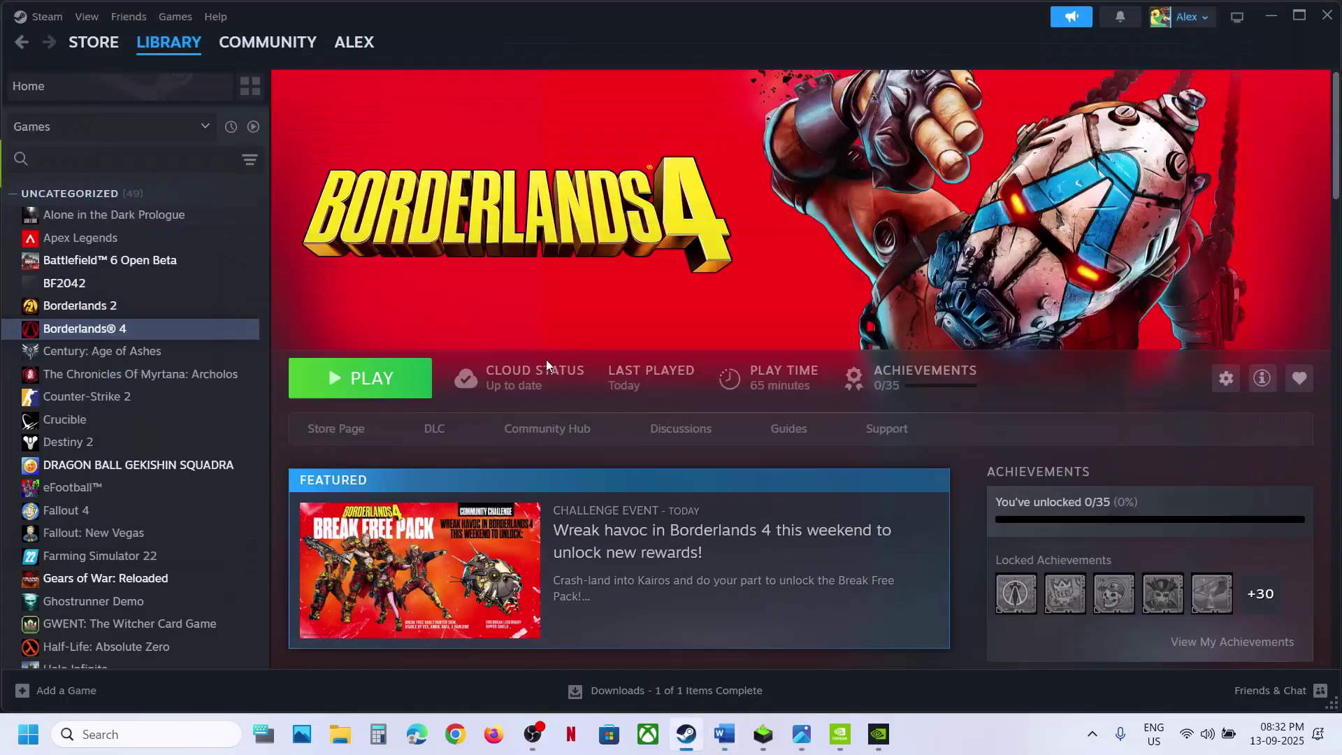
pyautogui.press('super+i')
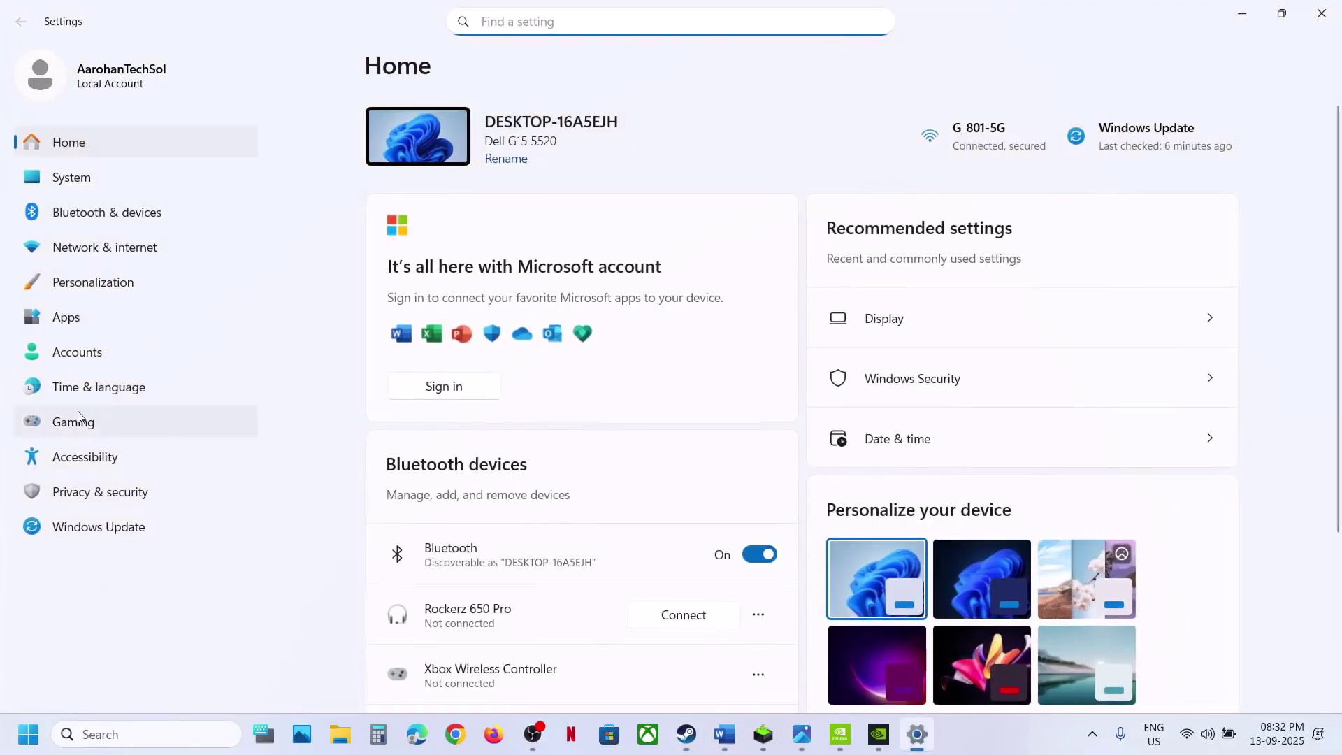
# Turn Hardware-accelerated GPU scheduling off and back on under System > Display > Graphics advanced settings
pyautogui.click(72, 180)
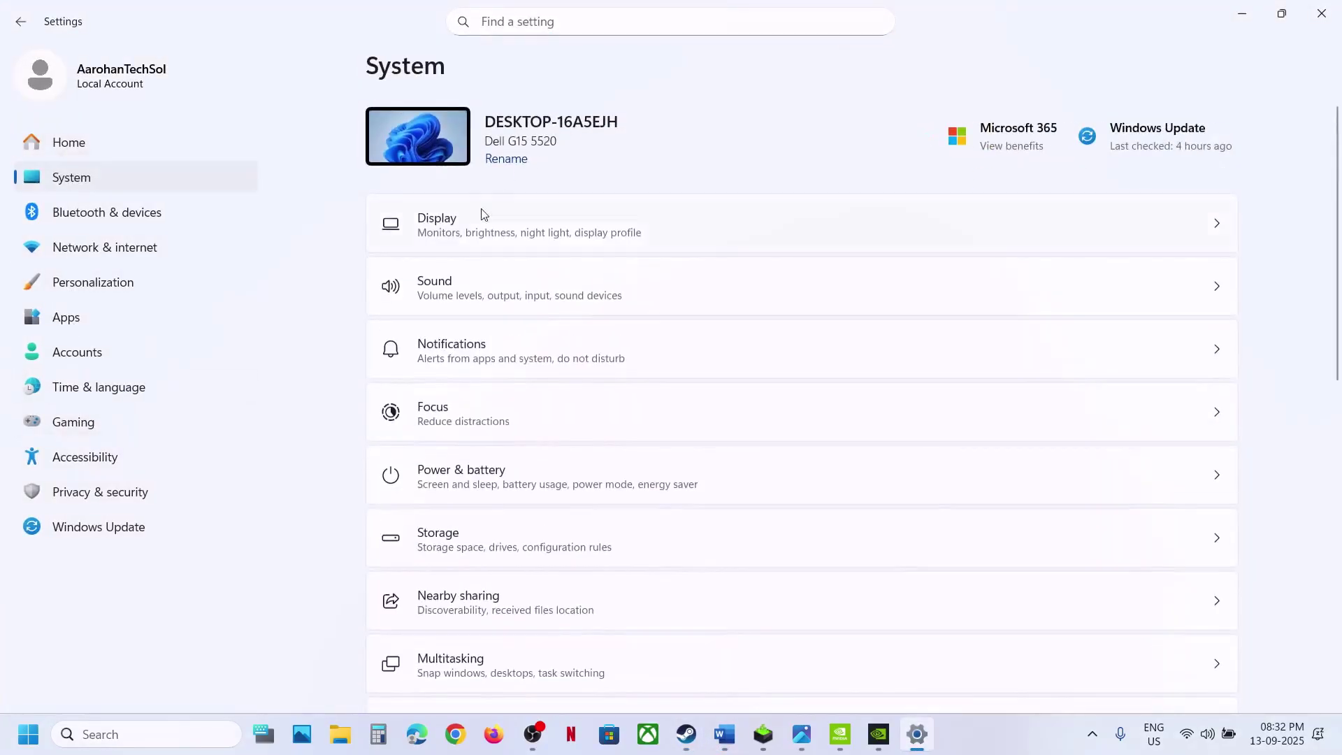
pyautogui.click(482, 217)
pyautogui.scroll(-5, 509, 519)
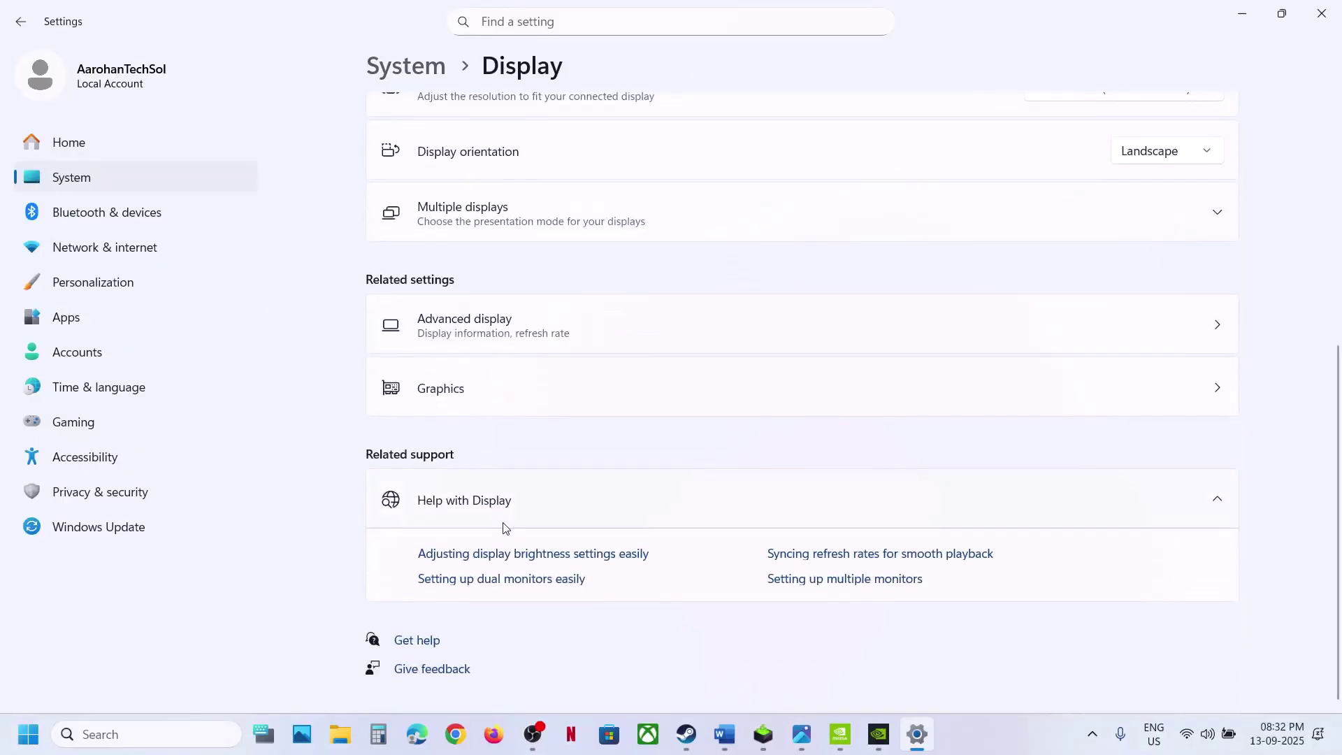
pyautogui.click(431, 395)
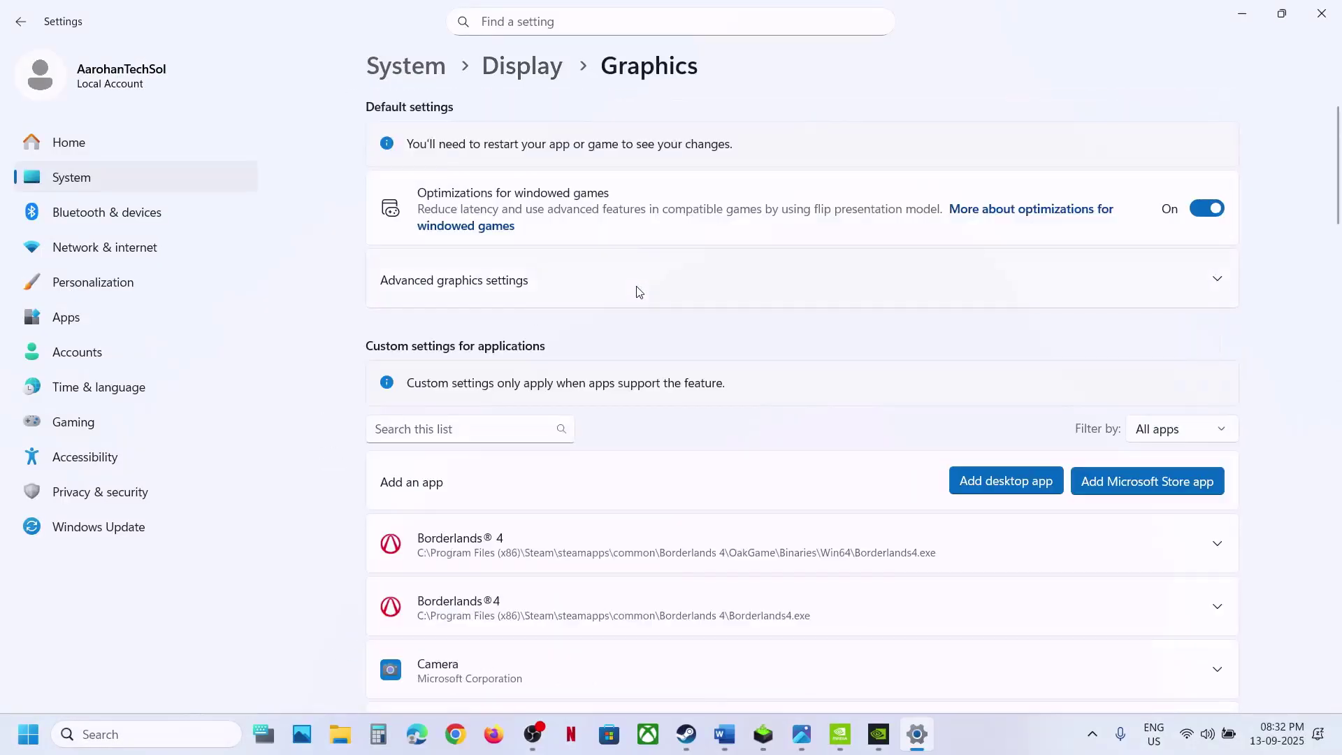
pyautogui.click(510, 297)
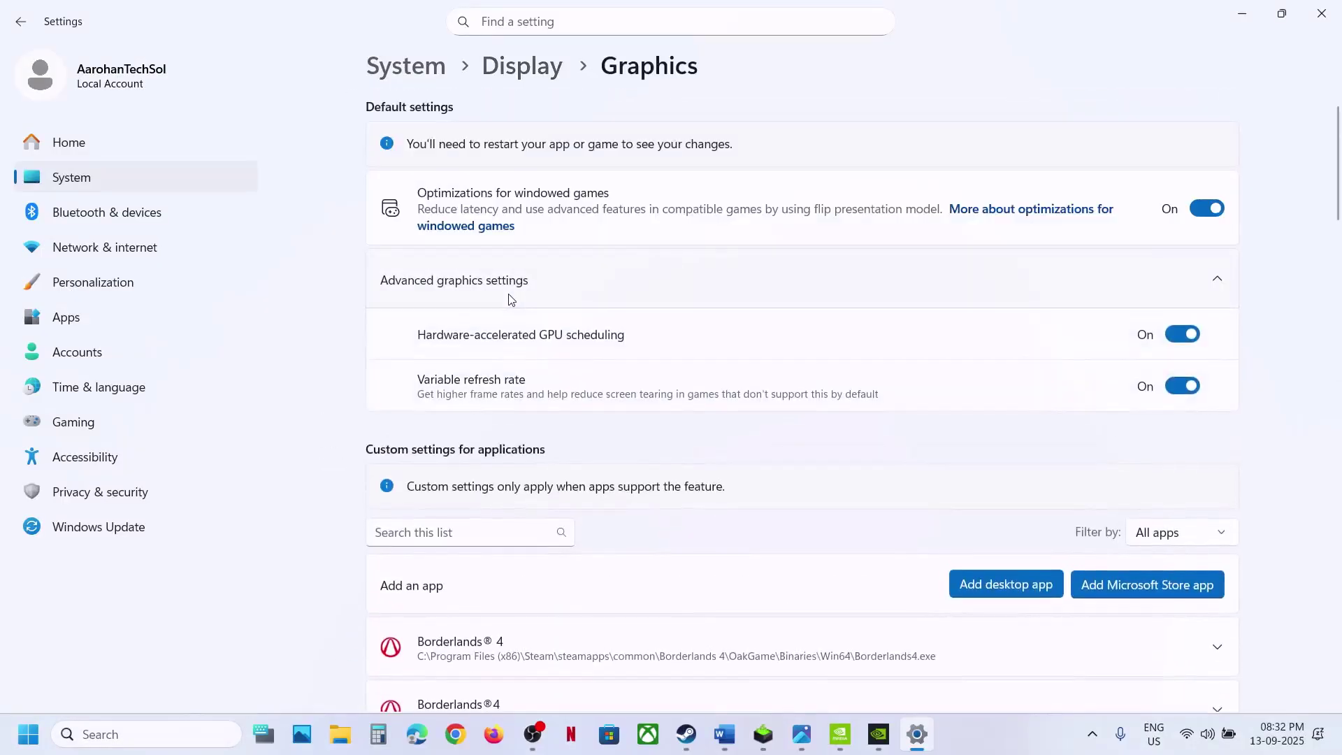
pyautogui.click(1191, 336)
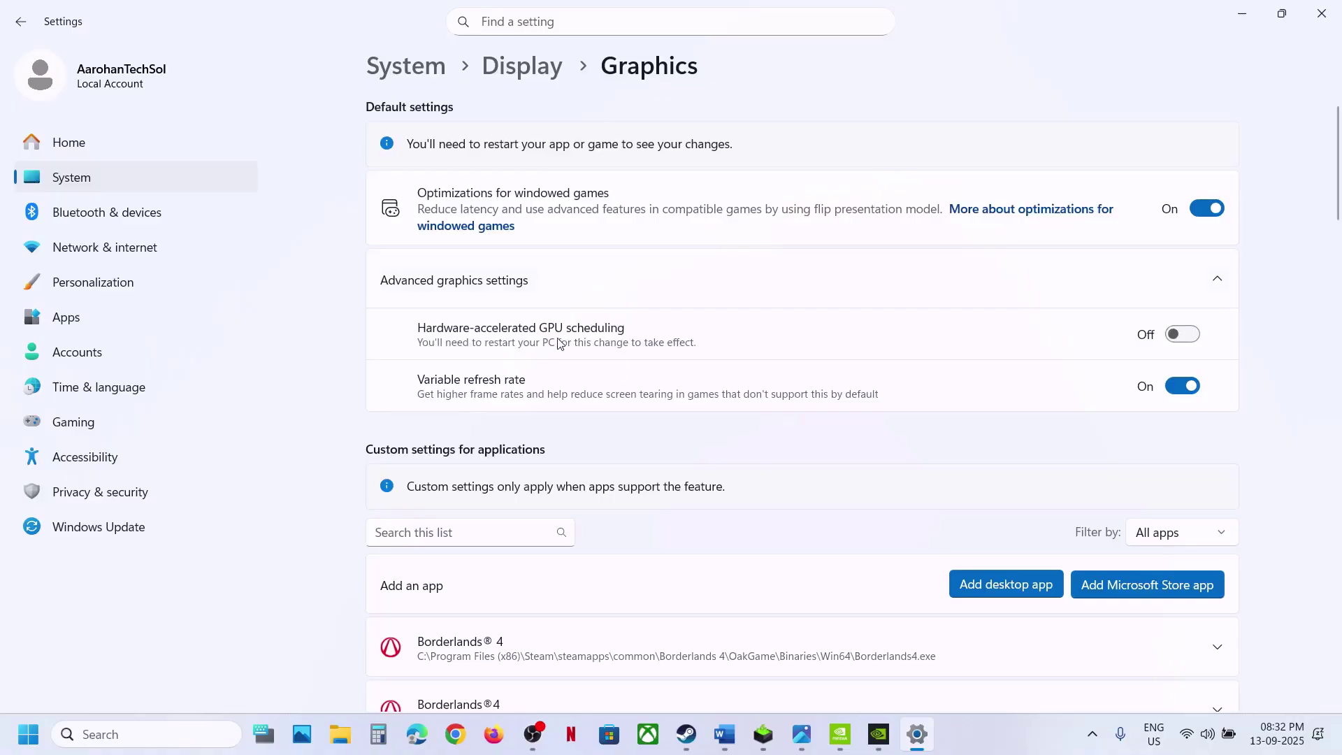
pyautogui.click(1181, 336)
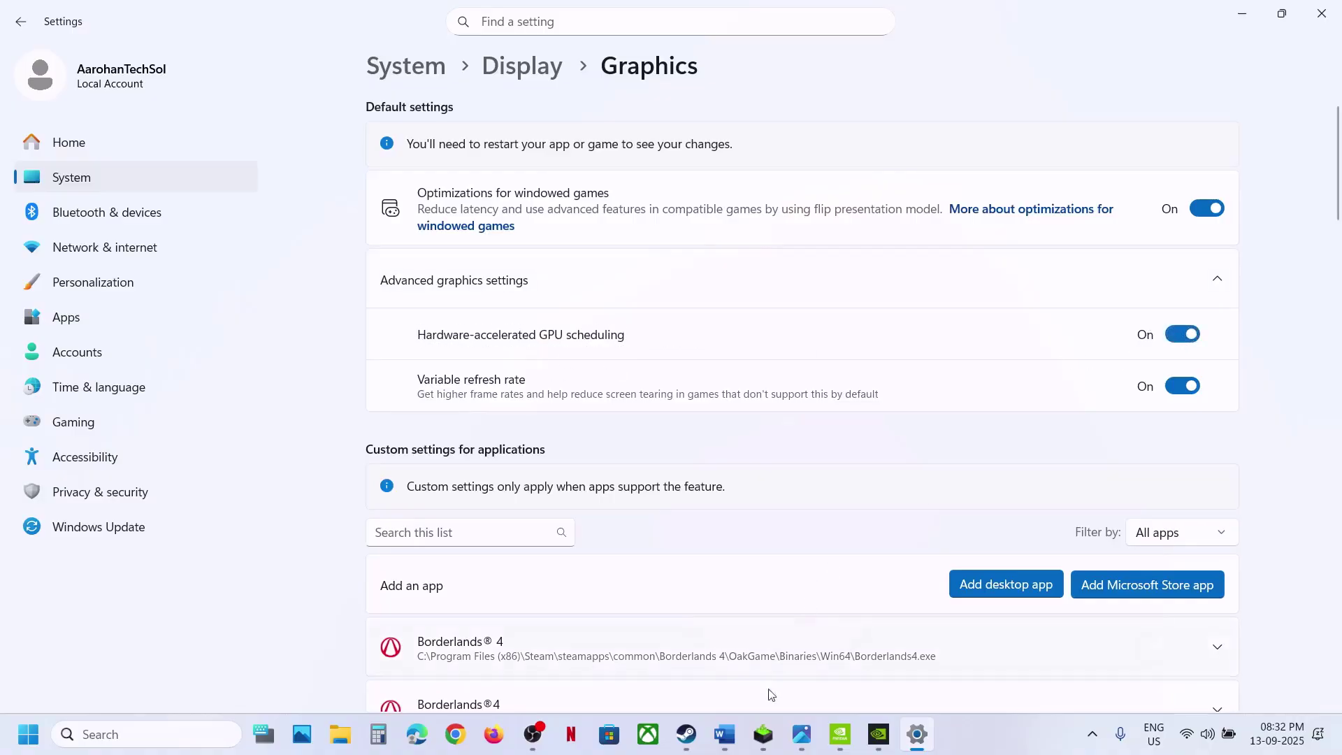
pyautogui.click(691, 734)
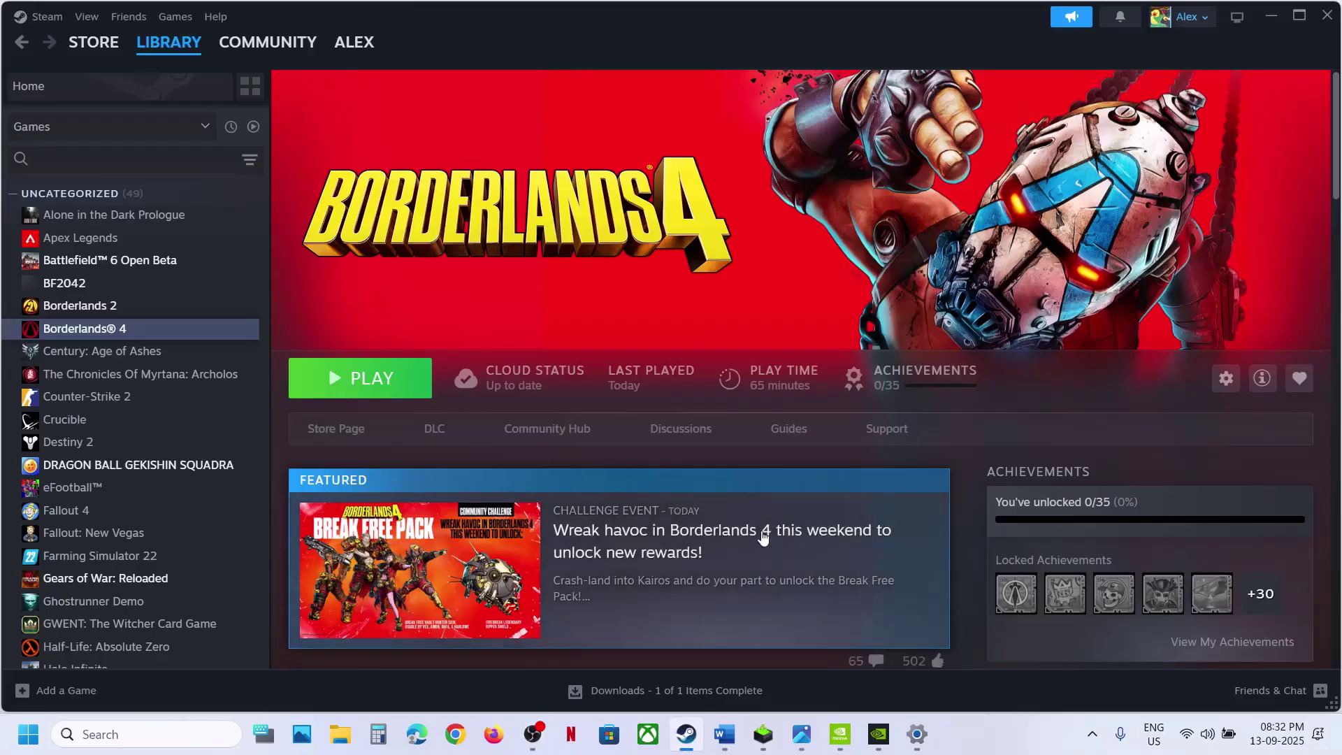
# Flip briefly to the Graphics settings page and Steam, ending with the Word guide at Step 2
pyautogui.click(689, 737)
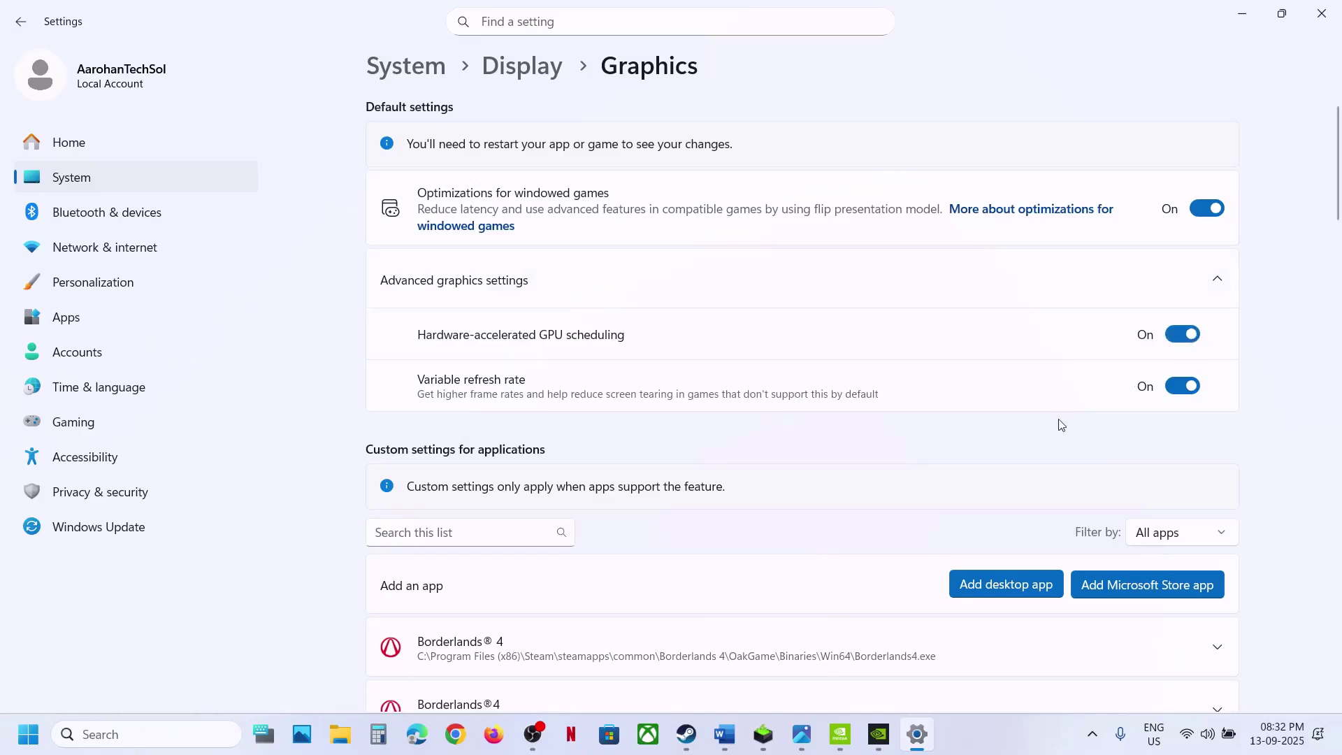
pyautogui.click(686, 734)
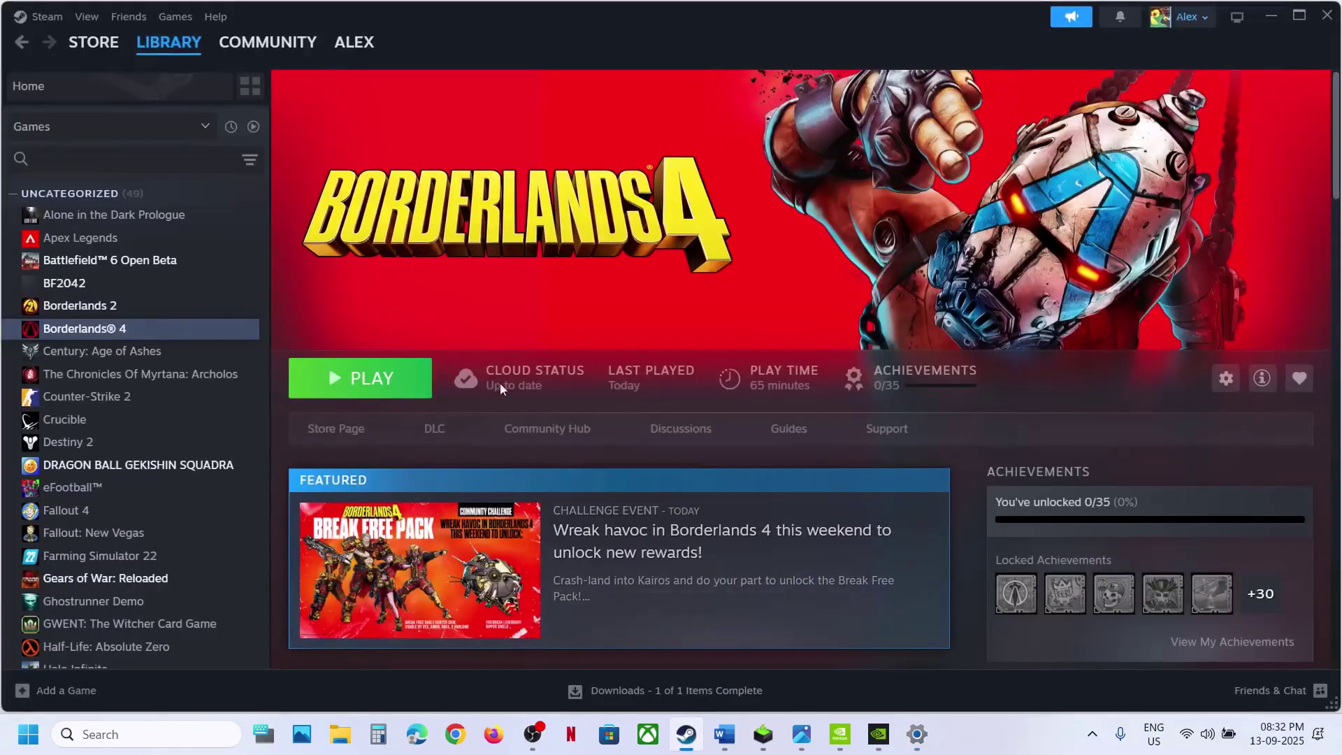
pyautogui.click(724, 734)
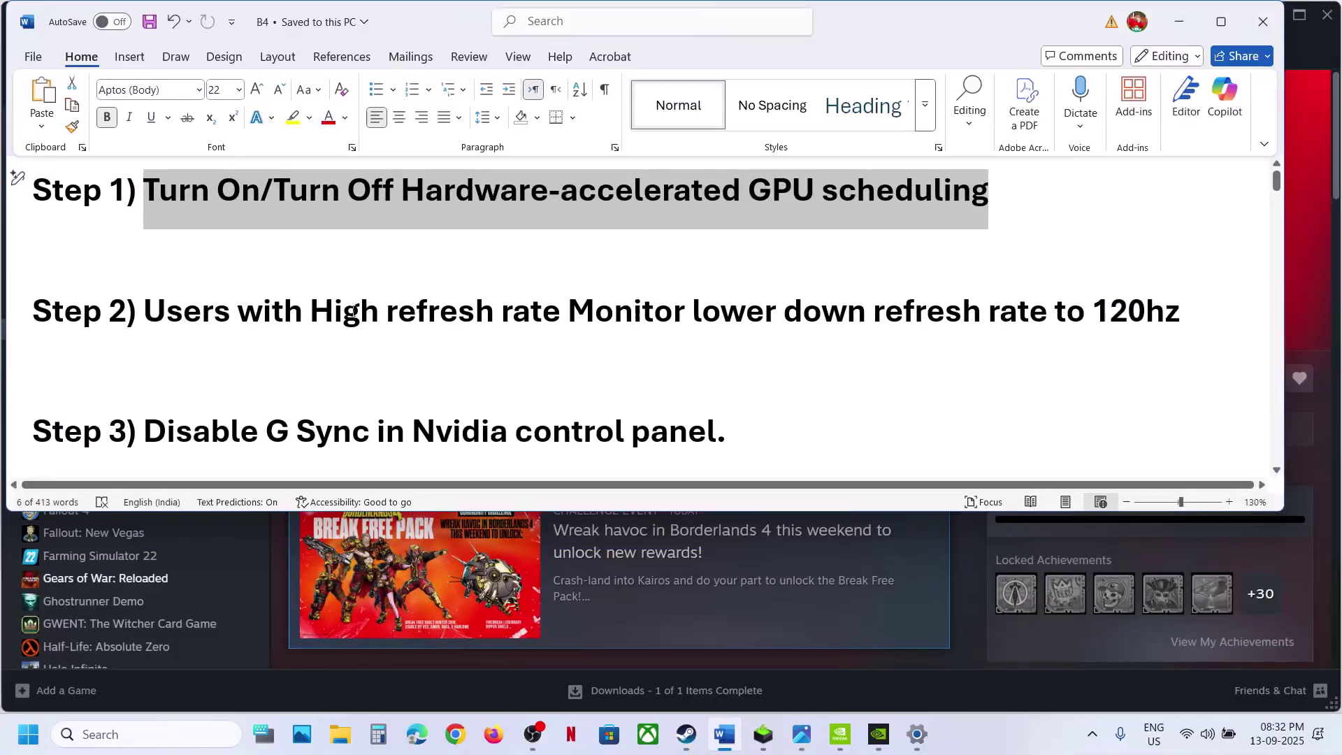
# Highlight Step 2's advice to lower refresh rate to 120hz and the Step 3 G-Sync note, then show the desktop
pyautogui.moveTo(331, 315); pyautogui.dragTo(564, 318)
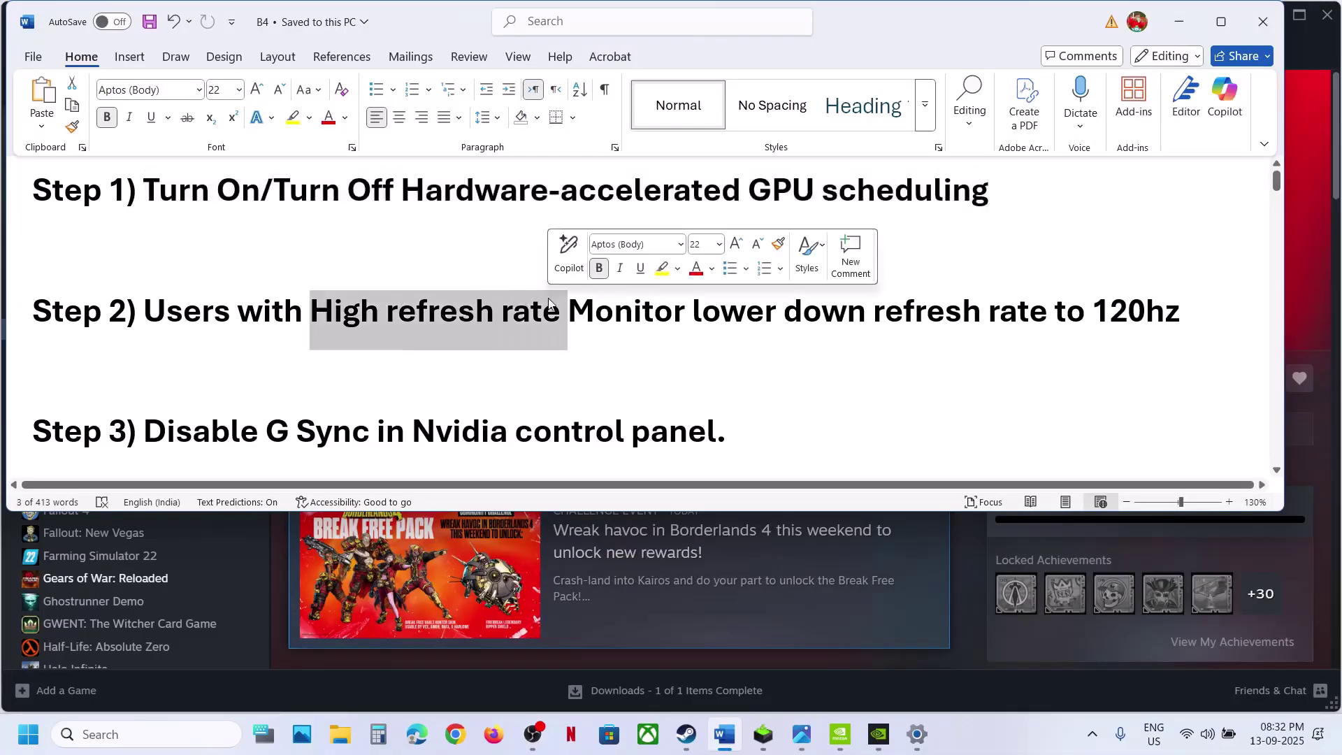
pyautogui.moveTo(744, 319); pyautogui.dragTo(1147, 314)
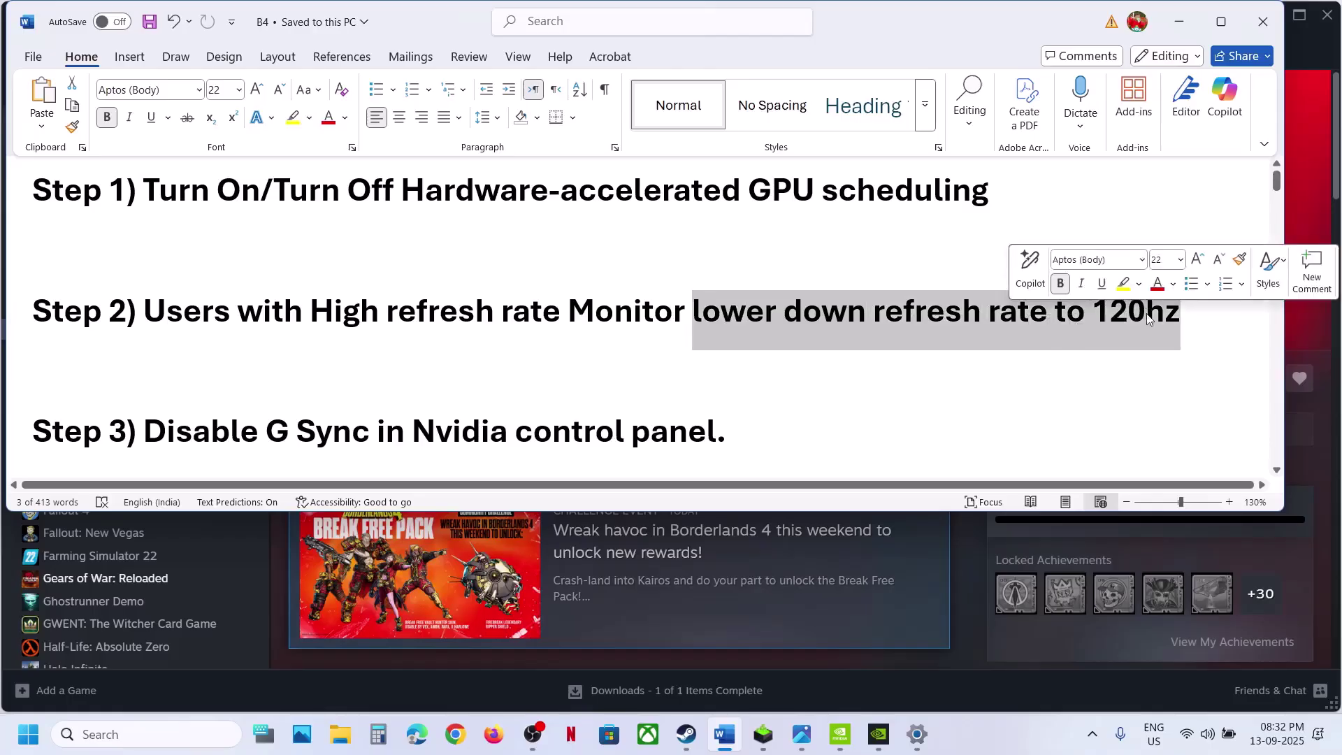
pyautogui.moveTo(218, 309); pyautogui.dragTo(1183, 311)
pyautogui.scroll(-1, 389, 453)
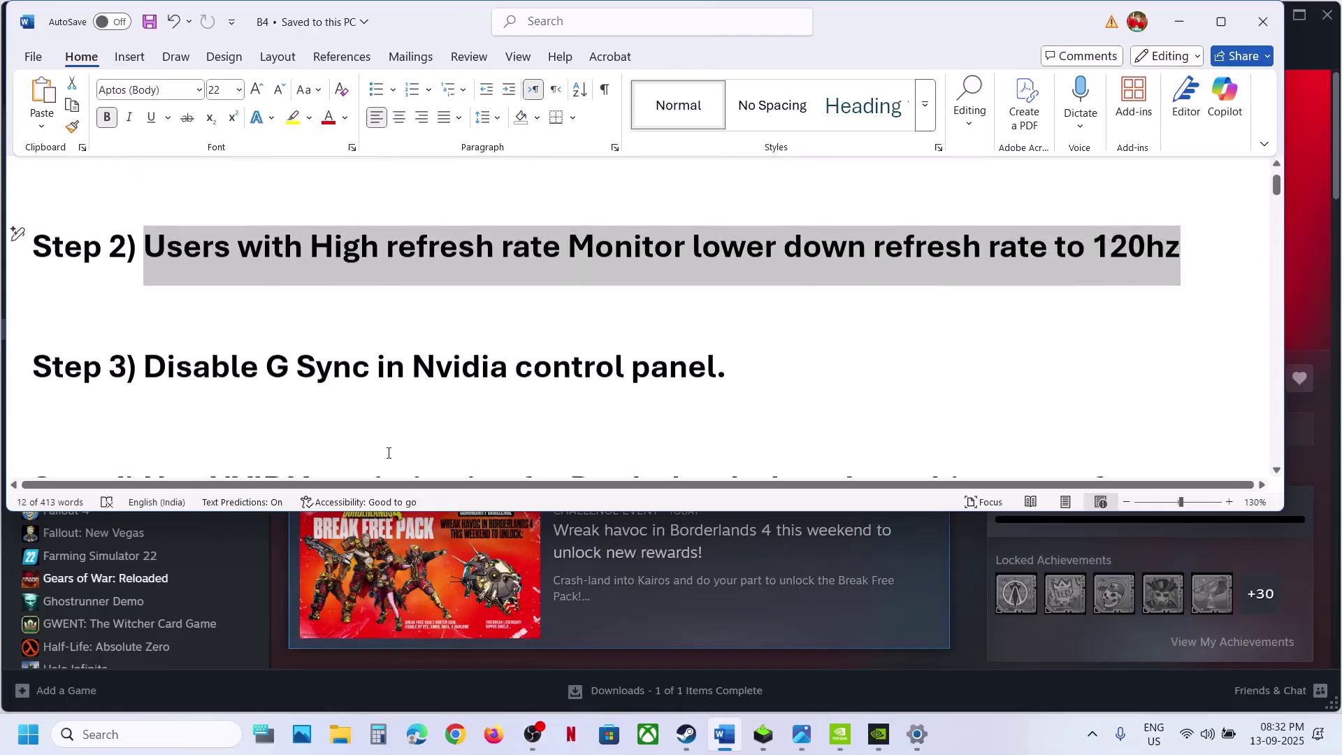
pyautogui.moveTo(151, 367); pyautogui.dragTo(728, 353)
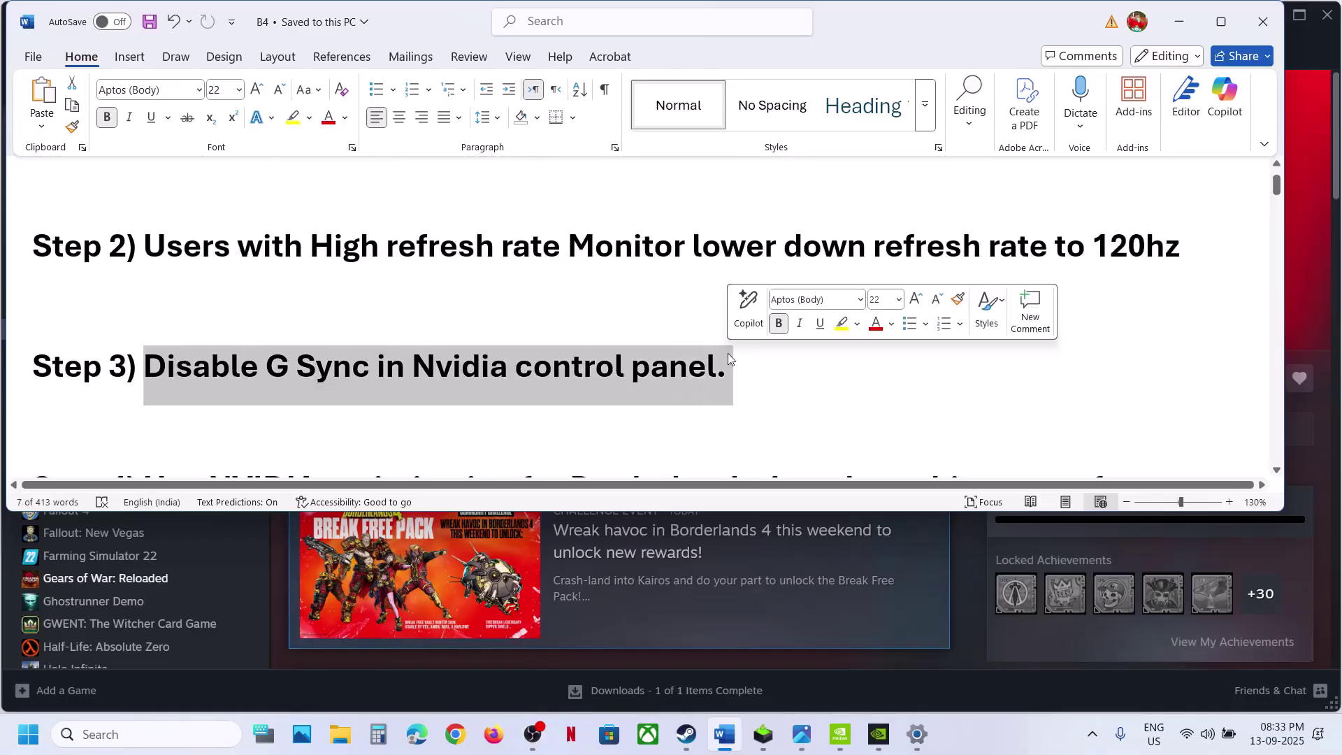
pyautogui.press('super+d')
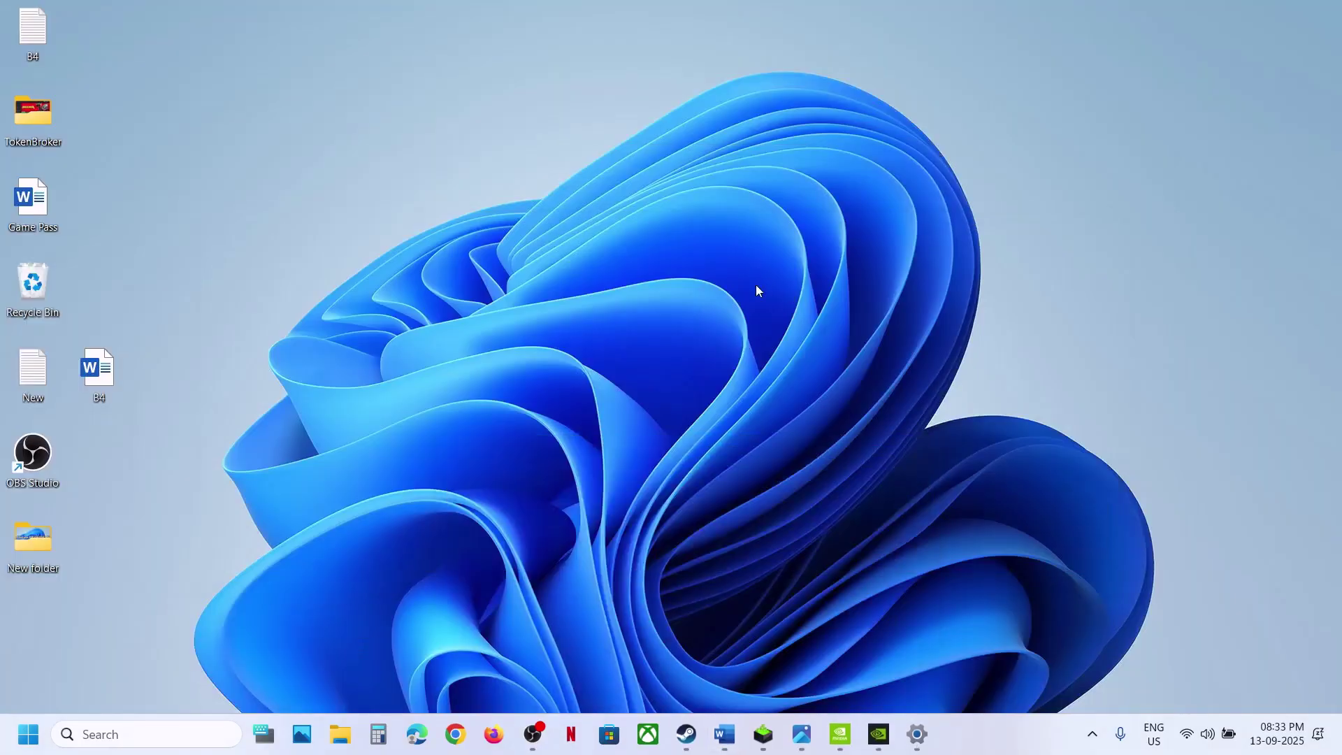
# Open NVIDIA Control Panel from the desktop menu and view the enlarged Disable G Sync screenshot
pyautogui.rightClick(757, 285)
pyautogui.click(823, 560)
pyautogui.click(803, 429)
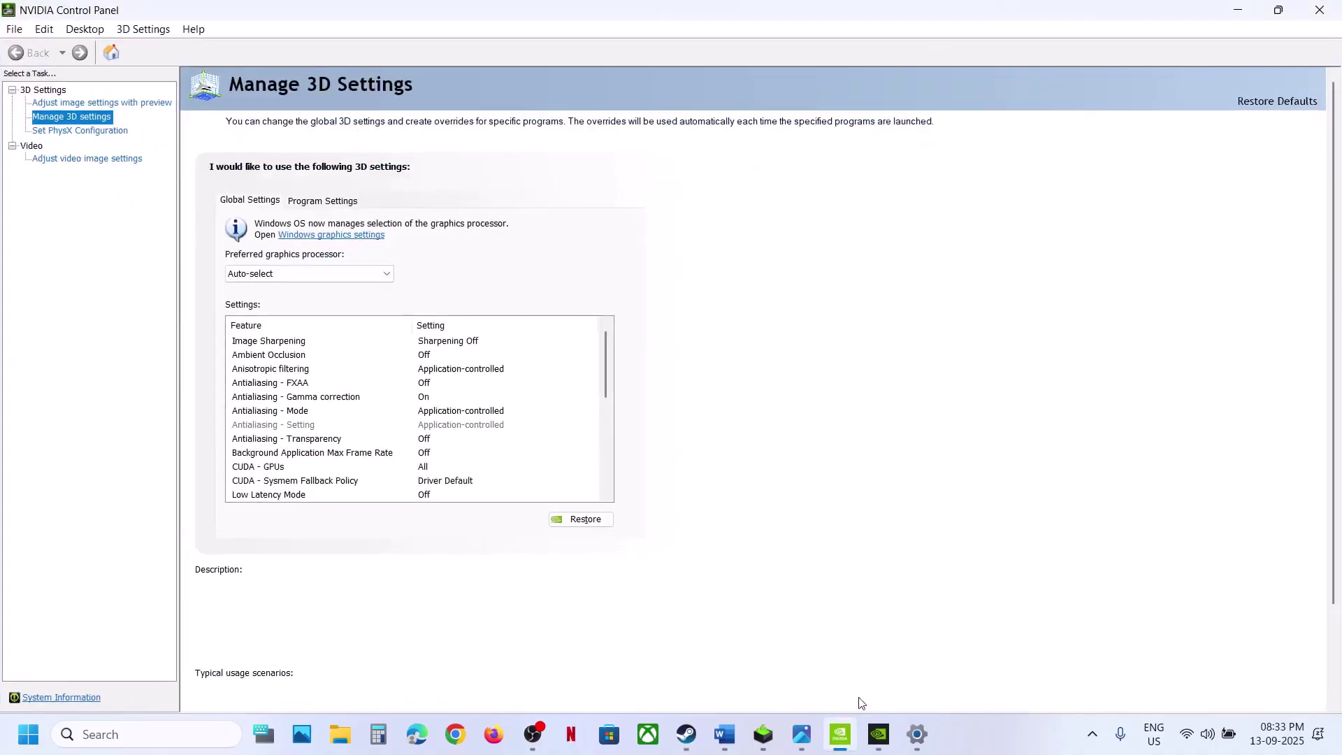
pyautogui.moveTo(815, 747)
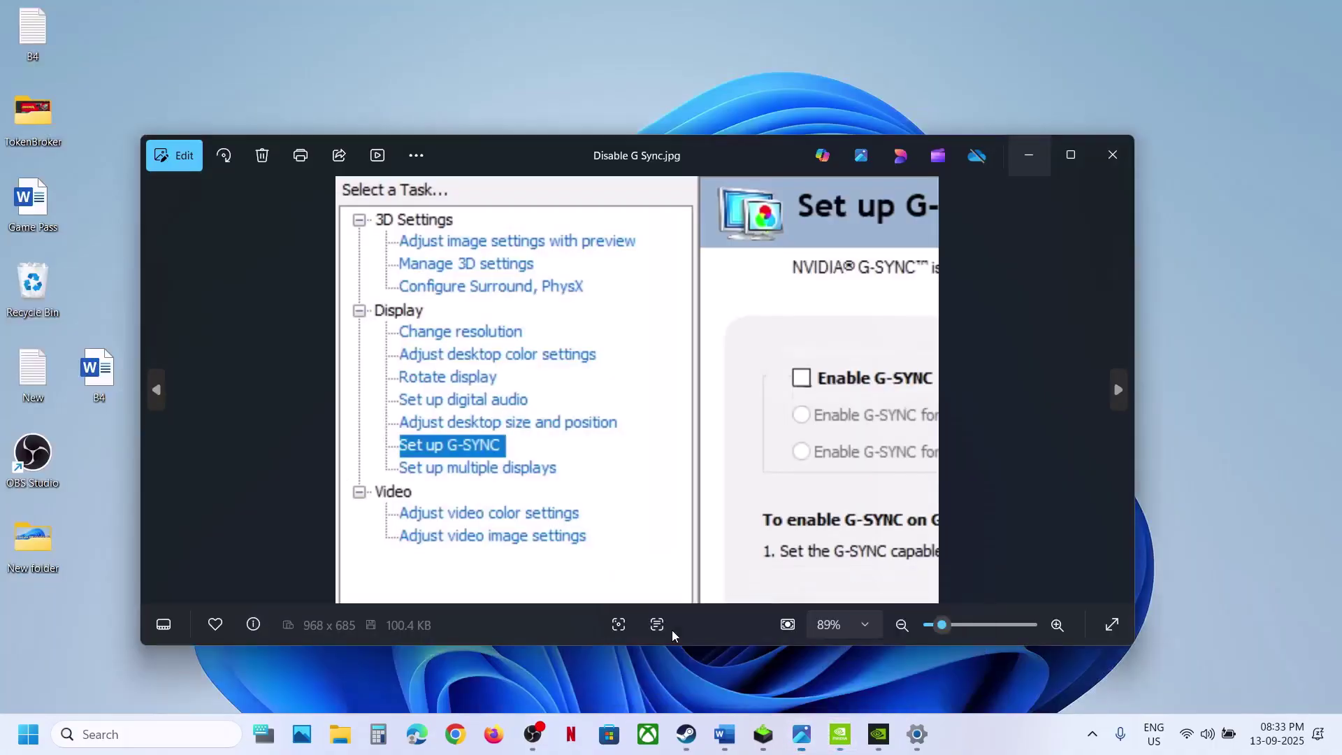
pyautogui.click(673, 631)
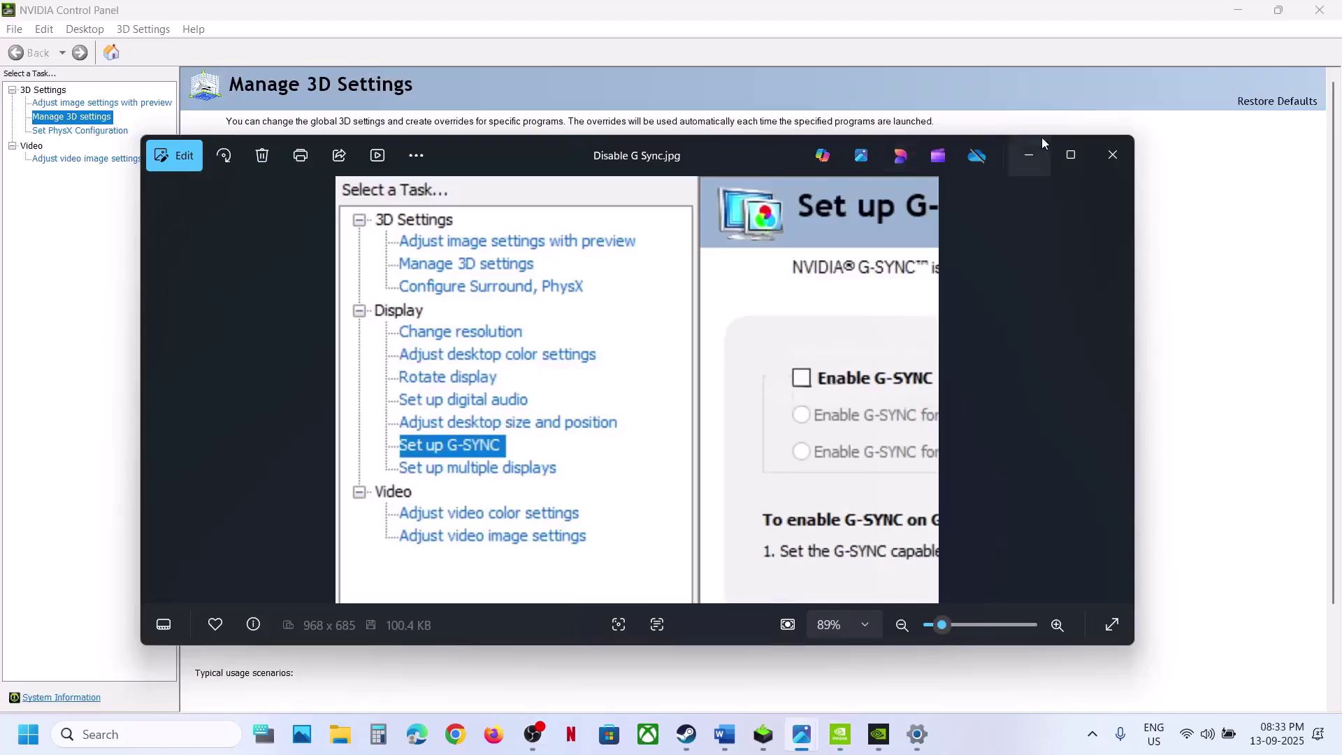
pyautogui.click(1070, 154)
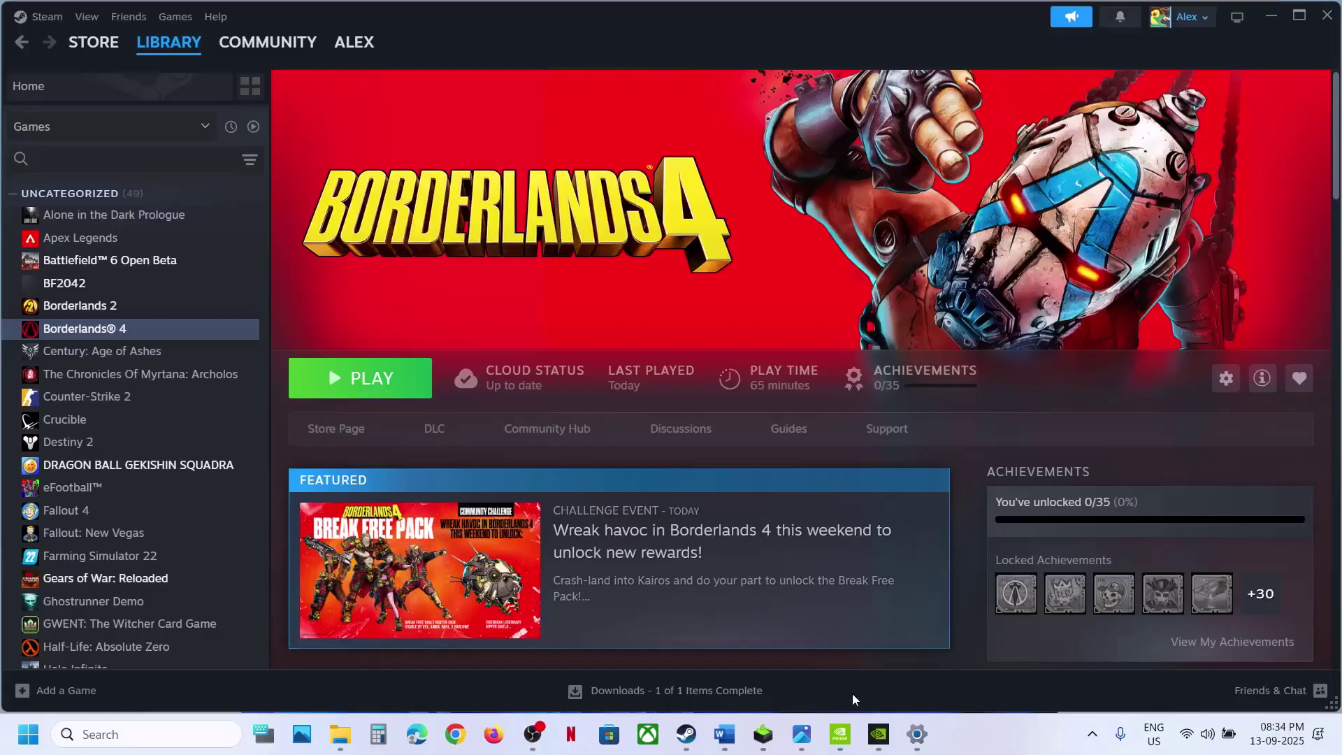
# Highlight the Step 4 optimization advice in the Word guide and start a Windows search
pyautogui.click(724, 734)
pyautogui.scroll(-1, 410, 364)
pyautogui.scroll(-1, 410, 363)
pyautogui.moveTo(145, 370); pyautogui.dragTo(781, 377)
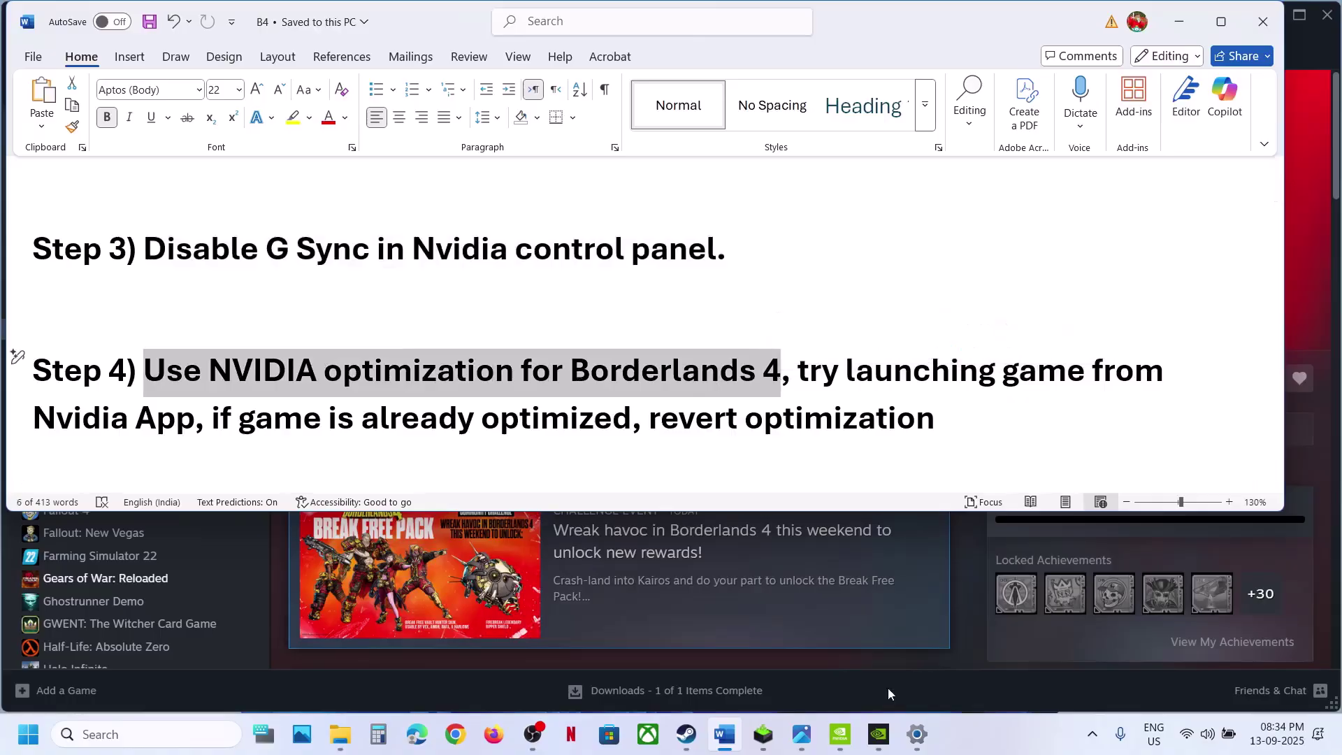
pyautogui.click(163, 744)
# Launch the NVIDIA App by searching 'nvidia app' and select Borderlands 4
pyautogui.write('nv')
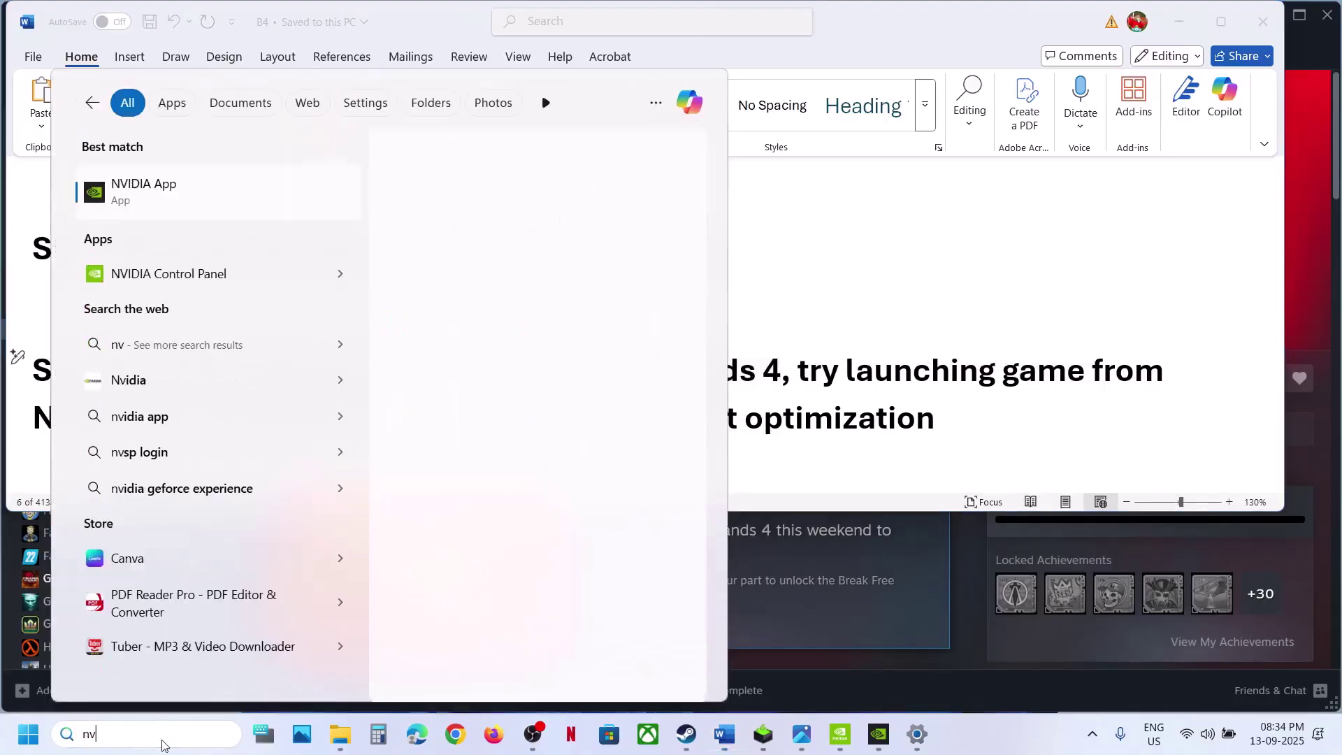
pyautogui.write('idia app')
pyautogui.press('Return')
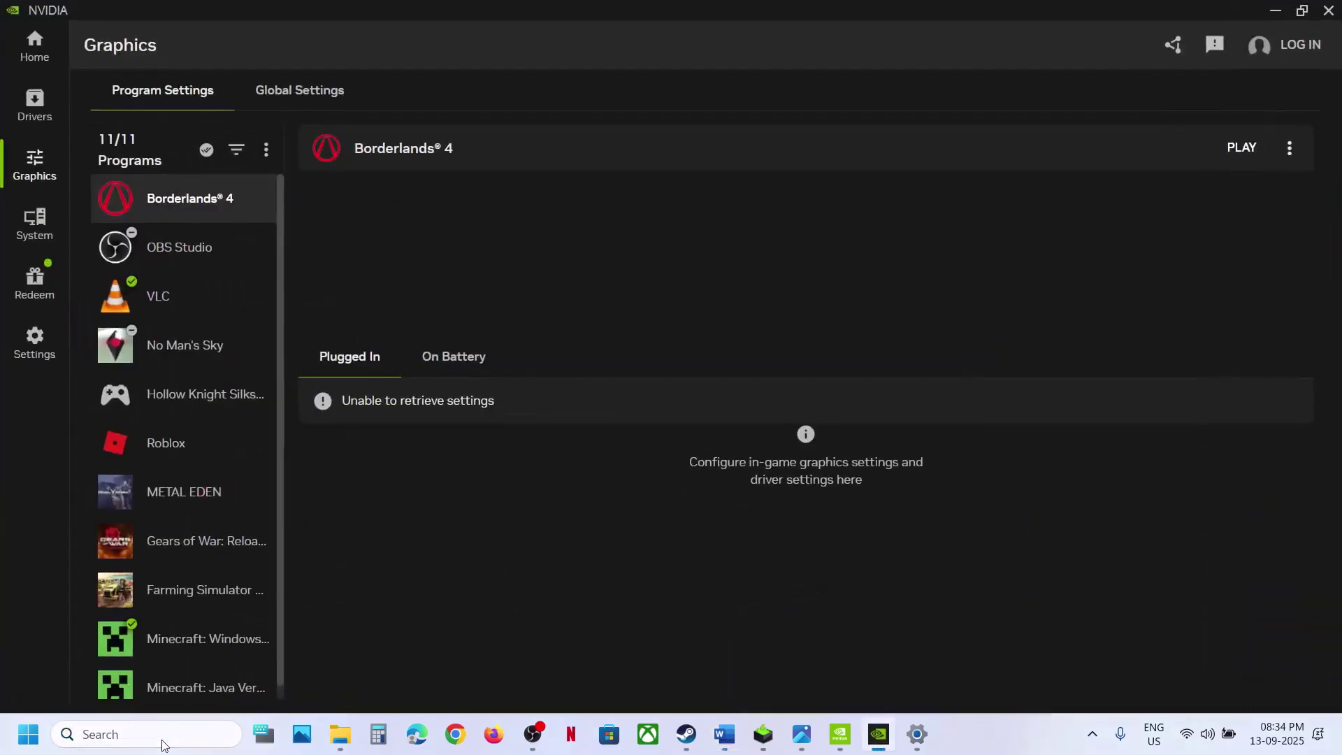
pyautogui.click(34, 165)
# Go to the NVIDIA App Home page and press PLAY on the Borderlands 4 library card
pyautogui.click(724, 737)
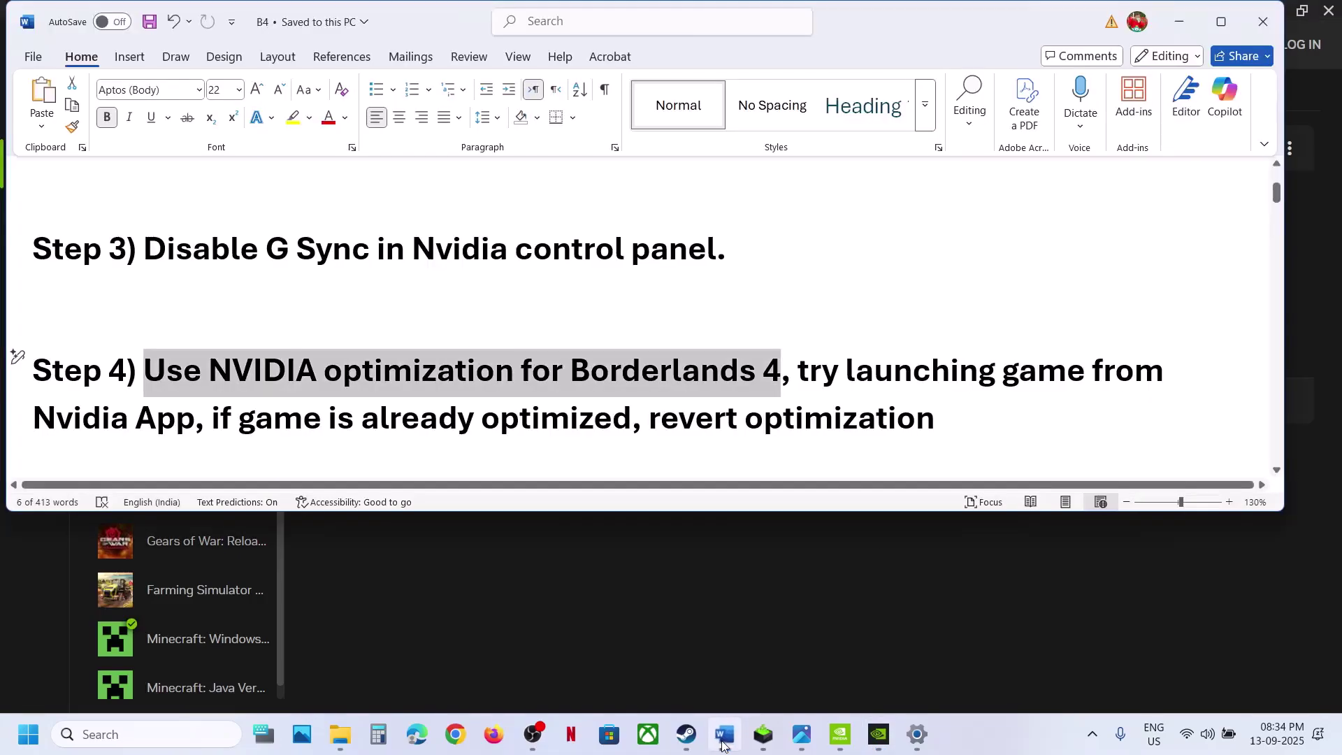
pyautogui.click(724, 741)
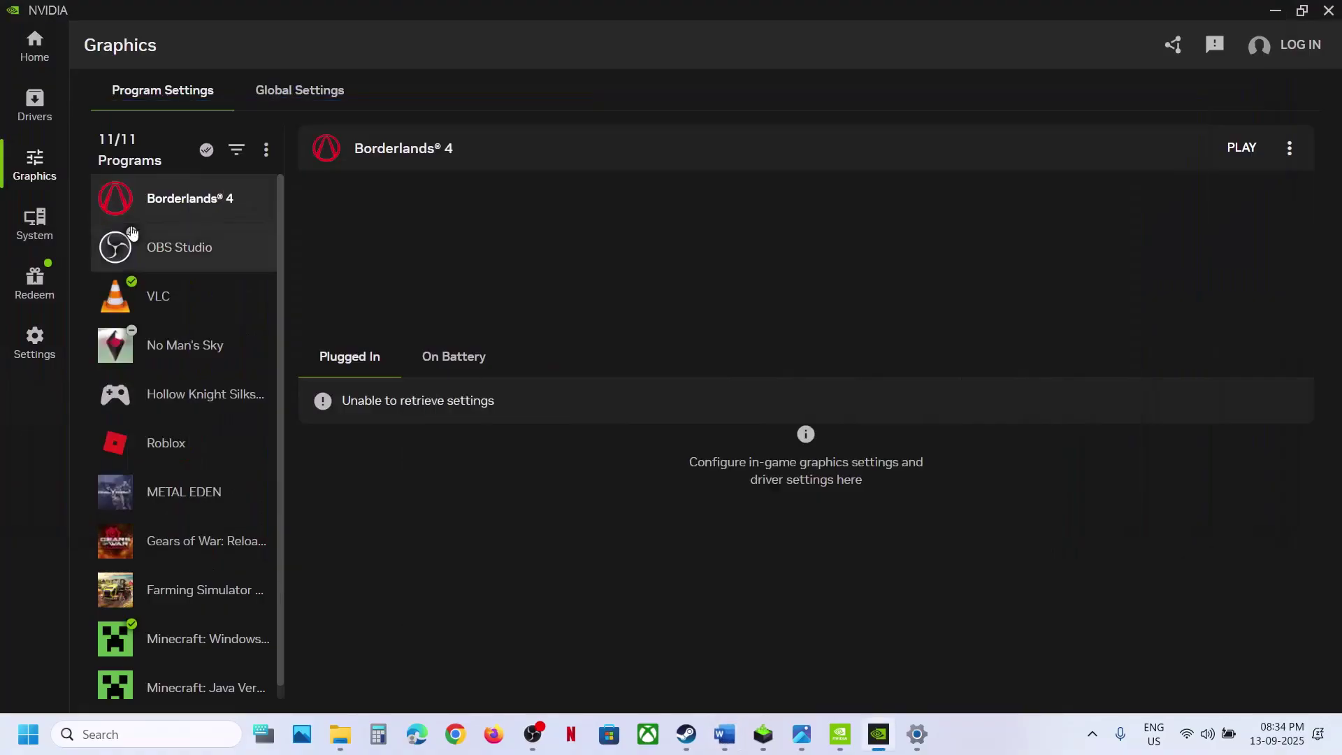
pyautogui.click(35, 50)
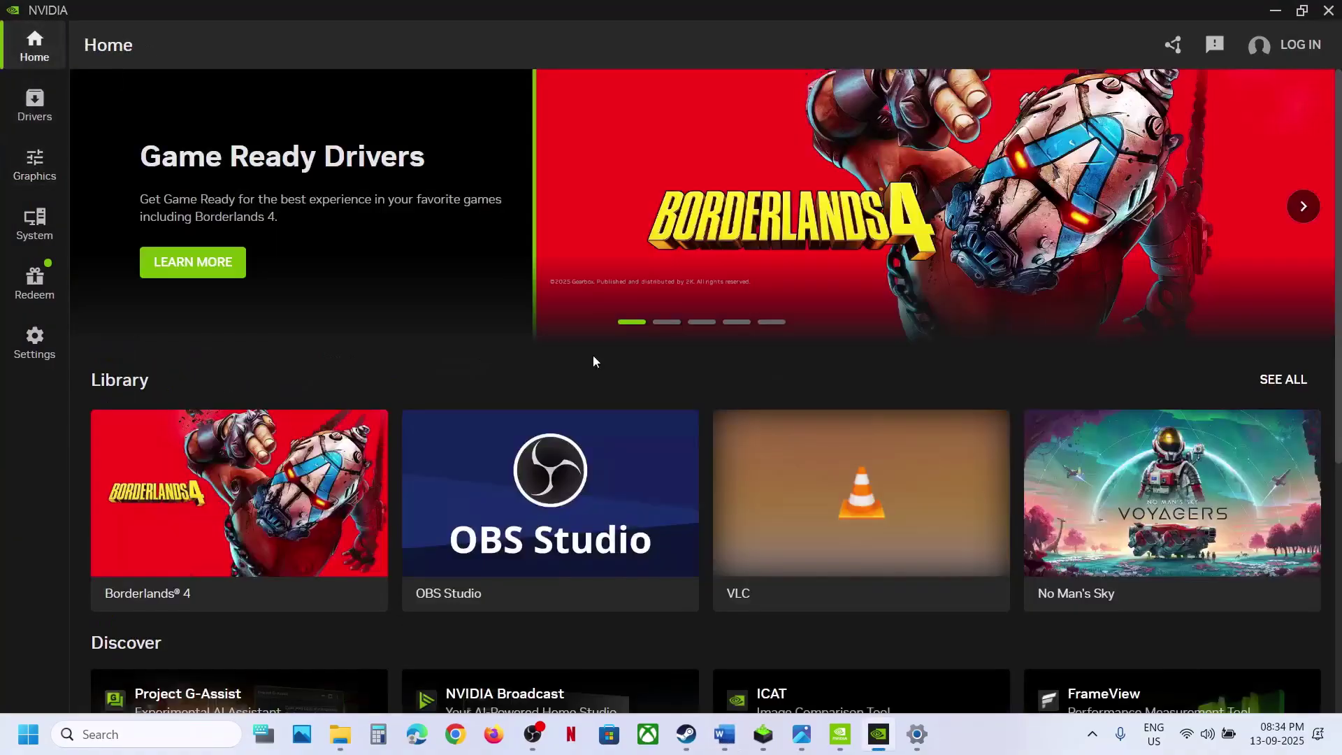
pyautogui.moveTo(244, 472)
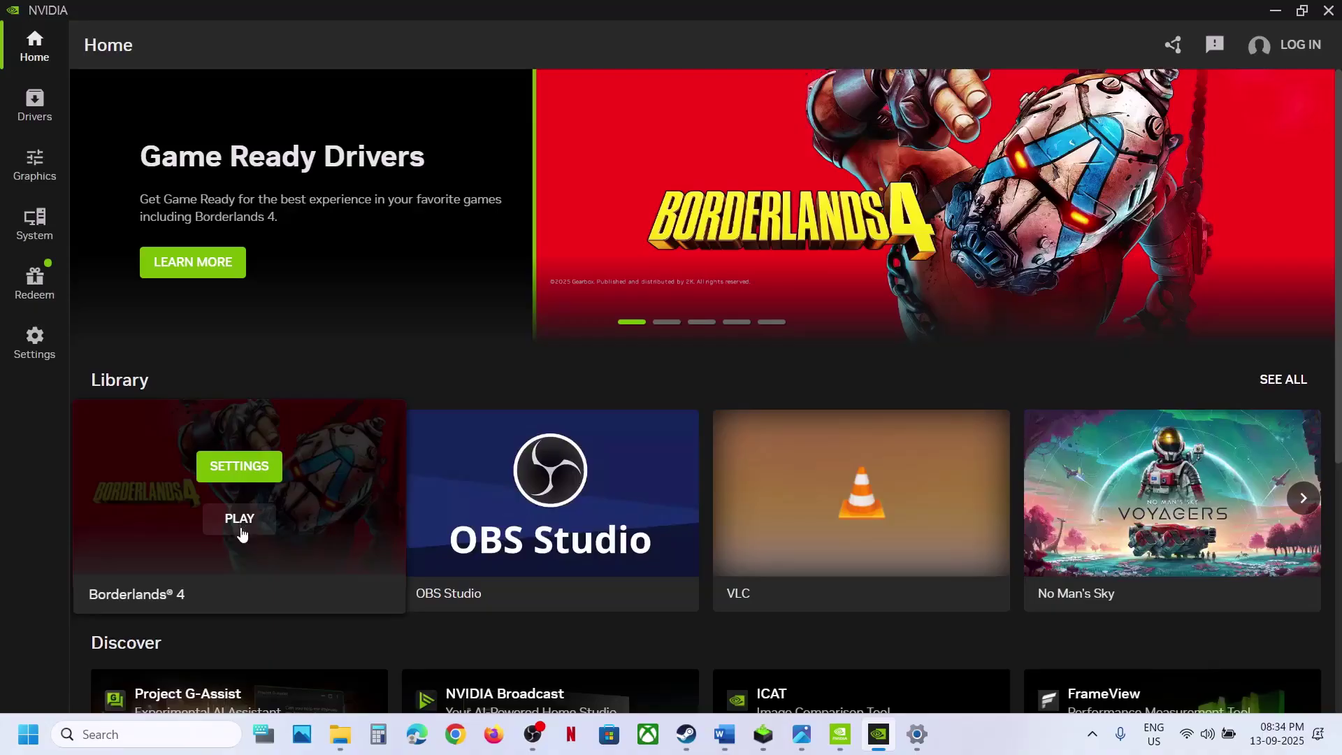
pyautogui.click(724, 734)
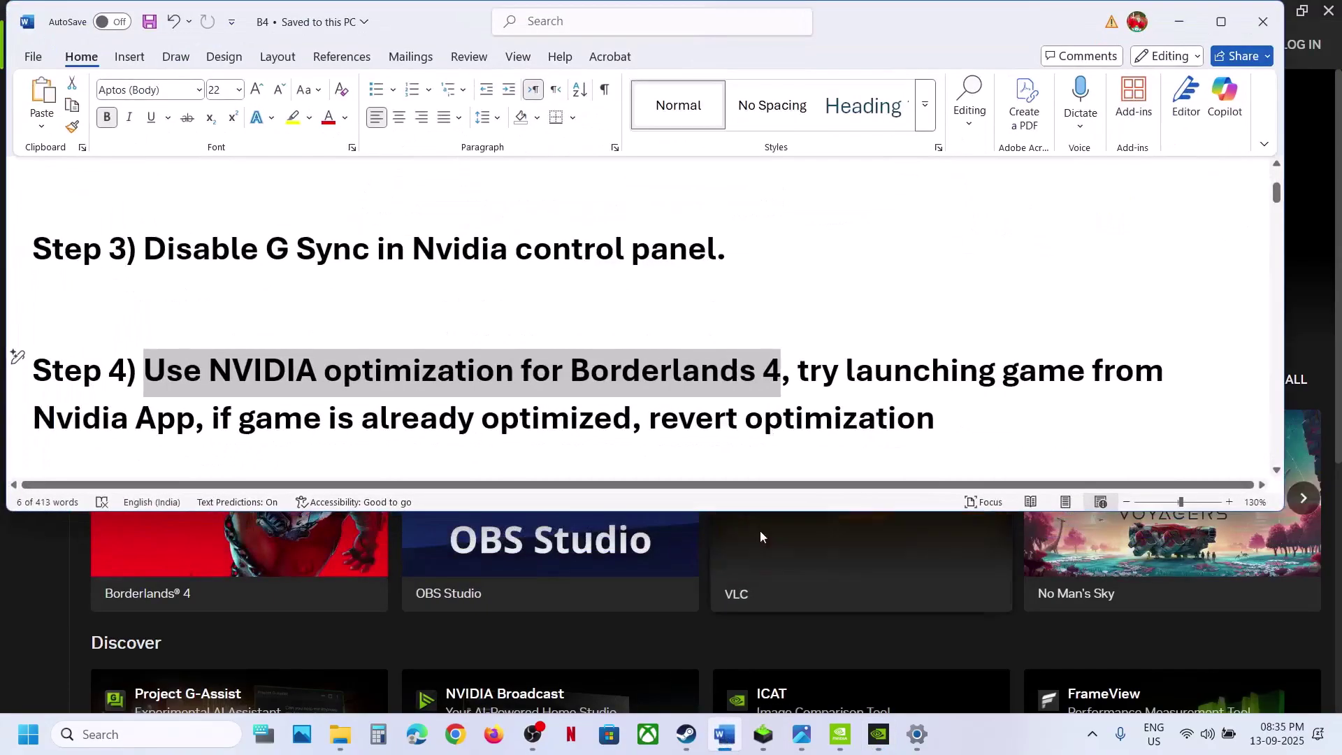
# Highlight Step 5 on restoring NVIDIA 3D settings, then show the desktop and open its context menu
pyautogui.scroll(-3, 444, 453)
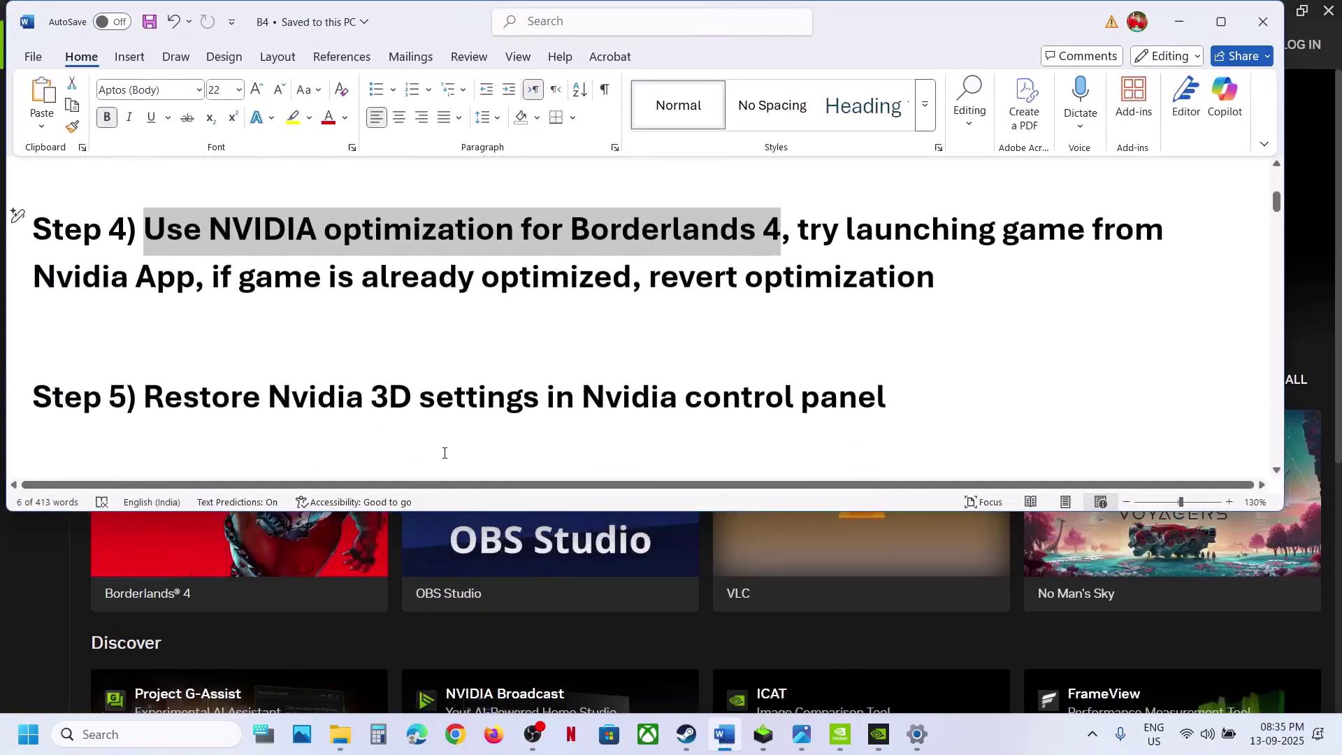
pyautogui.moveTo(204, 407); pyautogui.dragTo(798, 404)
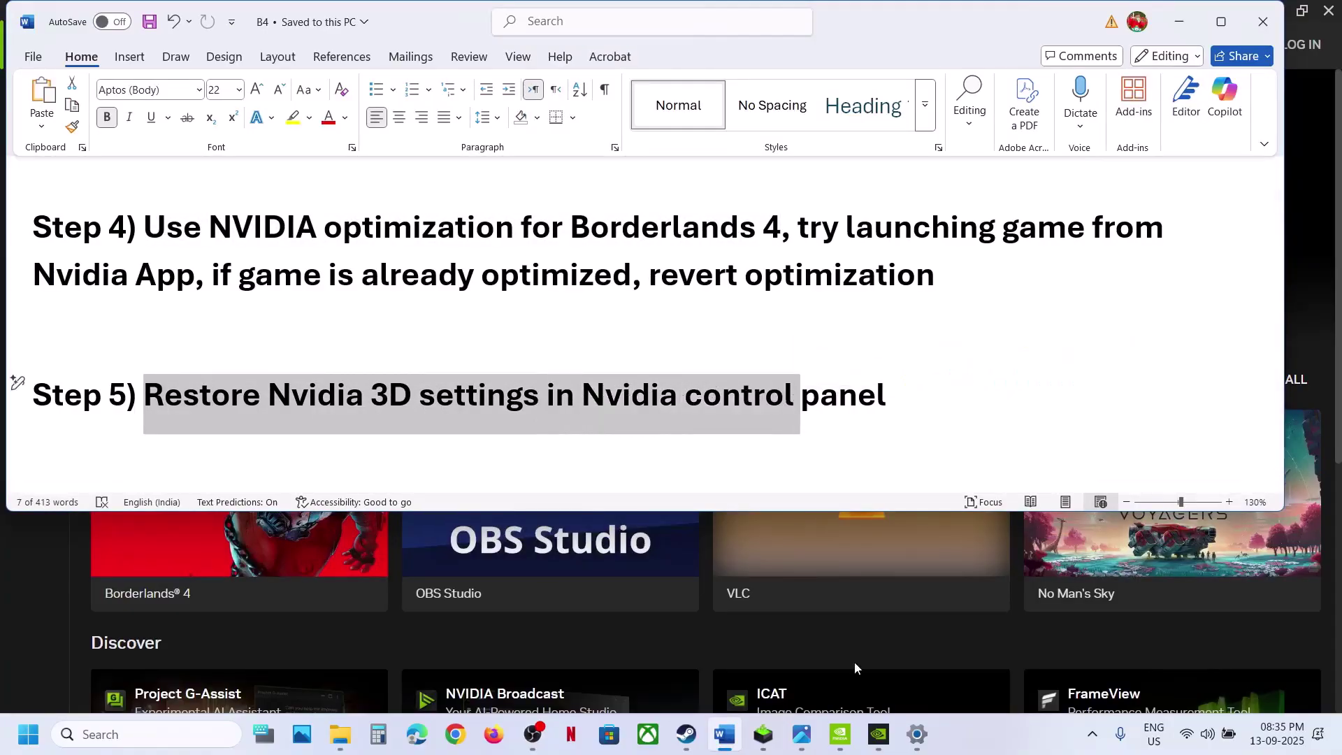
pyautogui.press('super+d')
pyautogui.rightClick(669, 393)
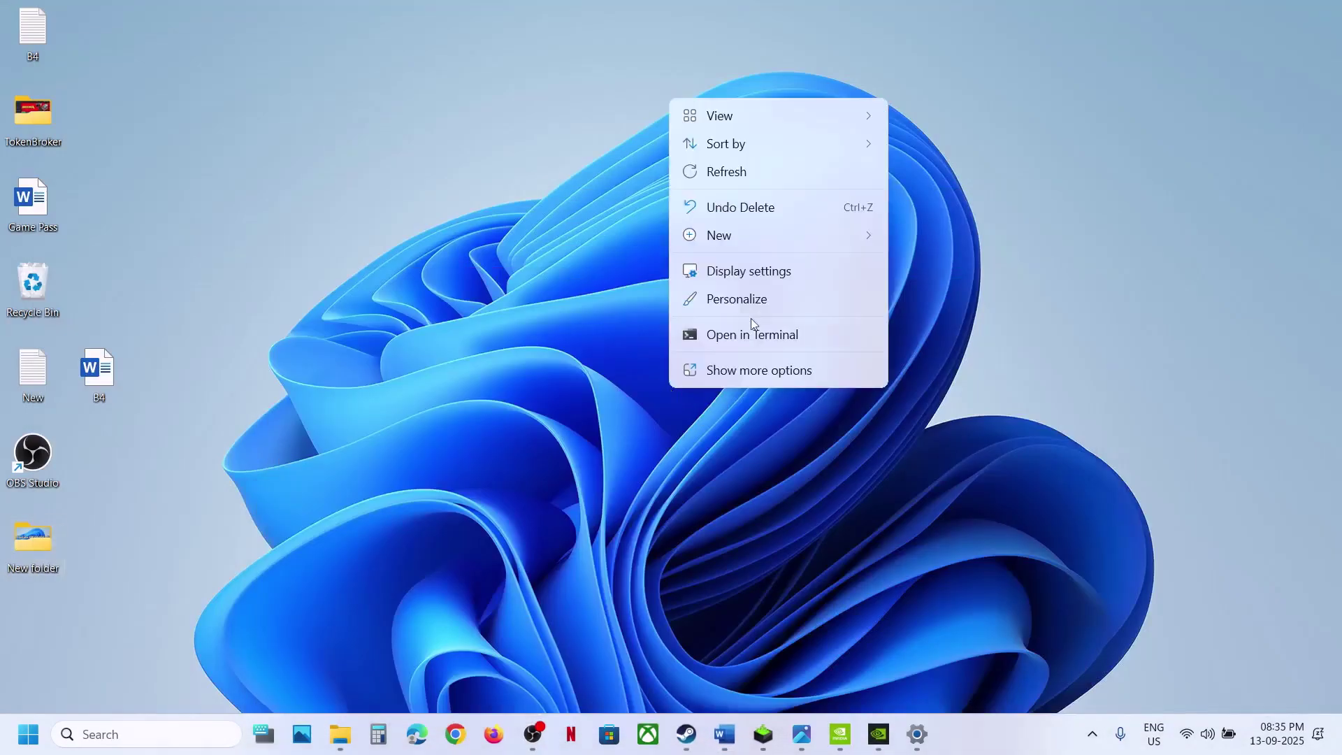
# Restore NVIDIA's global 3D settings to defaults in Manage 3D Settings, confirming Yes, then bring Steam forward
pyautogui.click(760, 370)
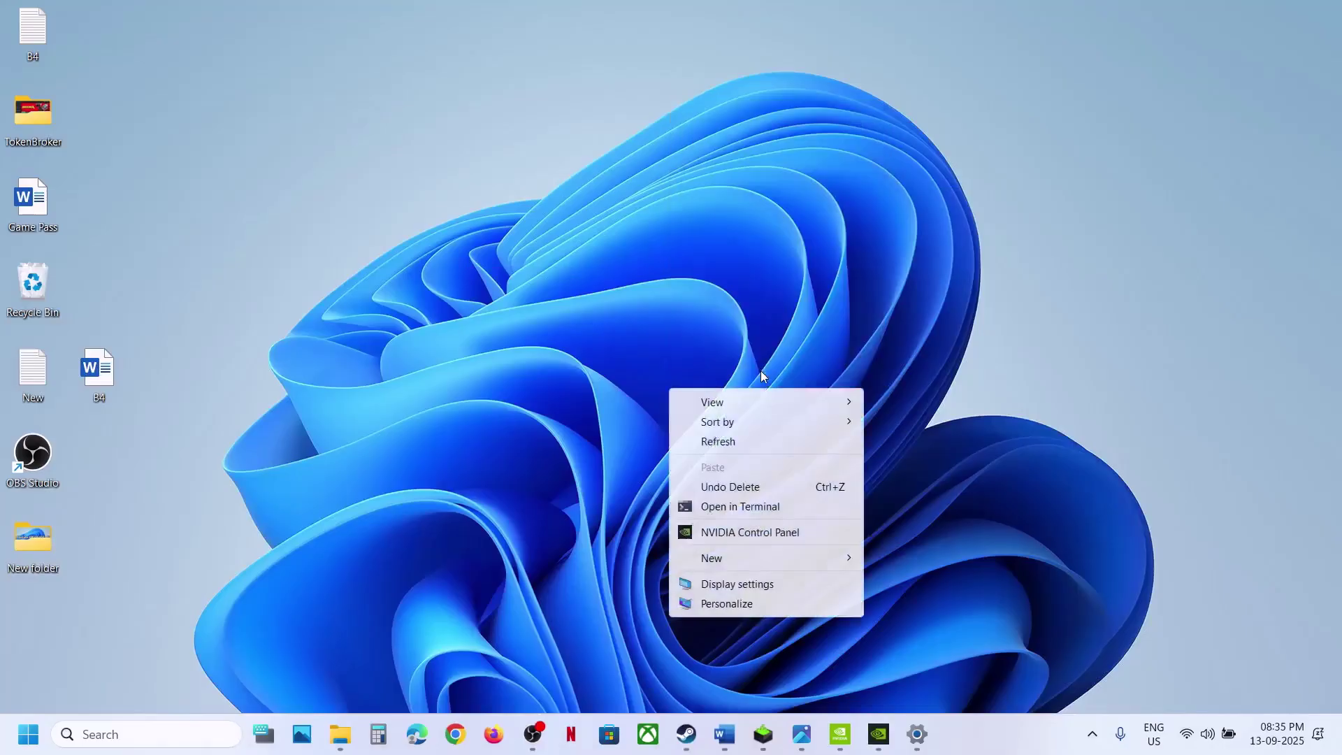
pyautogui.click(781, 534)
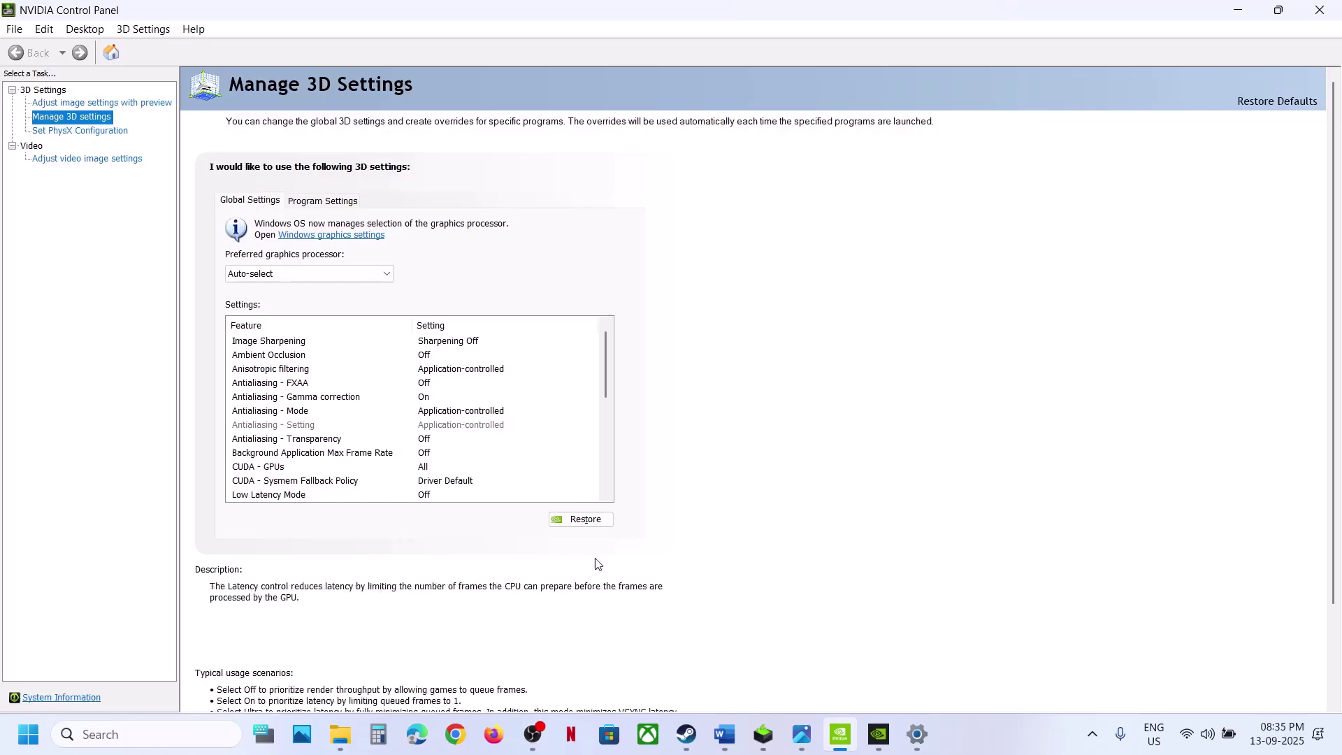
pyautogui.click(584, 521)
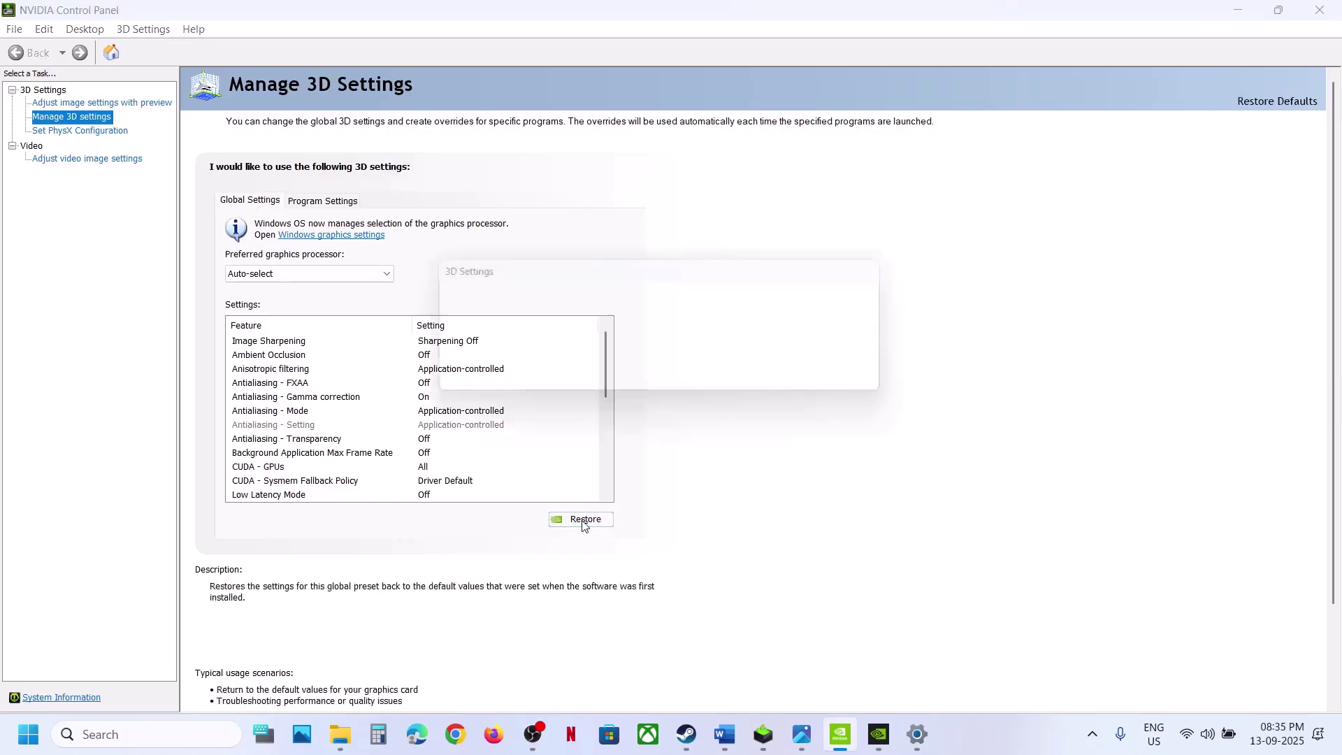
pyautogui.click(802, 389)
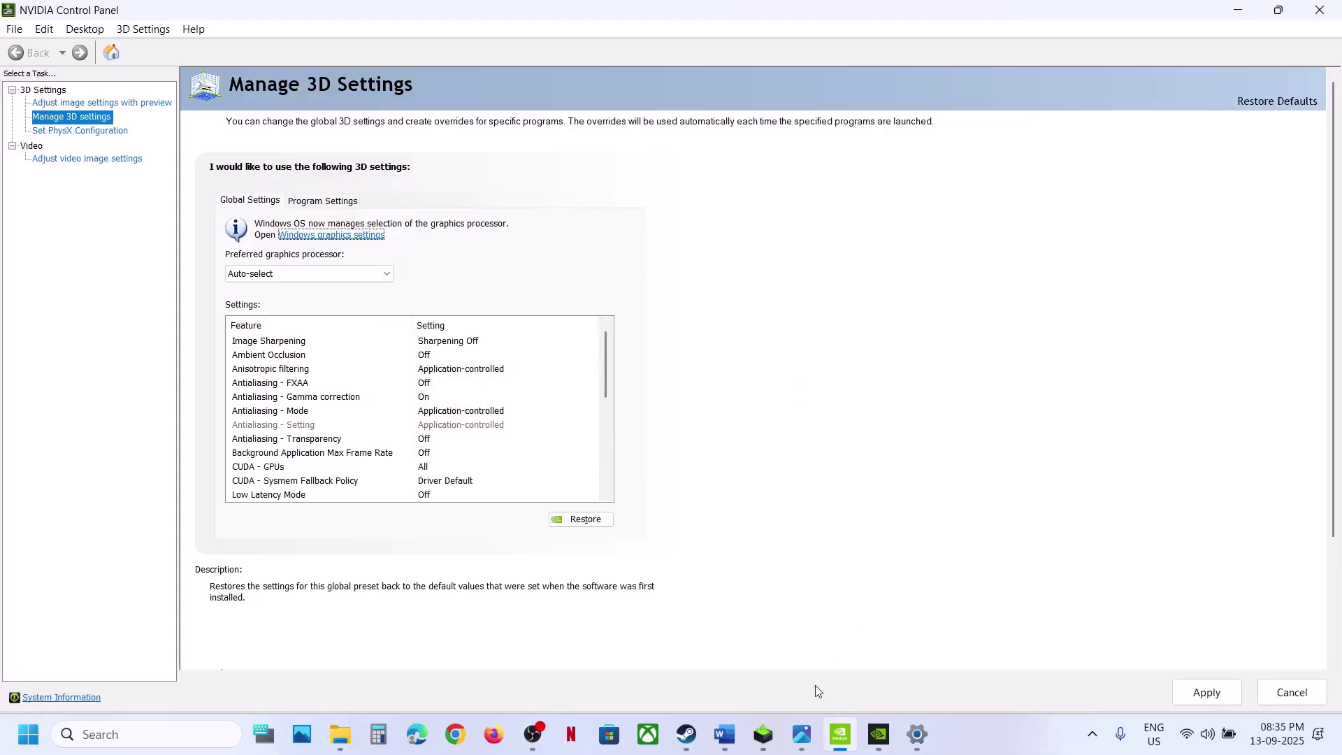
pyautogui.click(687, 733)
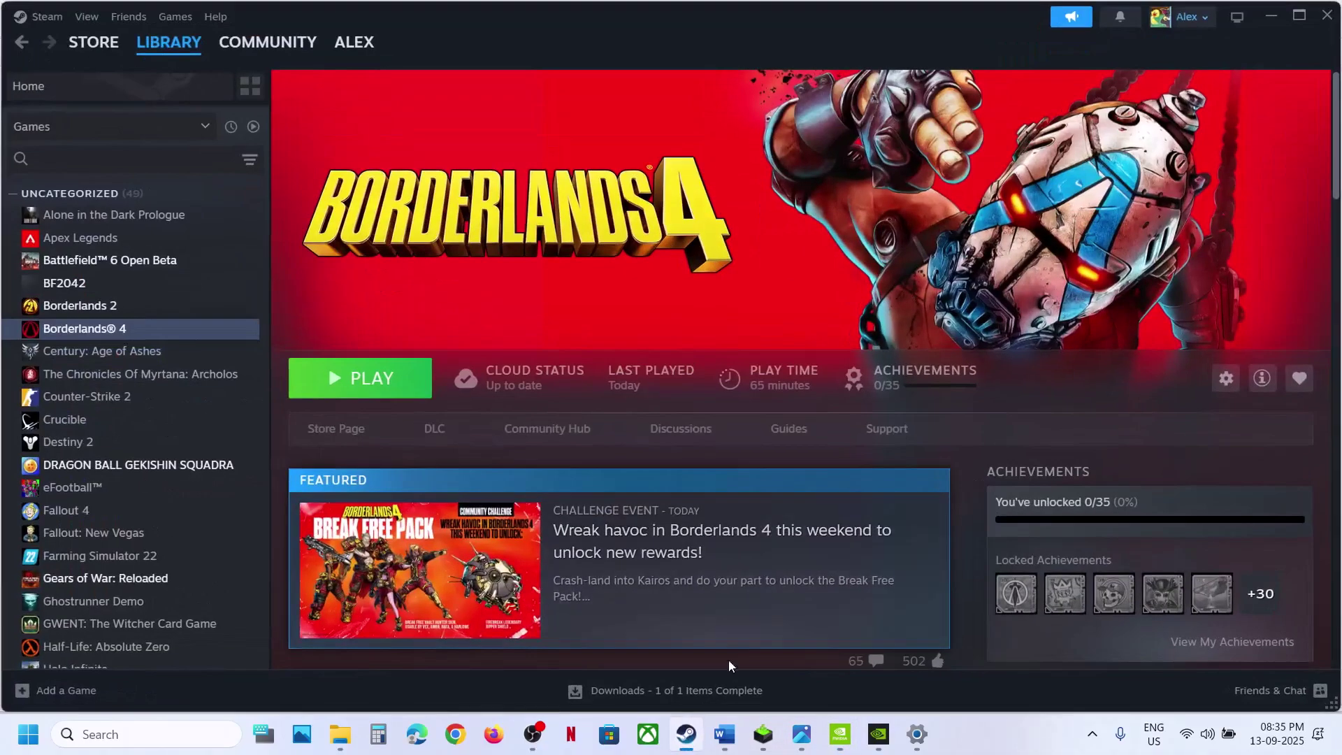
# Bring the Word guide forward and highlight Step 6 on closing third-party apps
pyautogui.click(724, 734)
pyautogui.scroll(-1, 632, 423)
pyautogui.scroll(-3, 632, 423)
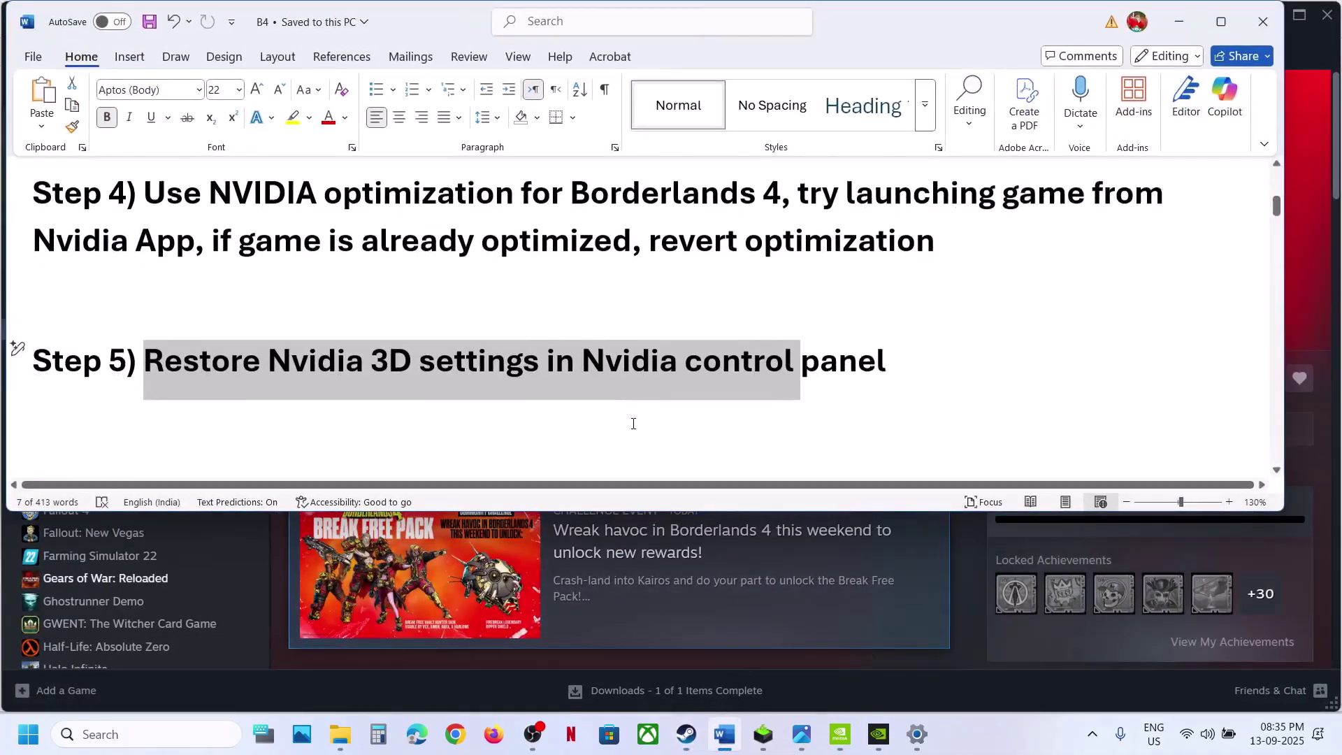
pyautogui.moveTo(203, 350); pyautogui.dragTo(919, 341)
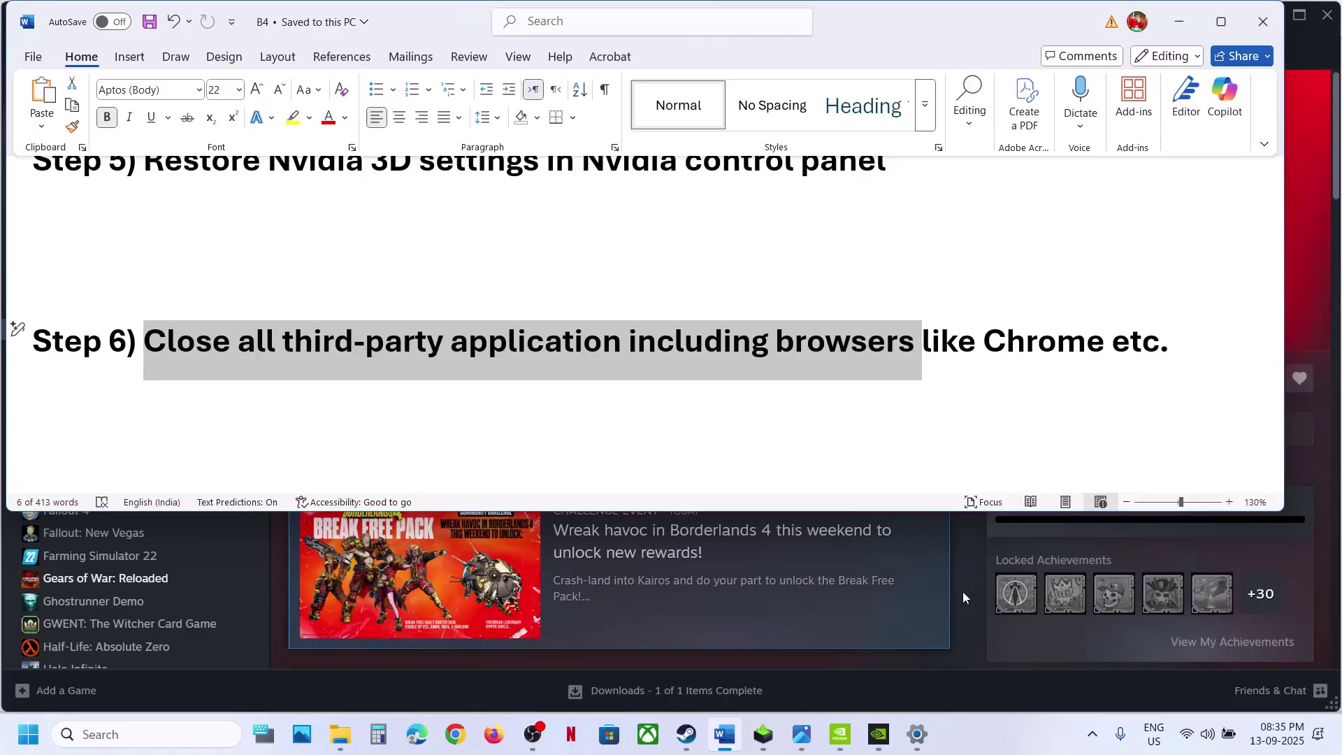
pyautogui.click(483, 395)
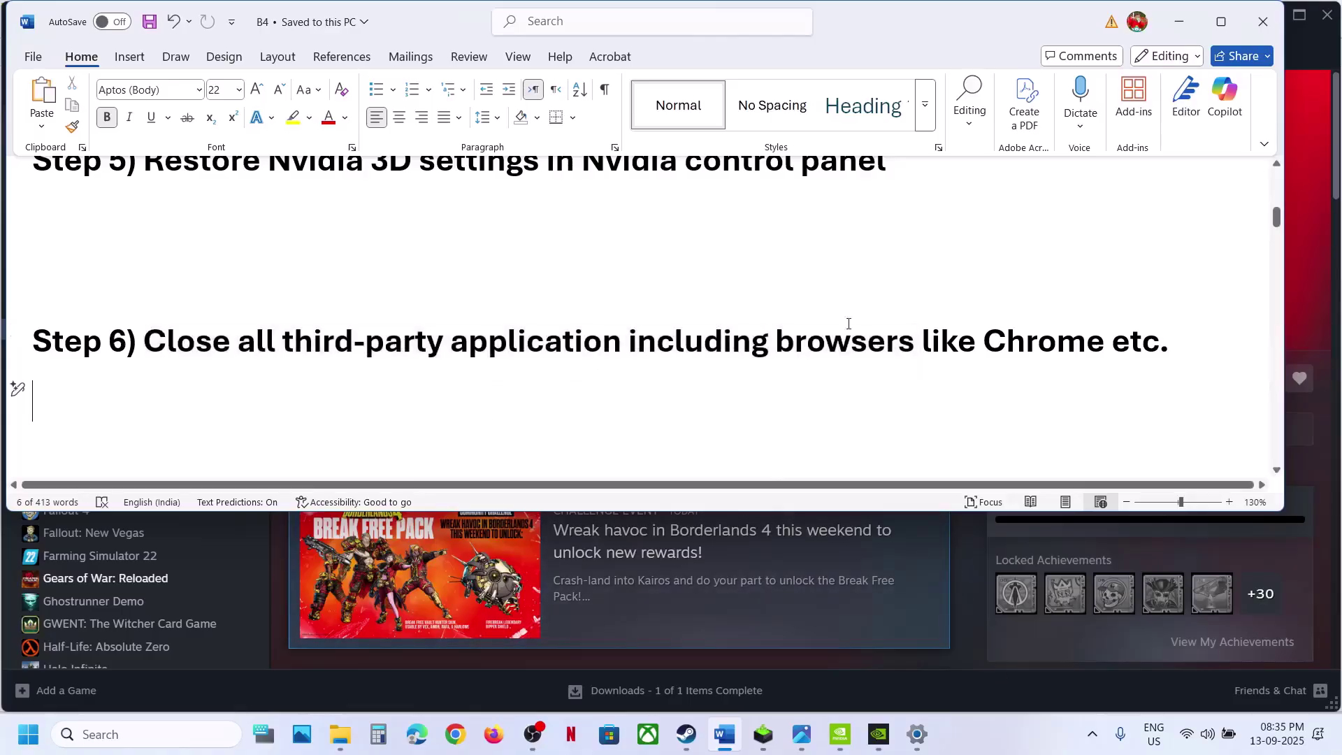
# Highlight 'browsers like Chrome', then 'Power Saver/Balanced' in Step 7
pyautogui.moveTo(776, 340); pyautogui.dragTo(1092, 367)
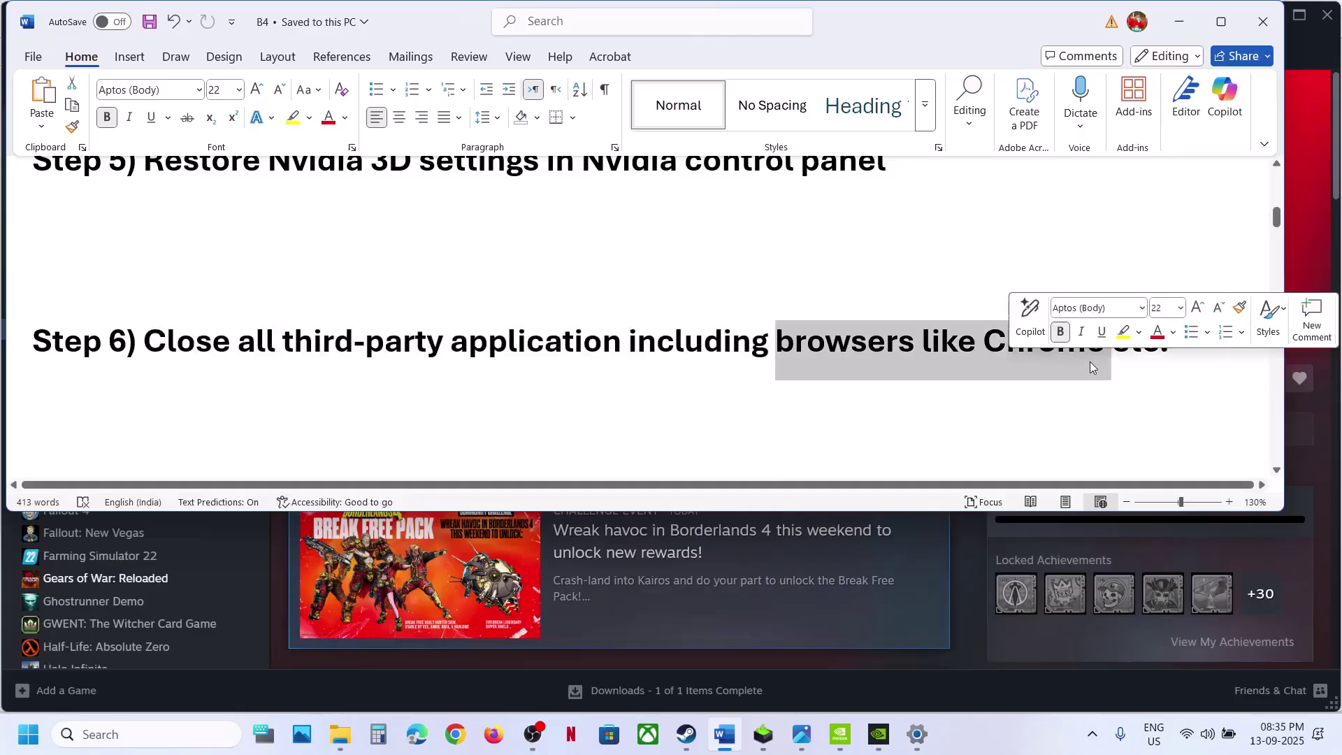
pyautogui.click(1031, 360)
pyautogui.doubleClick(1022, 351)
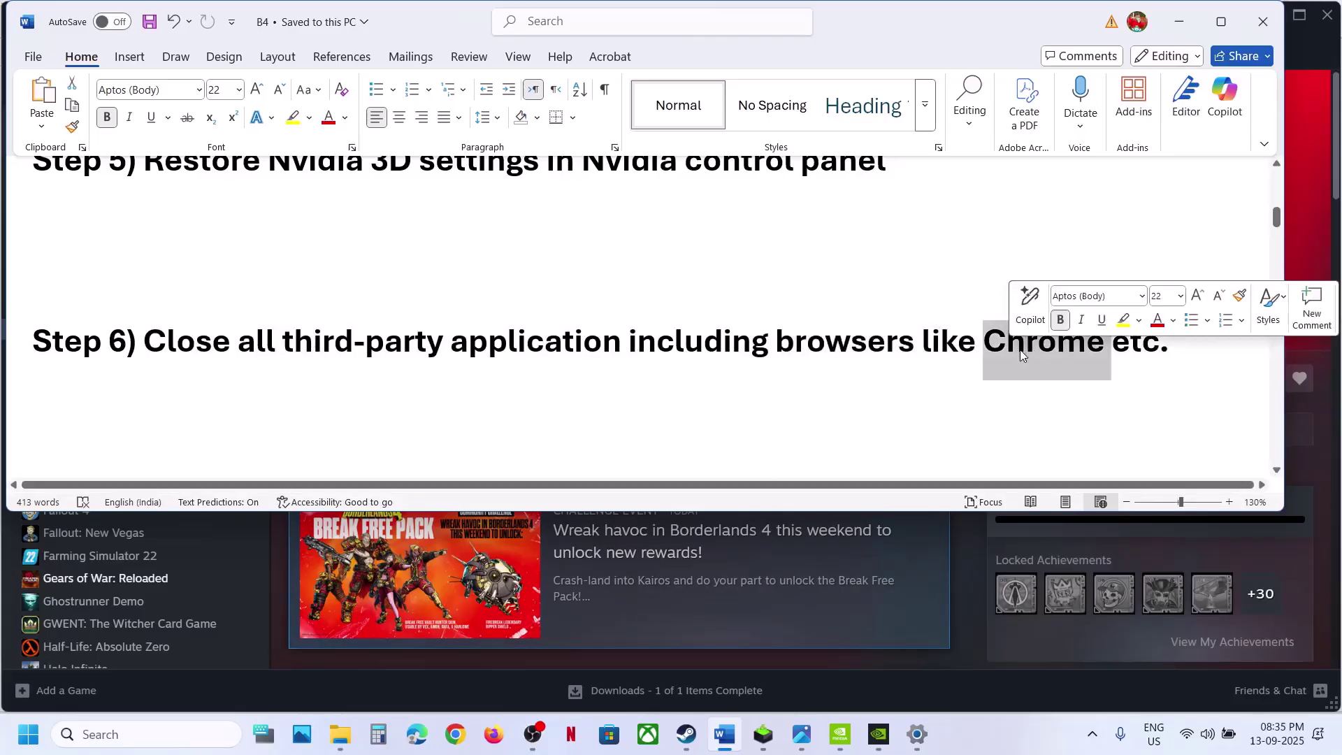
pyautogui.click(580, 392)
pyautogui.scroll(-2, 579, 393)
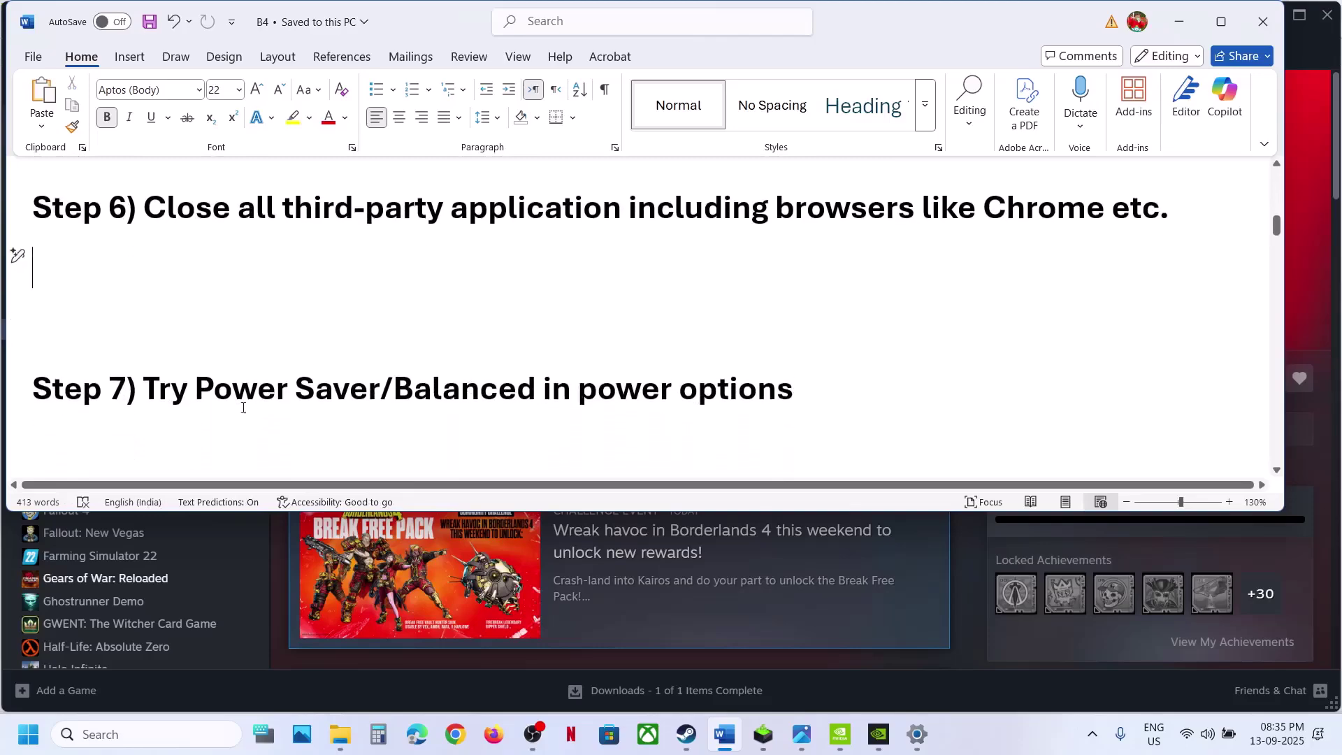
pyautogui.moveTo(214, 399); pyautogui.dragTo(538, 397)
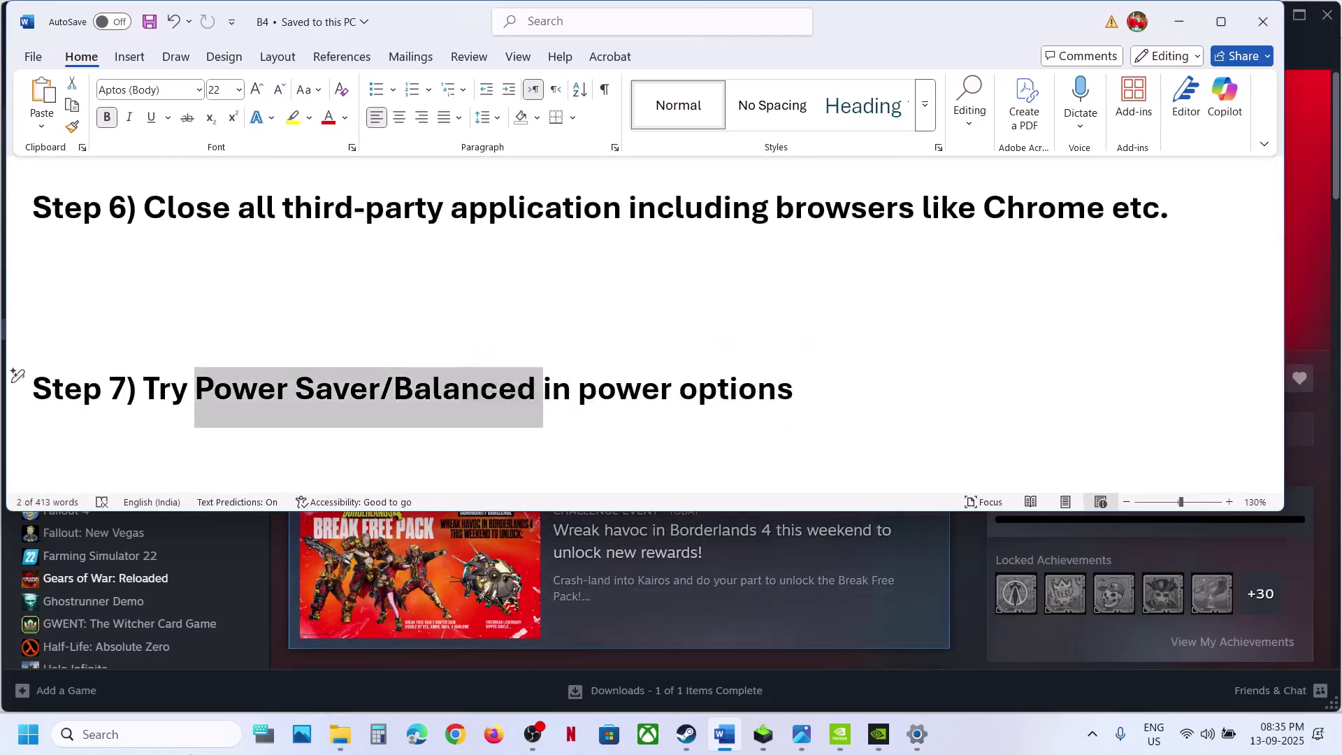
pyautogui.click(159, 745)
pyautogui.write('conr')
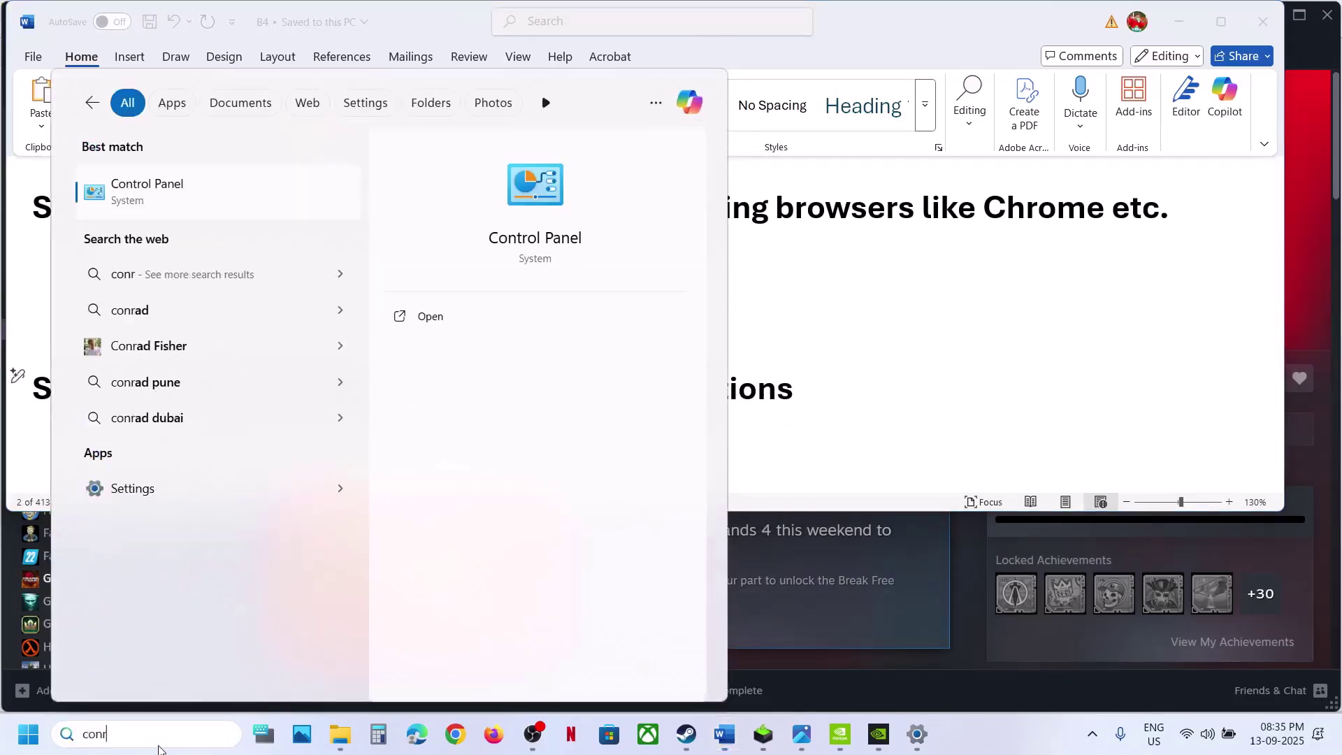
pyautogui.press('Return')
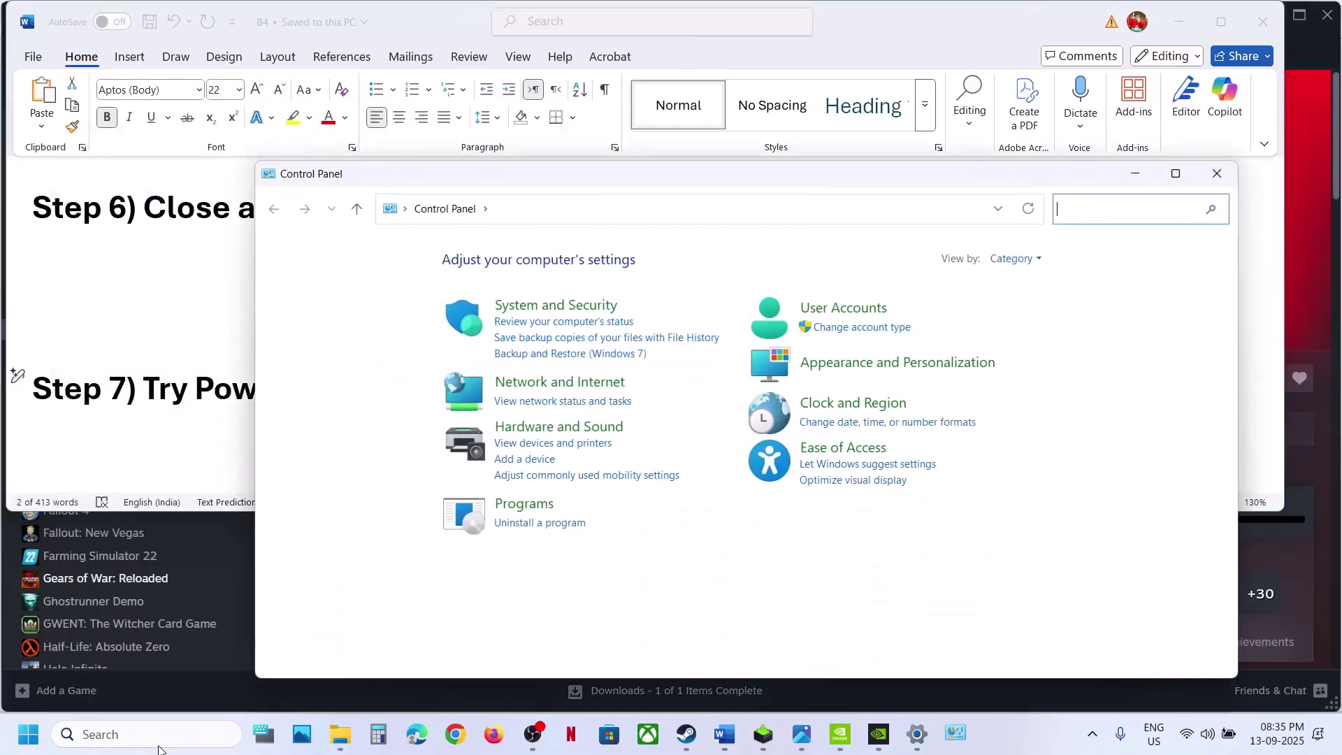
pyautogui.click(548, 428)
pyautogui.click(529, 404)
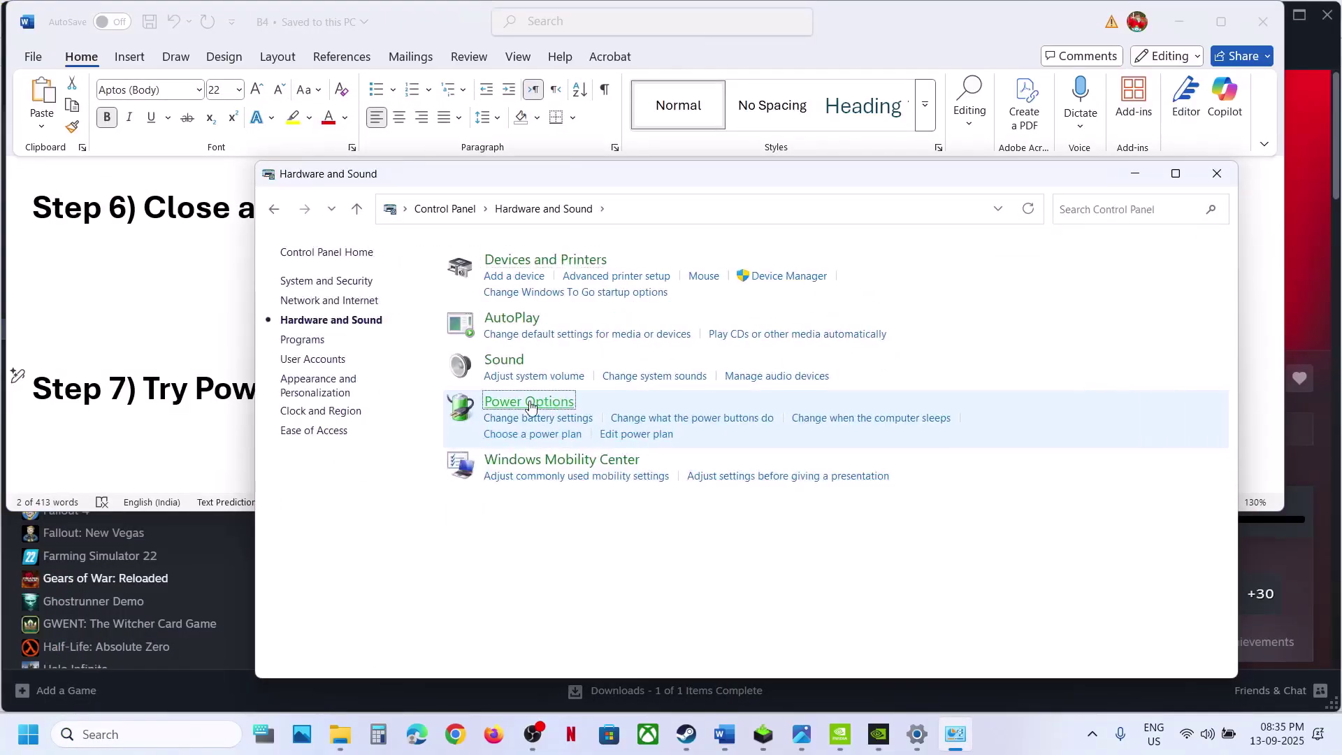
pyautogui.click(1176, 174)
pyautogui.click(801, 733)
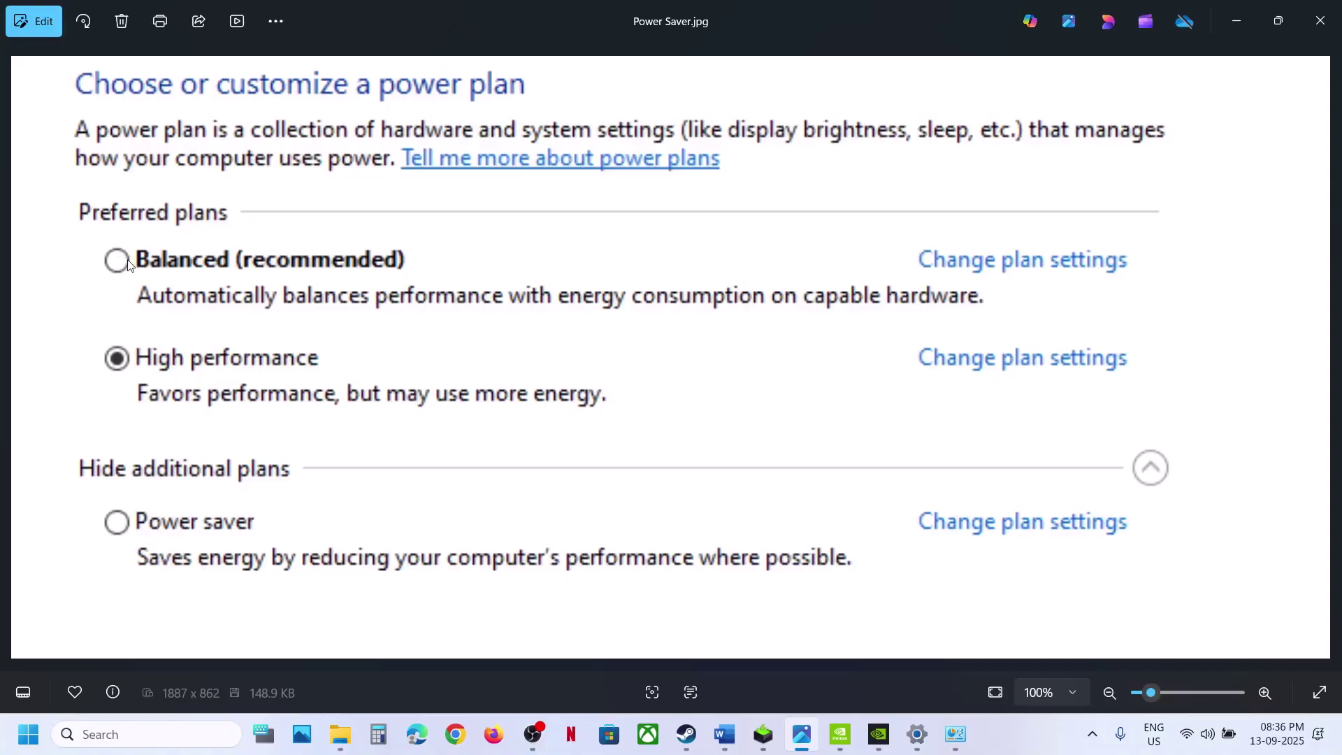
pyautogui.click(1329, 21)
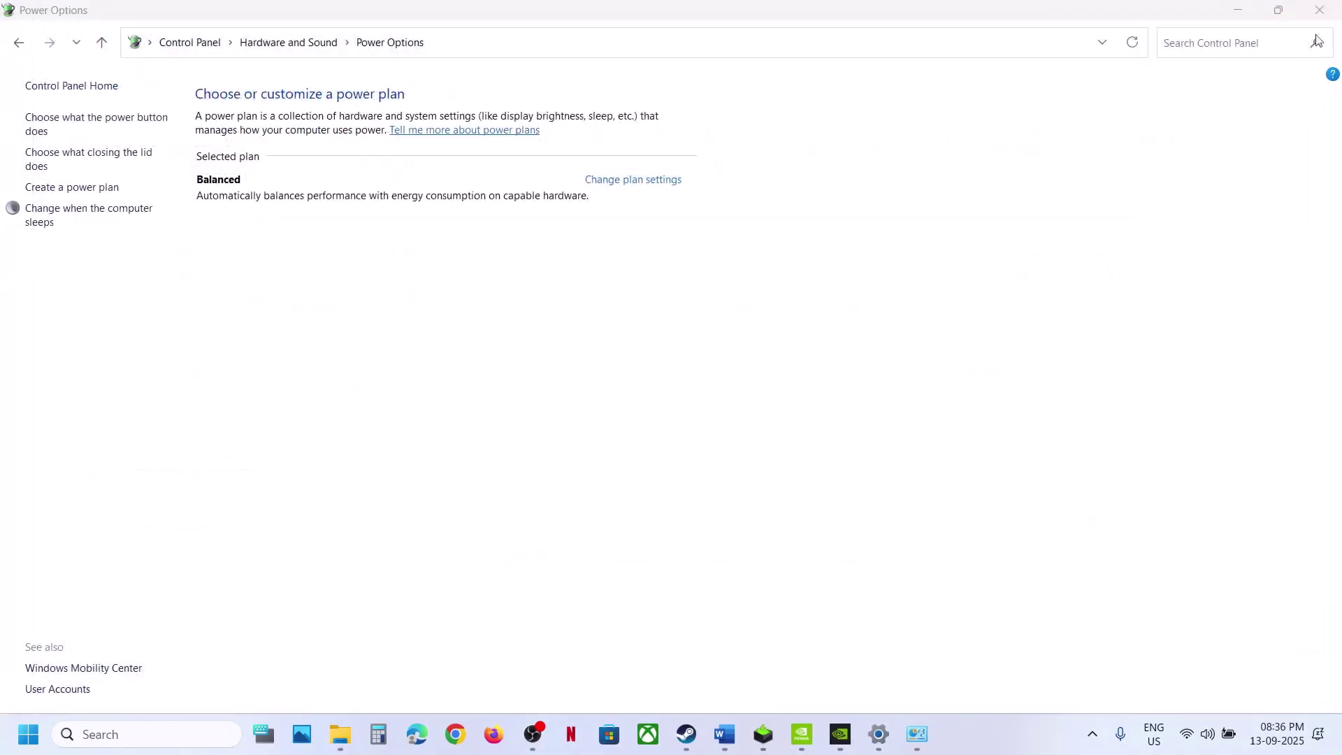
pyautogui.click(1326, 10)
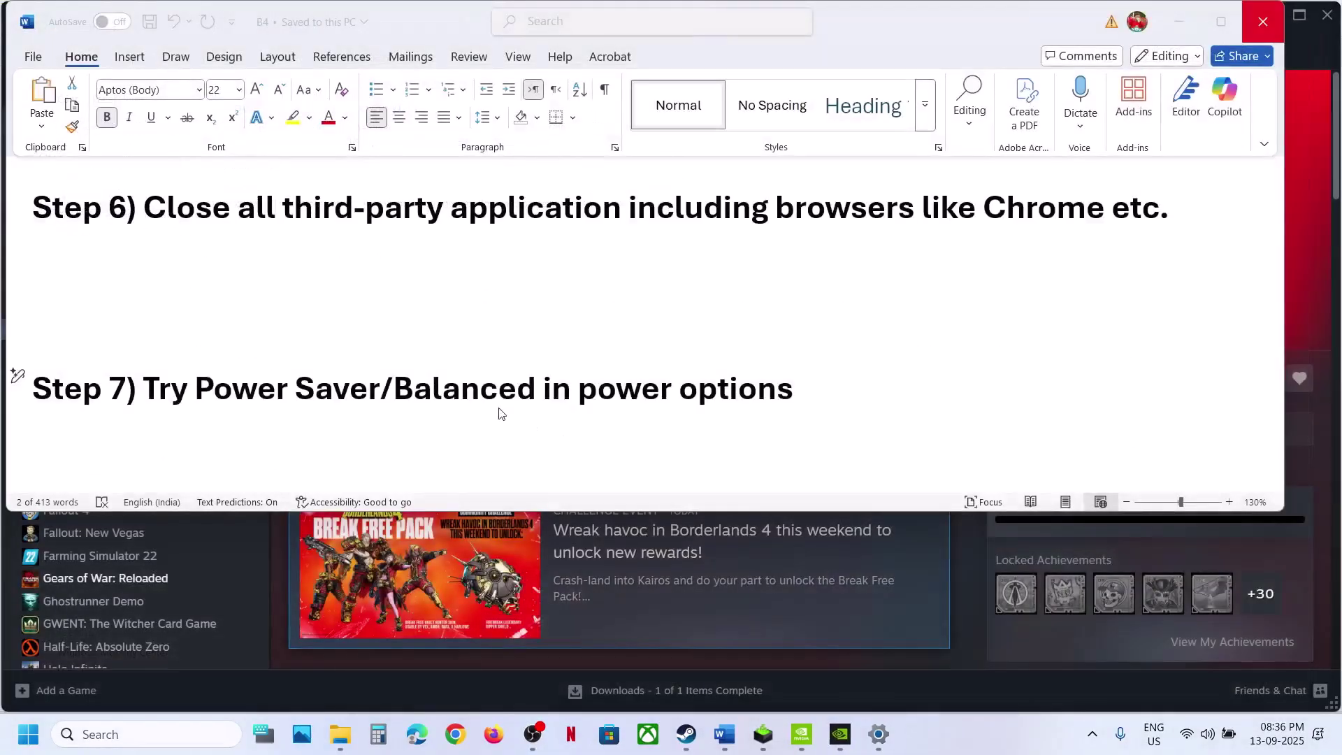
pyautogui.scroll(-3, 500, 413)
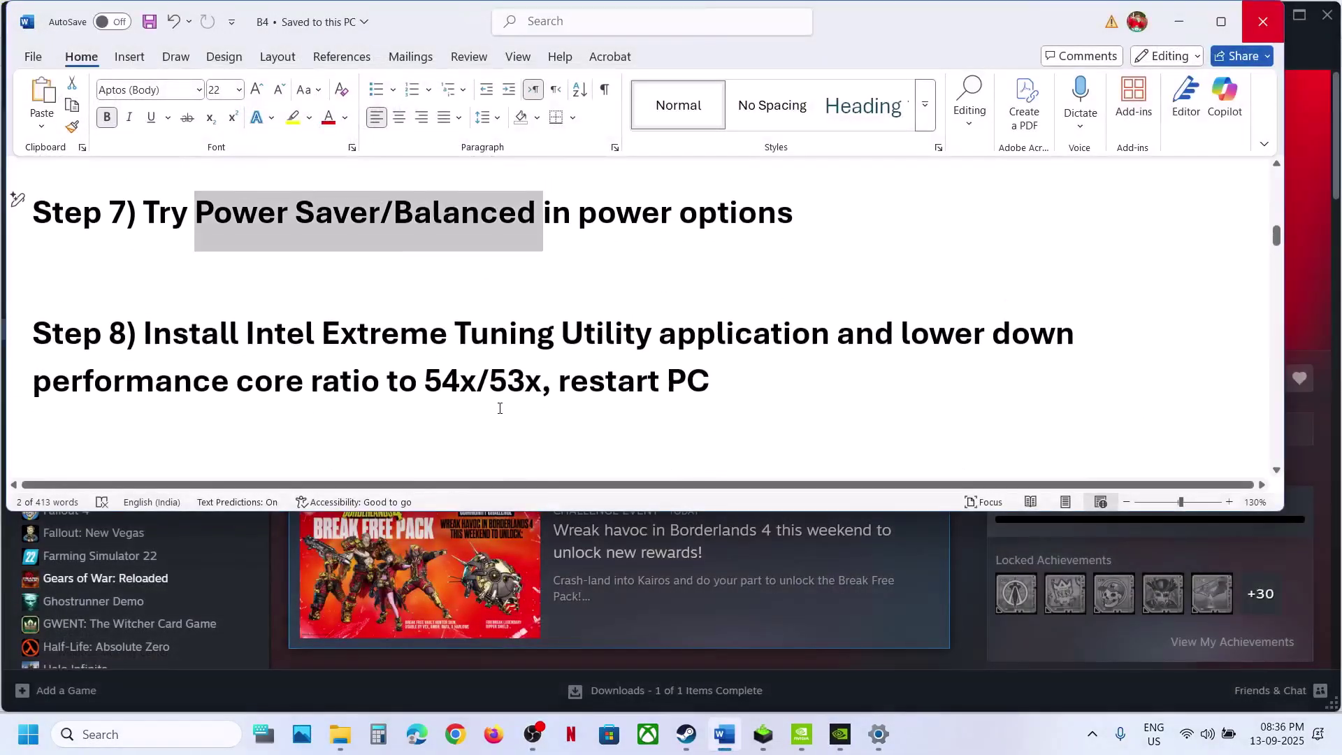
# Search Google for the Intel Extreme Tuning Utility named in Step 8 and open Intel's XTU page
pyautogui.scroll(1, 499, 408)
pyautogui.click(261, 363)
pyautogui.moveTo(249, 356); pyautogui.dragTo(706, 357)
pyautogui.hotkey('ctrl', 'c')
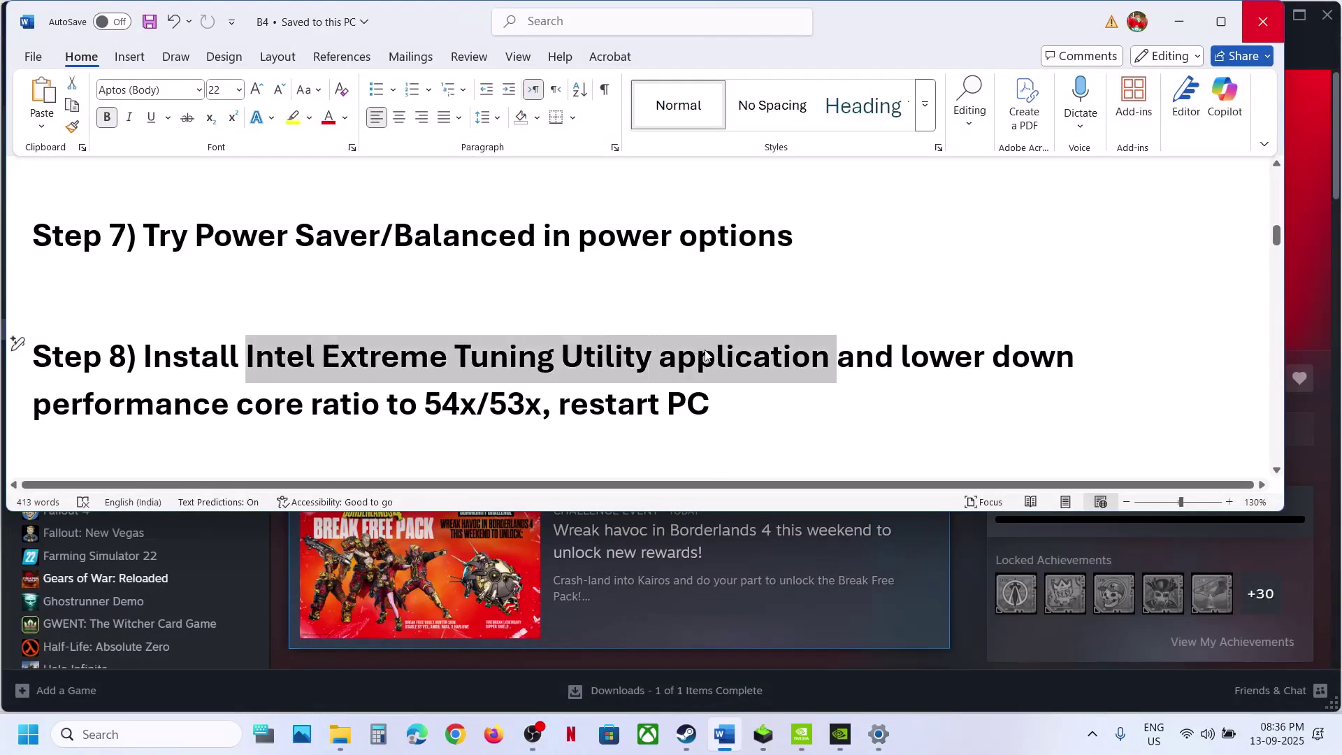
pyautogui.click(455, 734)
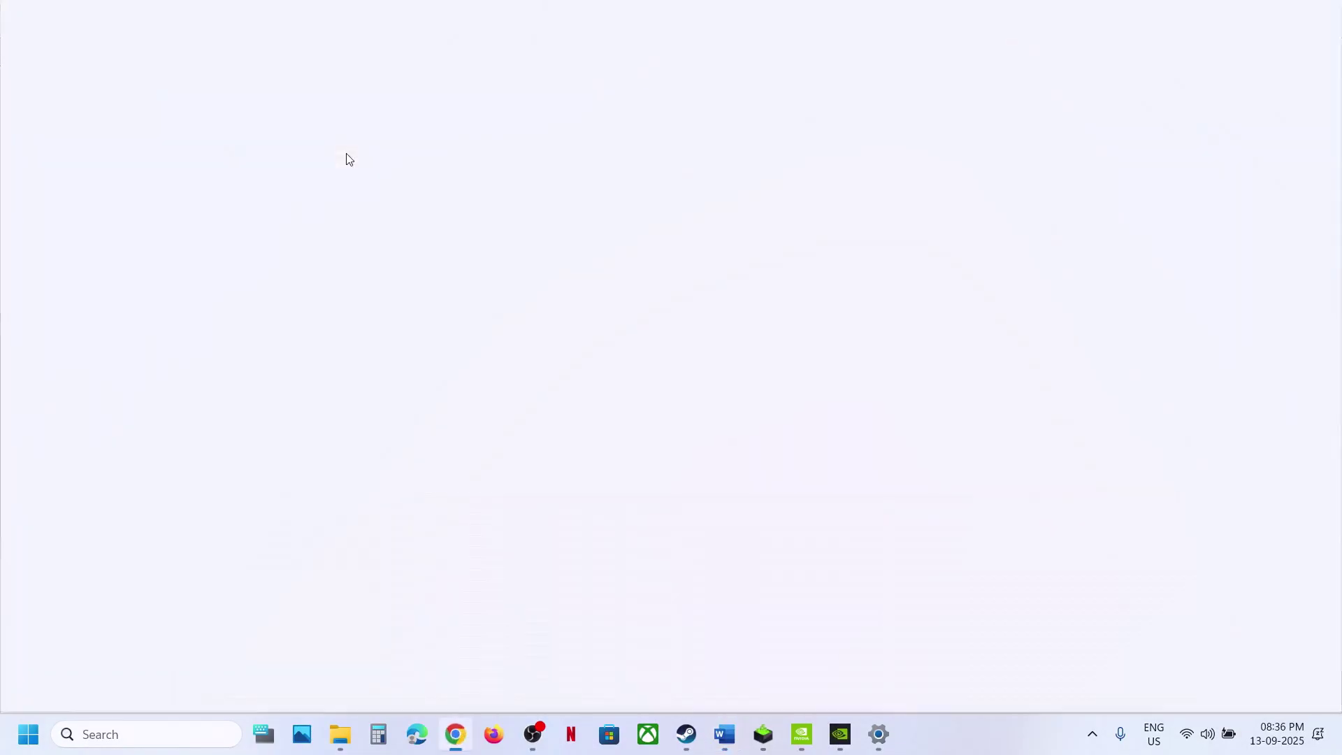
pyautogui.hotkey('ctrl', 'v')
pyautogui.press('Return')
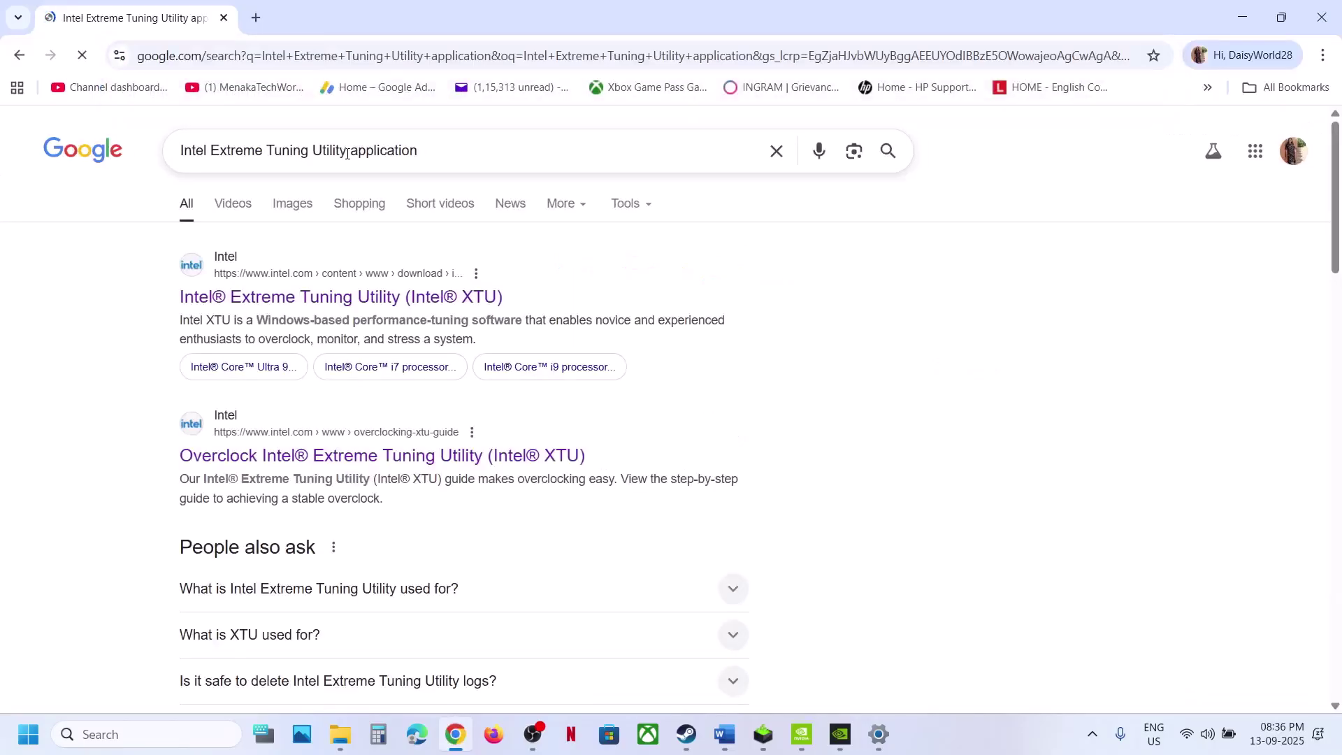
pyautogui.click(409, 295)
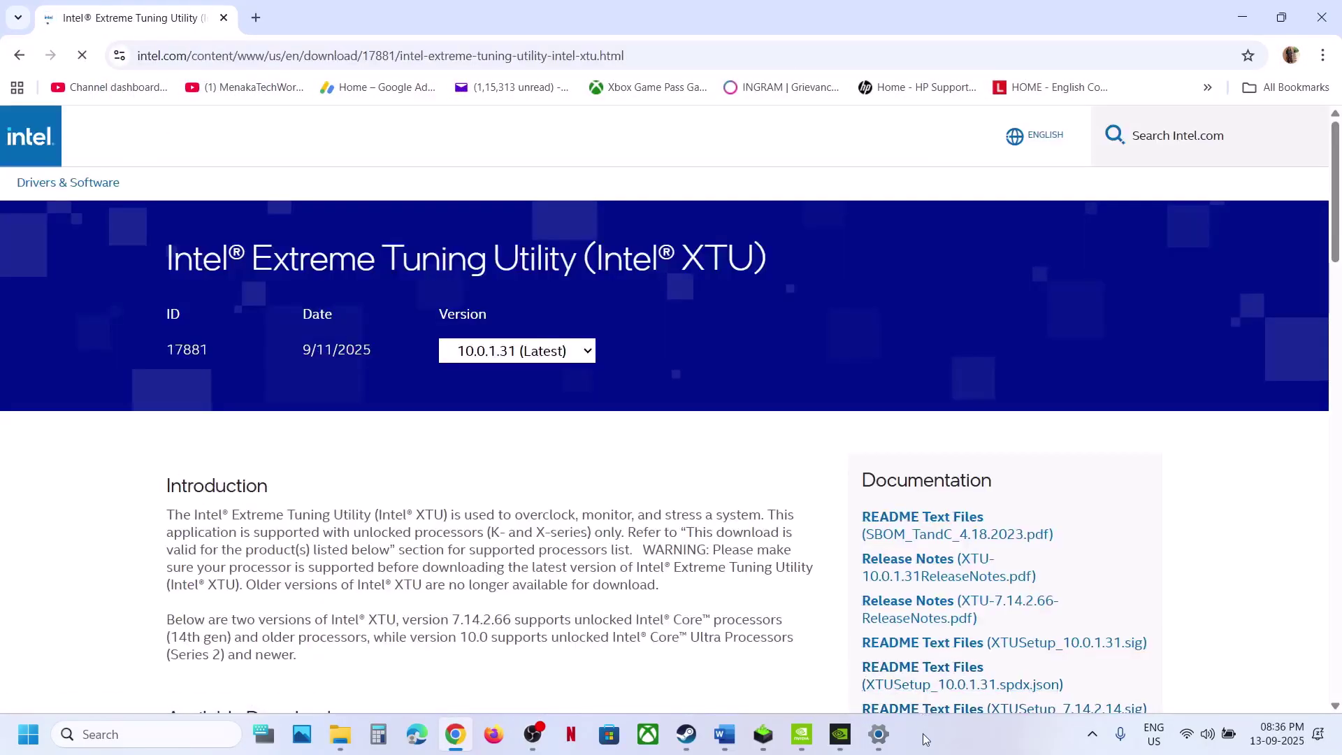
# View the 55x core-ratio XTU screenshot, then return to downloads XTUSetup_7.14.2.66.exe and XTUSetup_10.0.1.31.exe
pyautogui.scroll(-4, 977, 746)
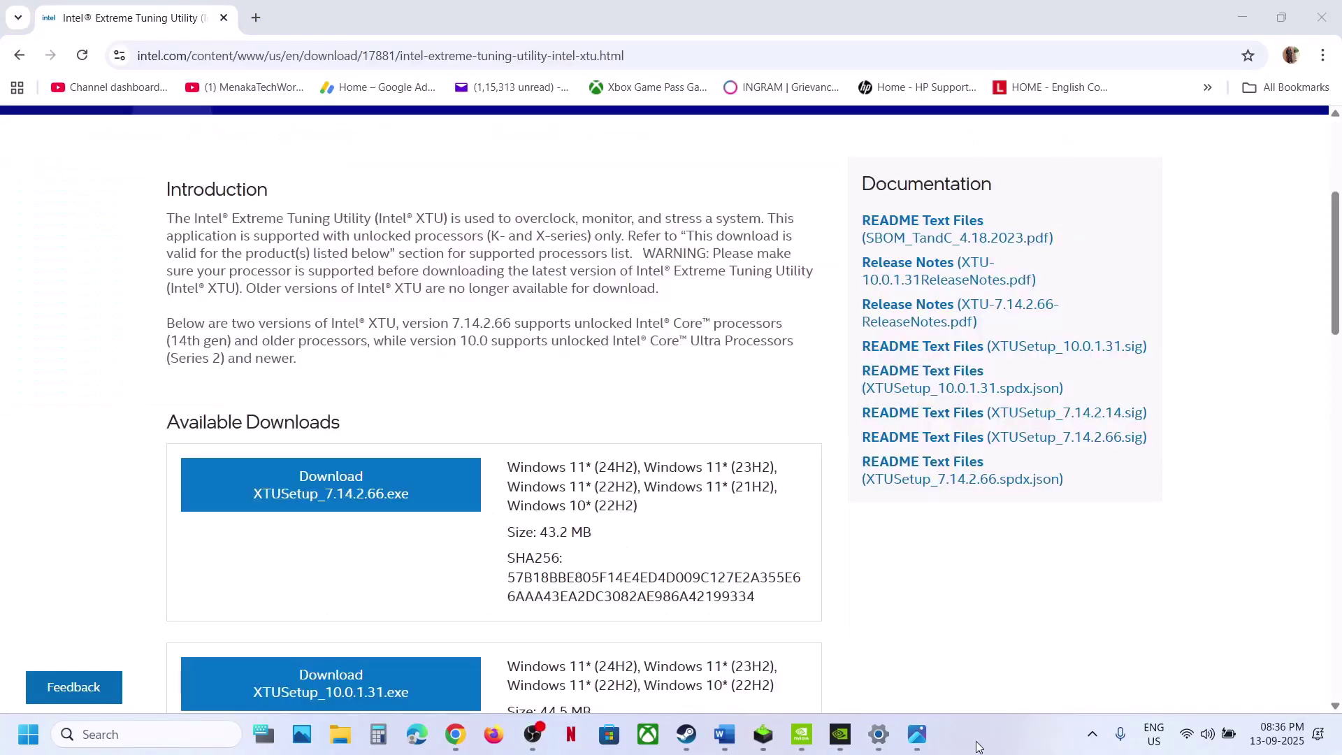
pyautogui.click(918, 734)
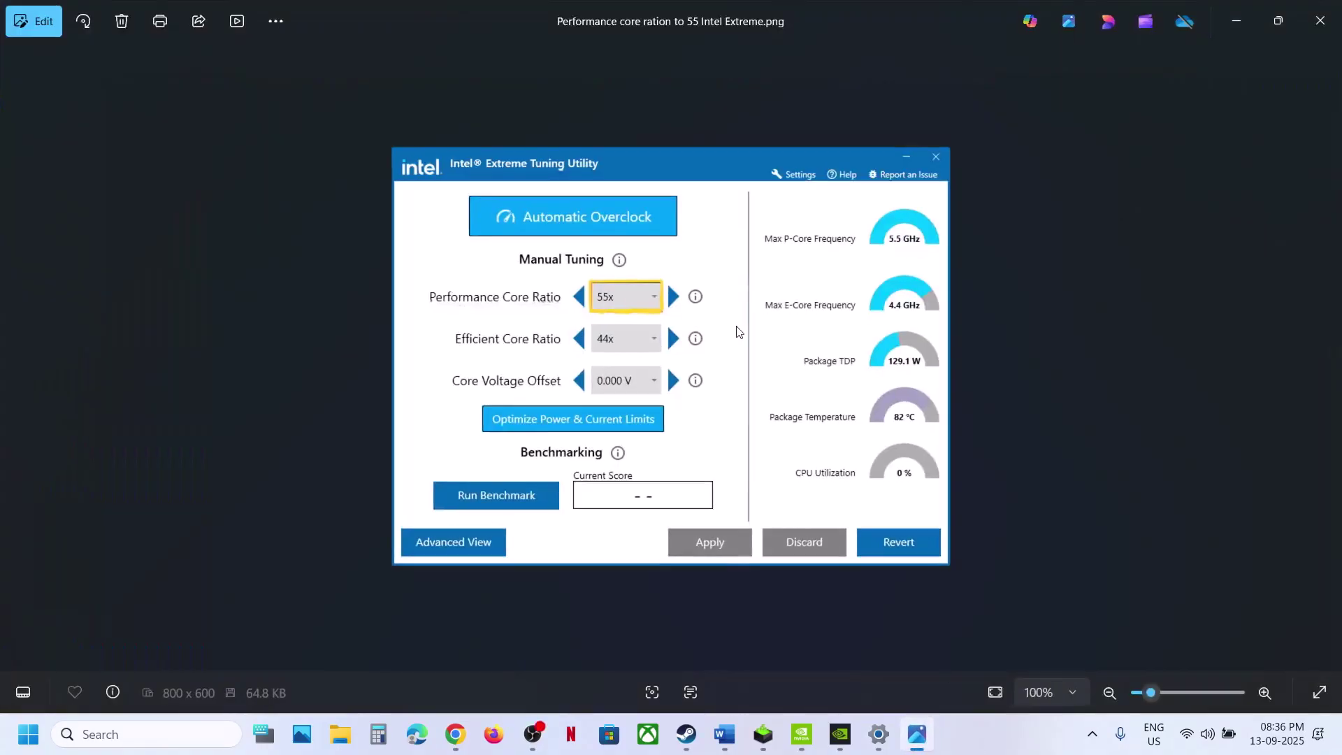
pyautogui.scroll(1, 739, 332)
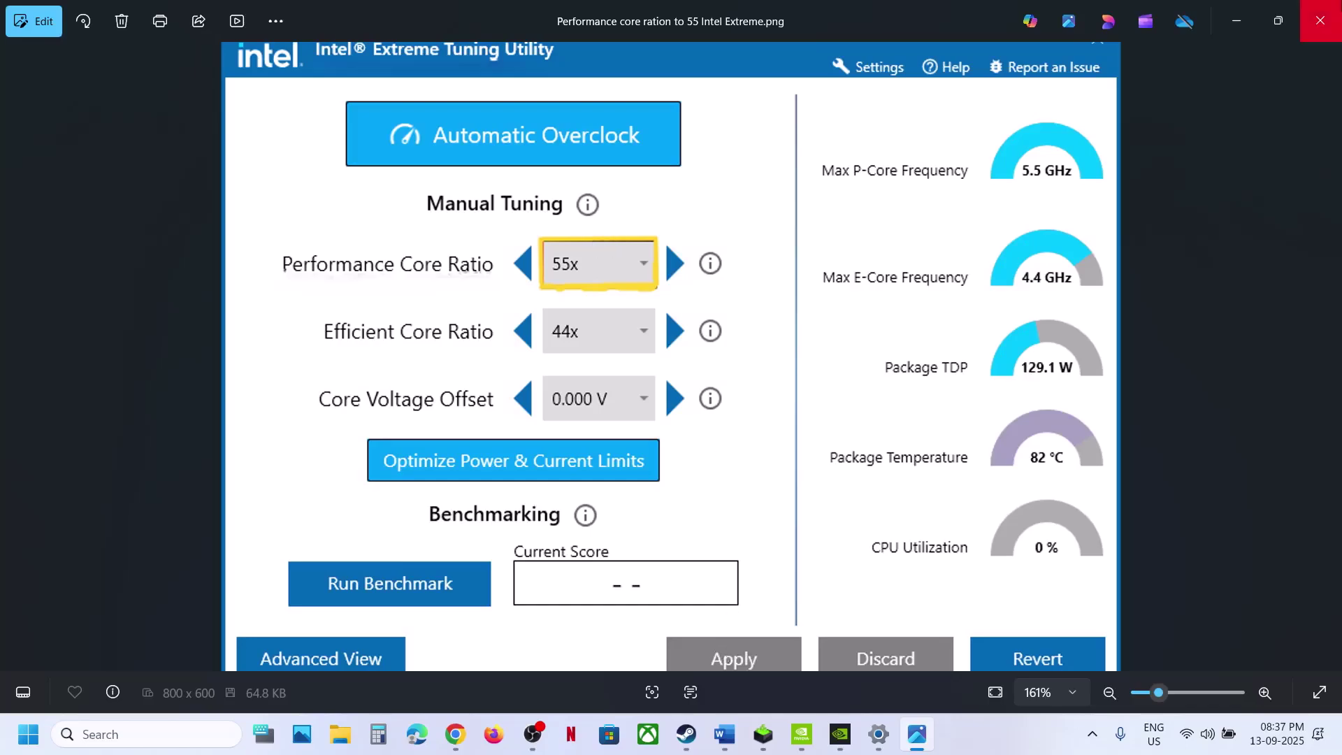
pyautogui.click(1321, 21)
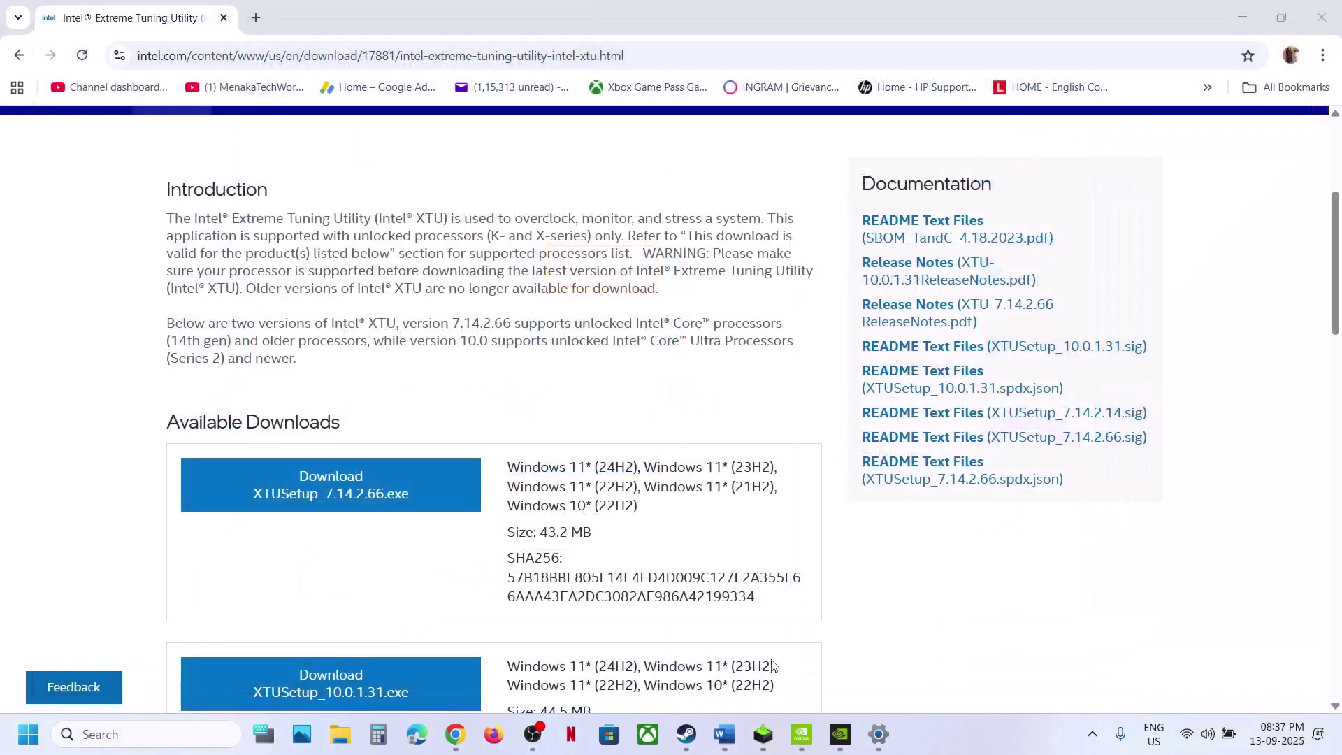
# Bring the B4 guide to the front and highlight Step 8's core ratio values
pyautogui.click(720, 664)
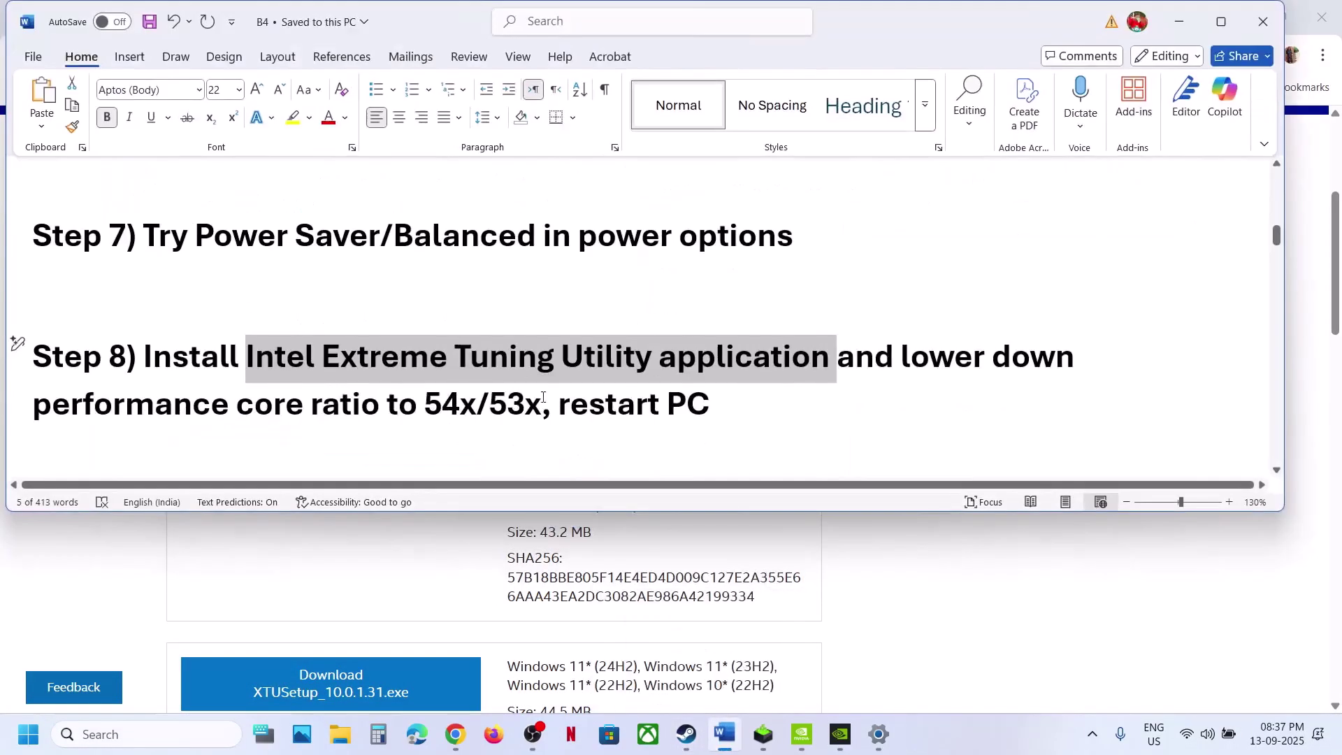
pyautogui.scroll(-1, 540, 396)
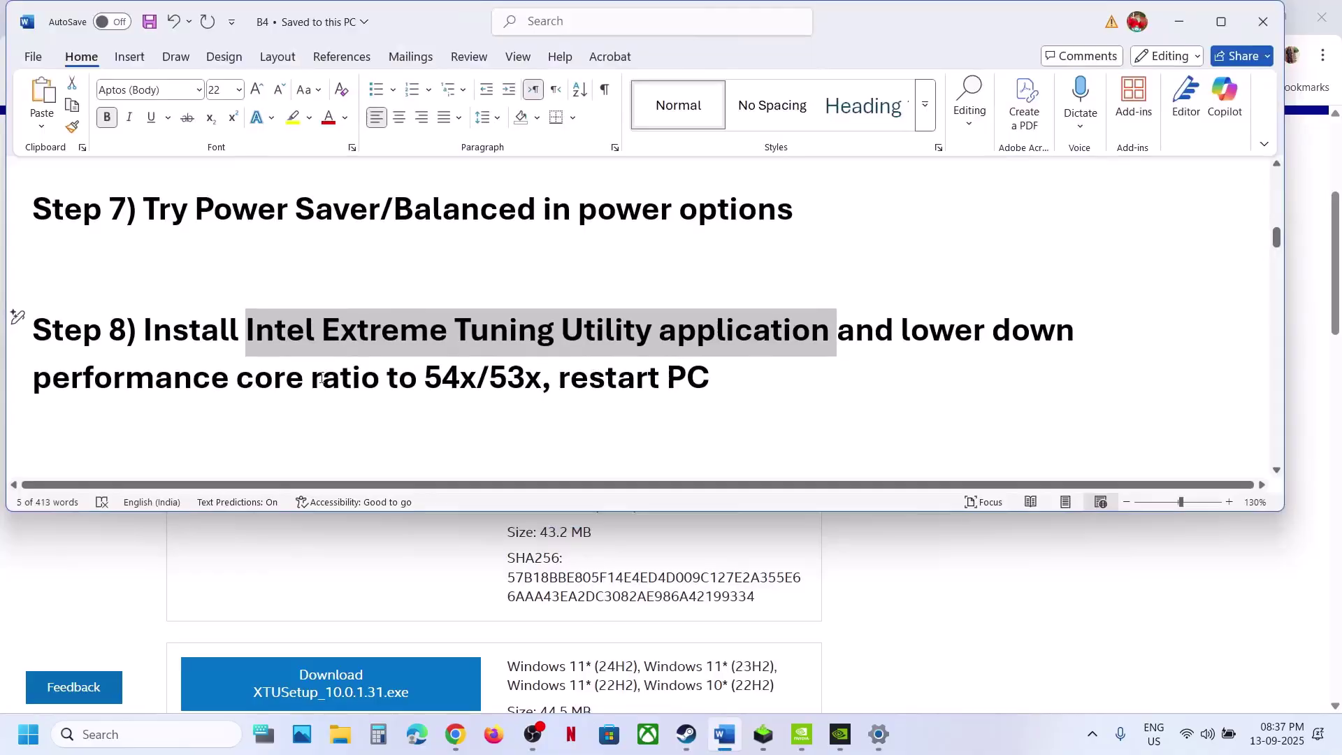
pyautogui.moveTo(264, 381); pyautogui.dragTo(744, 384)
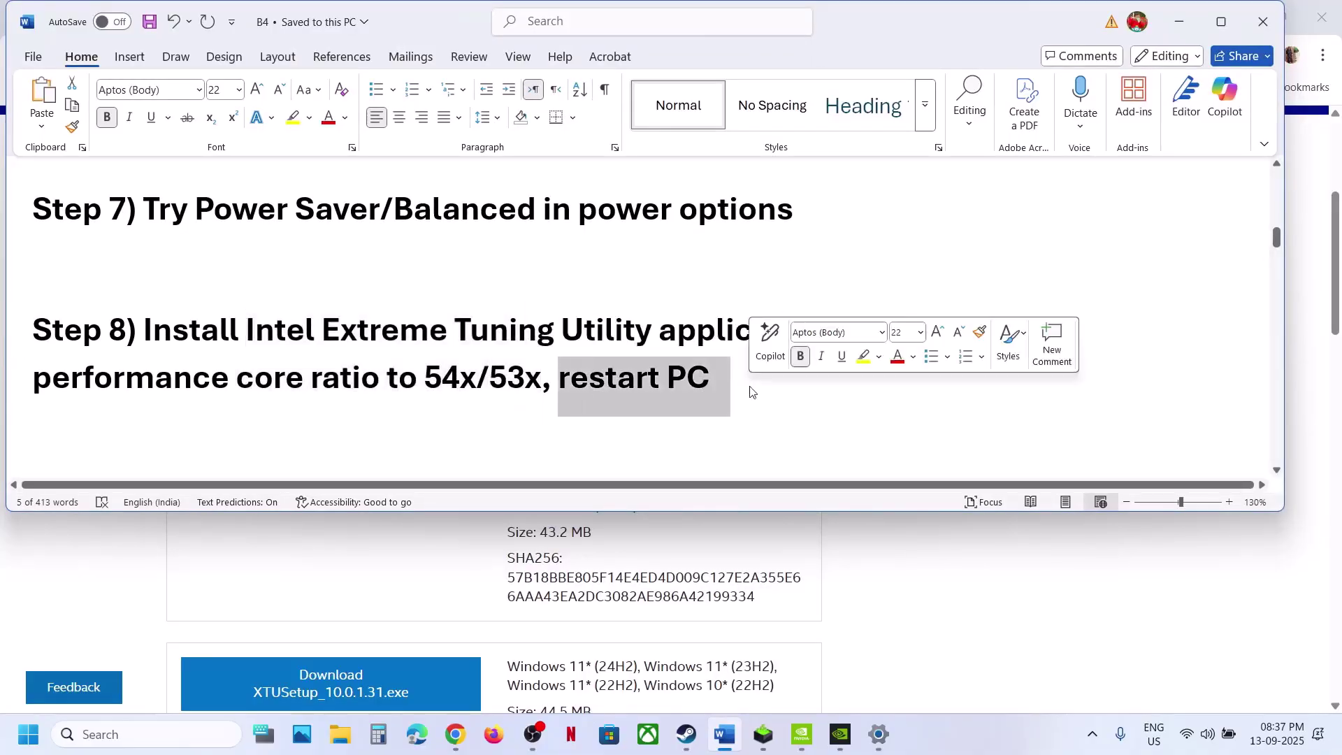
pyautogui.click(382, 360)
# Highlight Step 9's 'Shader Cache size to 10/100 GB' instruction and search Windows for the NVIDIA app
pyautogui.scroll(-4, 382, 360)
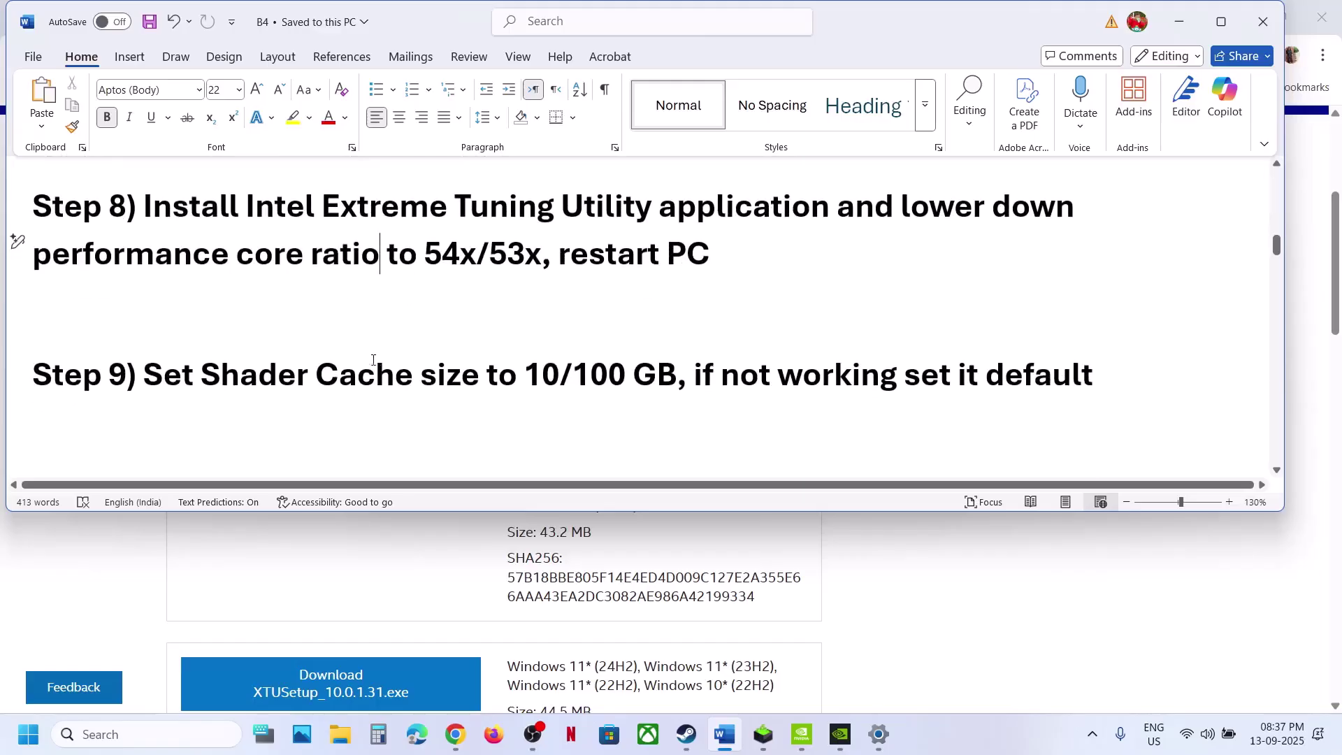
pyautogui.moveTo(222, 380); pyautogui.dragTo(675, 377)
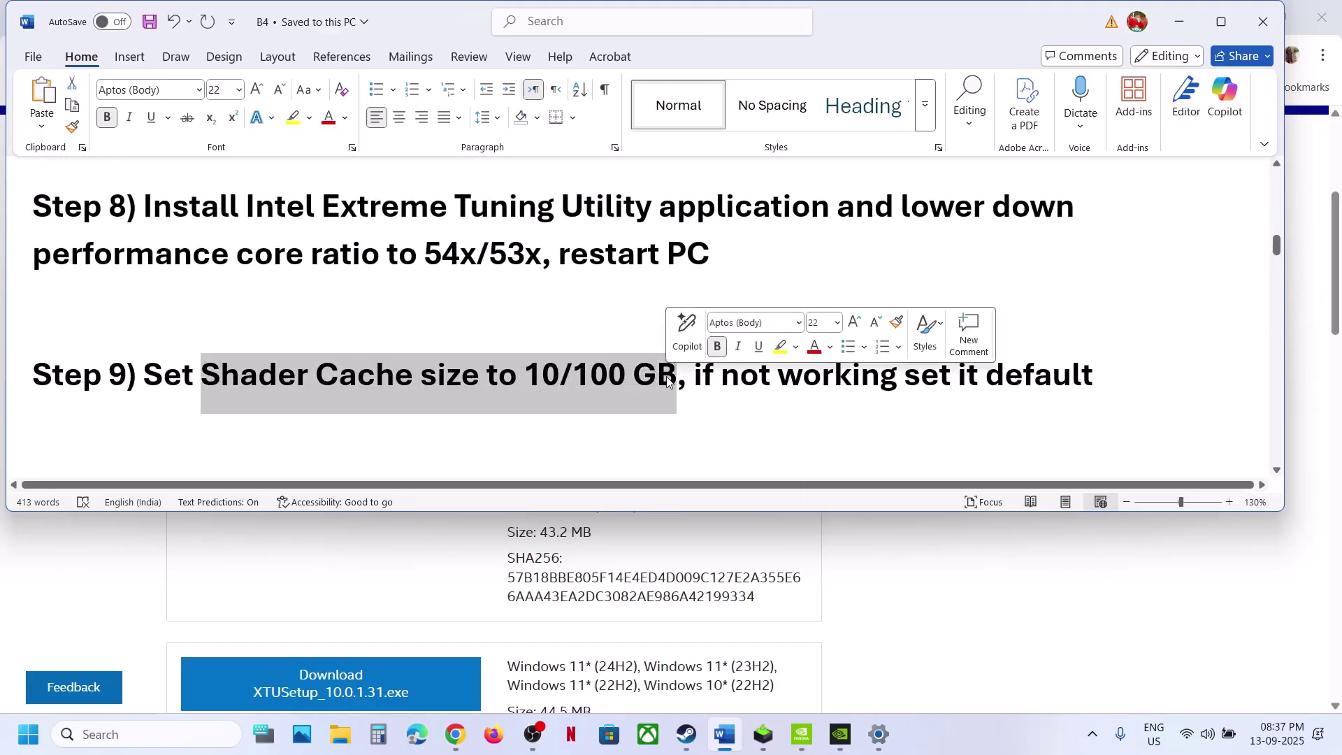
pyautogui.click(145, 735)
pyautogui.write('niv')
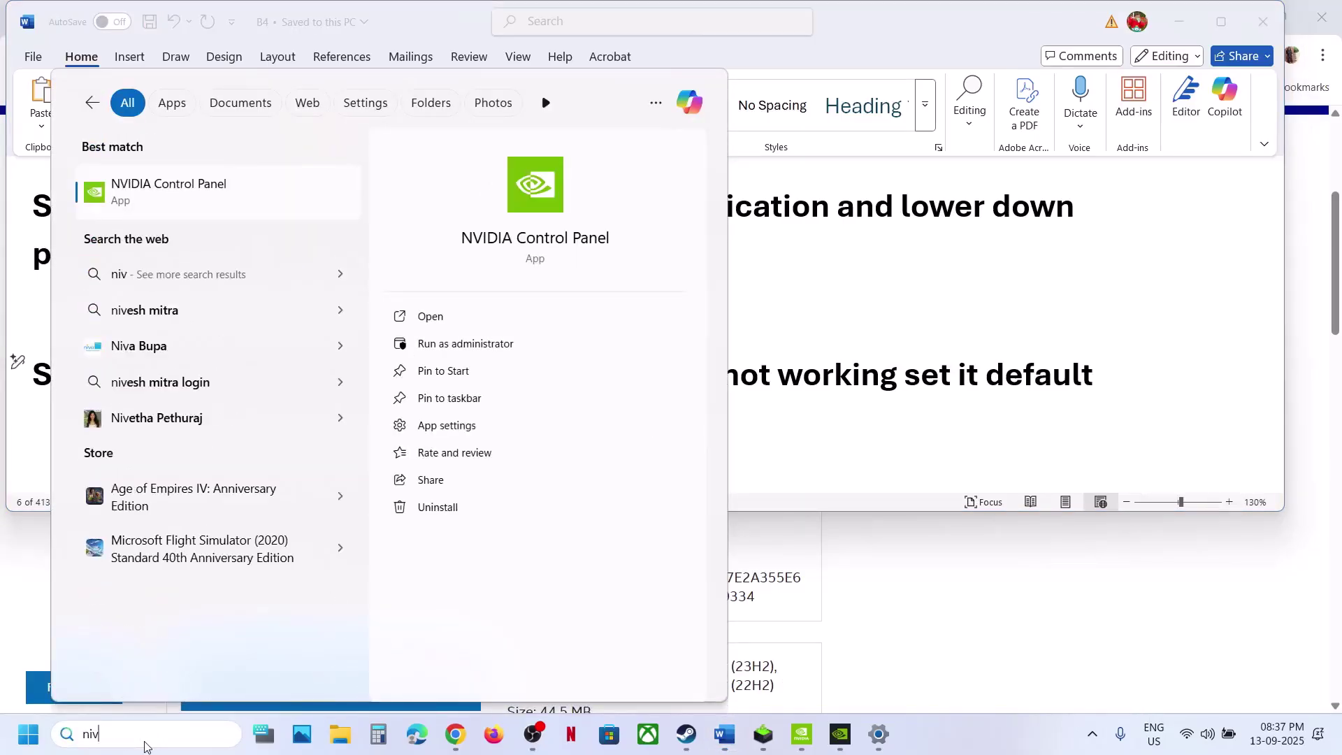
pyautogui.write('idia a')
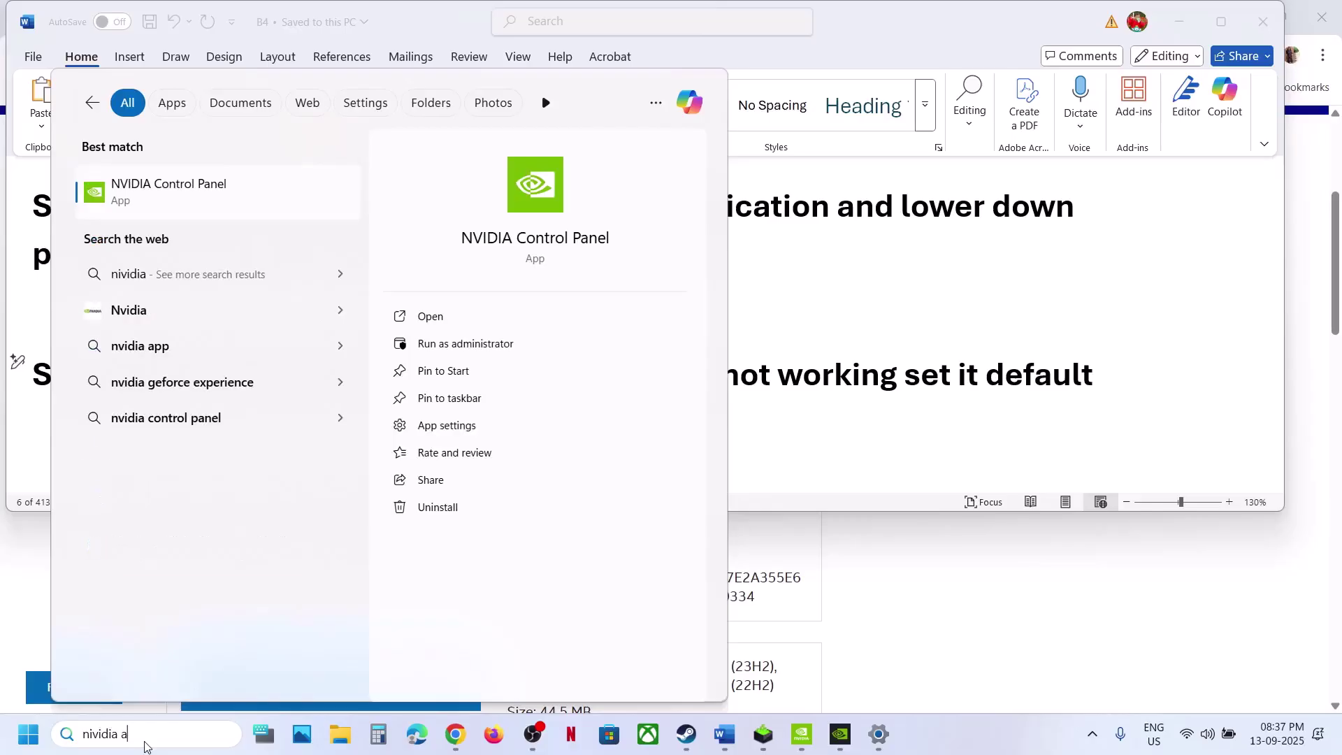
pyautogui.write('pp')
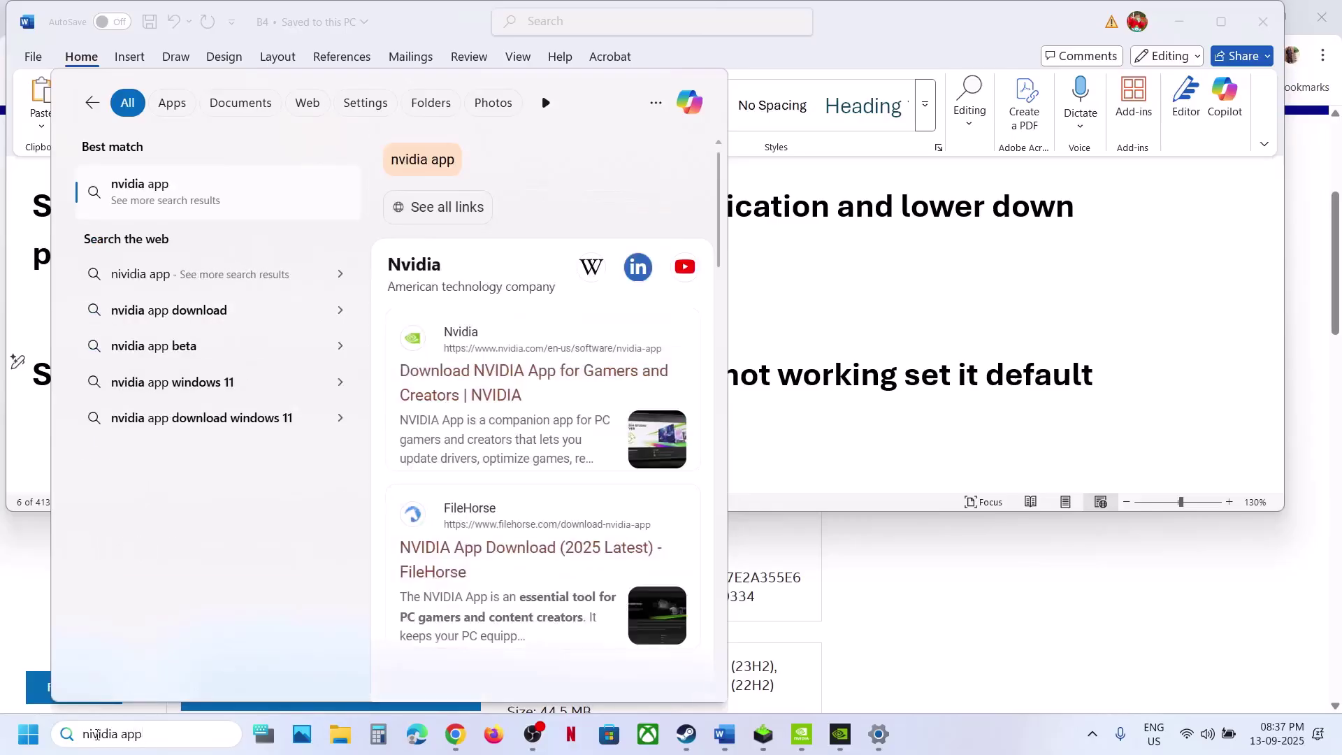
# Correct the search term, launch NVIDIA App and go to Graphics > Global Settings
pyautogui.click(95, 734)
pyautogui.press('BackSpace')
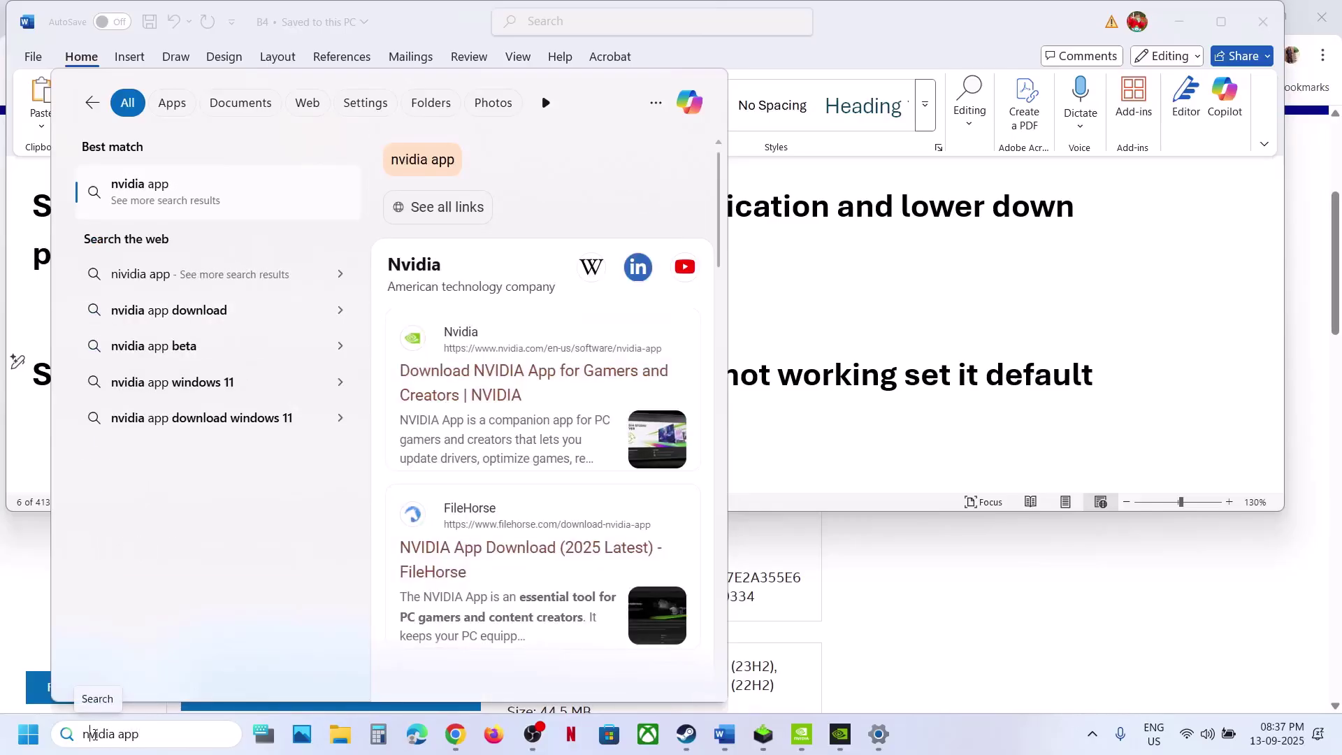
pyautogui.click(285, 190)
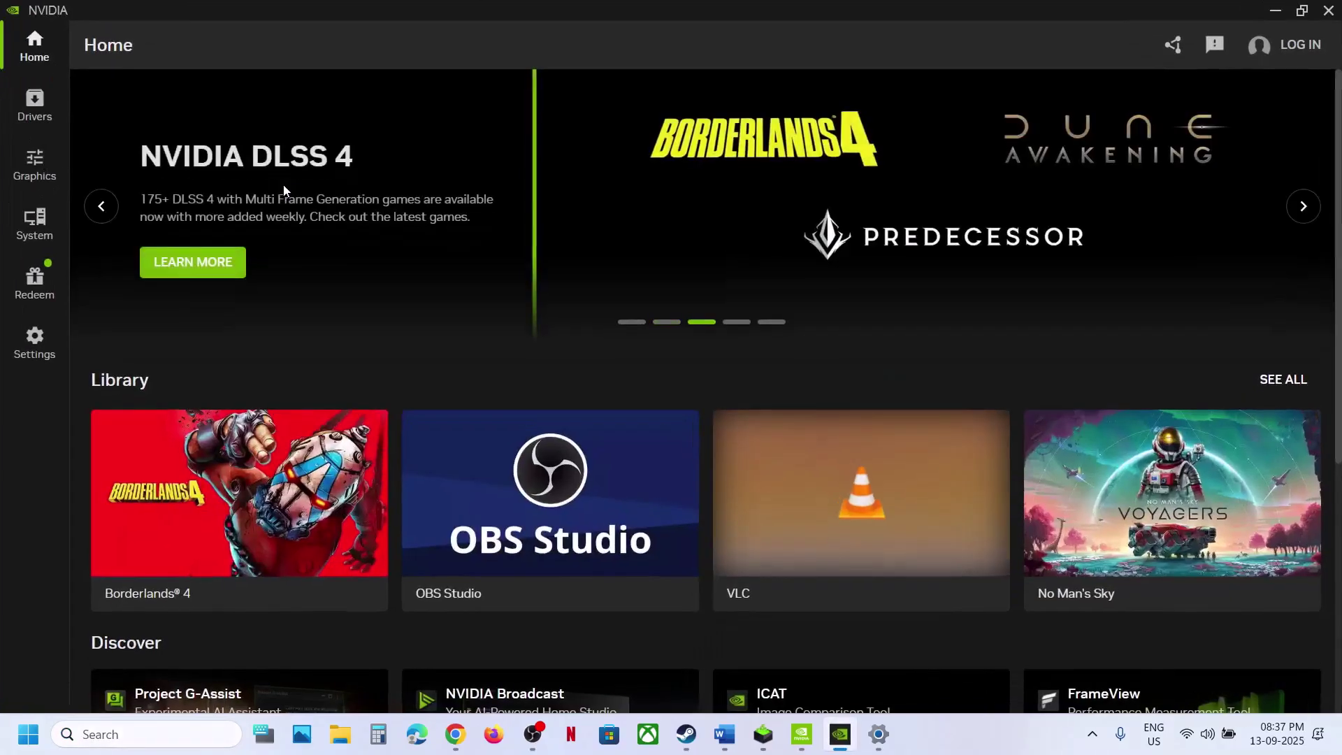
pyautogui.click(40, 181)
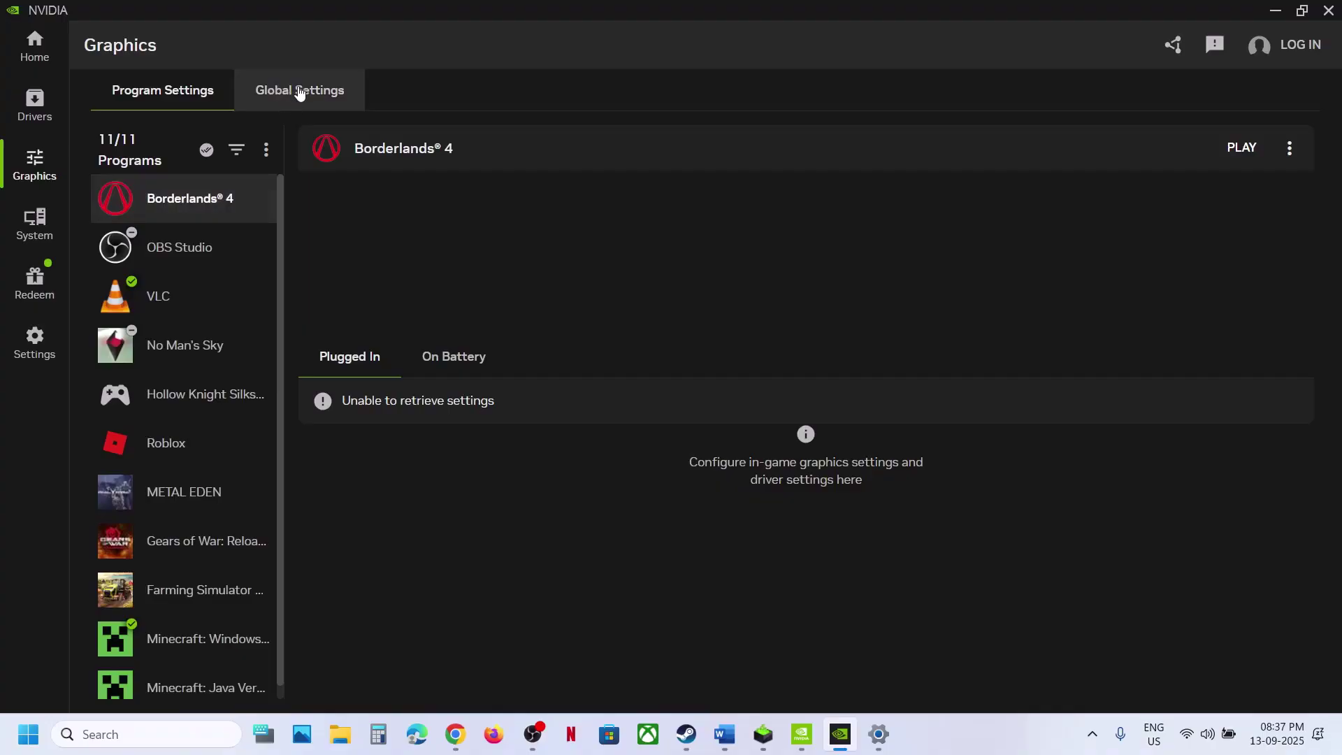
pyautogui.click(302, 97)
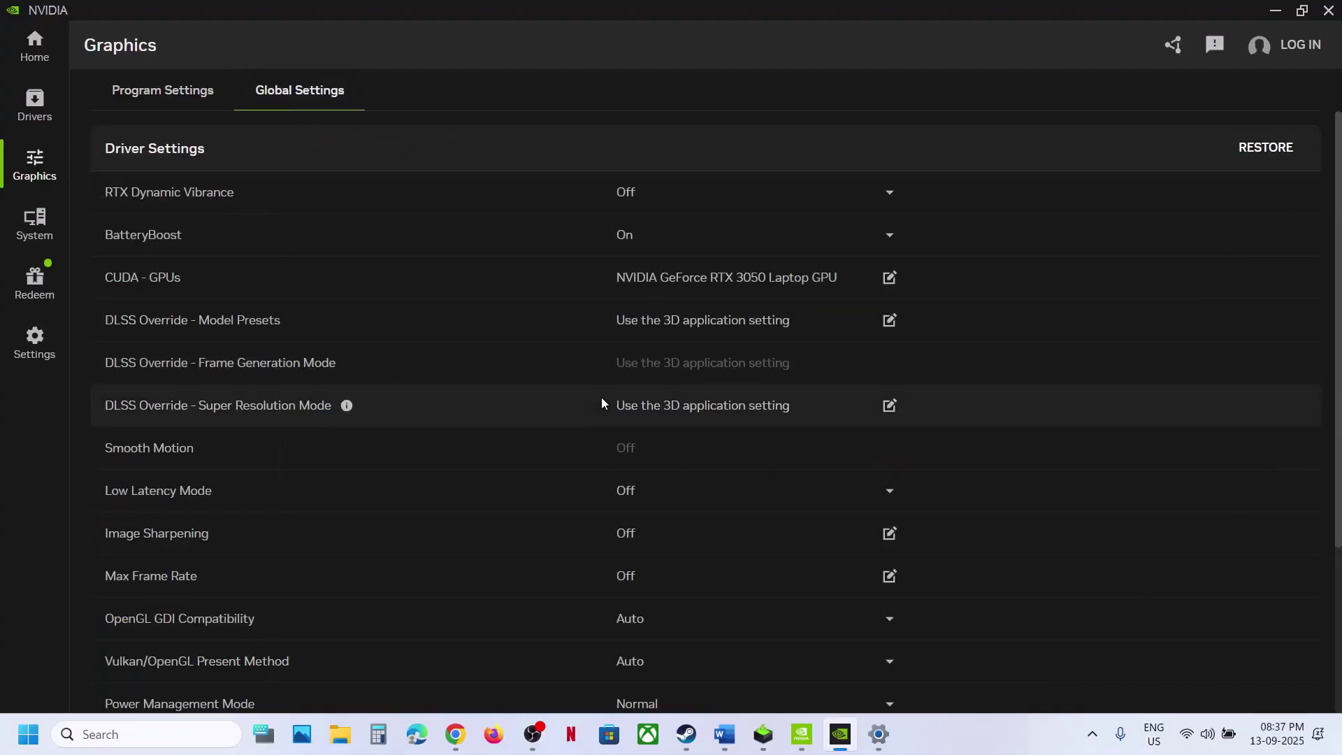
pyautogui.scroll(-2, 601, 402)
pyautogui.scroll(-1, 601, 404)
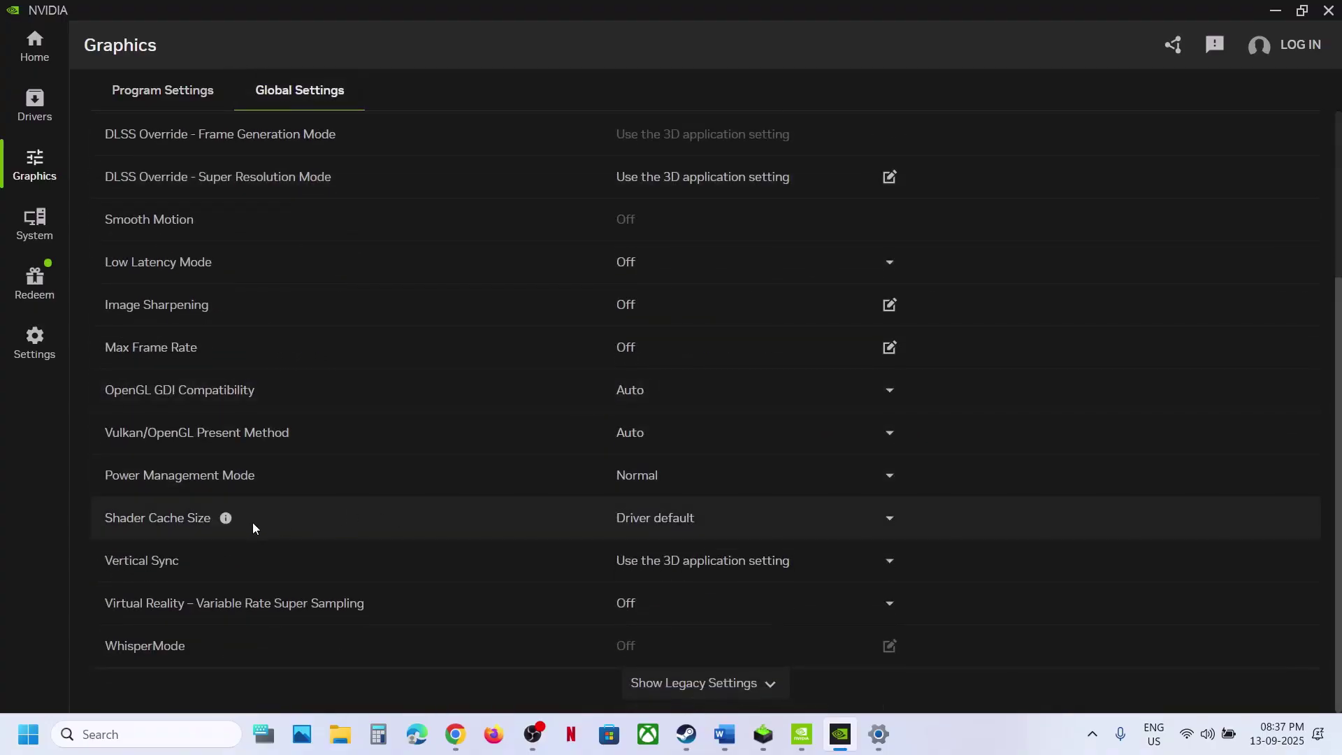
# Set the global Shader Cache Size to 10 GB
pyautogui.click(891, 519)
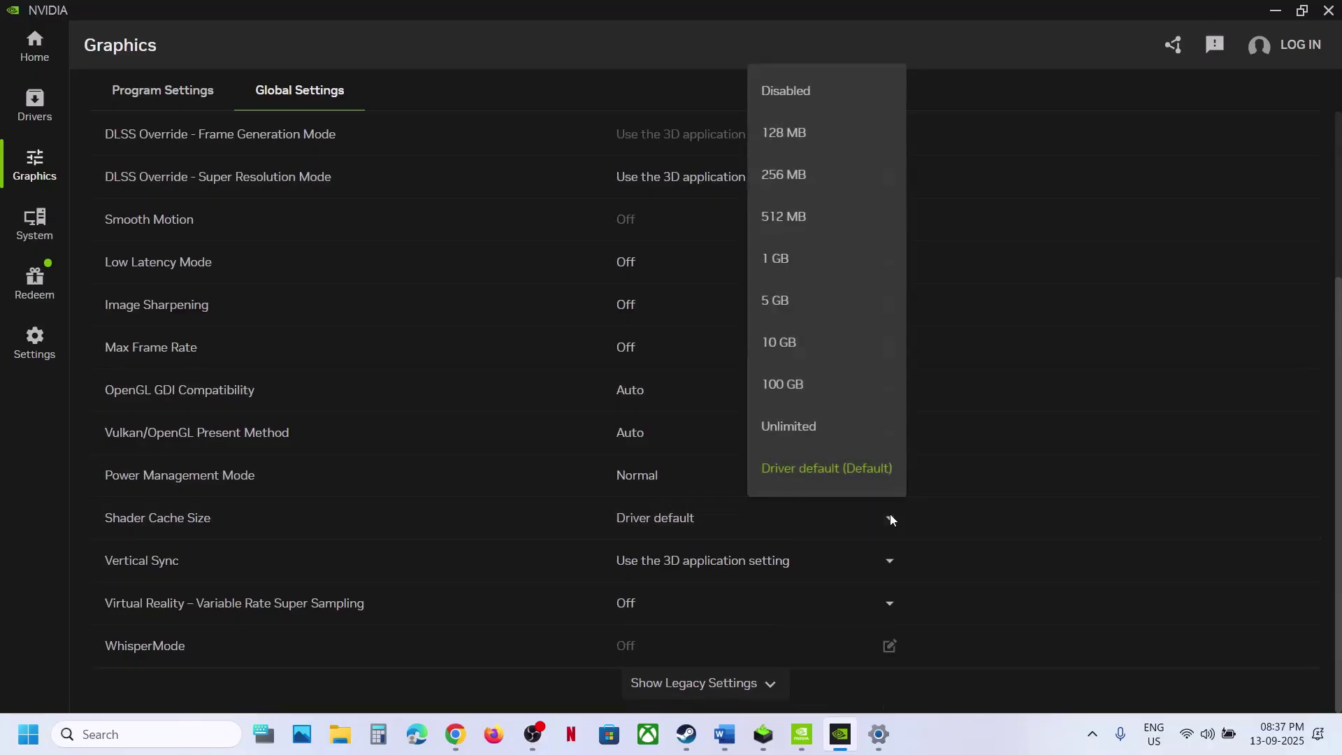
pyautogui.click(808, 356)
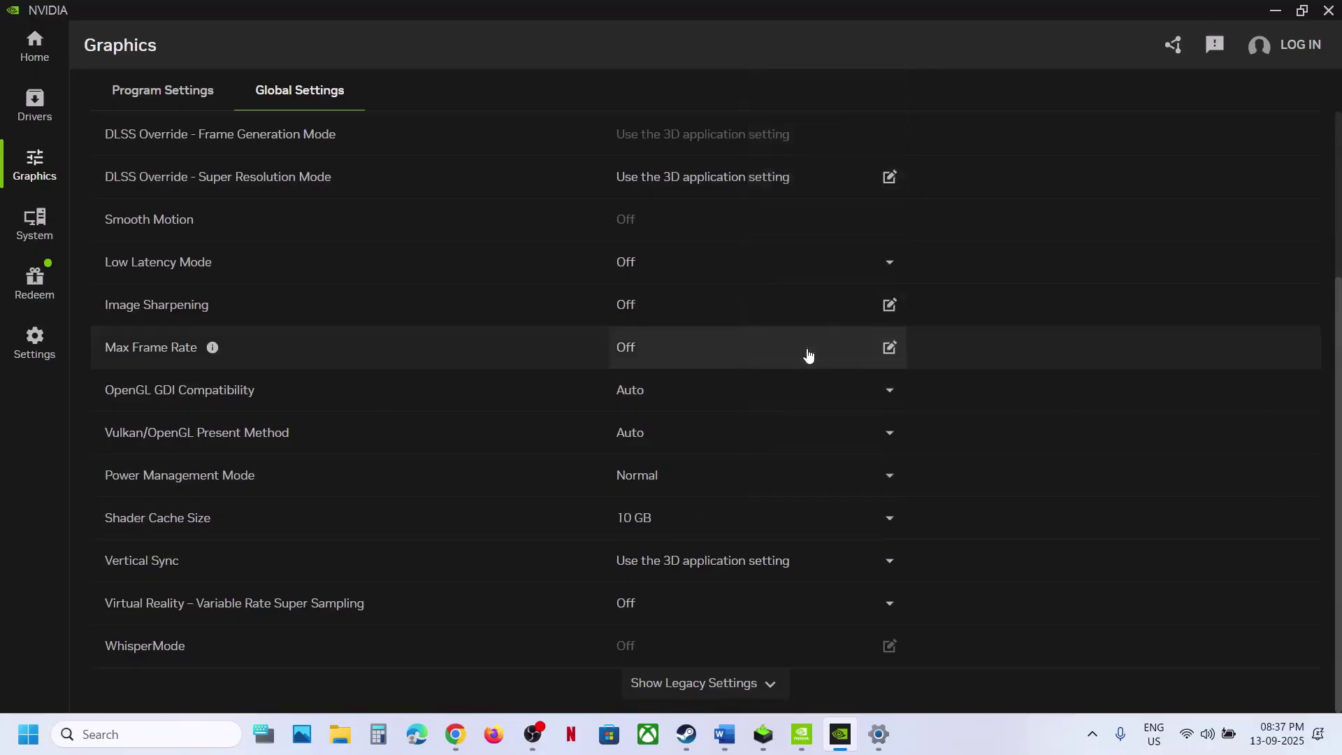
pyautogui.click(685, 735)
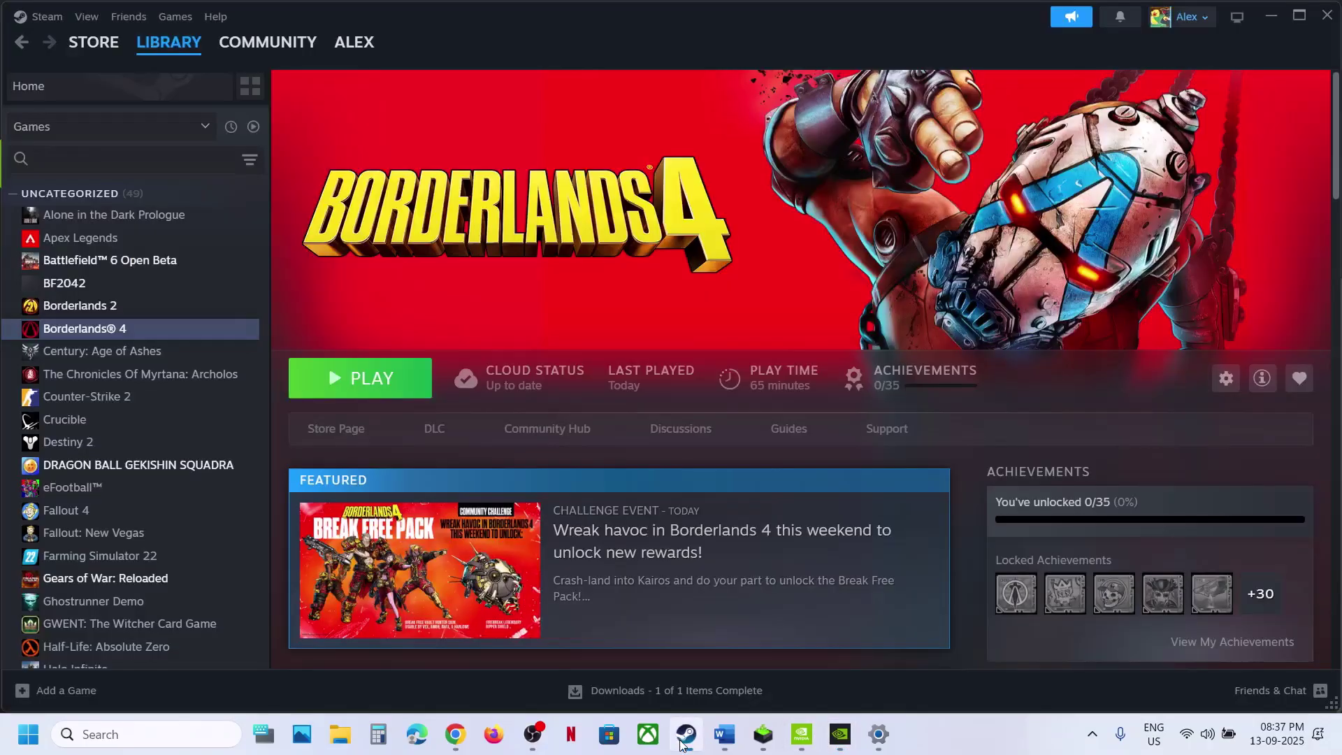
pyautogui.click(683, 735)
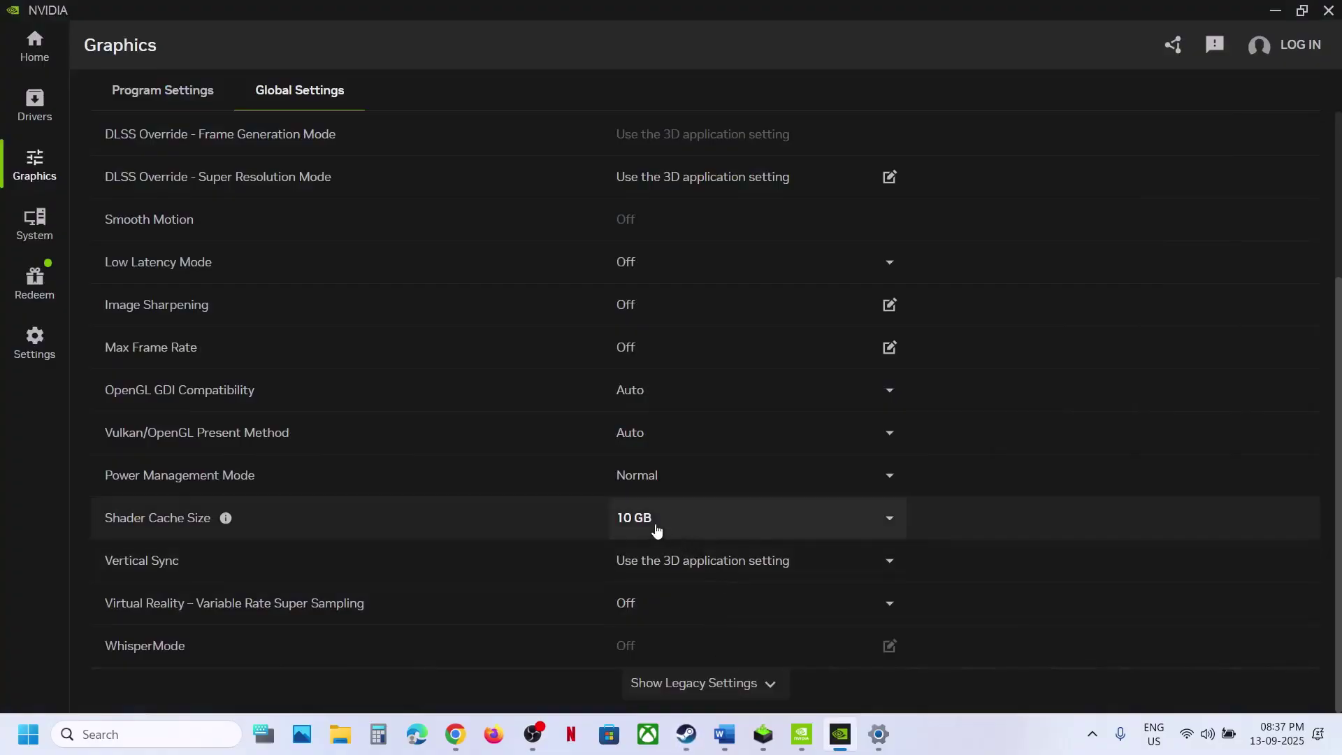
# Change the global Shader Cache Size to 100 GB
pyautogui.click(656, 530)
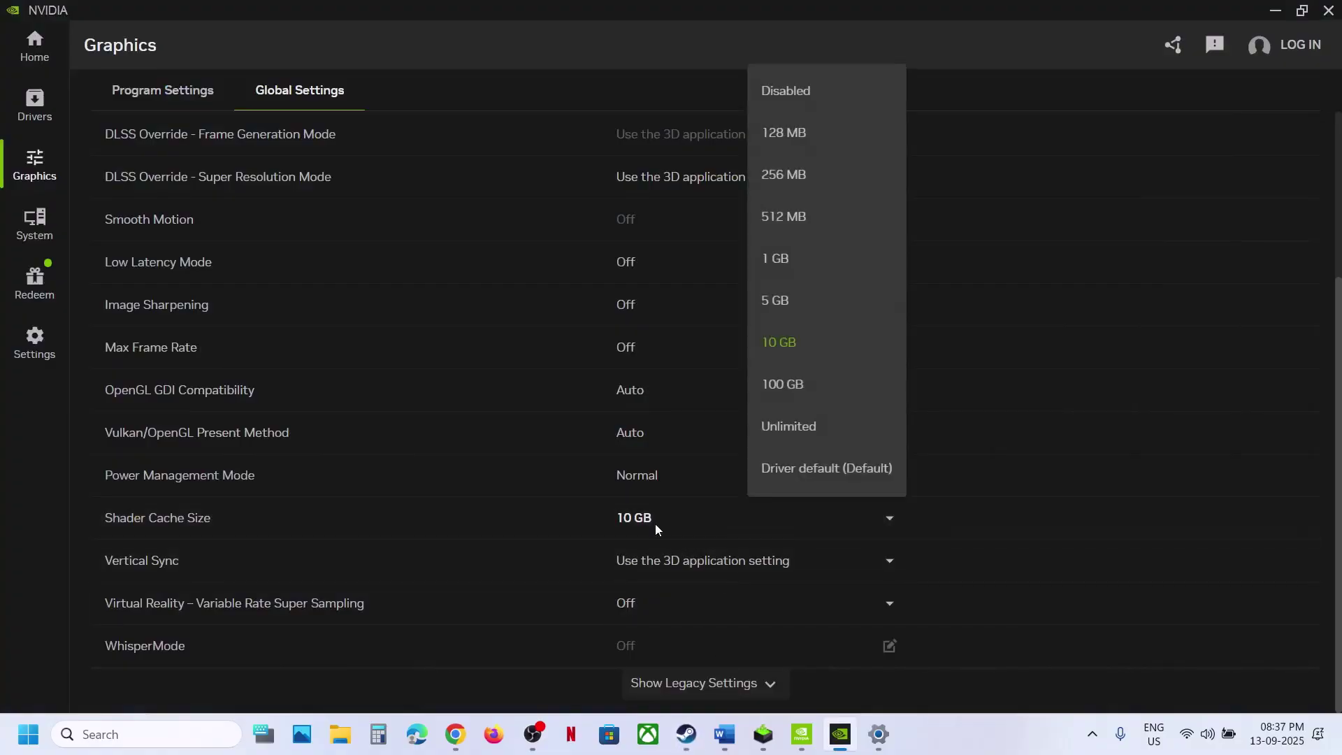
pyautogui.click(790, 396)
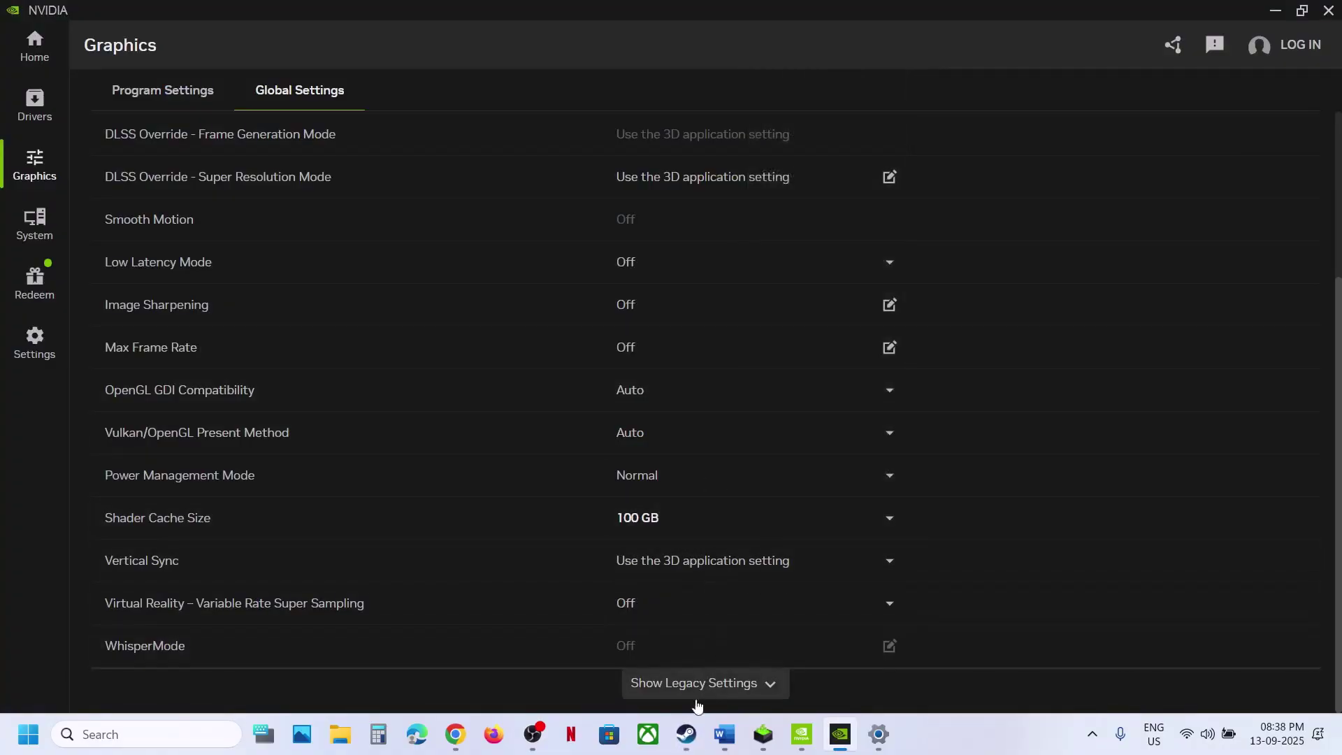
pyautogui.click(687, 736)
pyautogui.moveTo(720, 742)
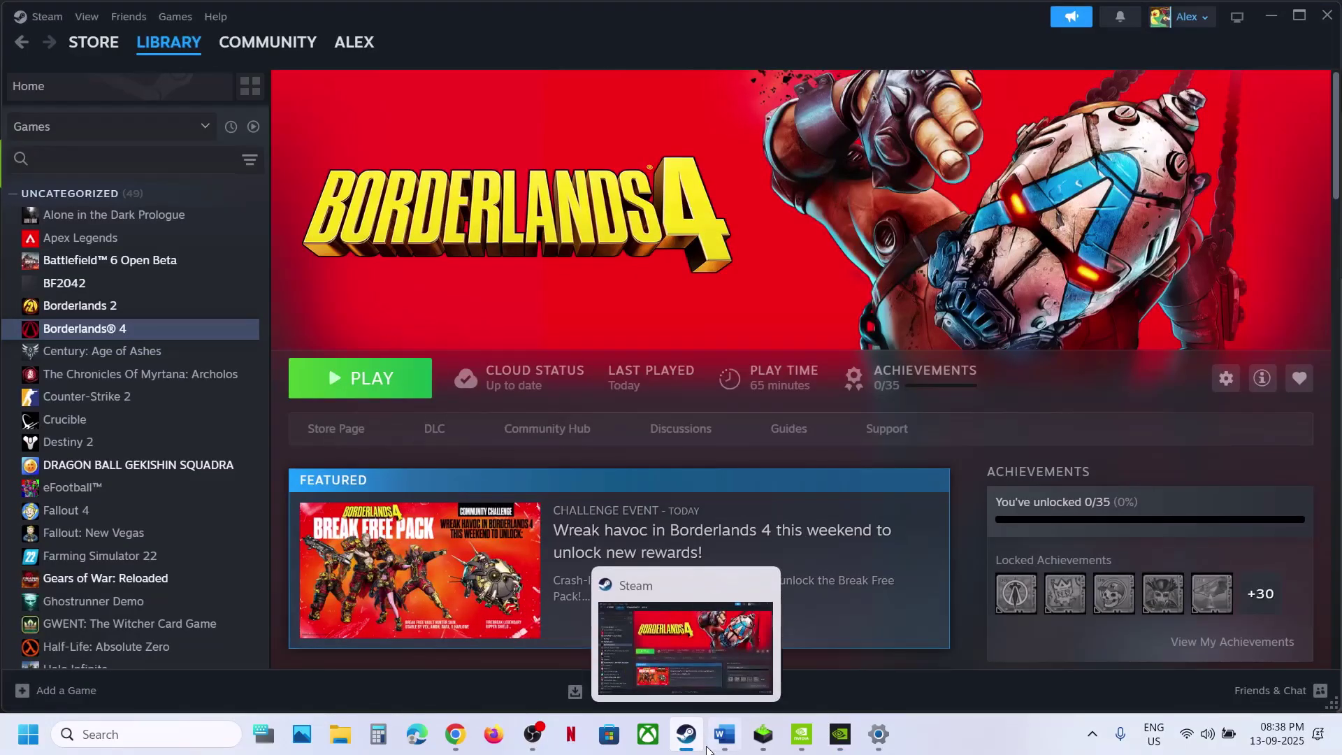
pyautogui.click(840, 734)
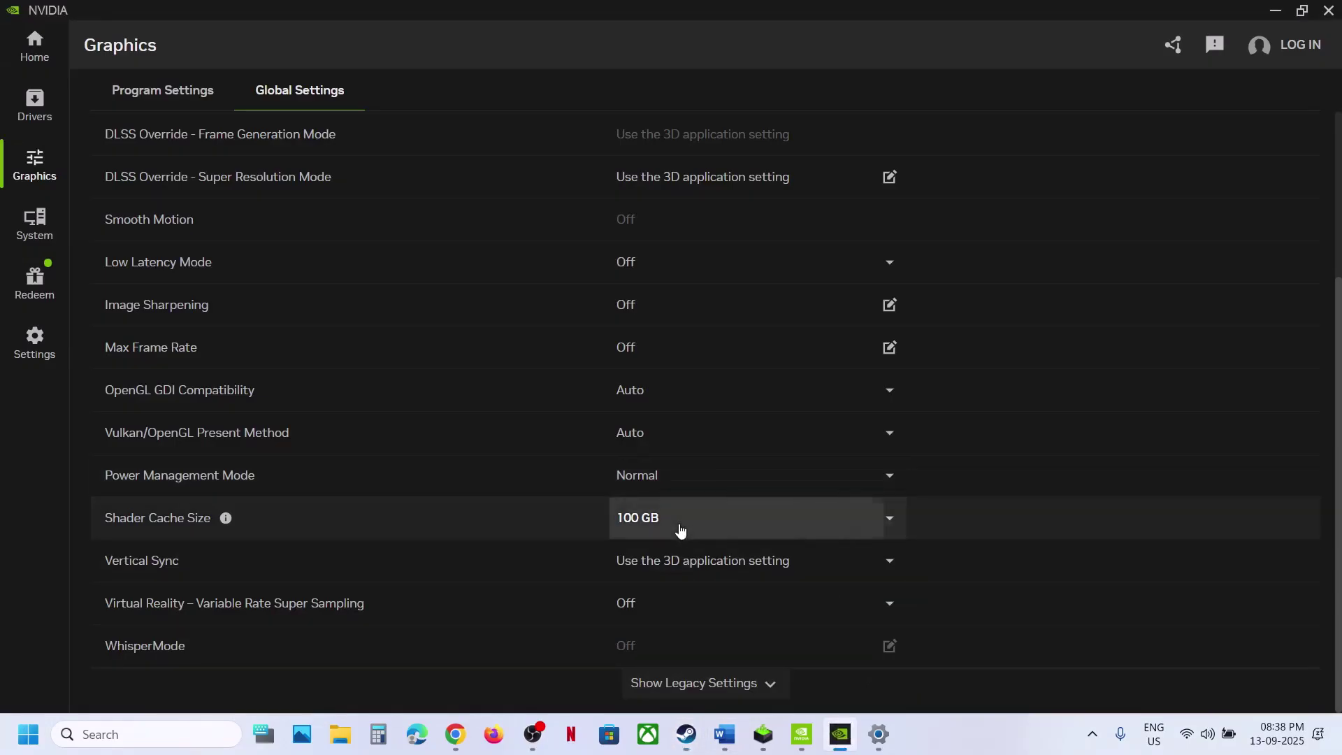
# Reset Shader Cache Size to Driver default and close the NVIDIA App
pyautogui.click(680, 528)
pyautogui.click(820, 482)
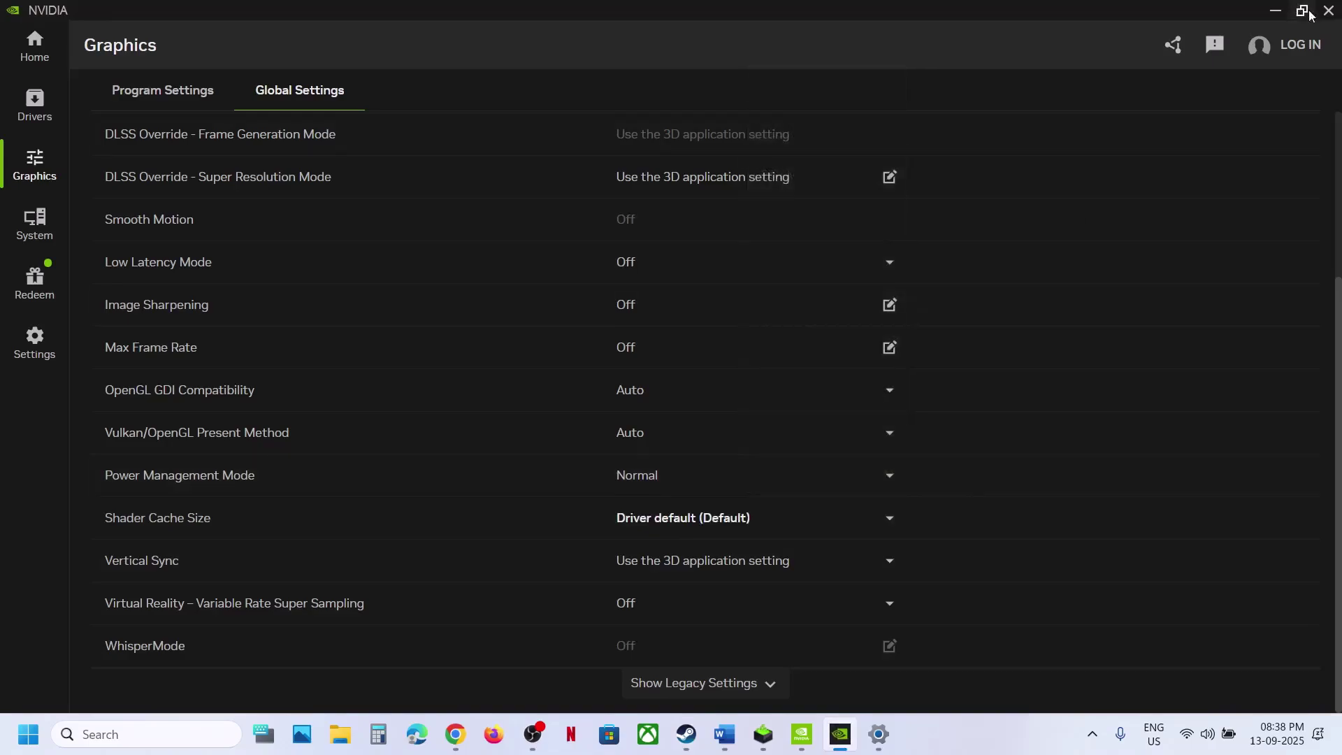
pyautogui.click(1328, 10)
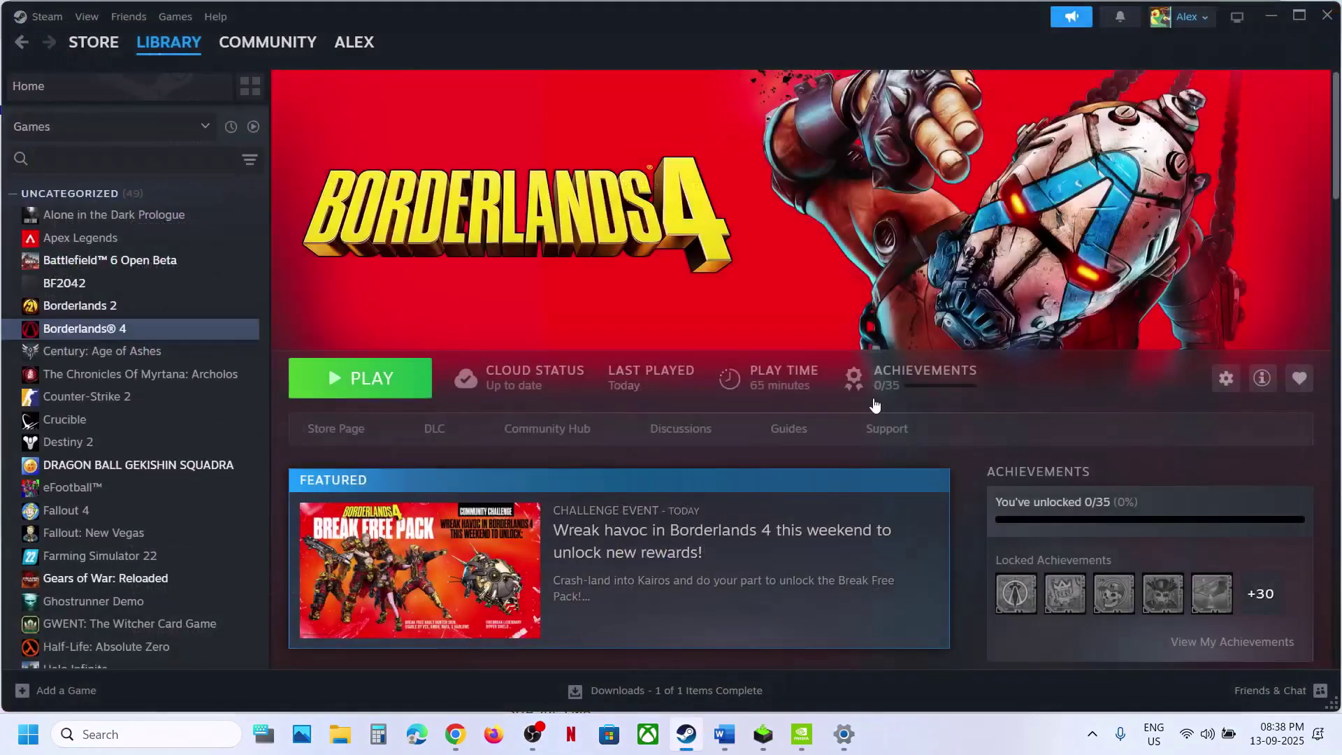
pyautogui.click(724, 734)
# Note Step 10's driver rollback, then open Step 19's nvidia.com driver download link in Chrome
pyautogui.scroll(-1, 398, 353)
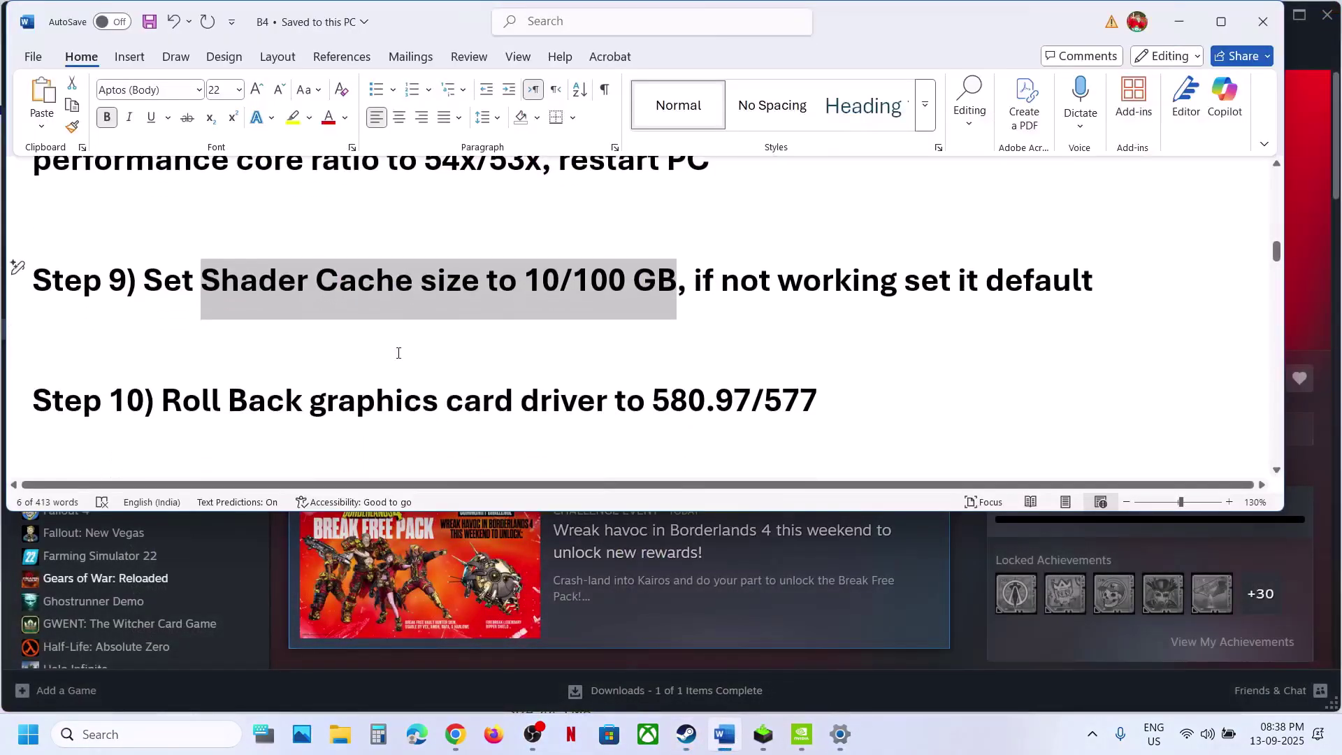
pyautogui.moveTo(220, 420); pyautogui.dragTo(788, 414)
pyautogui.scroll(-4, 549, 377)
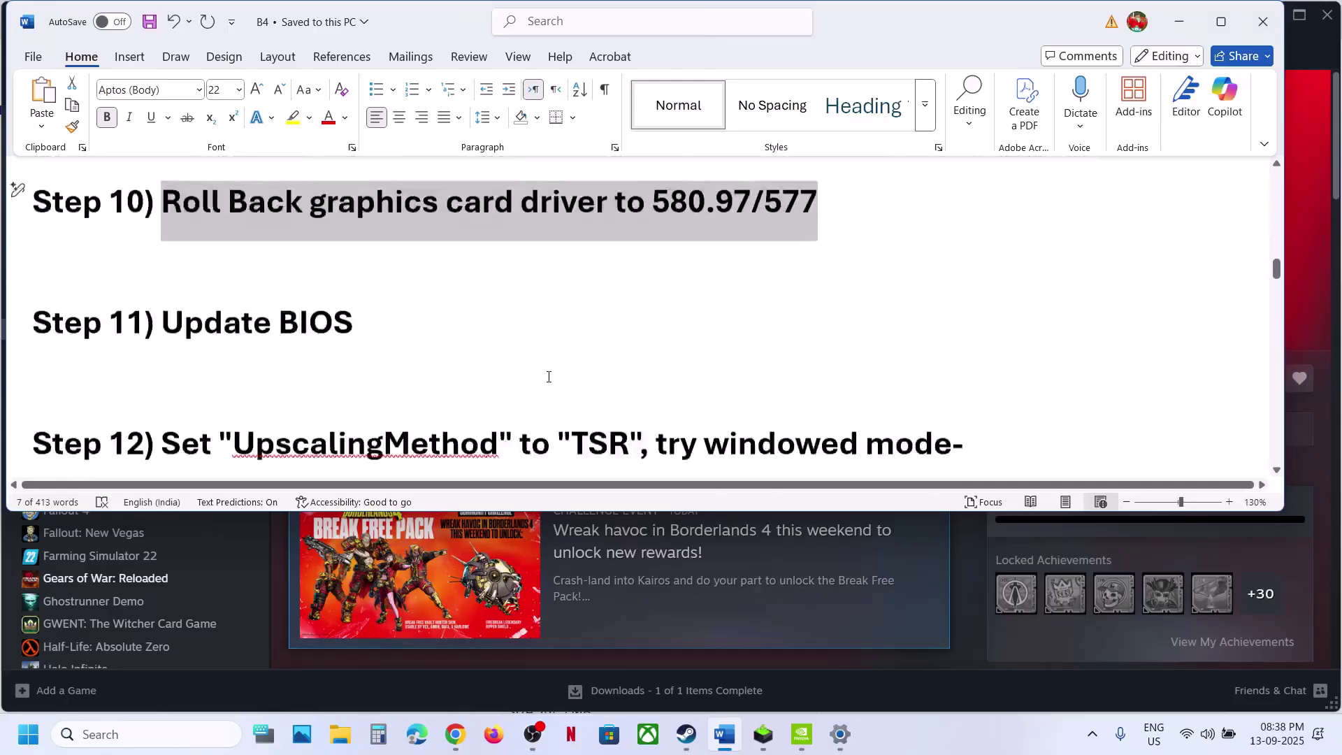
pyautogui.scroll(-7, 548, 377)
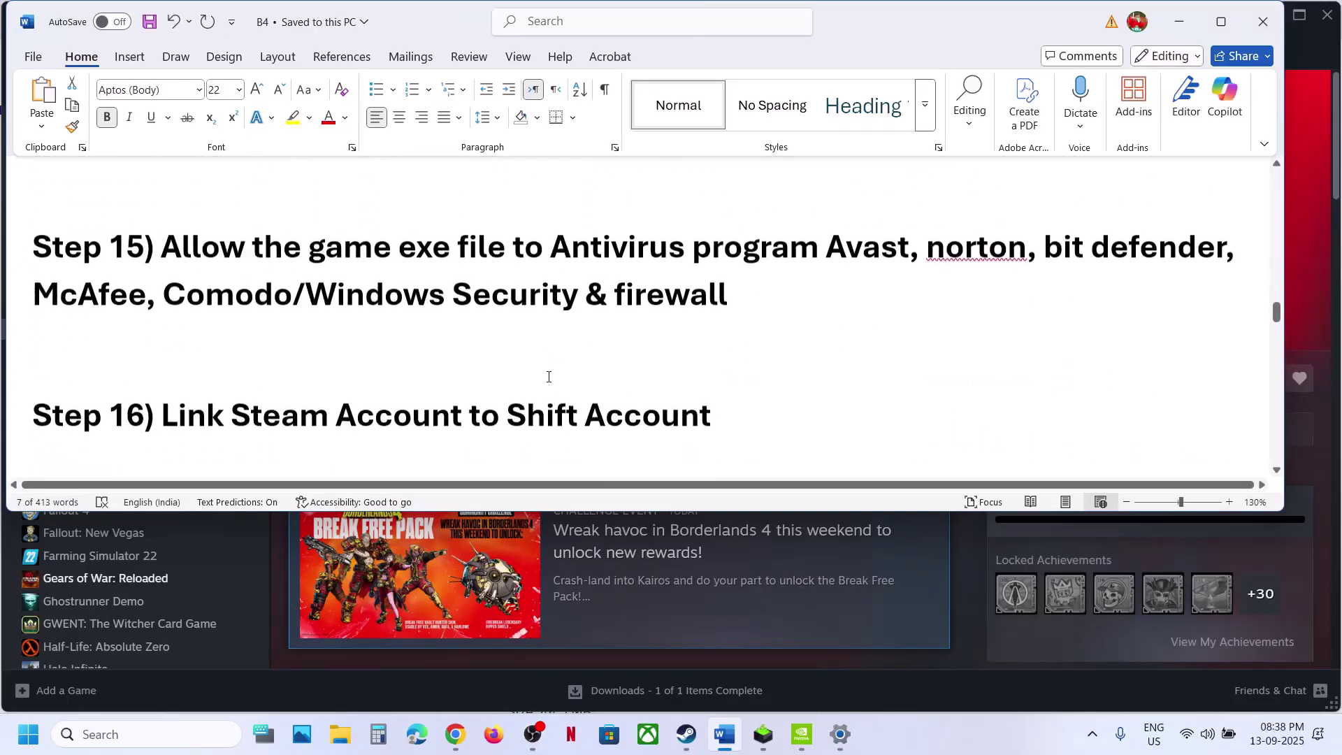
pyautogui.scroll(-3, 549, 377)
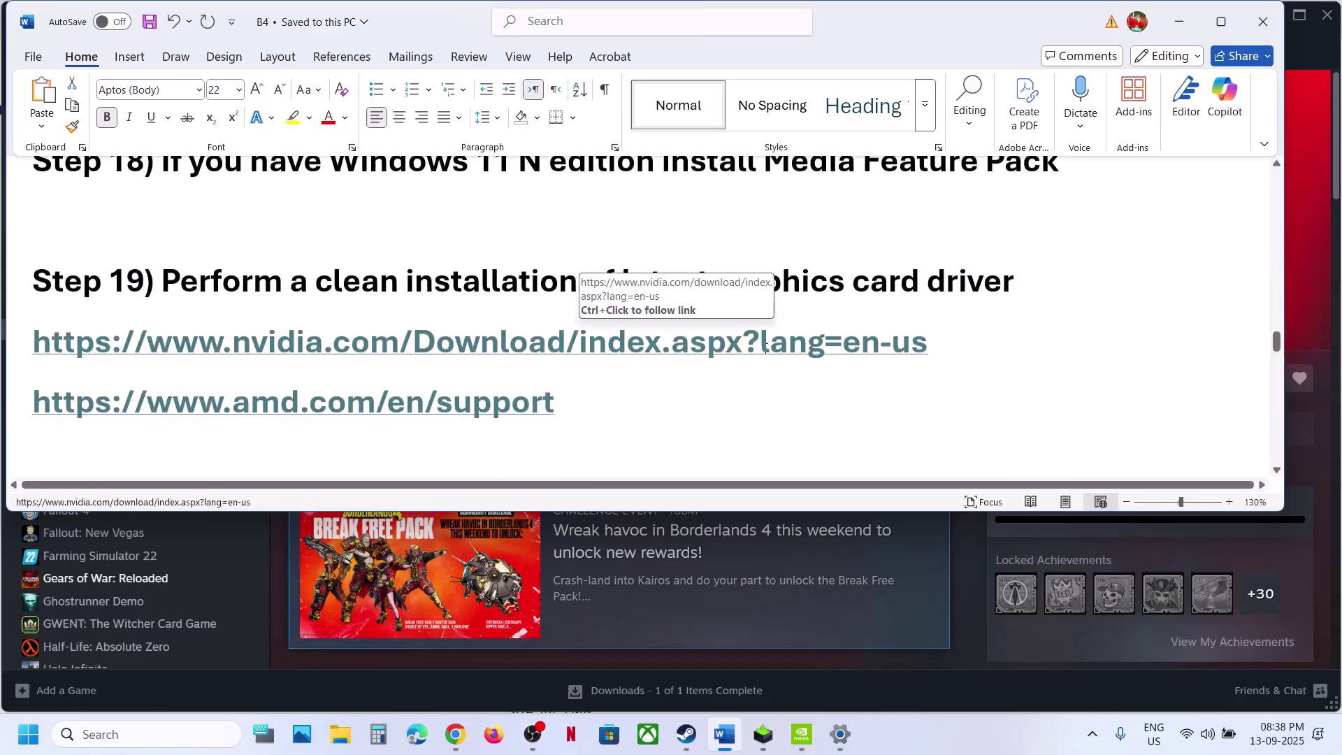
pyautogui.keyDown('ctrl'); pyautogui.click(765, 355); pyautogui.keyUp('ctrl')
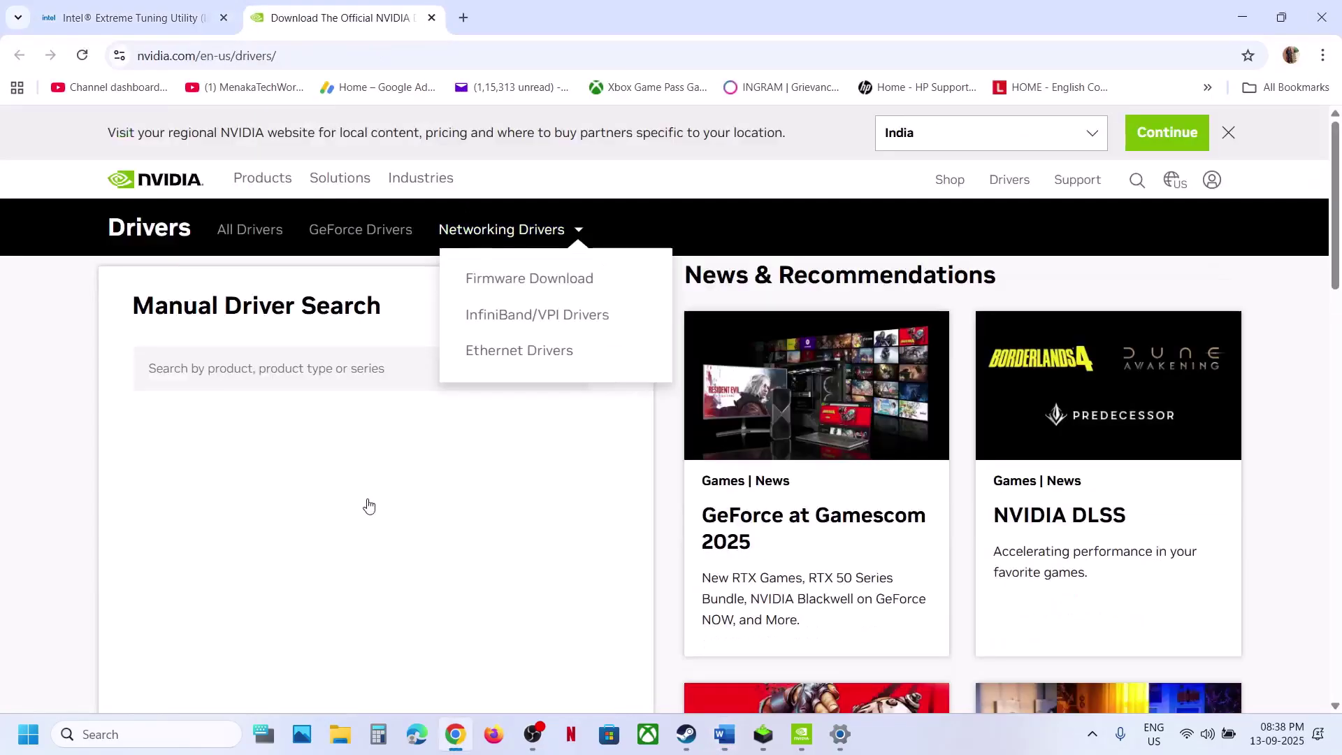
# Search drivers for the RTX 3050 Laptop GPU on Windows 11 and show more versions
pyautogui.scroll(-5, 370, 504)
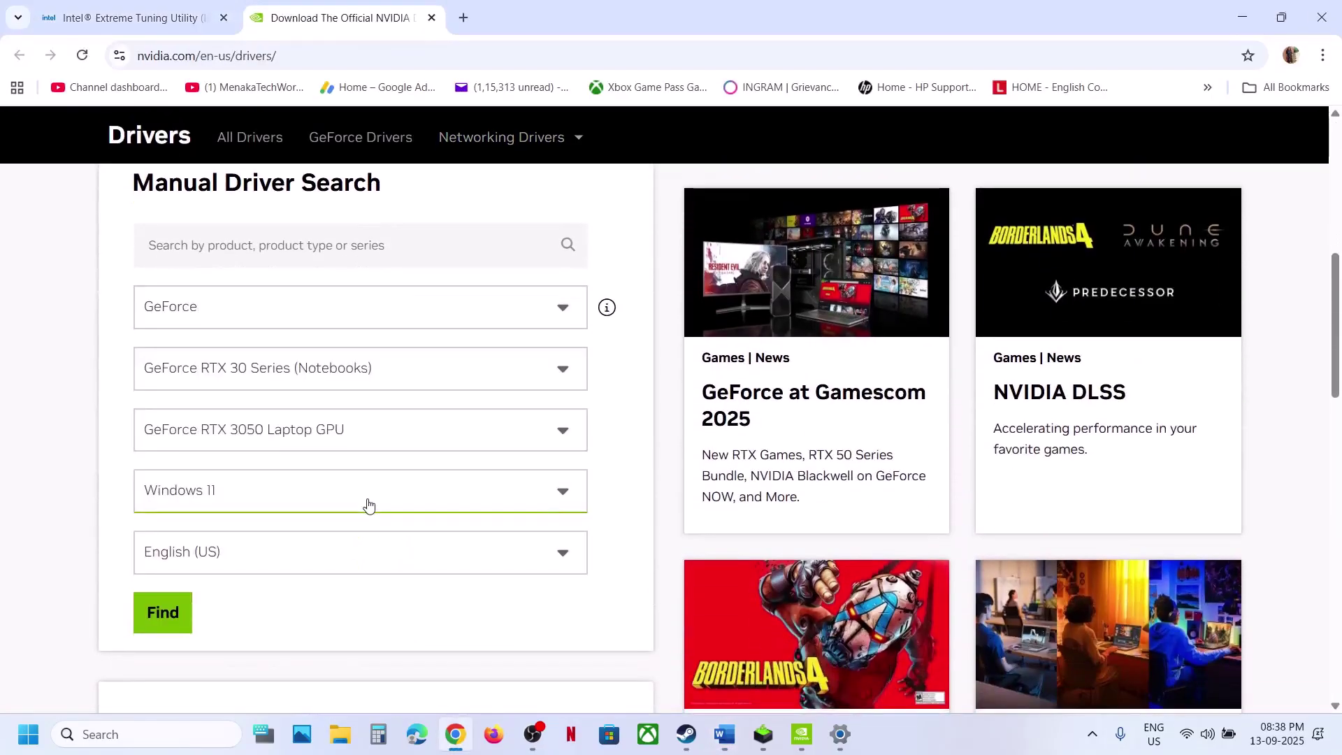
pyautogui.click(163, 612)
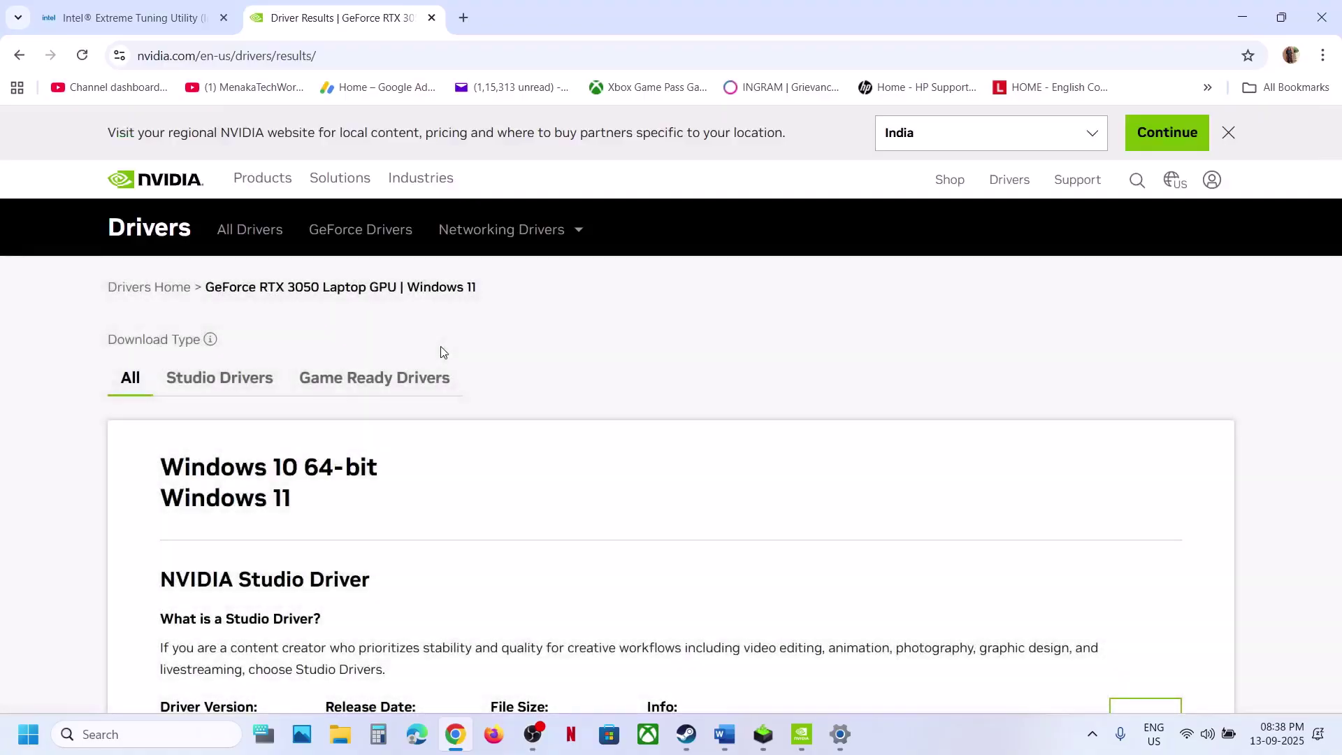
pyautogui.scroll(-8, 441, 352)
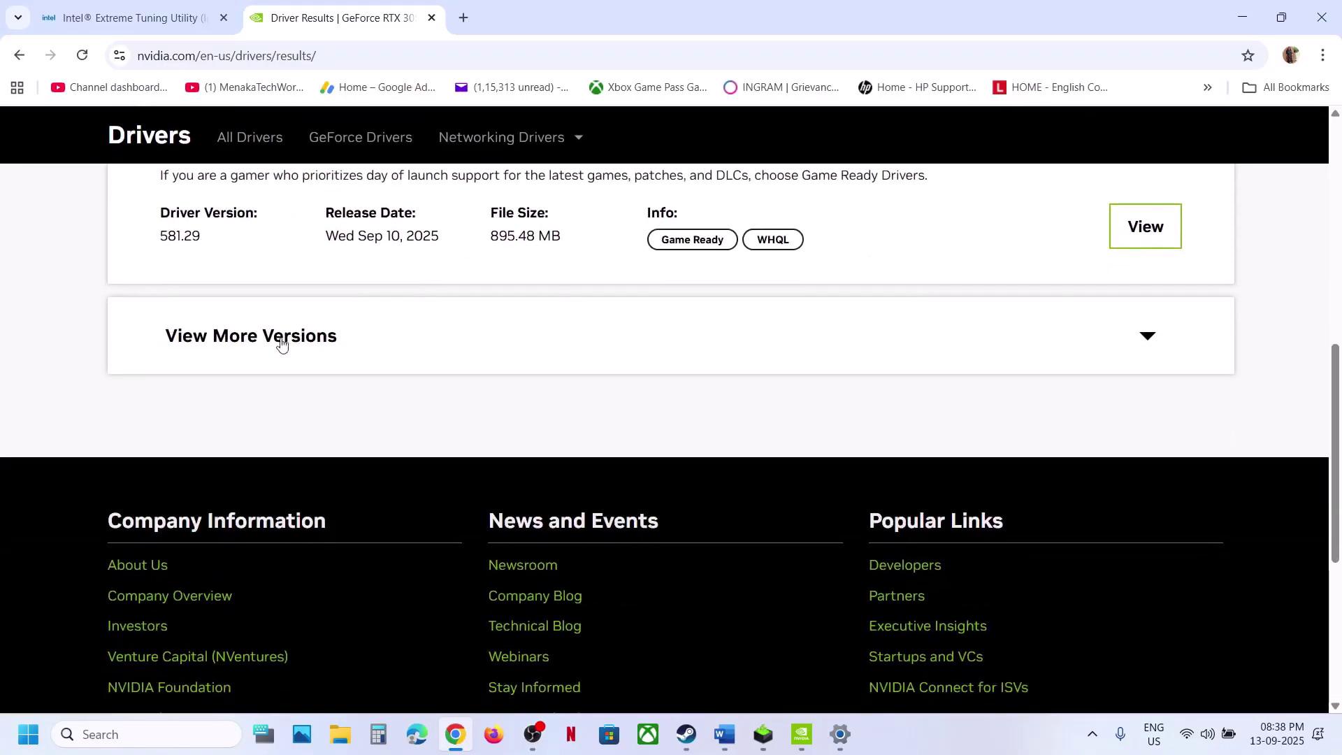
pyautogui.click(275, 337)
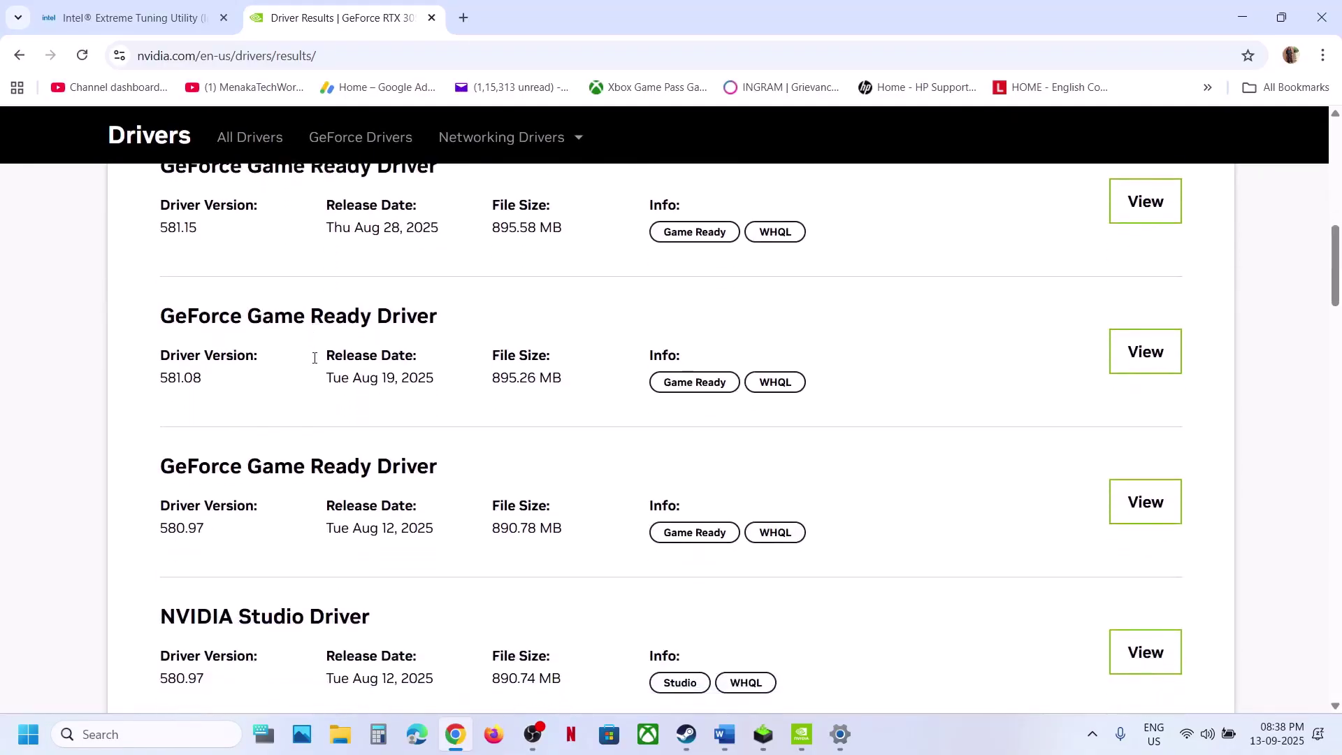
# Check the recommended 580.97 driver version in the guide's Step 10
pyautogui.click(724, 748)
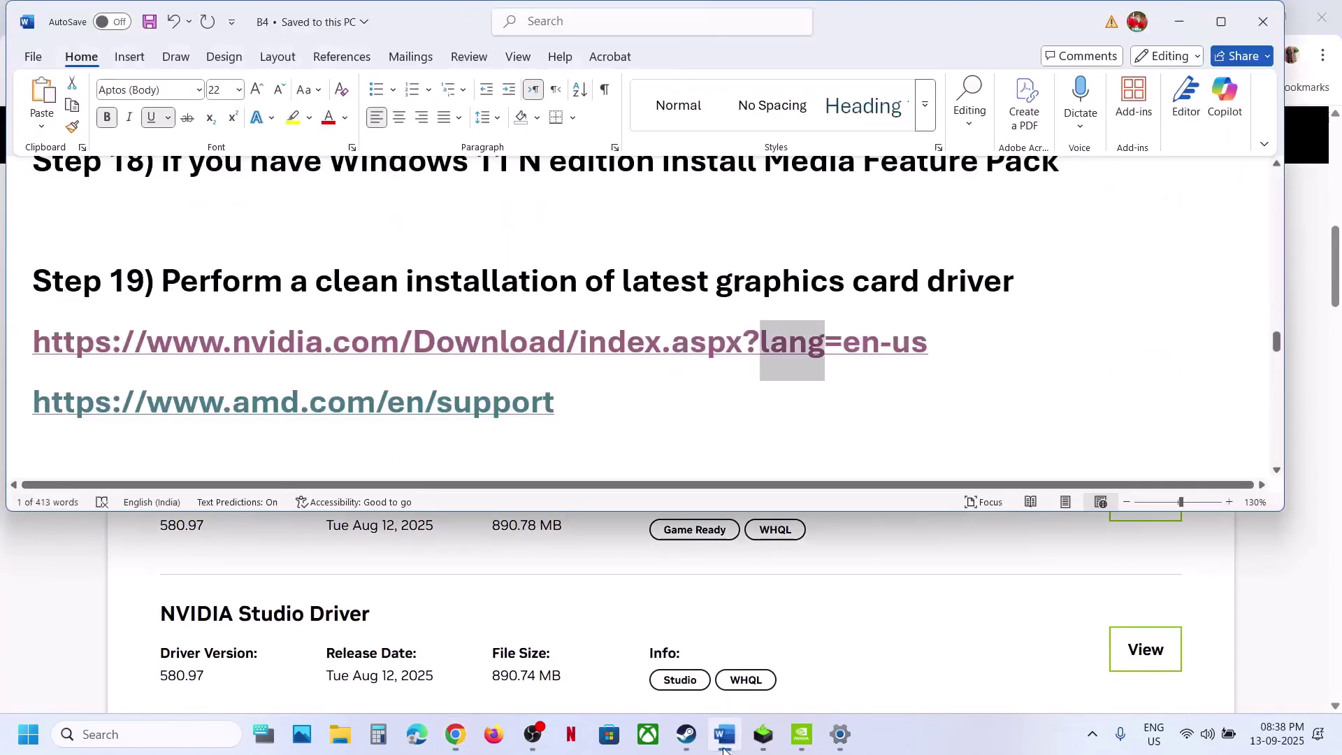
pyautogui.scroll(20, 625, 422)
pyautogui.scroll(-1, 629, 399)
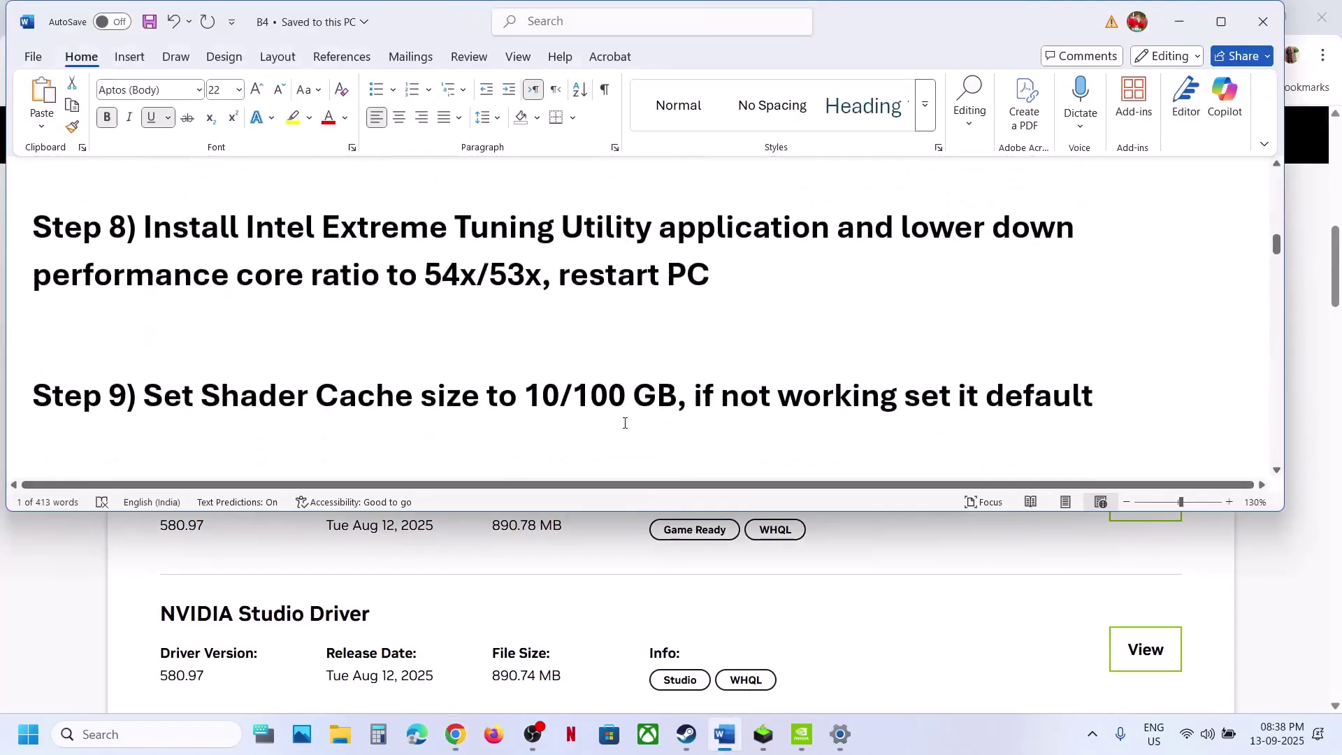
pyautogui.scroll(-3, 629, 395)
pyautogui.moveTo(652, 320)
pyautogui.mouseDown()
pyautogui.moveTo(751, 321)
pyautogui.moveTo(654, 321)
pyautogui.mouseUp()
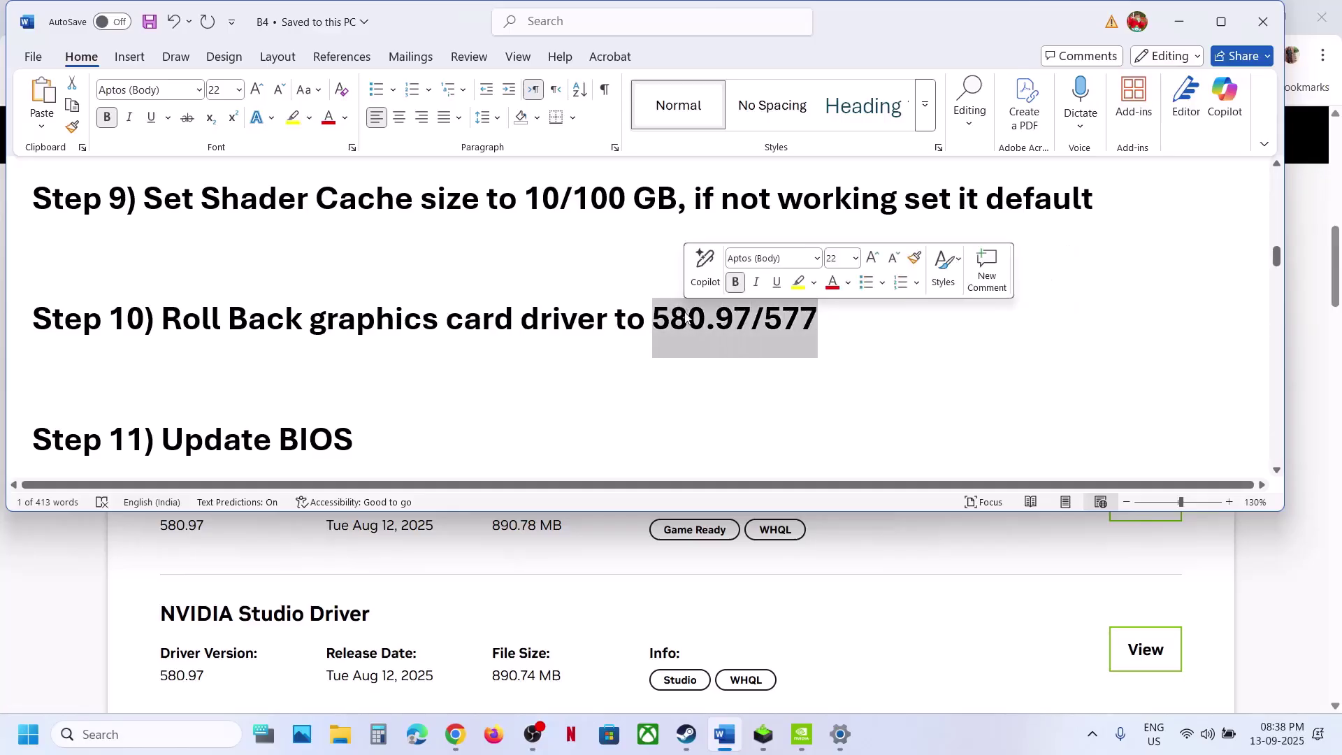
# Open the details page for GeForce Game Ready Driver 580.97
pyautogui.click(1189, 30)
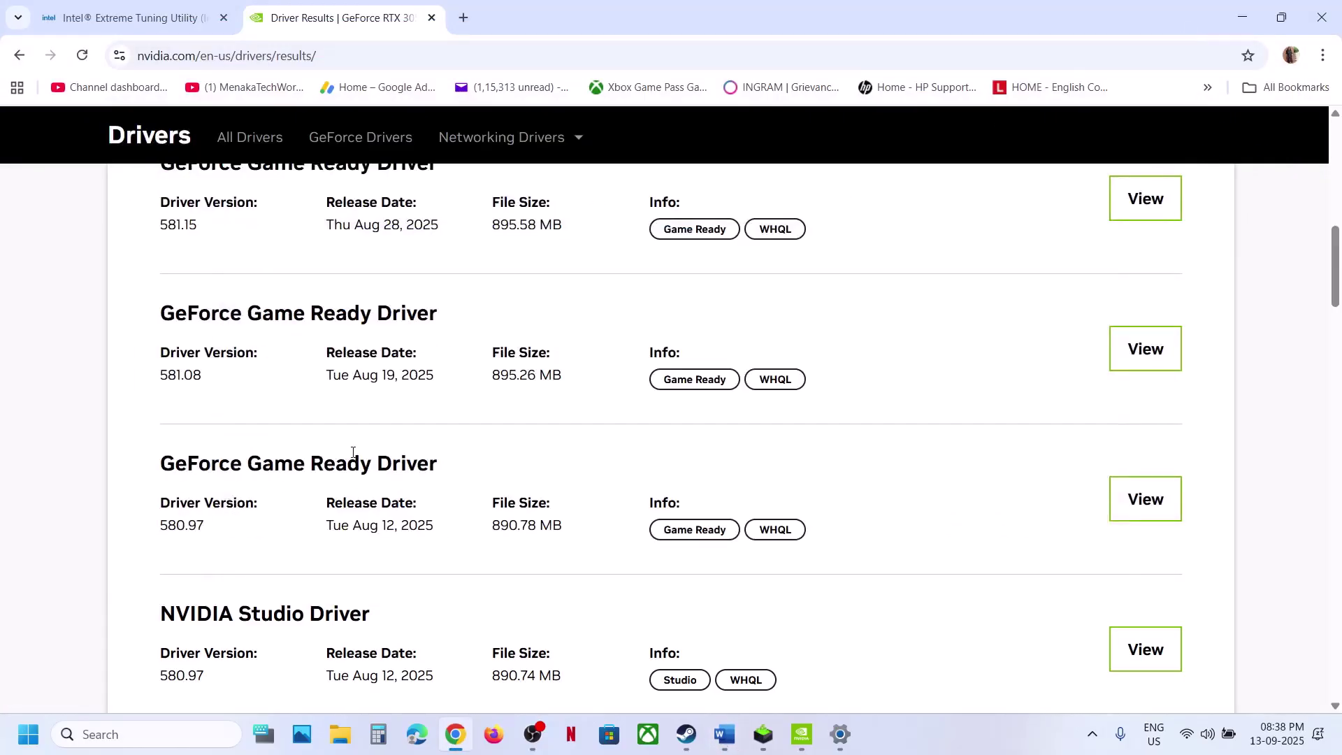
pyautogui.moveTo(353, 453); pyautogui.dragTo(621, 464)
pyautogui.click(1144, 498)
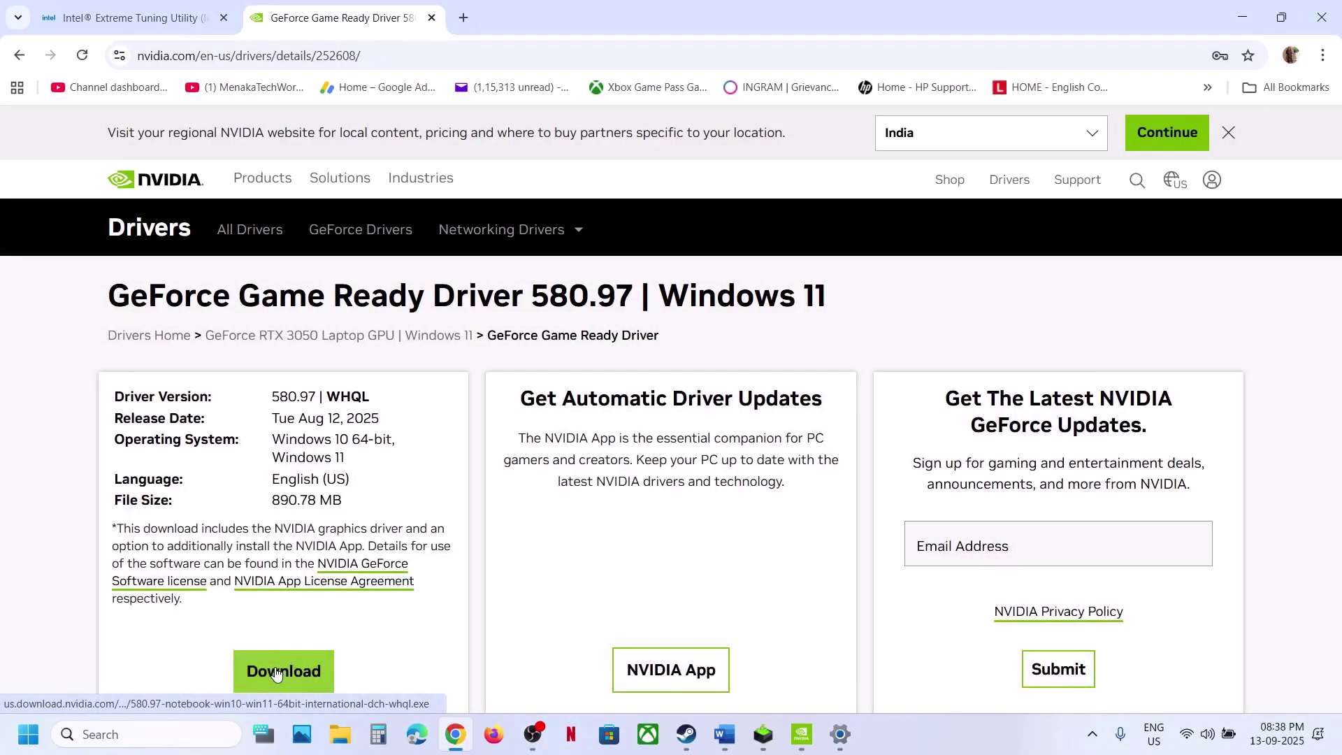
# Accept the NVIDIA licence agreement and continue to the Custom (Advanced) installation options
pyautogui.click(758, 643)
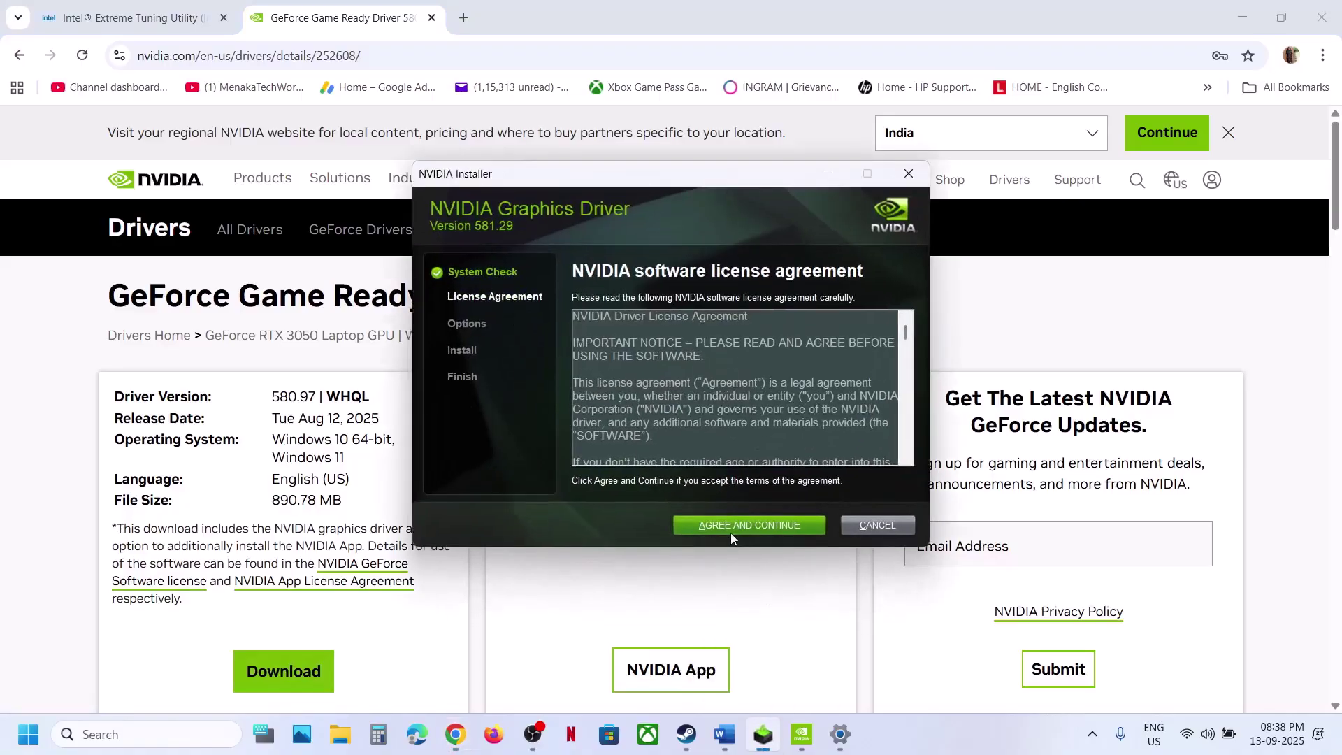
pyautogui.click(730, 530)
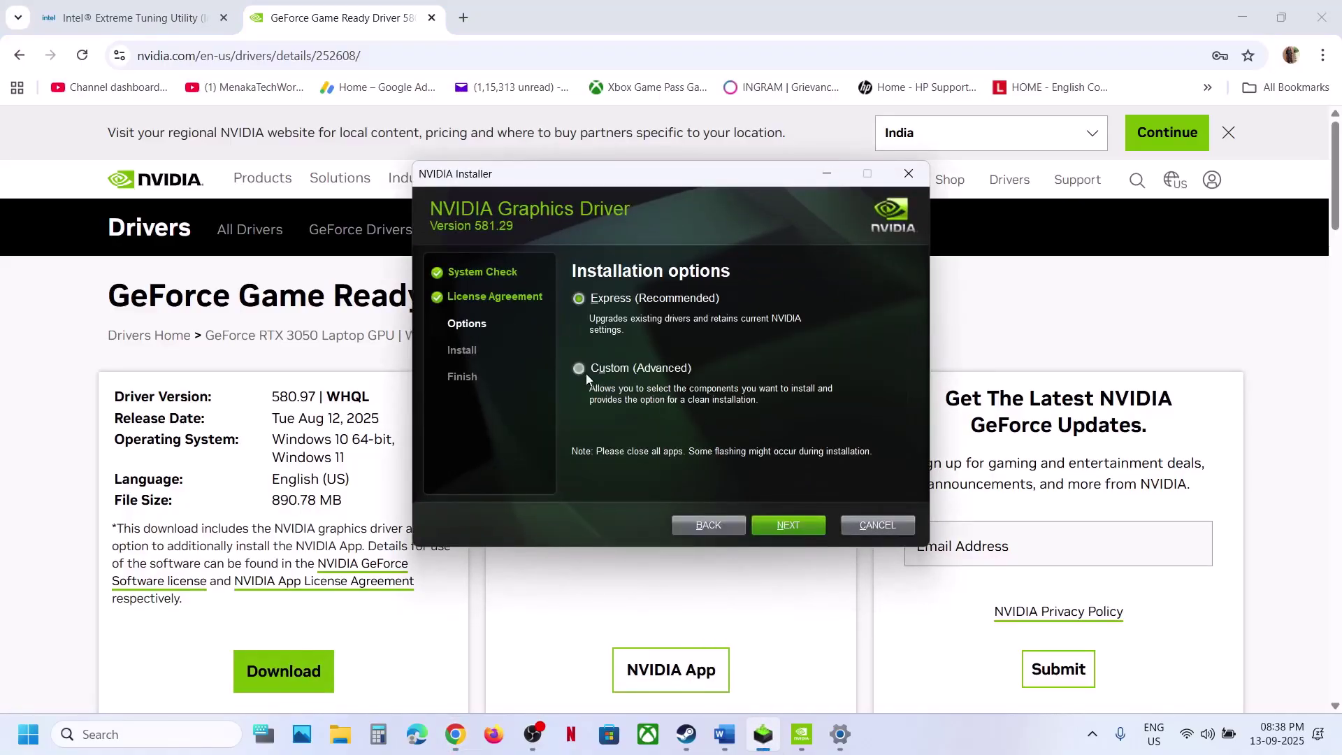
pyautogui.click(766, 528)
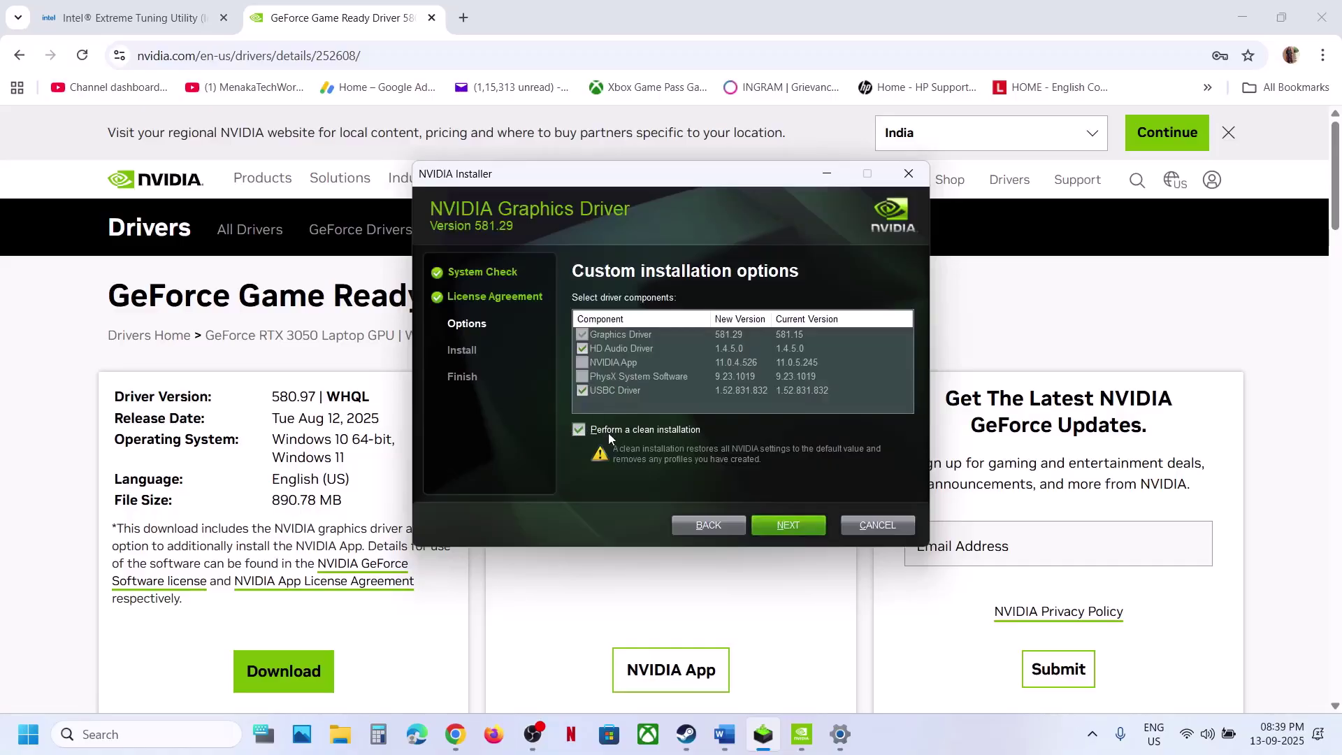
# Bring up the Start menu's restart options, then return to the guide without restarting
pyautogui.click(28, 734)
pyautogui.click(509, 675)
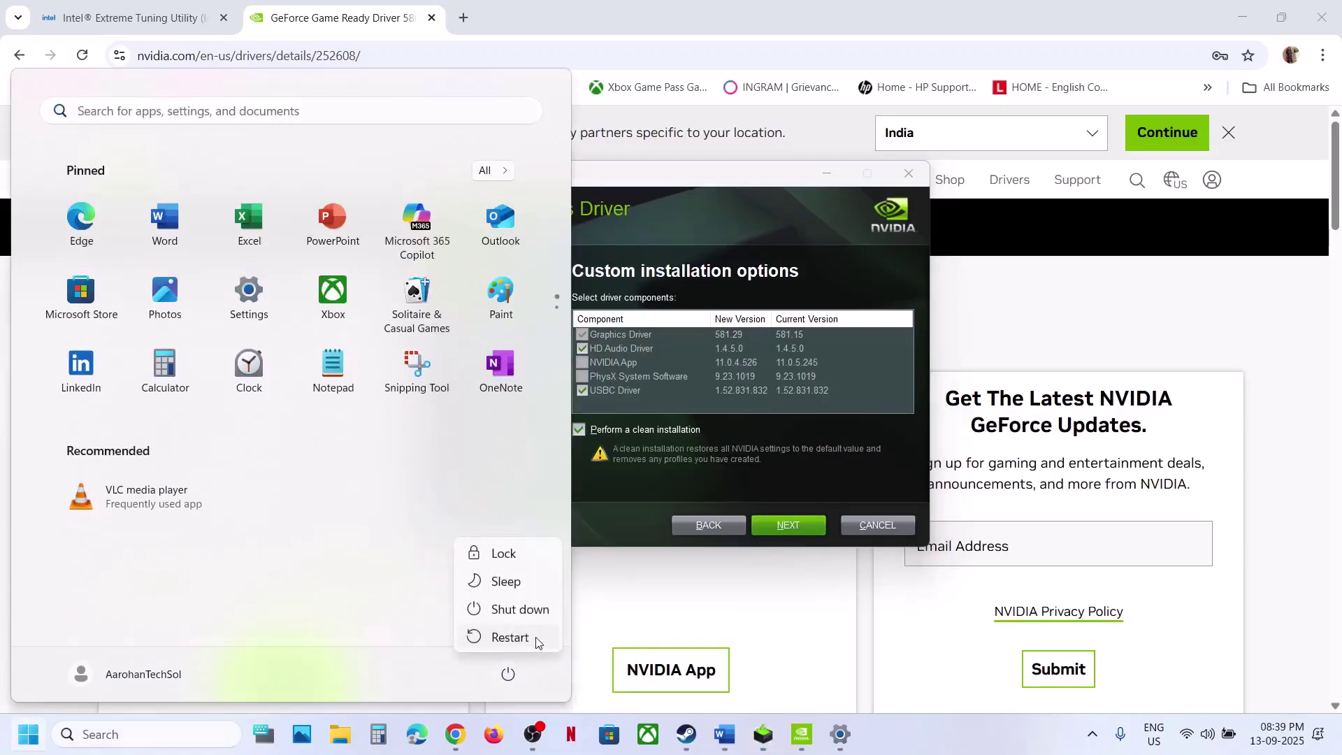
pyautogui.click(725, 734)
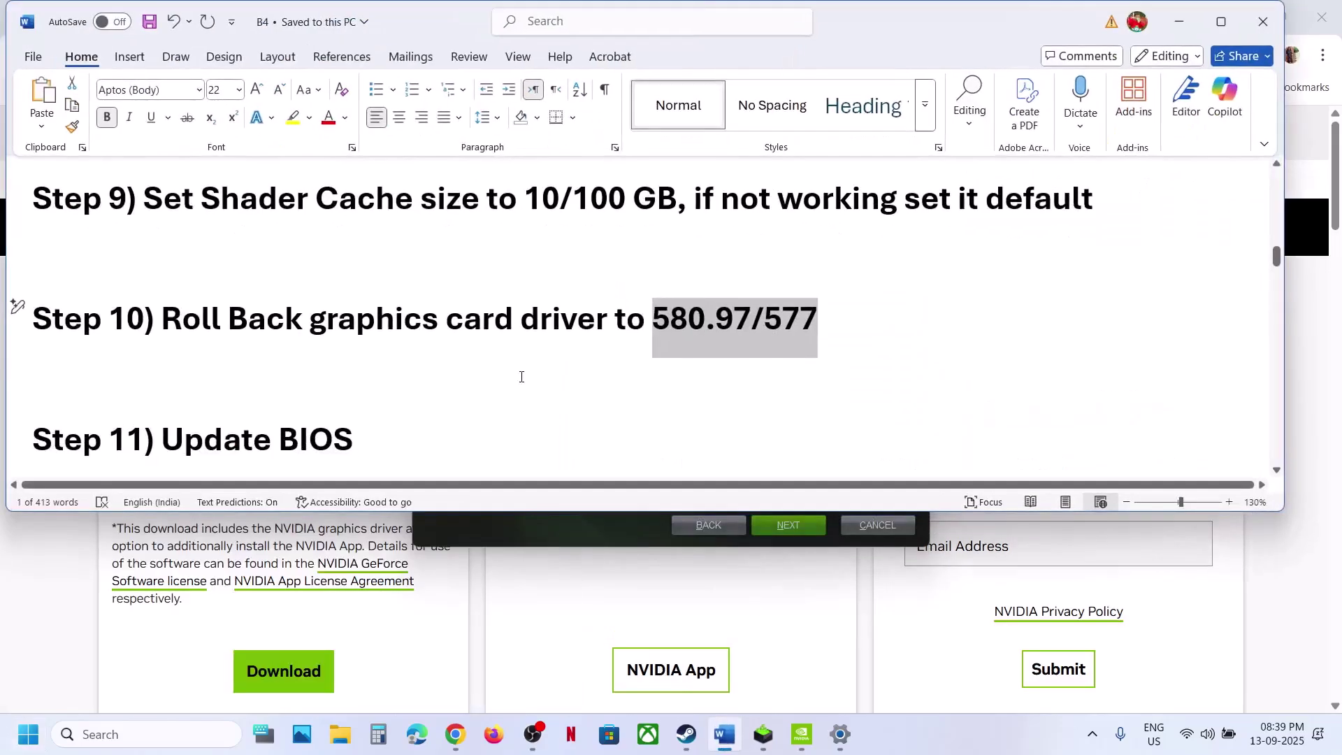
# Highlight 'Update BIOS' in Step 11 and check battery and network status
pyautogui.scroll(-1, 521, 377)
pyautogui.moveTo(183, 409); pyautogui.dragTo(355, 410)
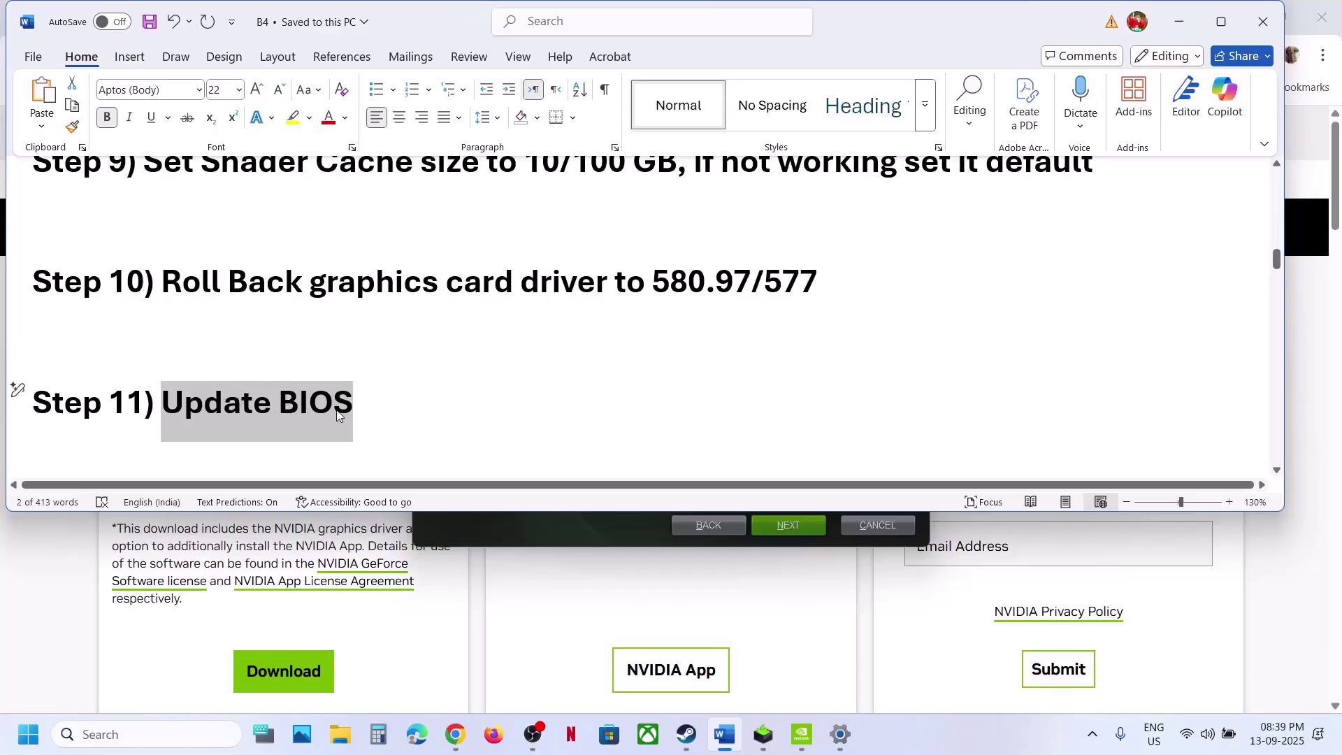
pyautogui.click(1228, 732)
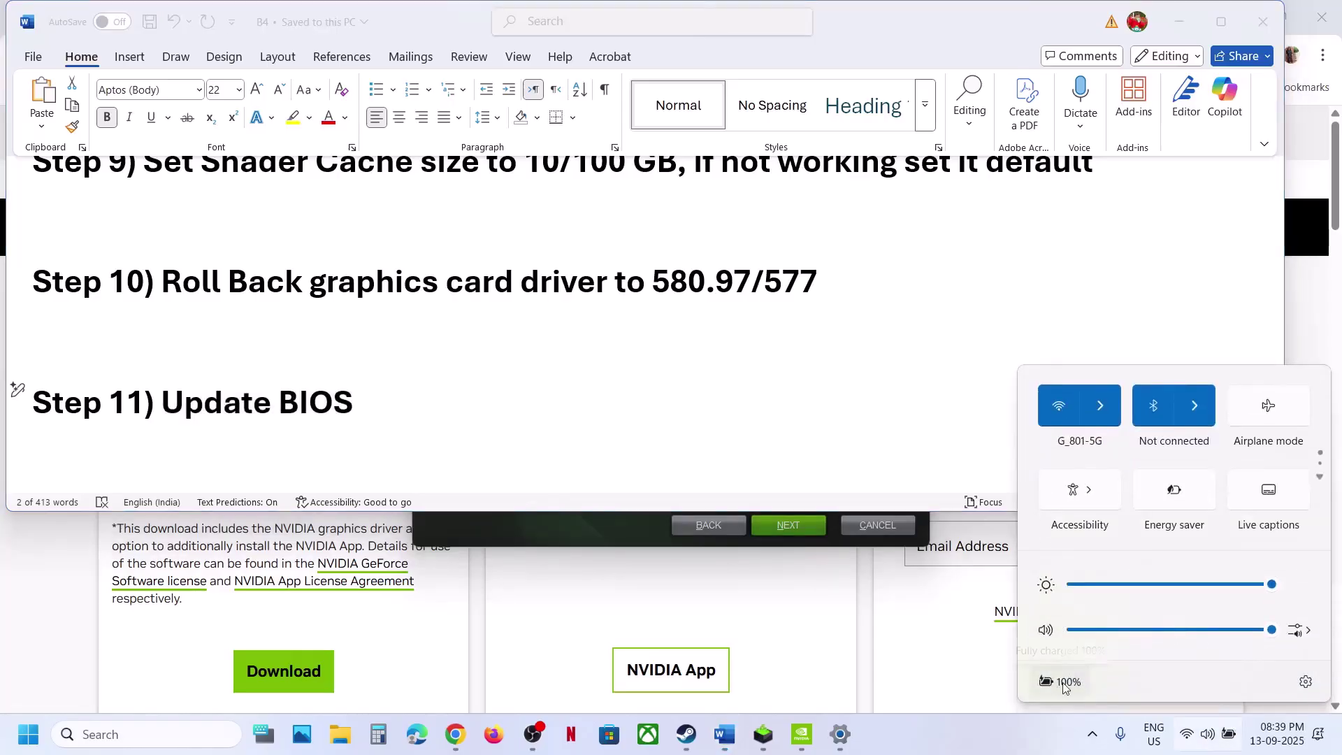
pyautogui.click(423, 408)
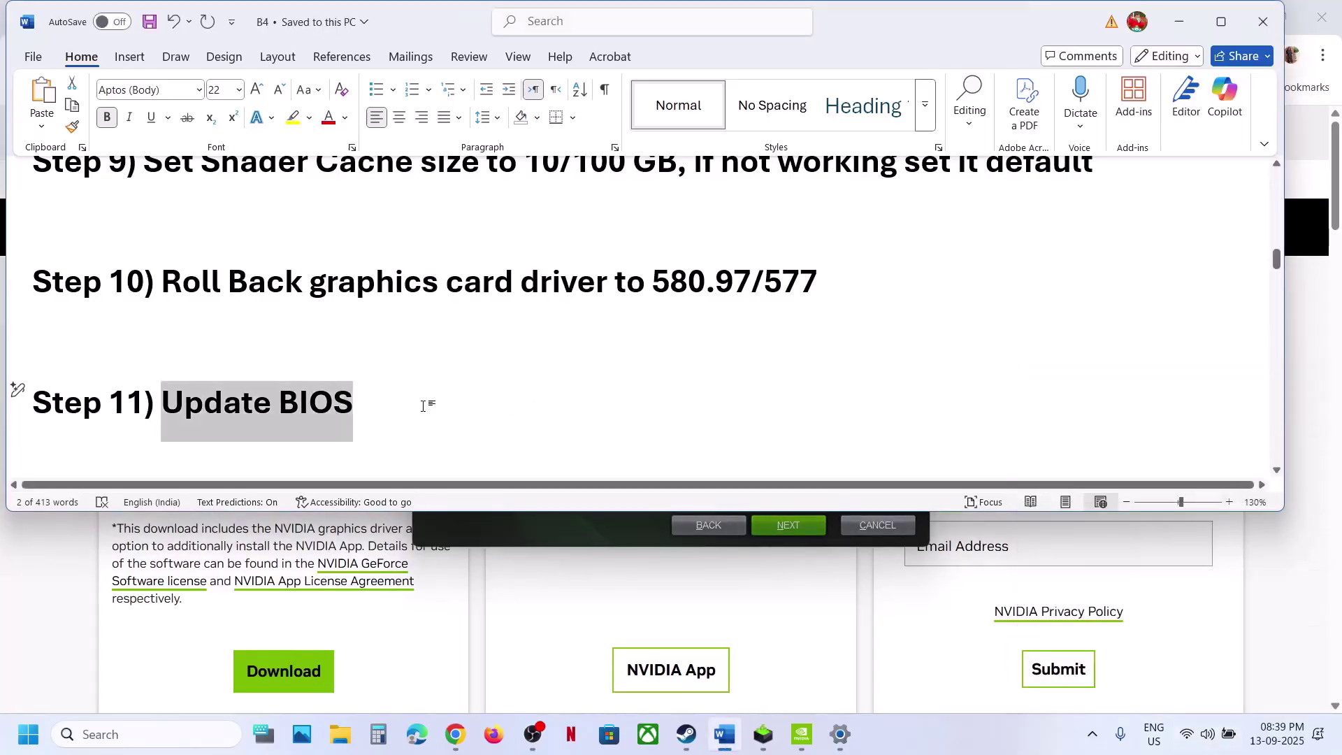
# Highlight Step 12's UpscalingMethod, TSR and FullscreenMode=2, then open Documents in File Explorer
pyautogui.scroll(-3, 423, 405)
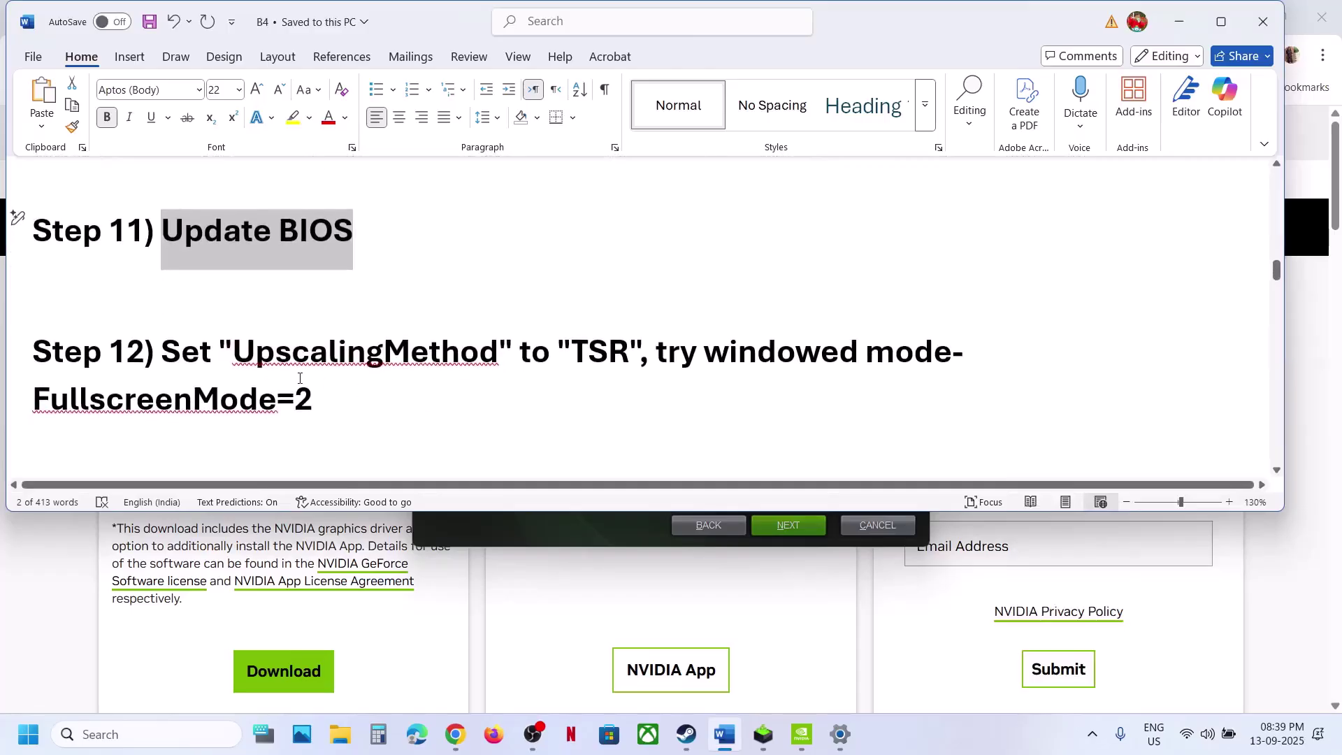
pyautogui.moveTo(246, 357); pyautogui.dragTo(481, 357)
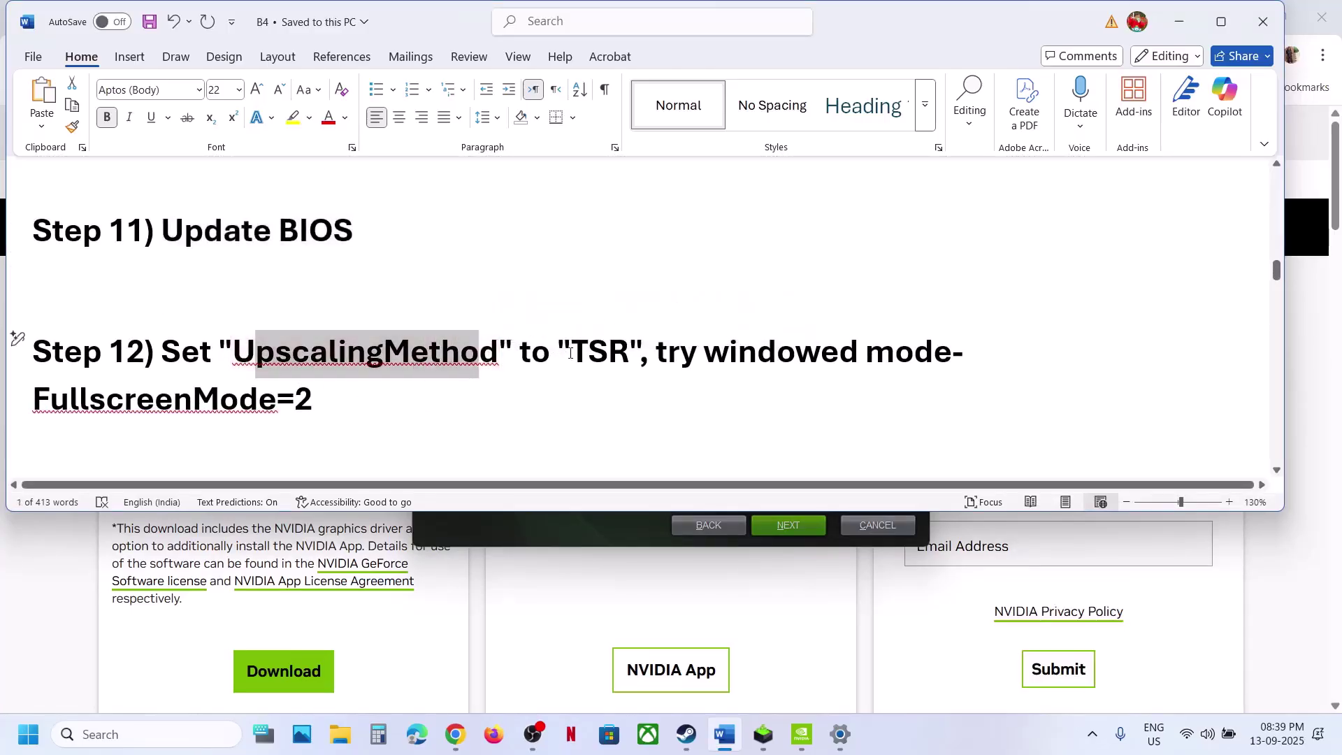
pyautogui.doubleClick(595, 351)
pyautogui.tripleClick(160, 400)
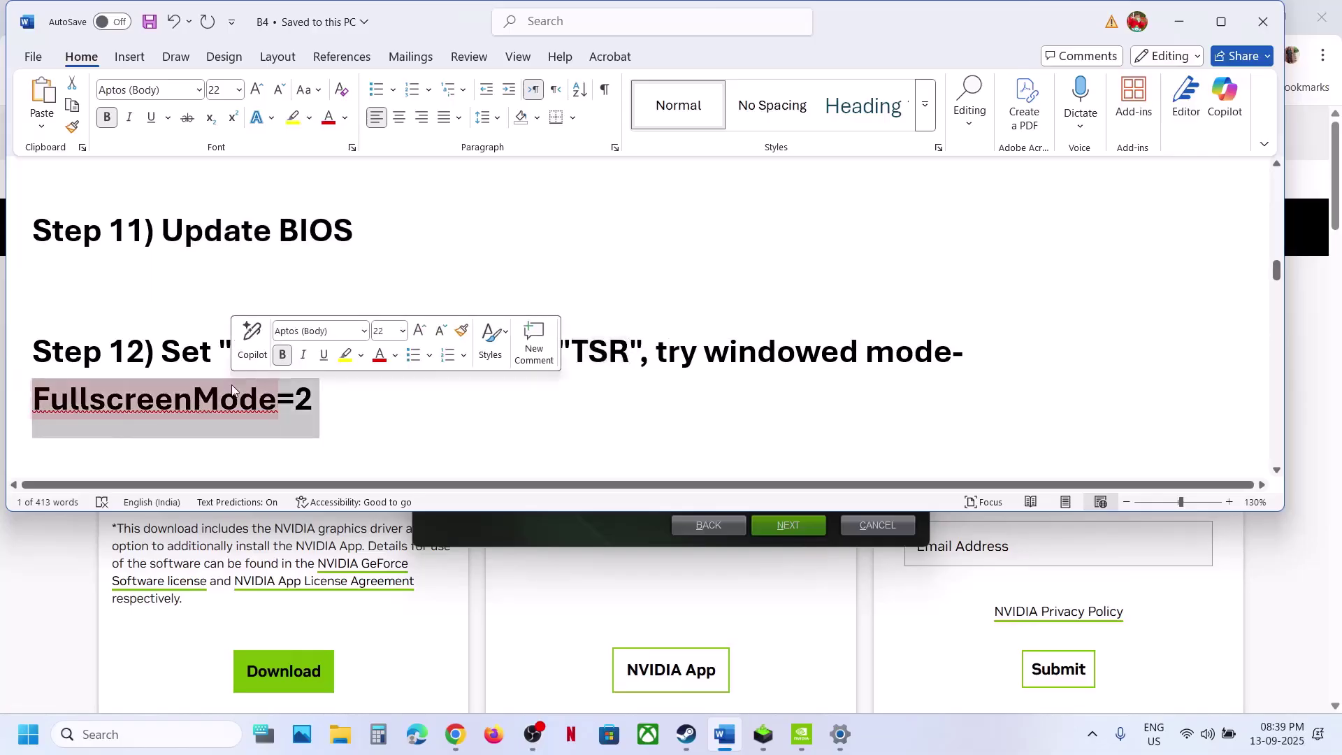
pyautogui.click(336, 731)
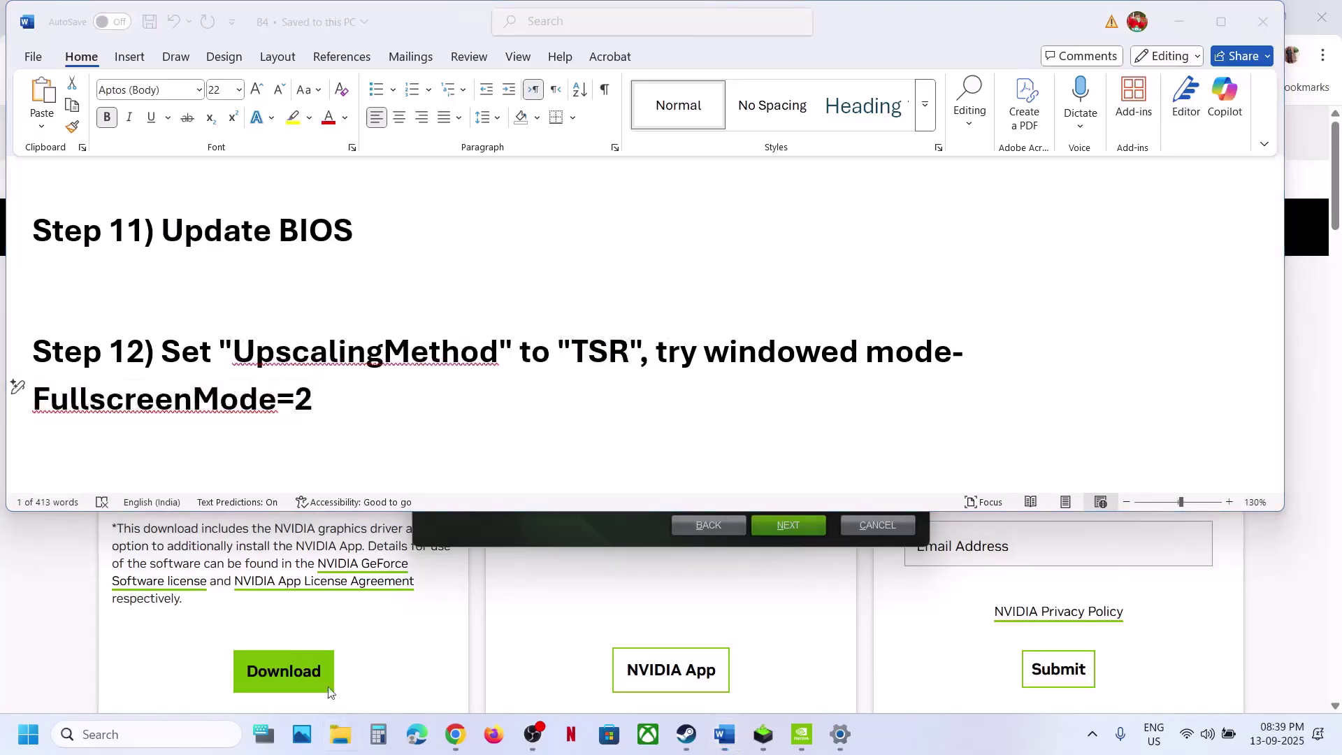
pyautogui.click(78, 281)
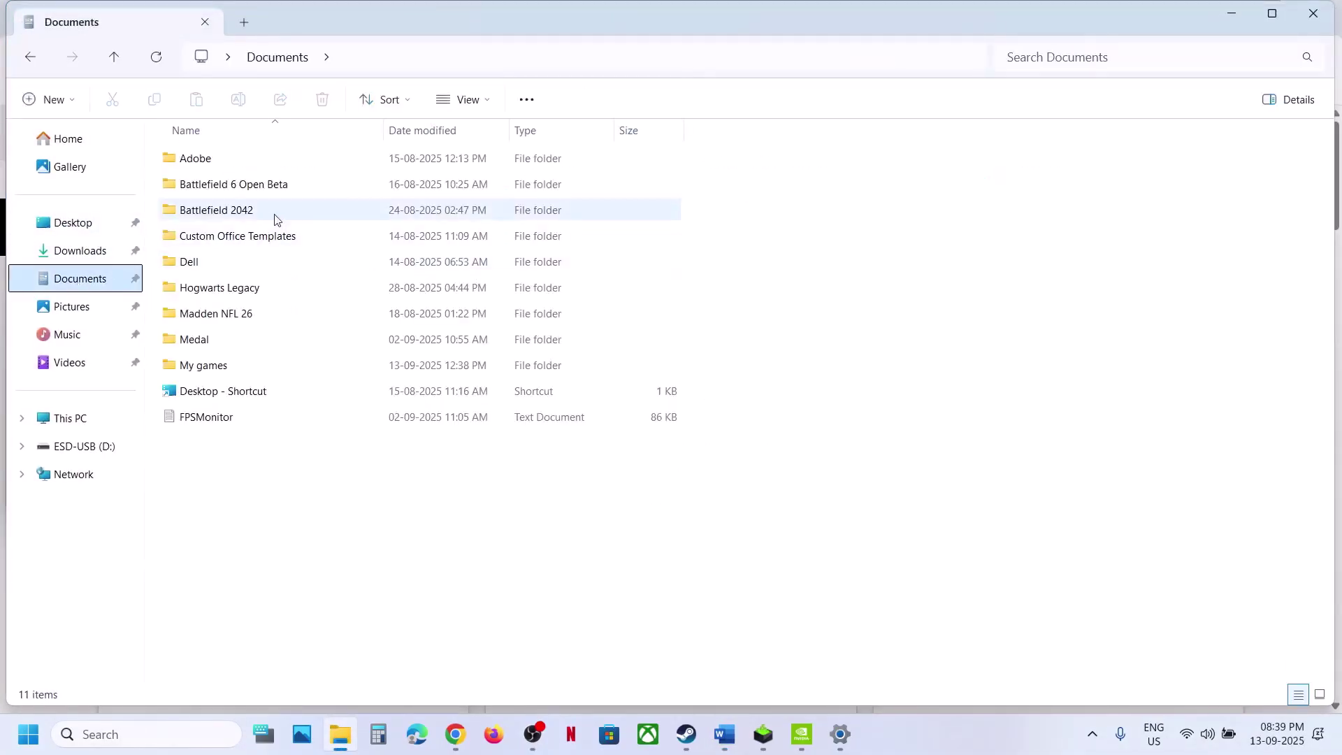
# Open My games > Borderlands 4 > Saved > Config > Windows > GameUserSettings.ini in Notepad
pyautogui.doubleClick(218, 360)
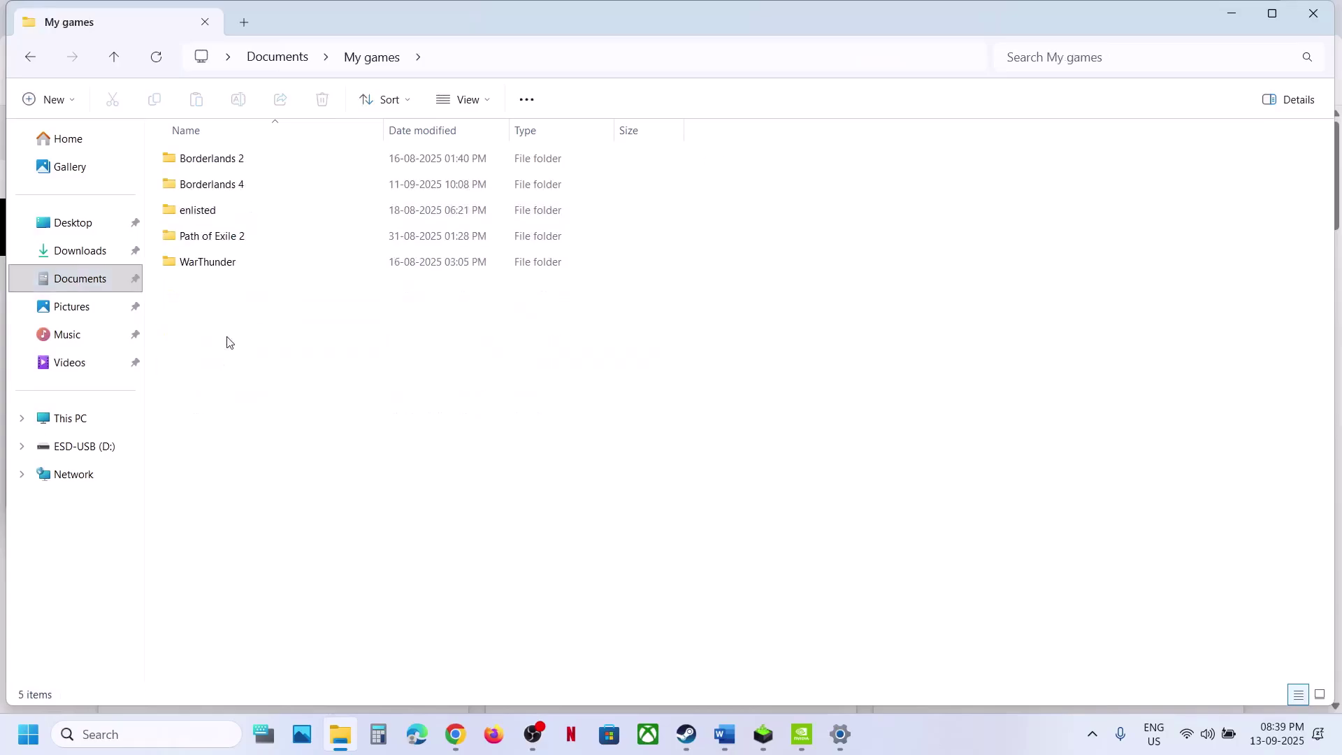
pyautogui.doubleClick(225, 185)
pyautogui.doubleClick(223, 162)
pyautogui.doubleClick(222, 164)
pyautogui.doubleClick(219, 183)
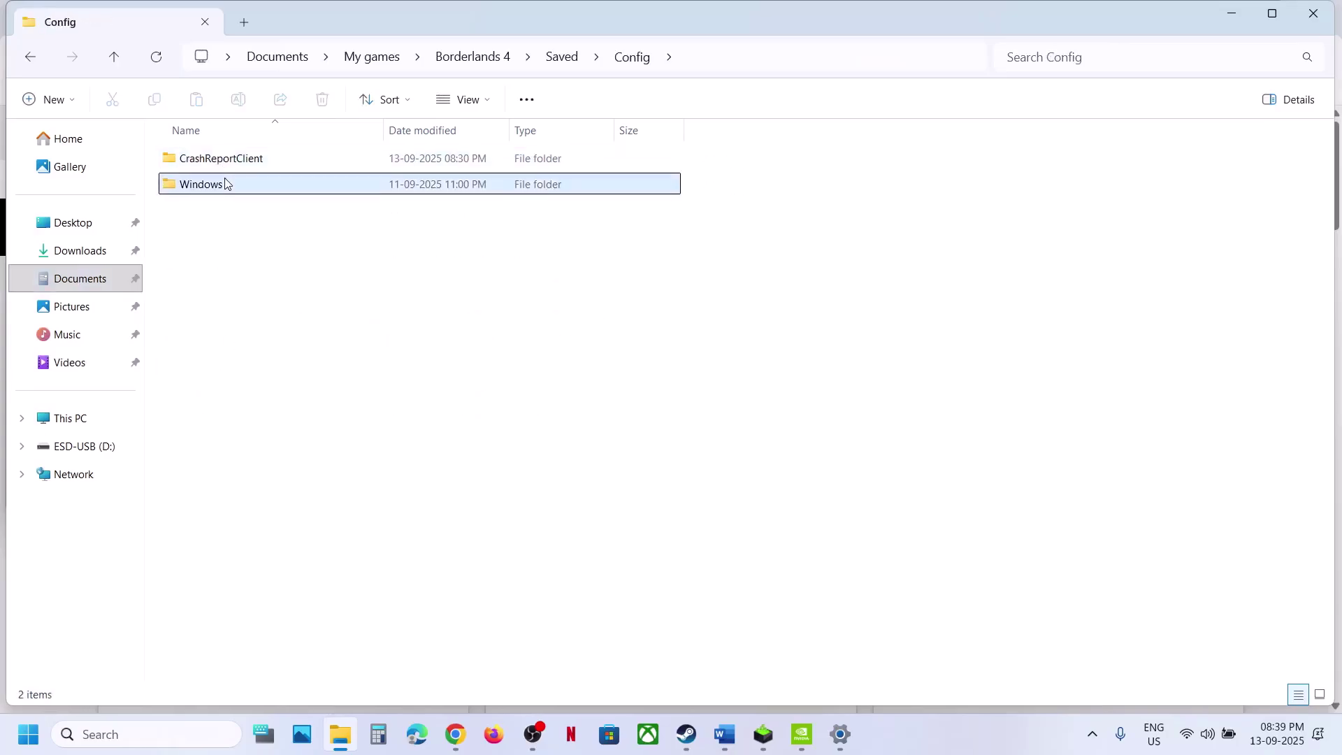
pyautogui.click(246, 157)
pyautogui.doubleClick(246, 157)
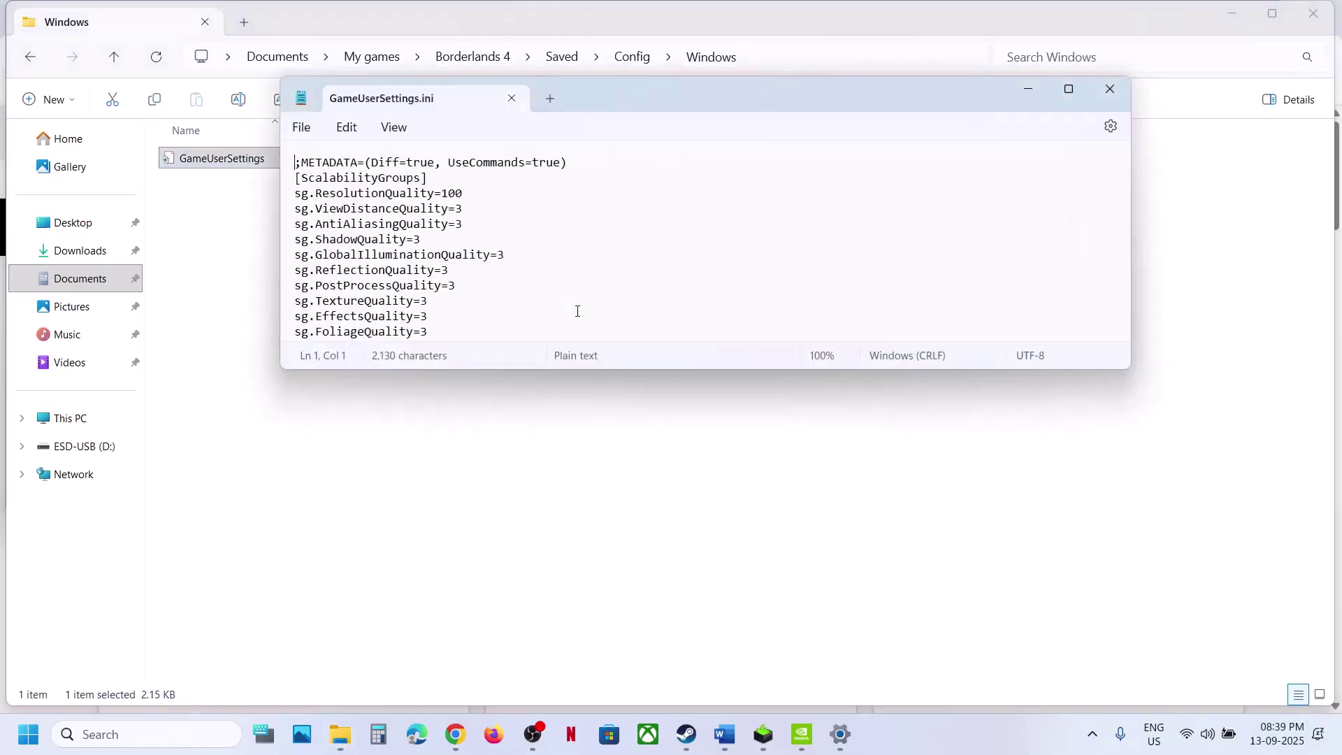
# Replace the DLSS upscaling value with TSR in the GraphicsSettings line
pyautogui.scroll(-3, 549, 276)
pyautogui.scroll(-2, 548, 277)
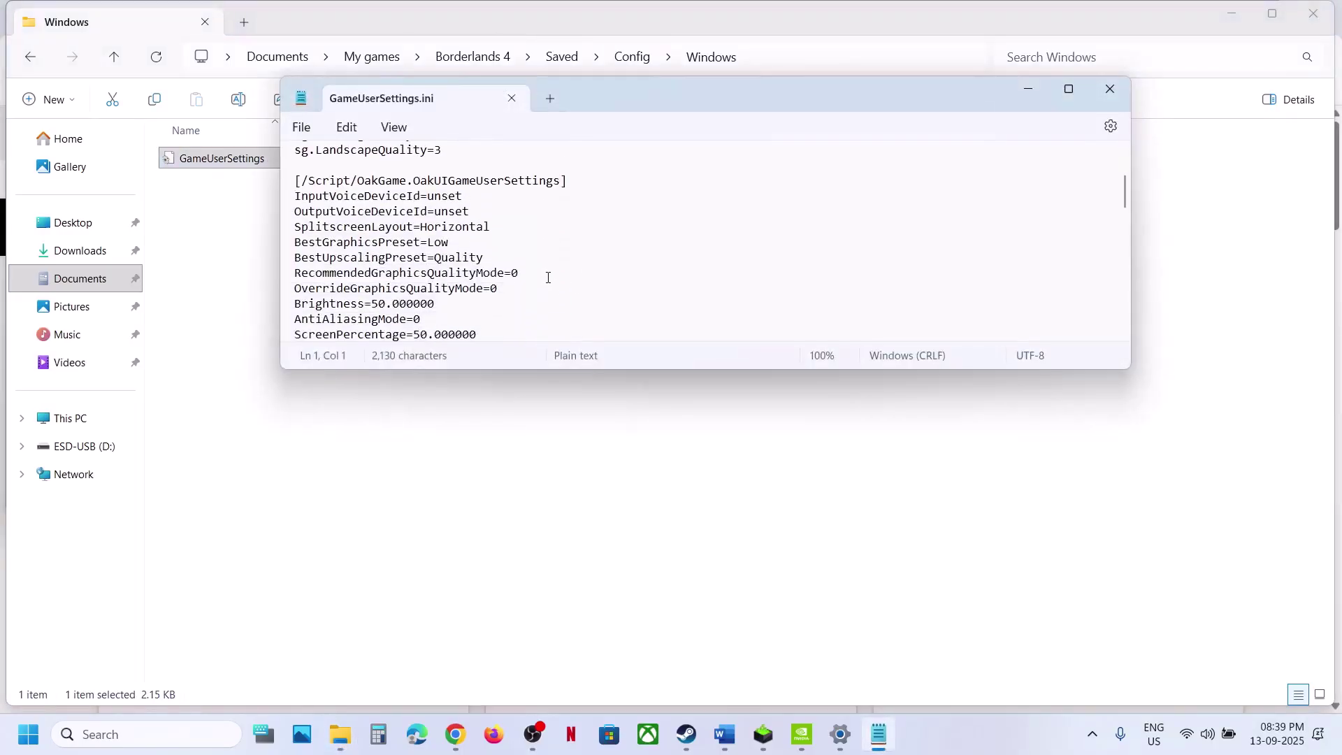
pyautogui.scroll(-2, 548, 278)
pyautogui.scroll(7, 548, 277)
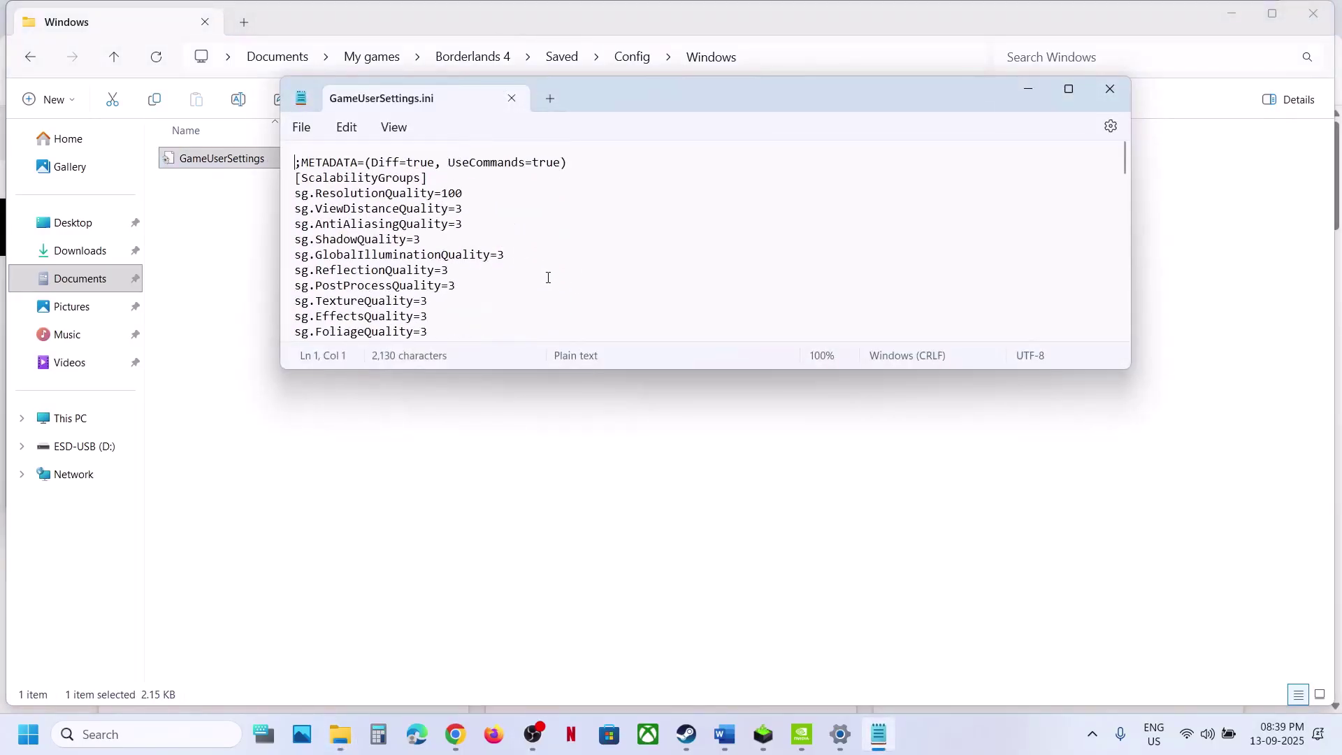
pyautogui.scroll(-8, 486, 238)
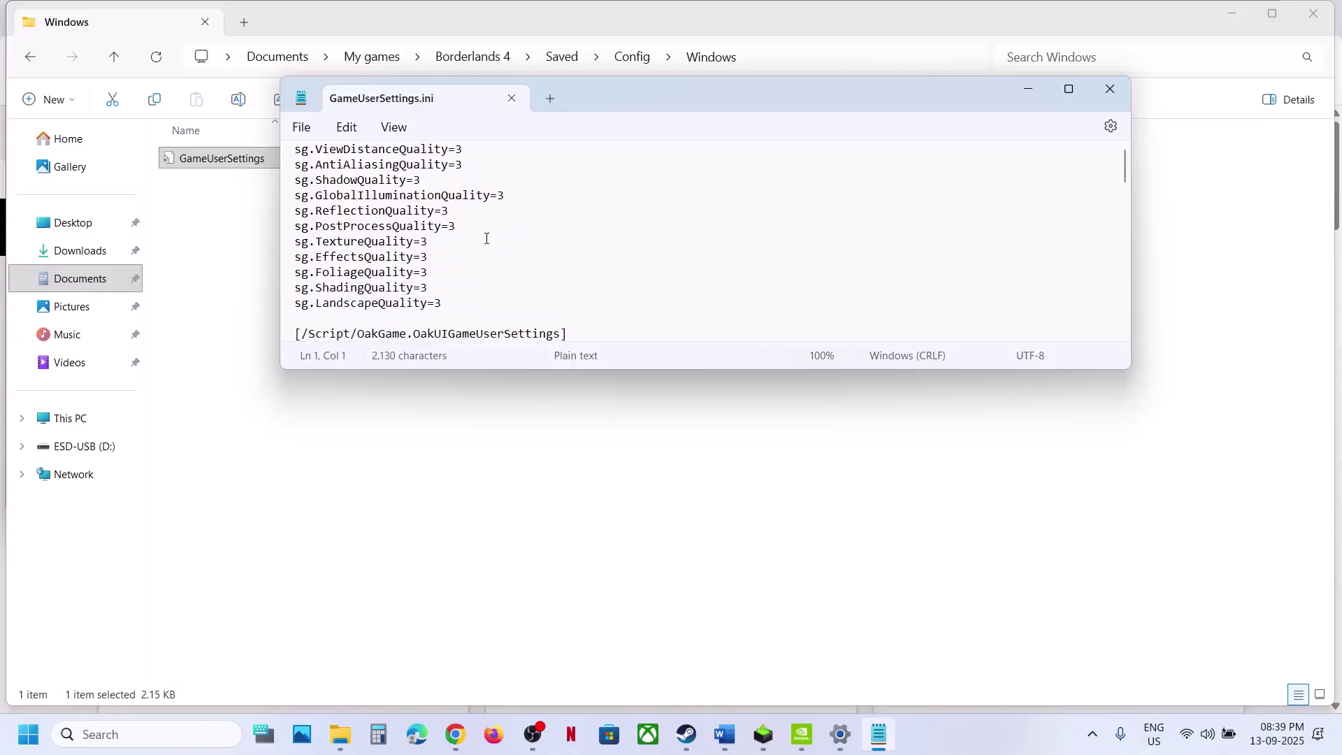
pyautogui.scroll(-3, 486, 238)
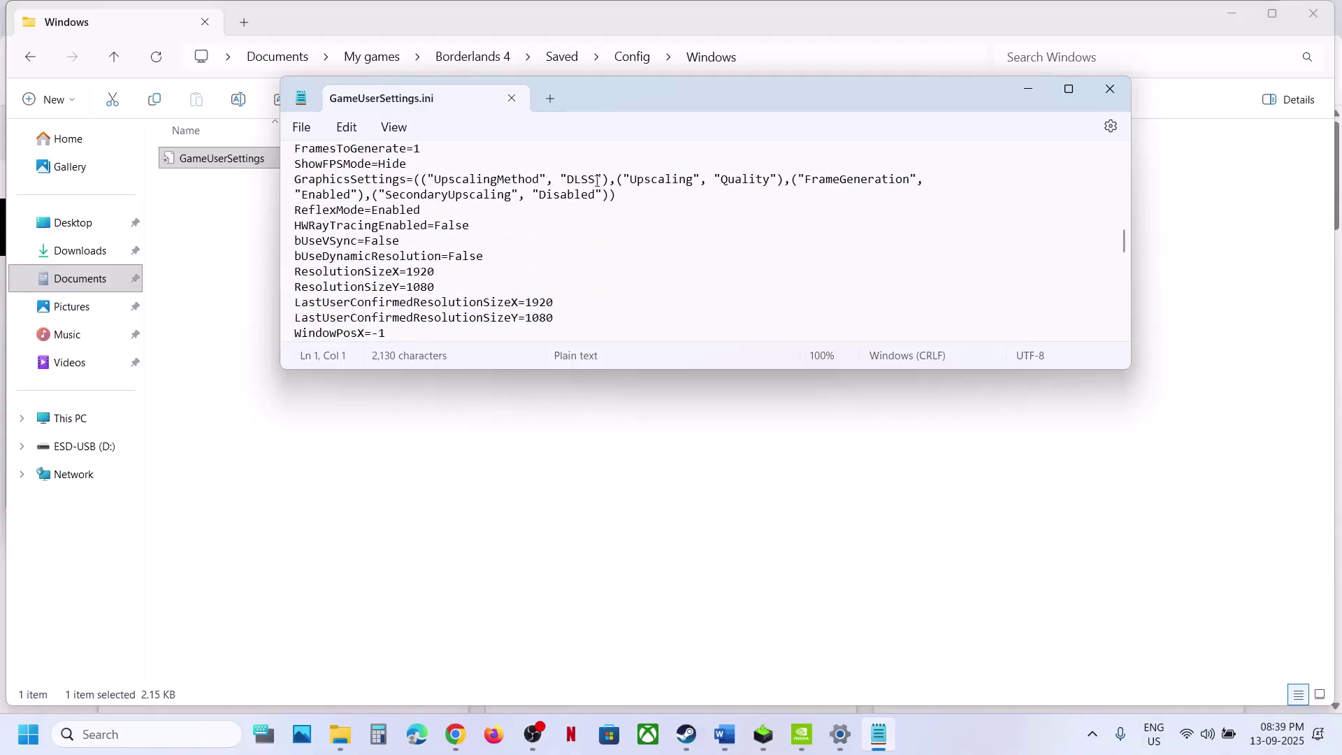
pyautogui.moveTo(597, 181); pyautogui.dragTo(580, 181)
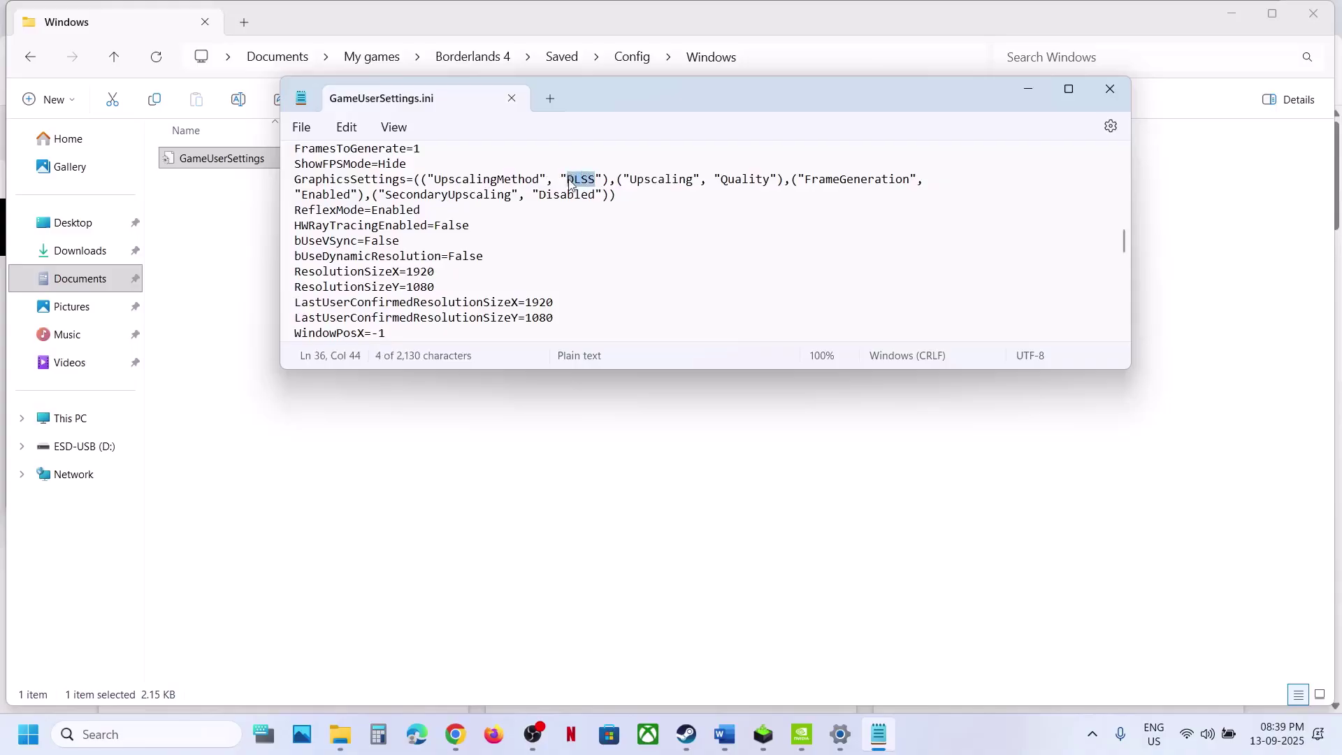
pyautogui.write('TSR')
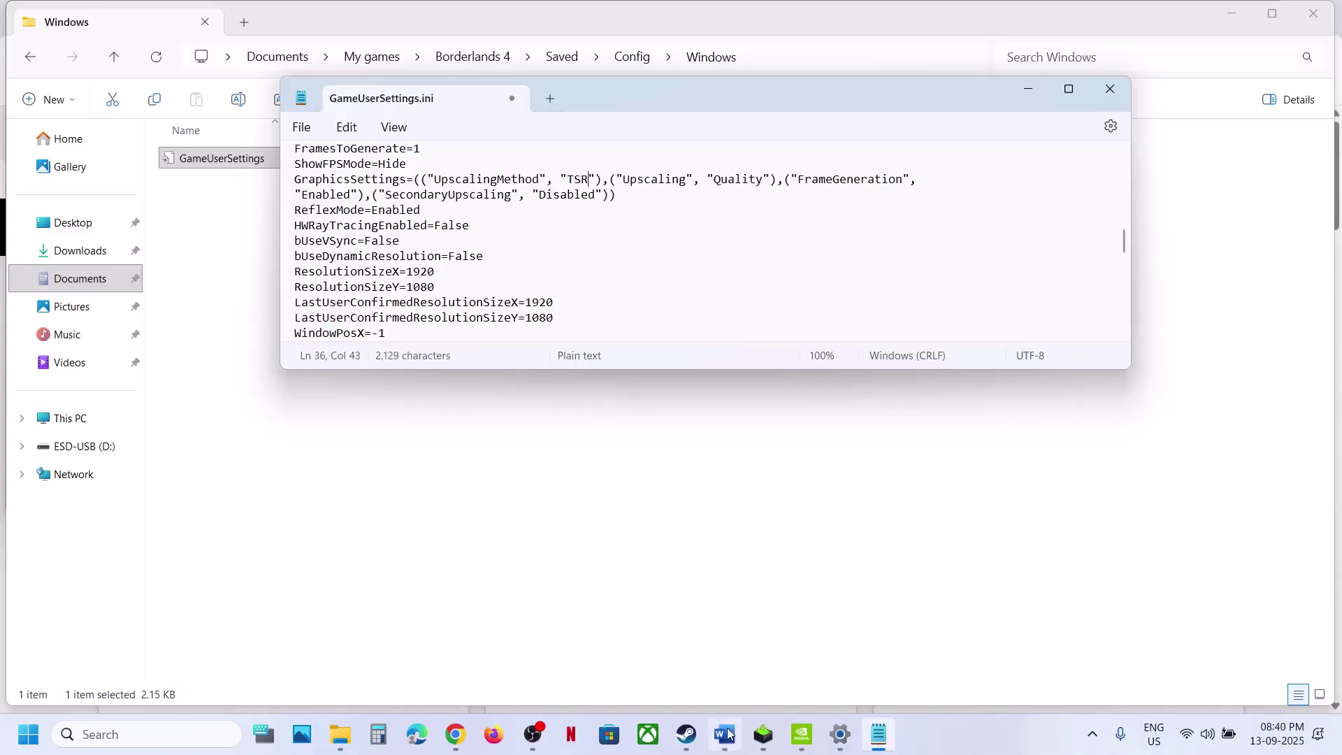
# Confirm FullscreenMode=2, save GameUserSettings.ini and close Notepad
pyautogui.click(729, 732)
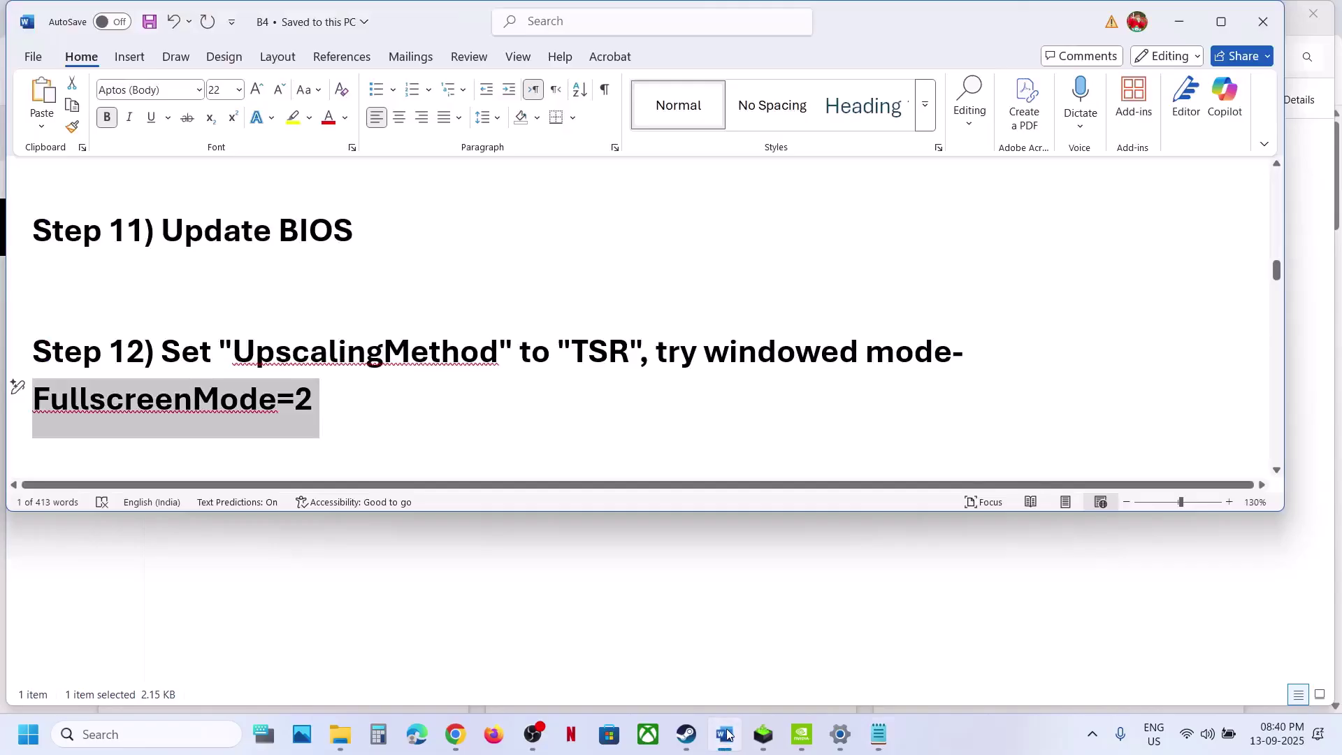
pyautogui.click(727, 734)
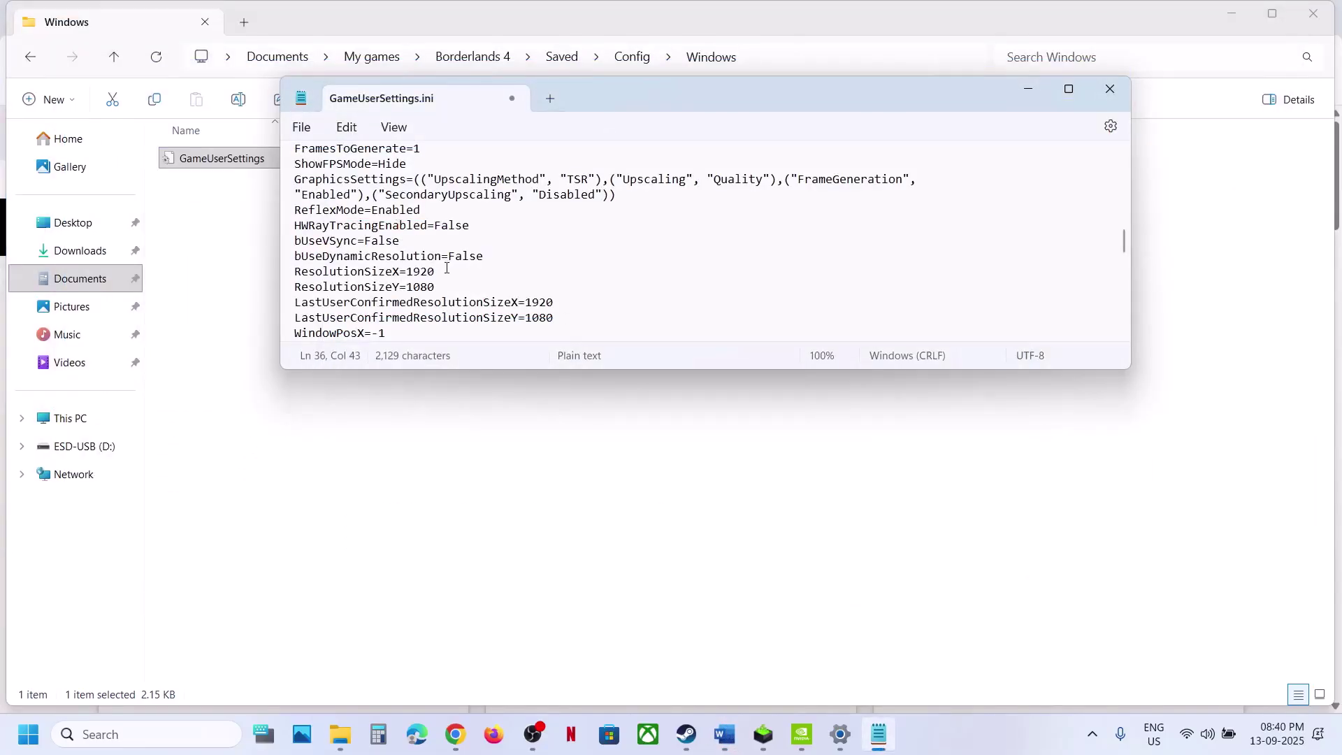
pyautogui.scroll(-2, 447, 268)
pyautogui.click(415, 272)
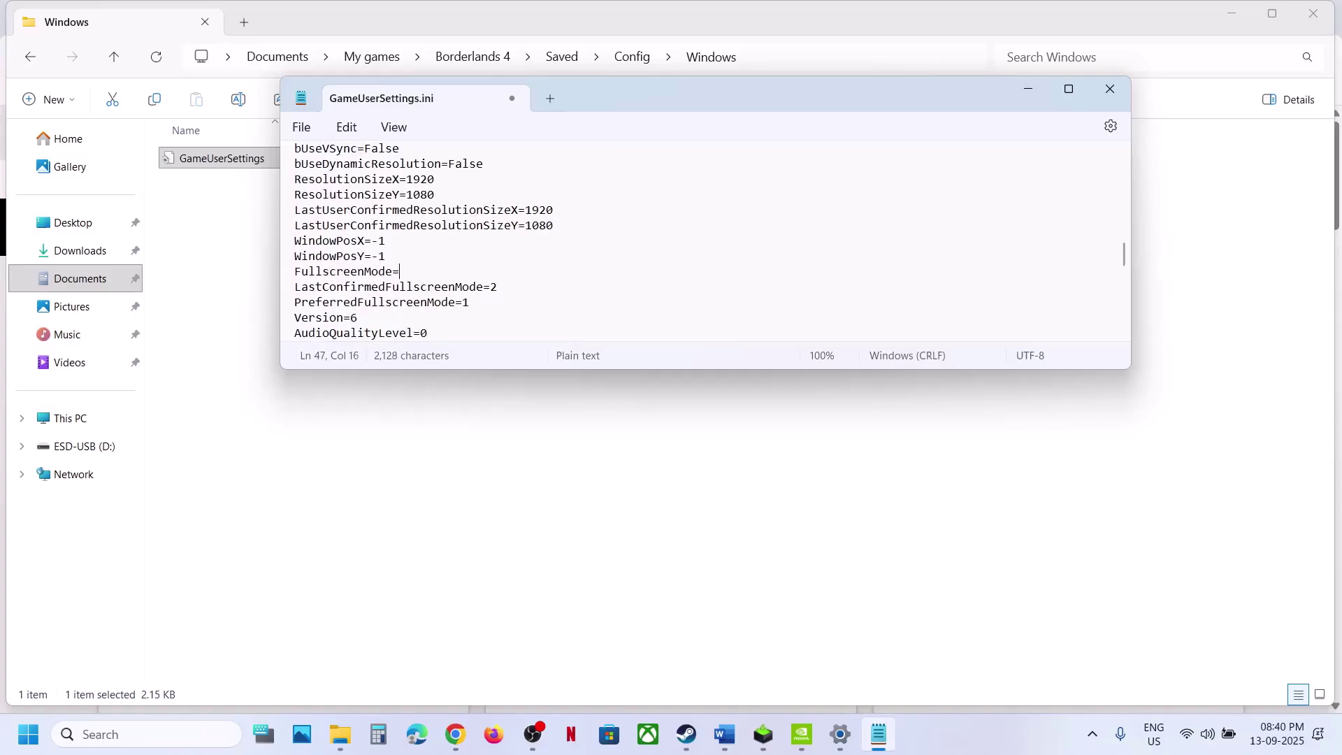
pyautogui.click(299, 129)
pyautogui.click(342, 301)
pyautogui.click(1110, 88)
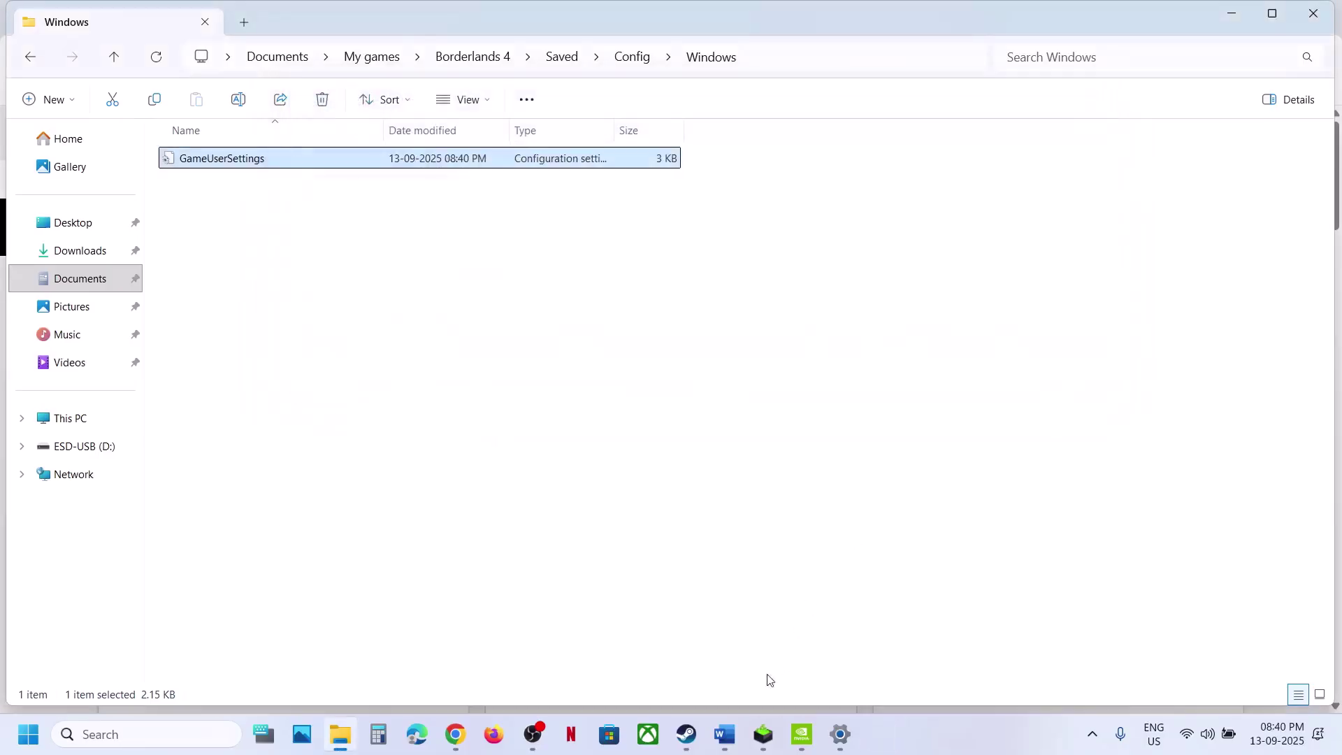
pyautogui.click(725, 735)
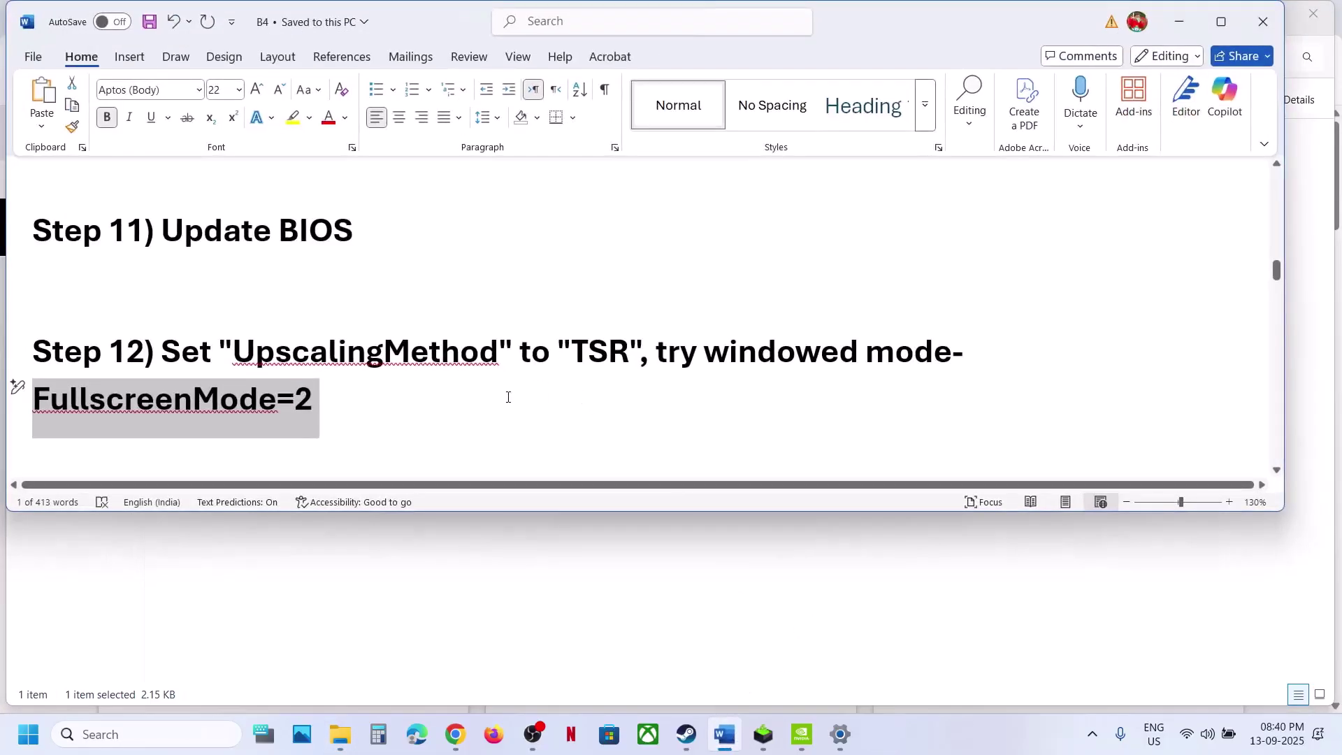
# Highlight Step 13's Discord overlay note and check Discord's Game Overlay toggles are off
pyautogui.scroll(-3, 509, 397)
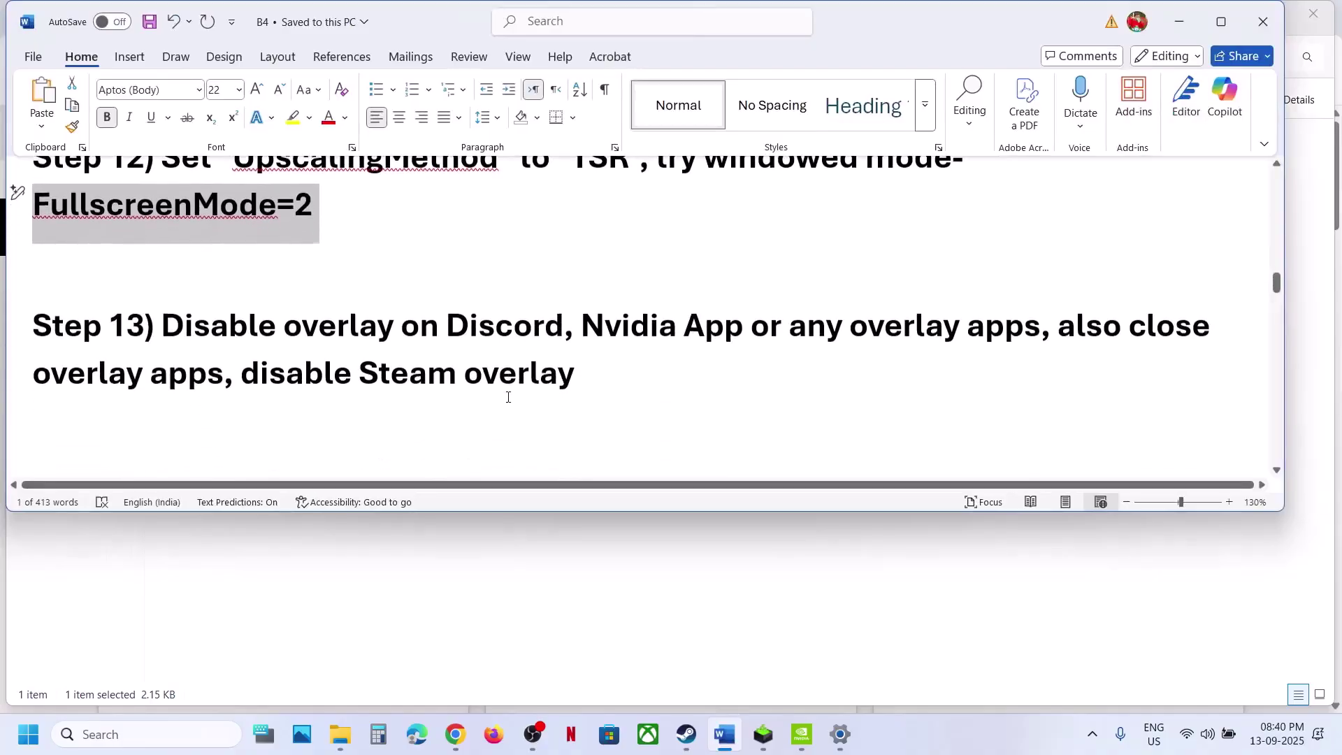
pyautogui.moveTo(205, 321); pyautogui.dragTo(577, 323)
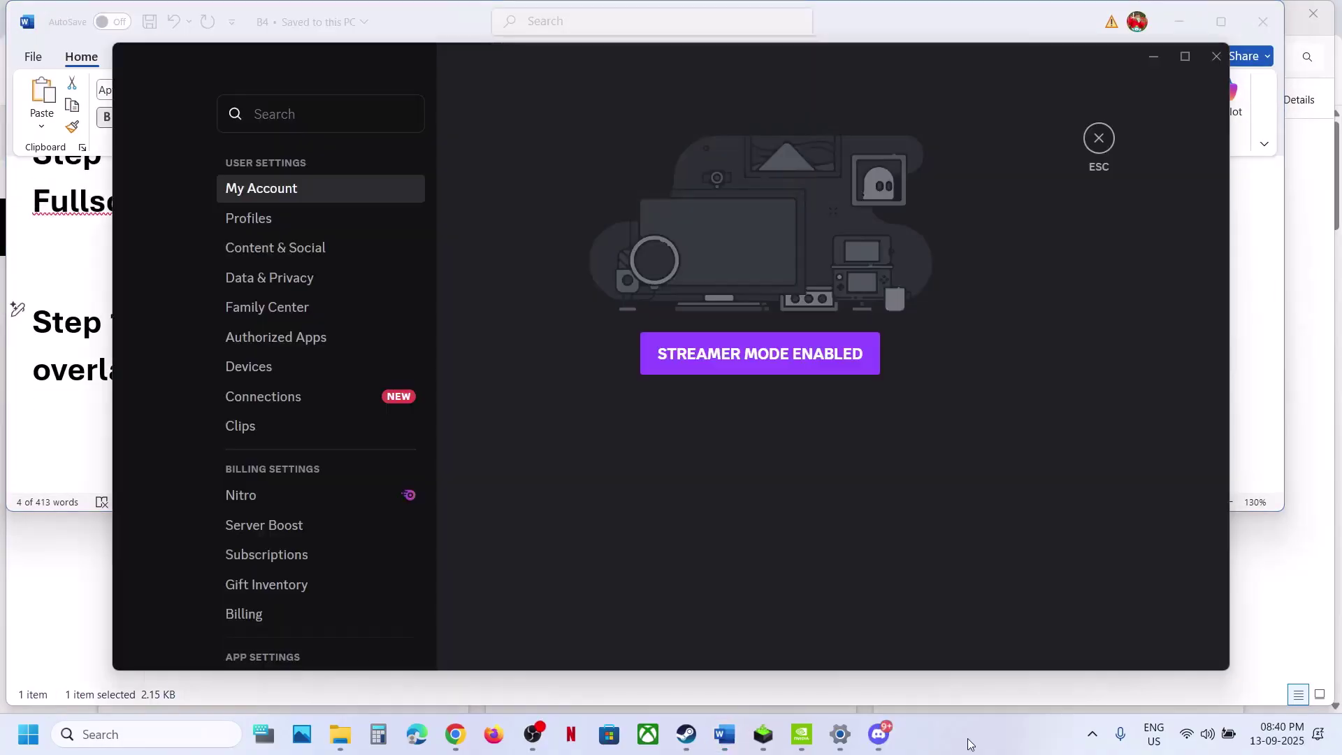
pyautogui.scroll(-10, 264, 429)
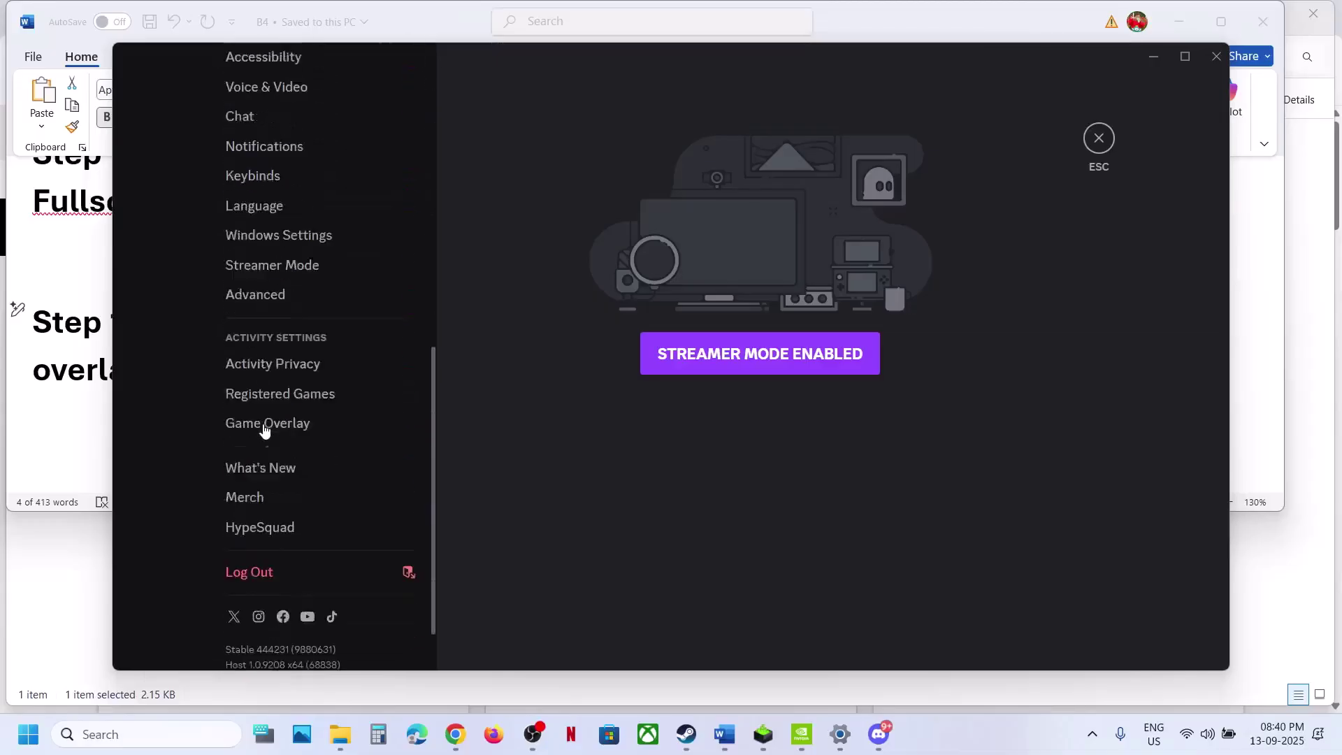
pyautogui.click(295, 418)
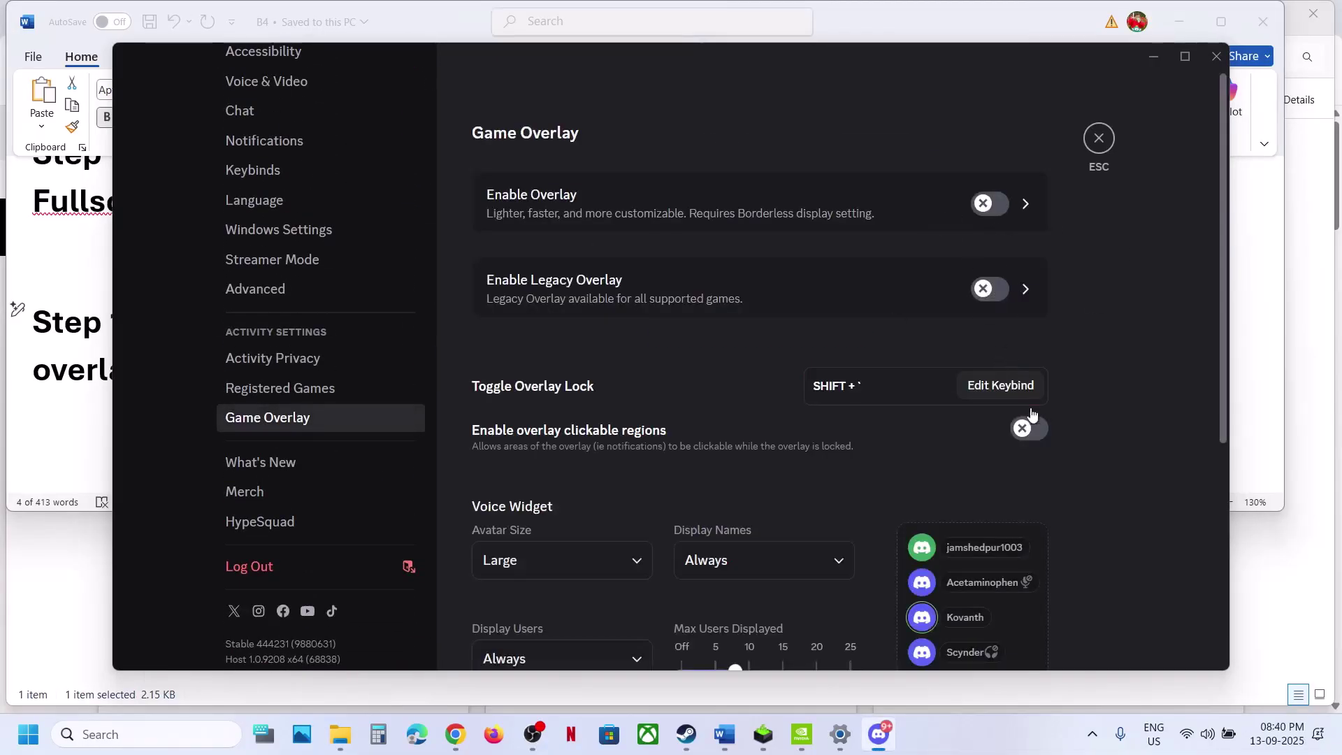
# Close the Discord window and quit Discord from the system tray
pyautogui.click(1217, 57)
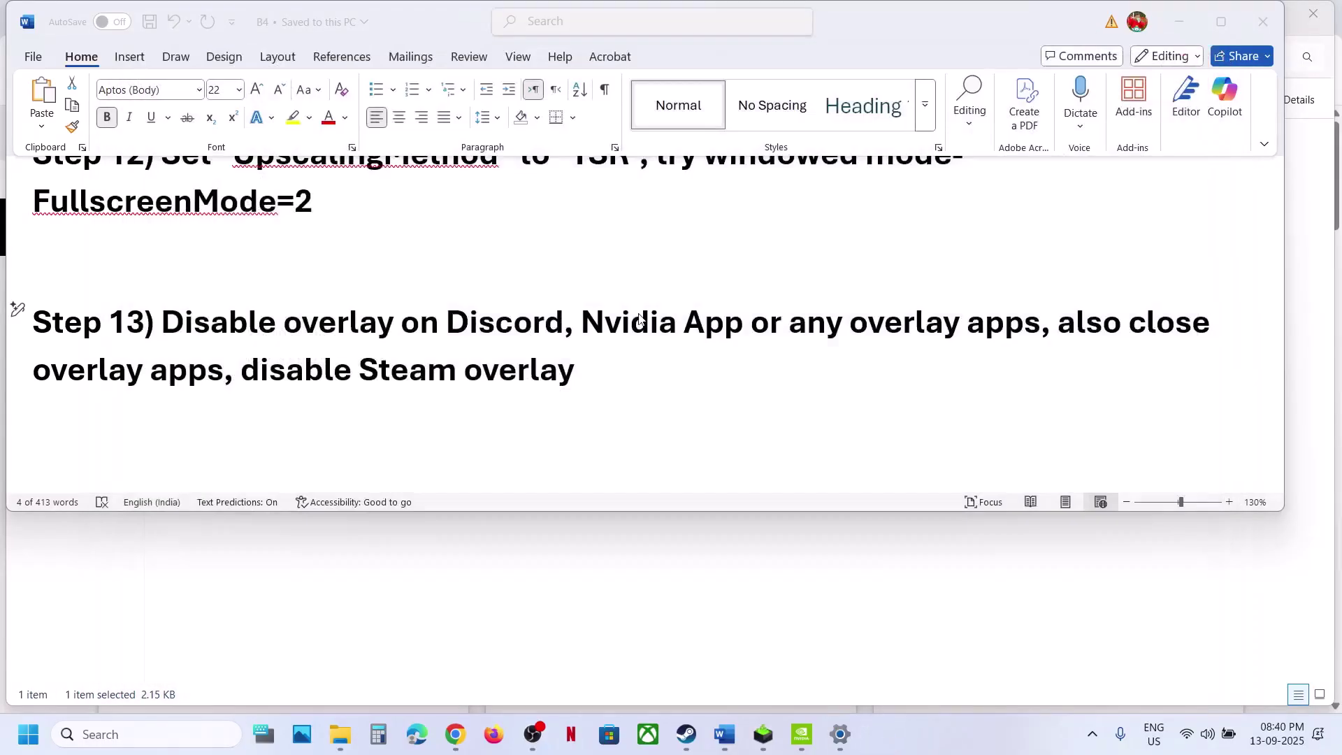
pyautogui.click(1092, 734)
pyautogui.rightClick(1092, 645)
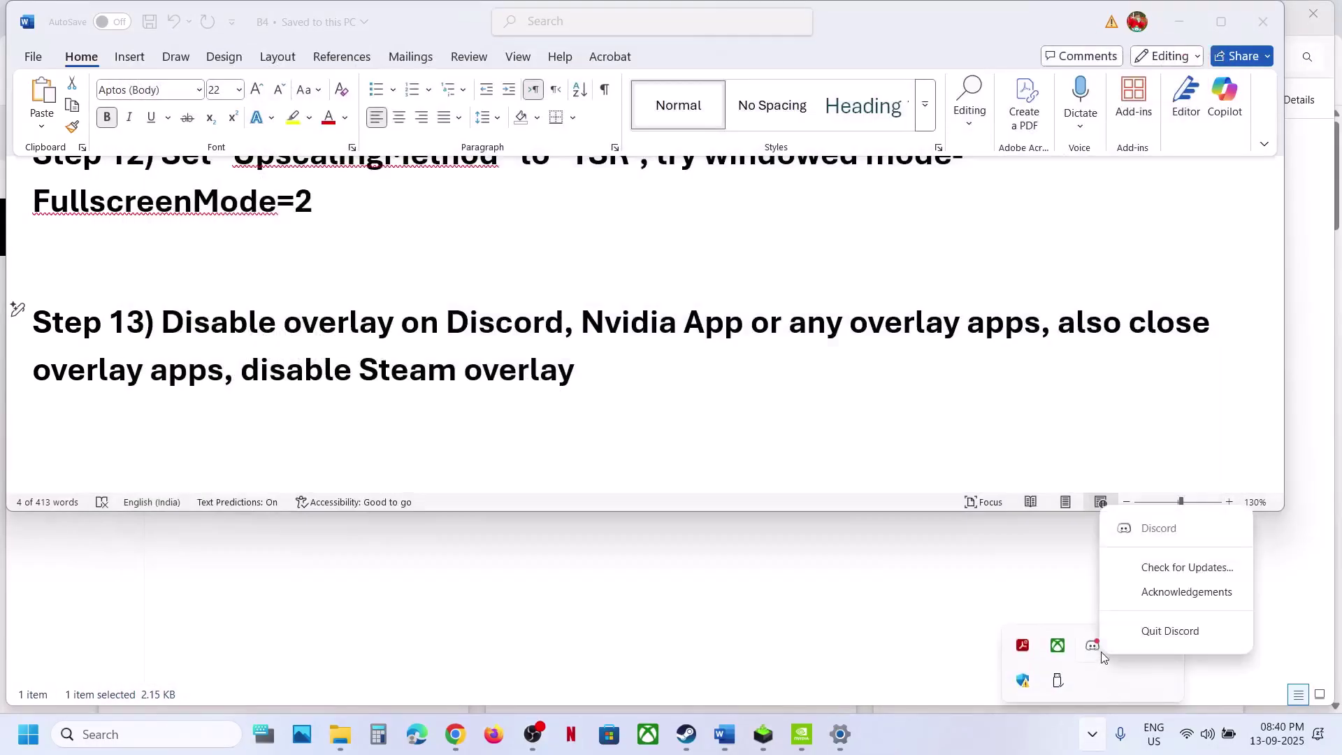
pyautogui.click(1141, 634)
# Highlight 'Nvidia' in Step 13 and start a Windows search
pyautogui.click(644, 388)
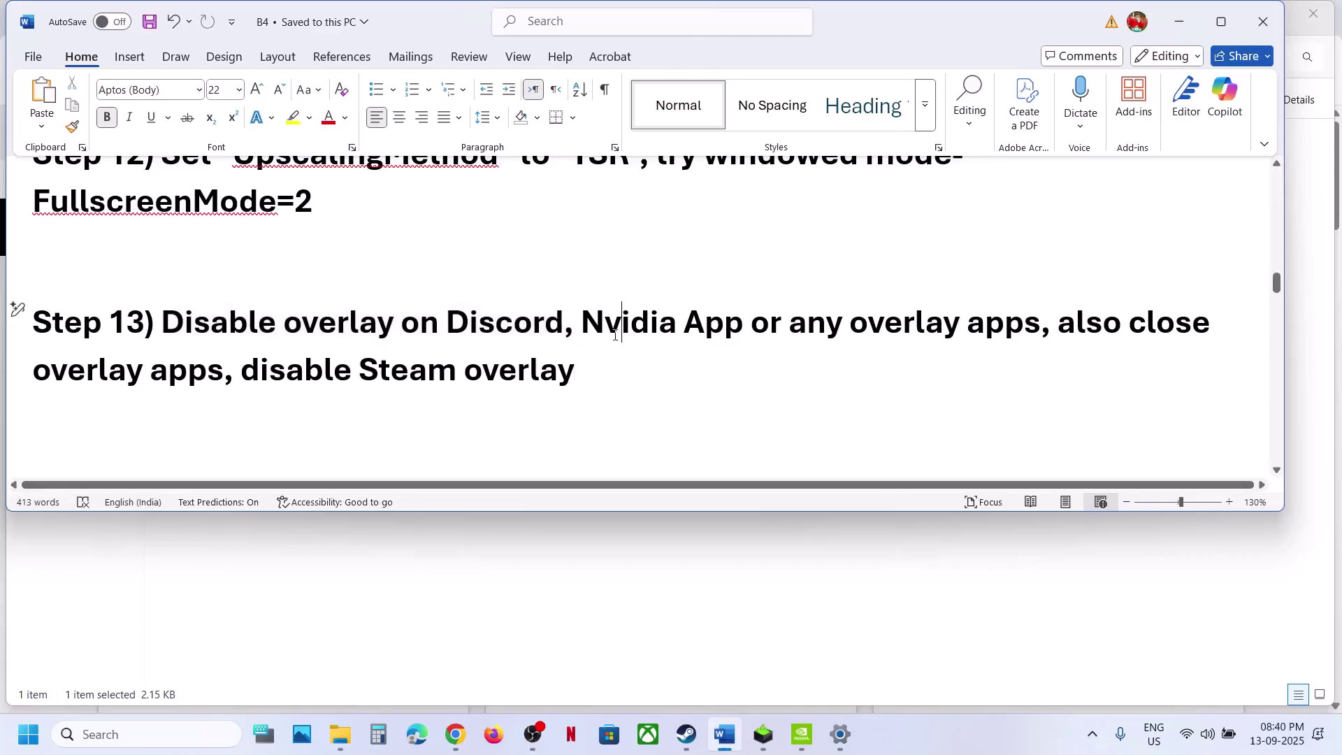
pyautogui.doubleClick(615, 334)
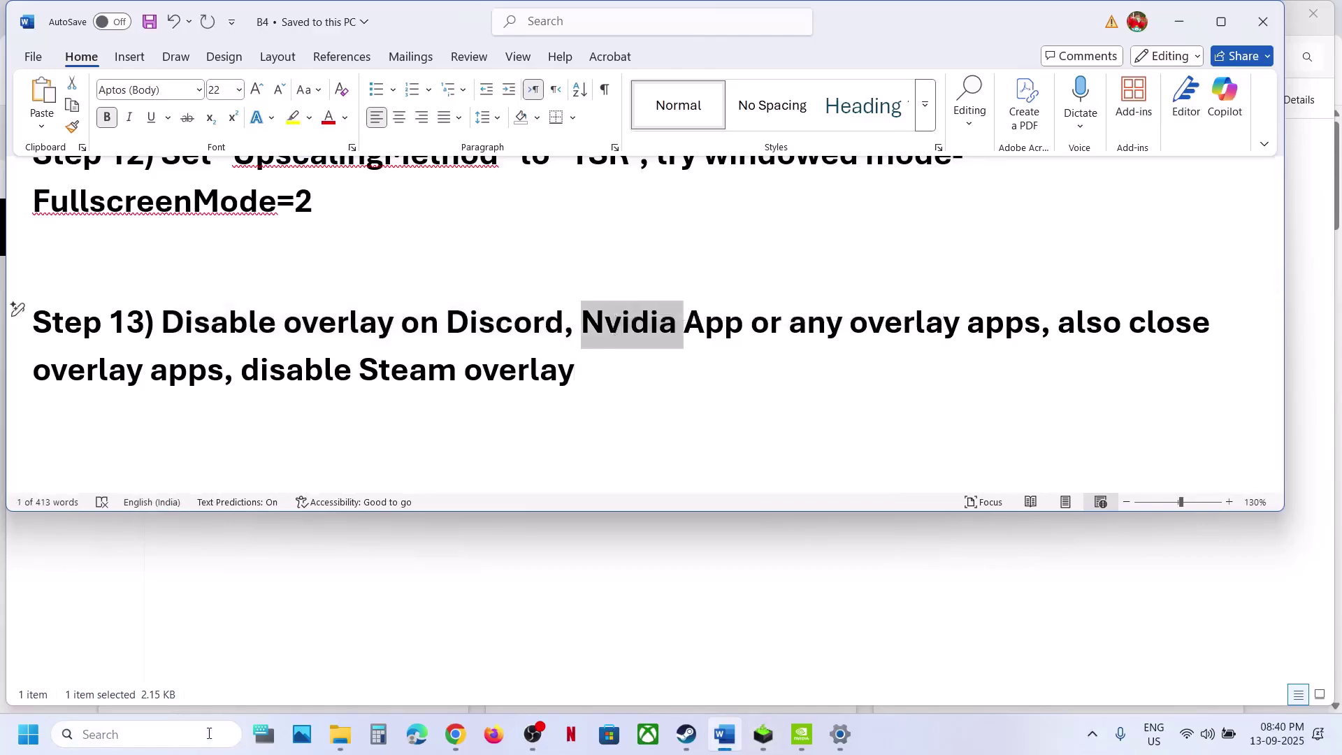
pyautogui.click(236, 733)
# Verify the NVIDIA overlay is off in NVIDIA App settings, close it, and highlight the guide's overlay notes
pyautogui.write('nv')
pyautogui.press('Return')
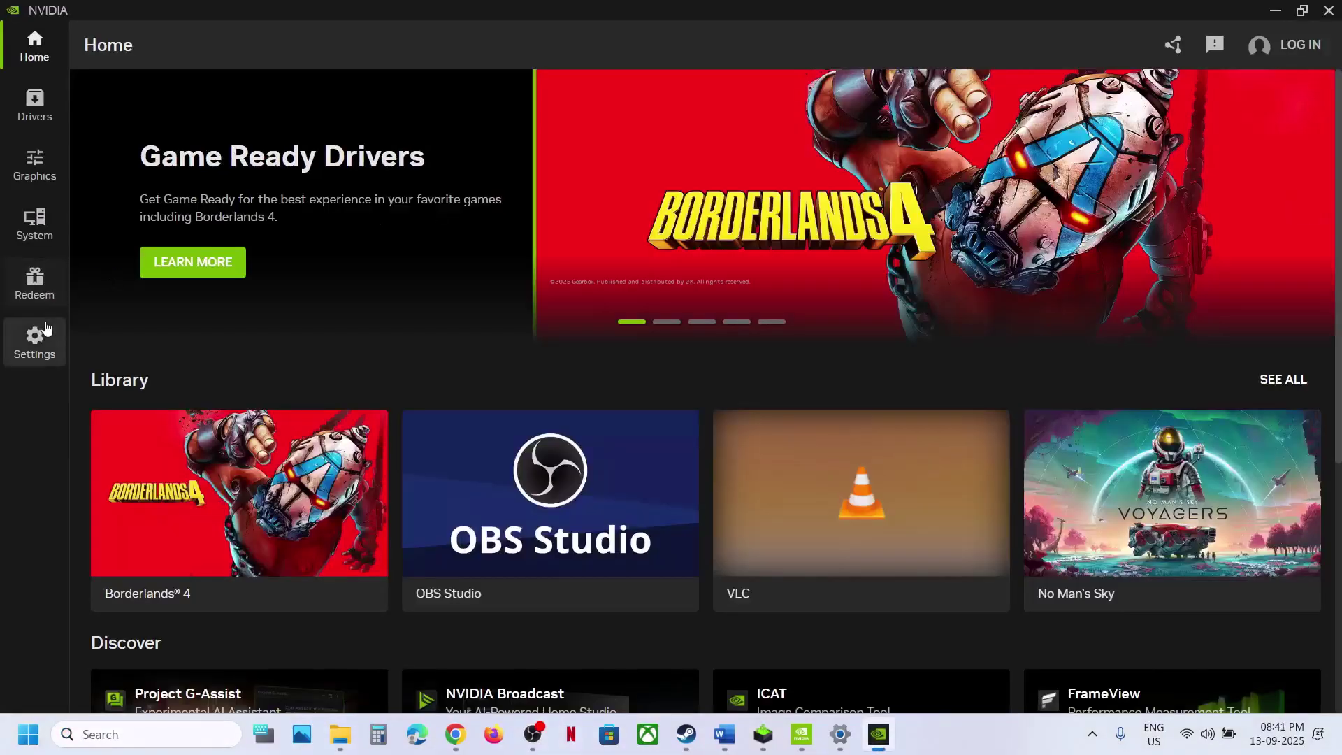
pyautogui.click(47, 328)
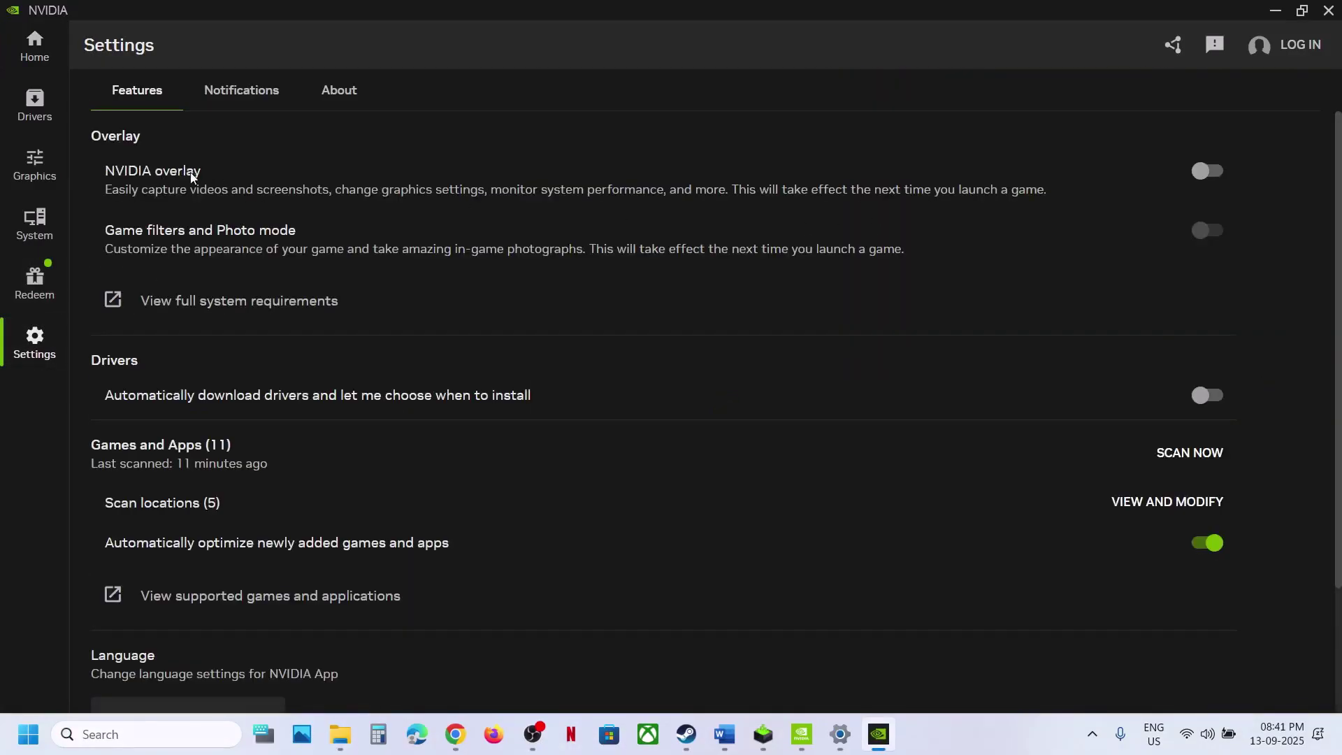
pyautogui.click(1328, 11)
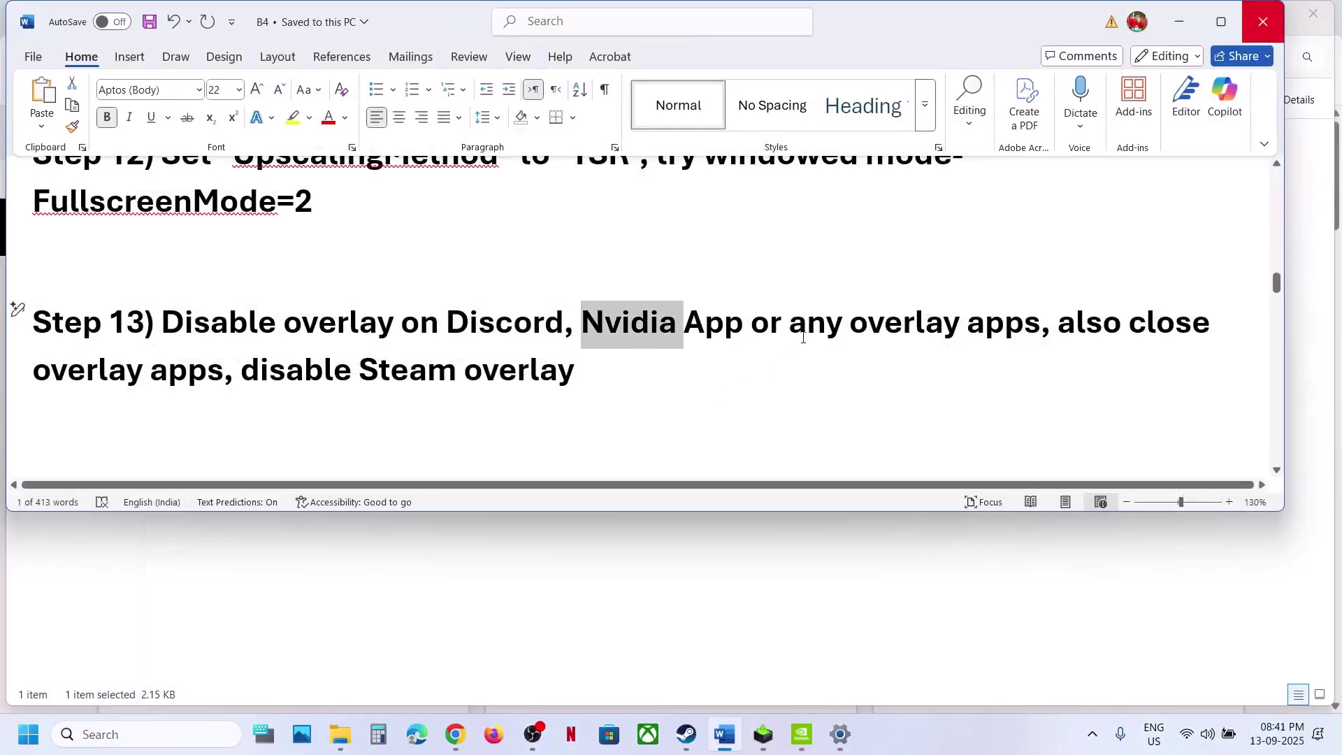
pyautogui.moveTo(1069, 325); pyautogui.dragTo(209, 375)
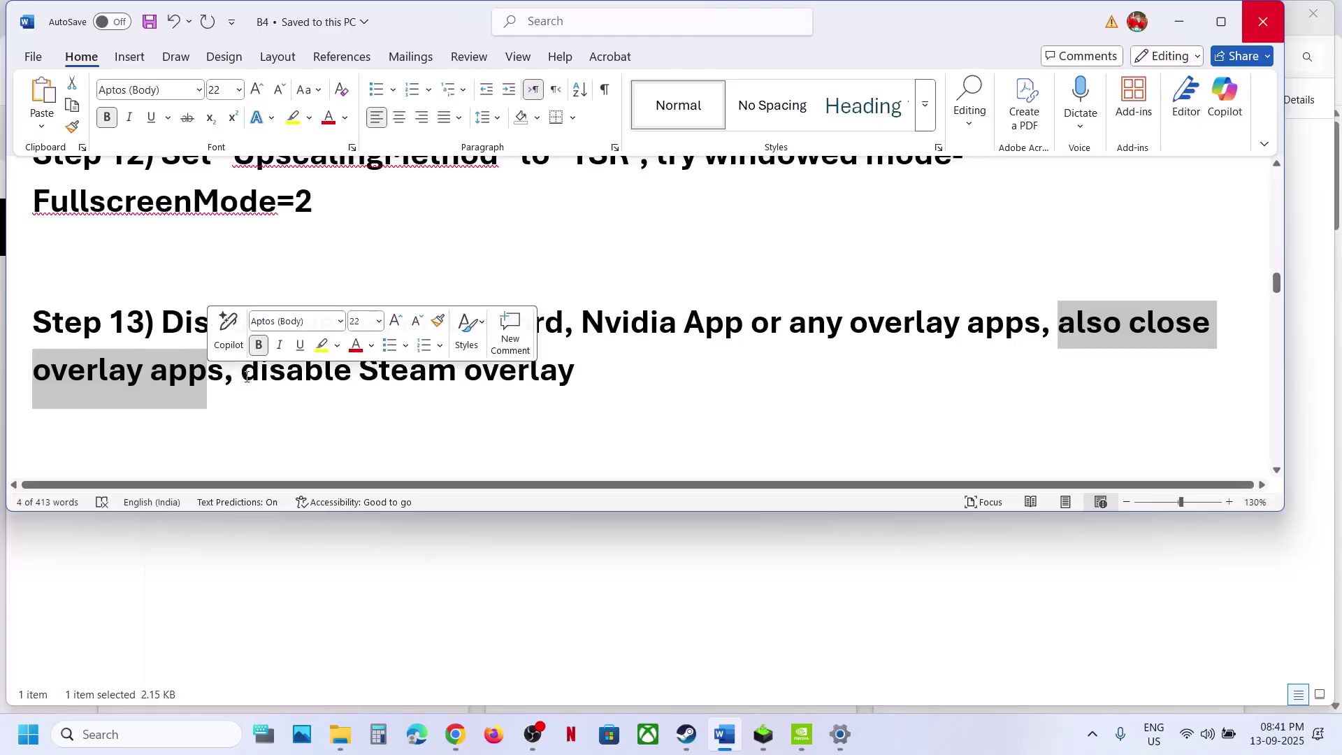
pyautogui.moveTo(242, 376); pyautogui.dragTo(558, 375)
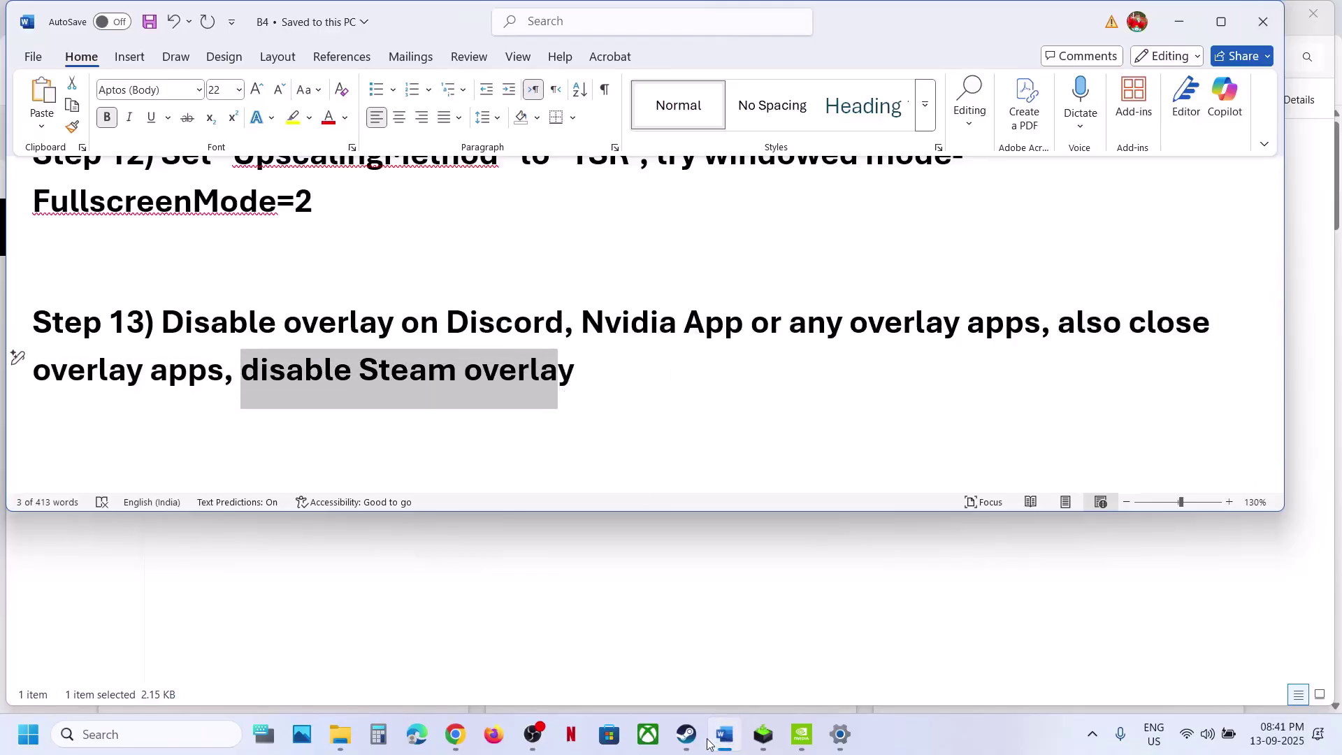
# Check Borderlands 4's Steam Properties has 'Enable the Steam Overlay while in-game' off, then close it
pyautogui.click(712, 740)
pyautogui.click(686, 733)
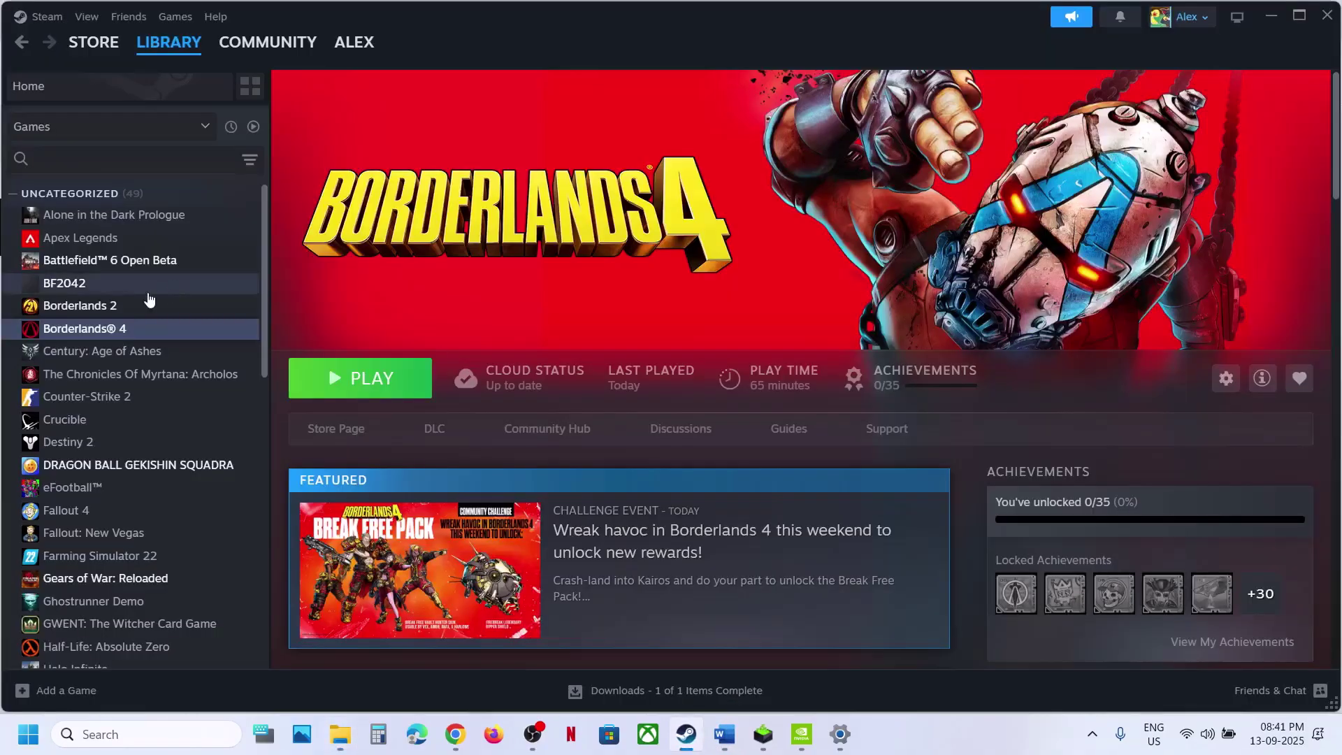
pyautogui.rightClick(111, 340)
pyautogui.click(162, 467)
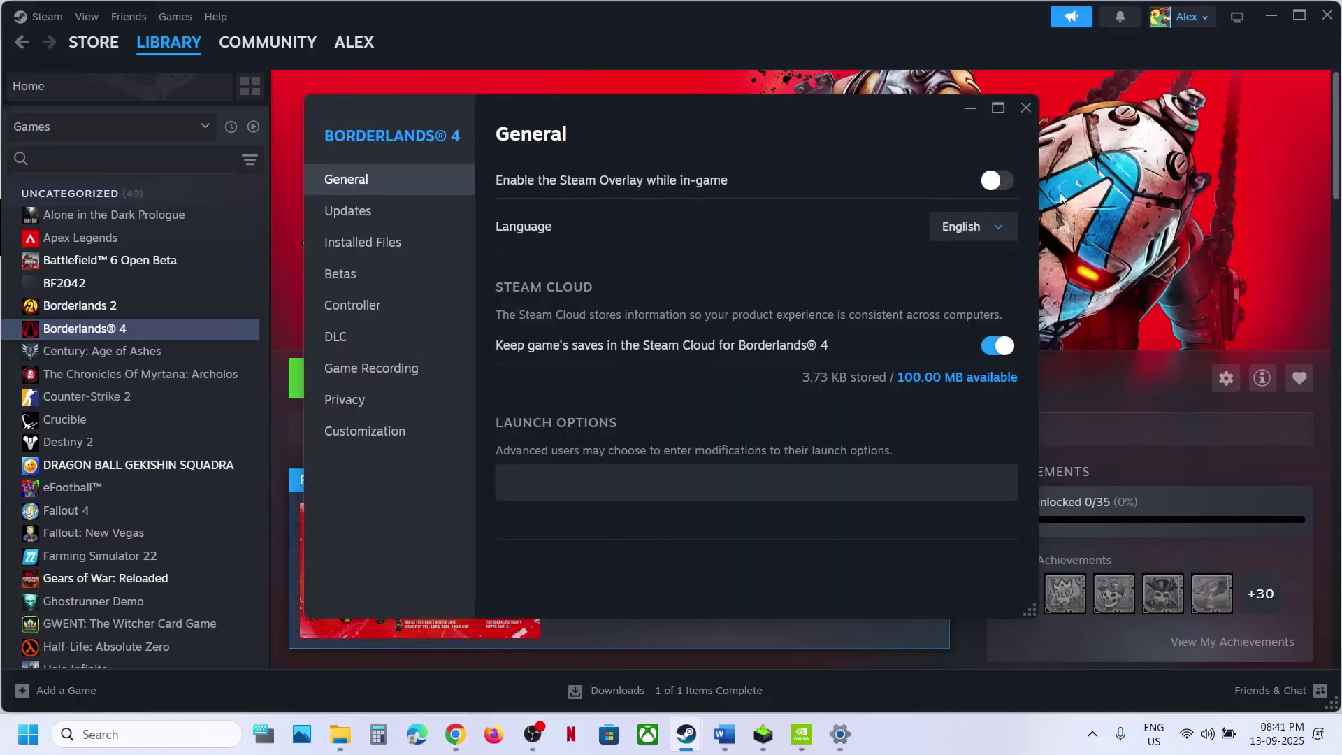
pyautogui.click(1026, 108)
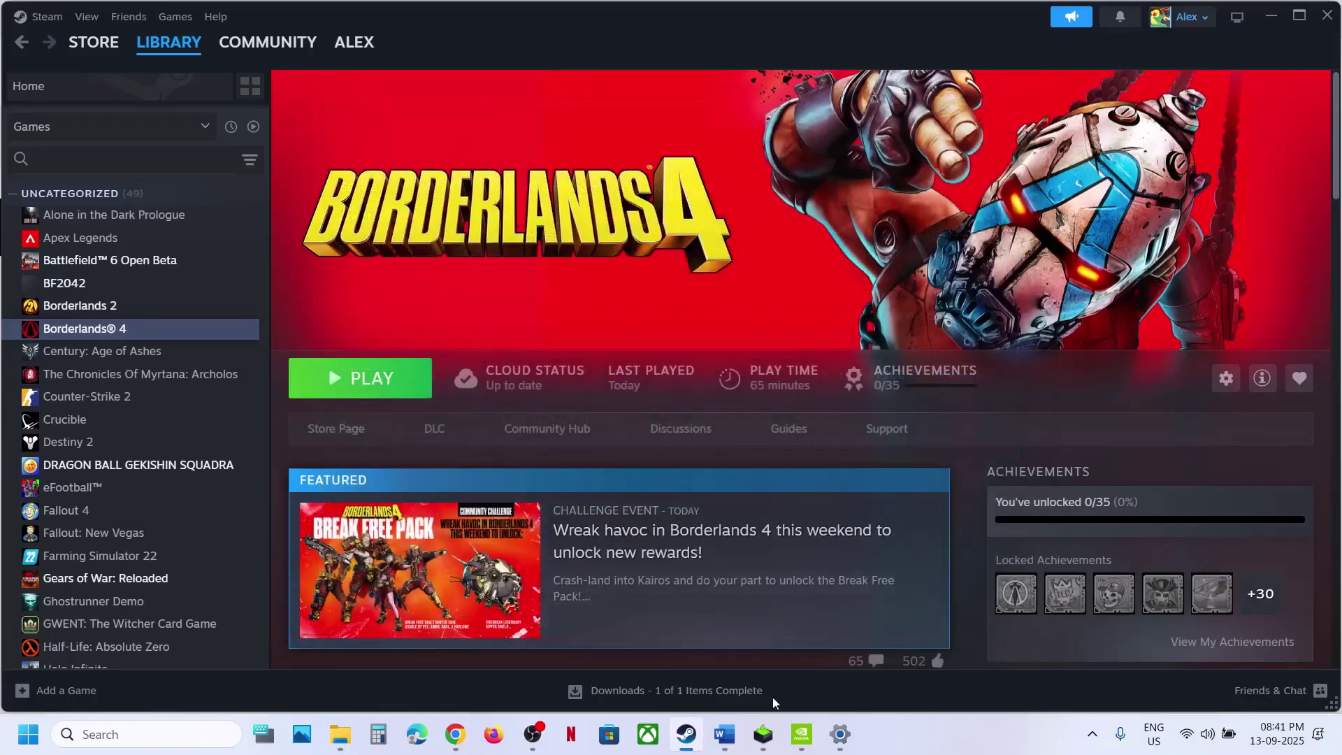
pyautogui.click(724, 734)
# Highlight Step 14's install-folder text, then browse Borderlands 4's local files from Steam
pyautogui.scroll(-2, 468, 376)
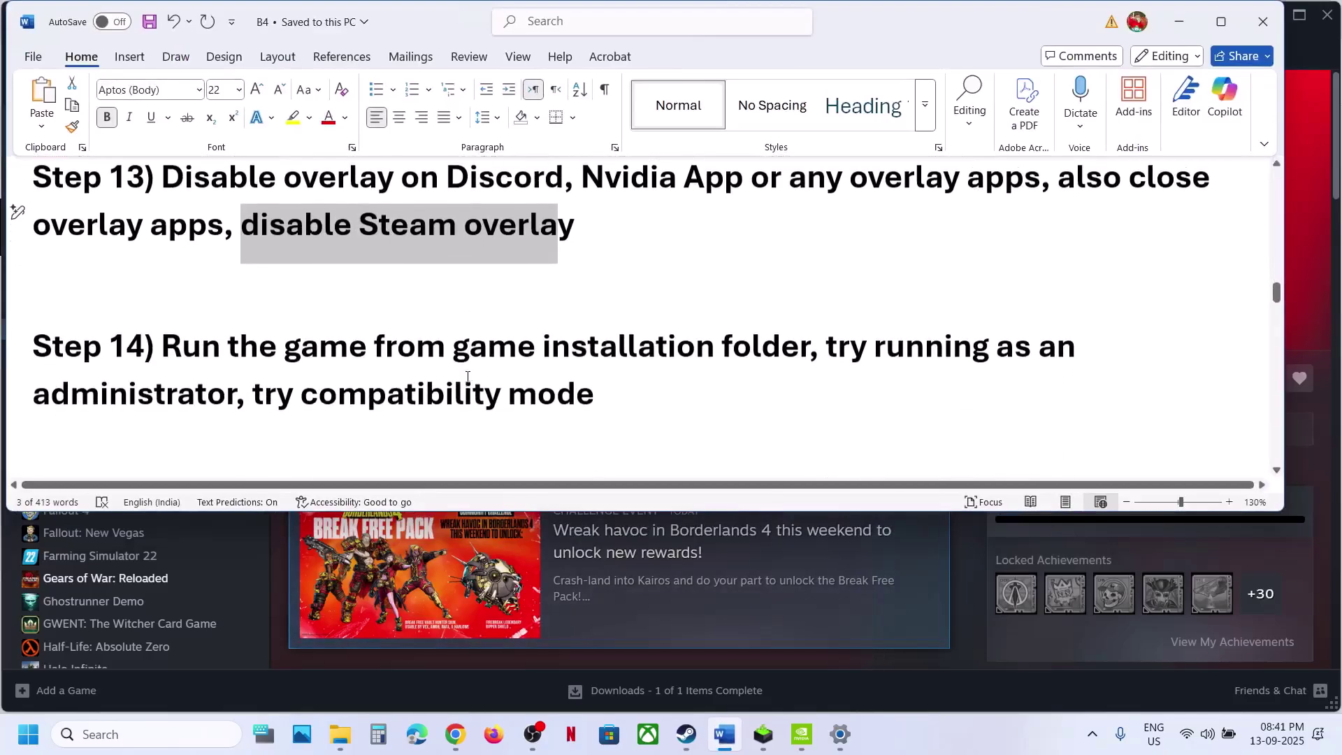
pyautogui.moveTo(228, 327); pyautogui.dragTo(781, 339)
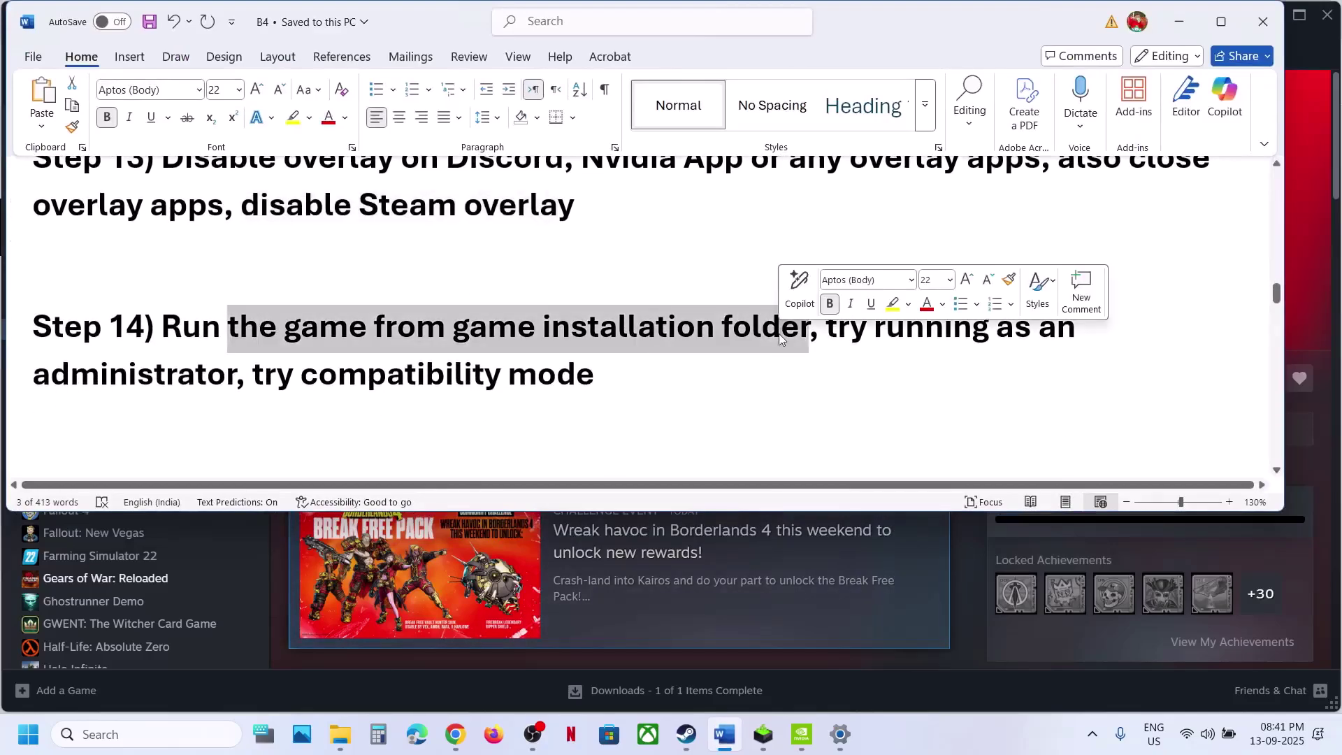
pyautogui.click(471, 672)
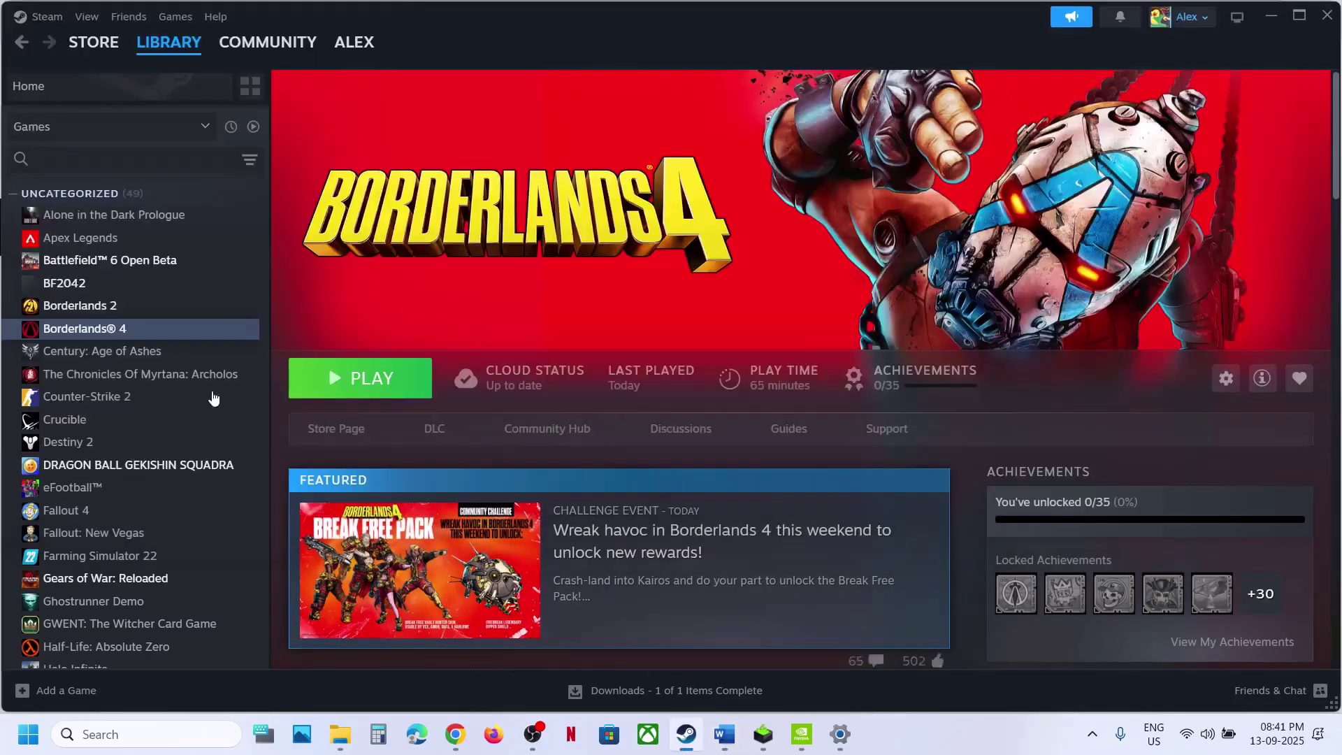
pyautogui.rightClick(131, 327)
pyautogui.moveTo(203, 432)
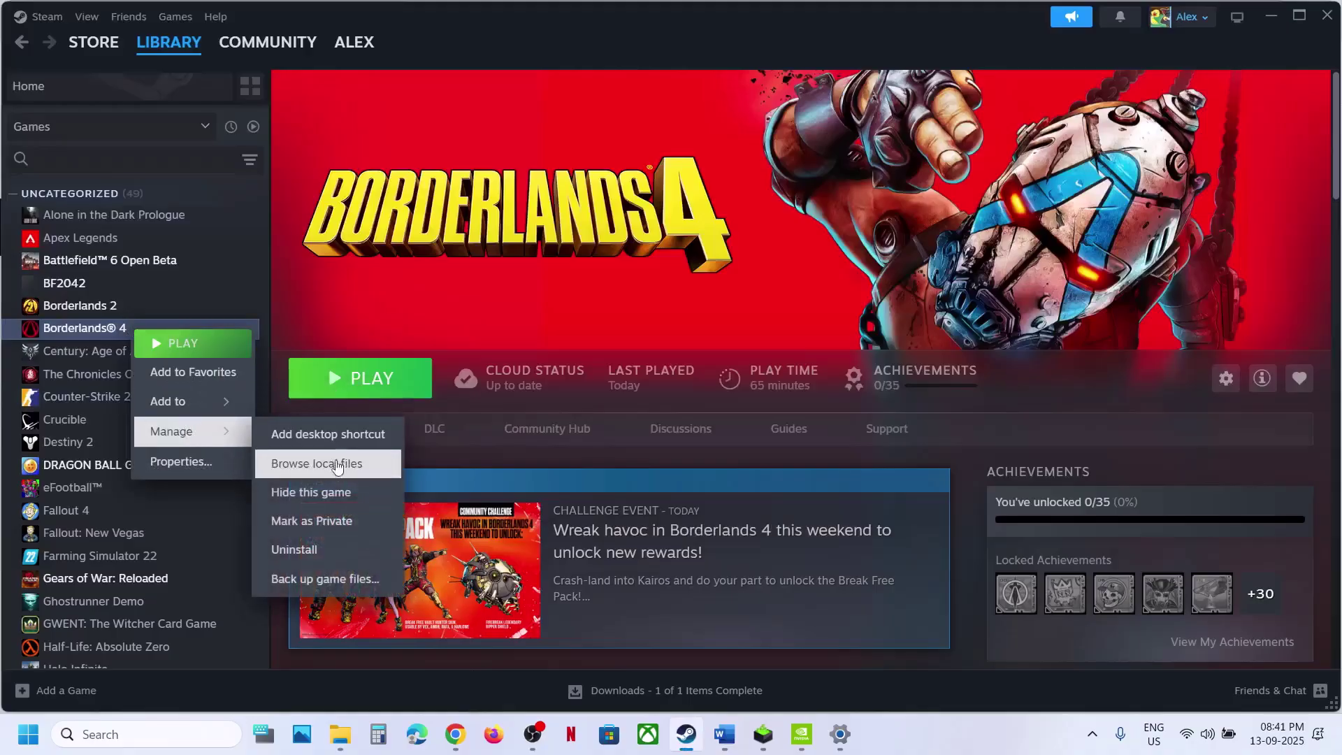
pyautogui.click(333, 465)
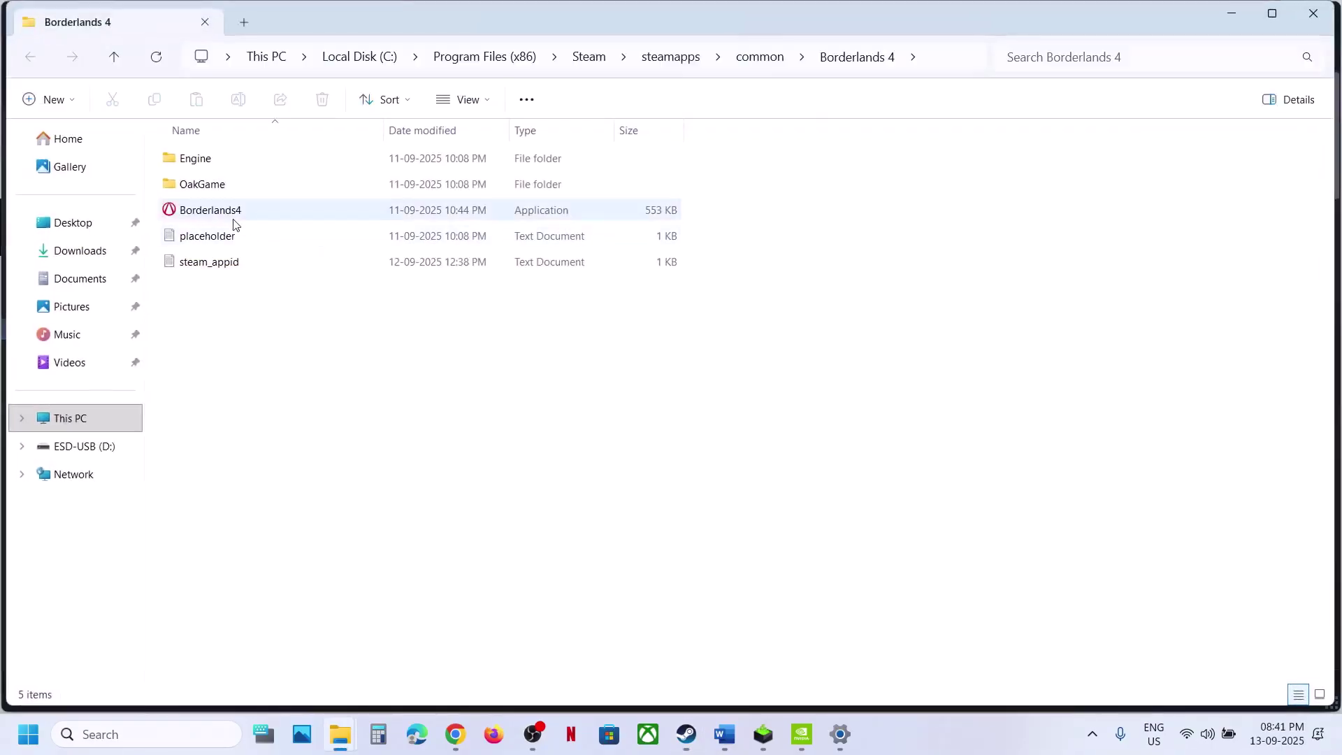
# Navigate into OakGame\Binaries\Win64 and bring up actions for the Borderlands4 executable
pyautogui.click(218, 217)
pyautogui.rightClick(218, 221)
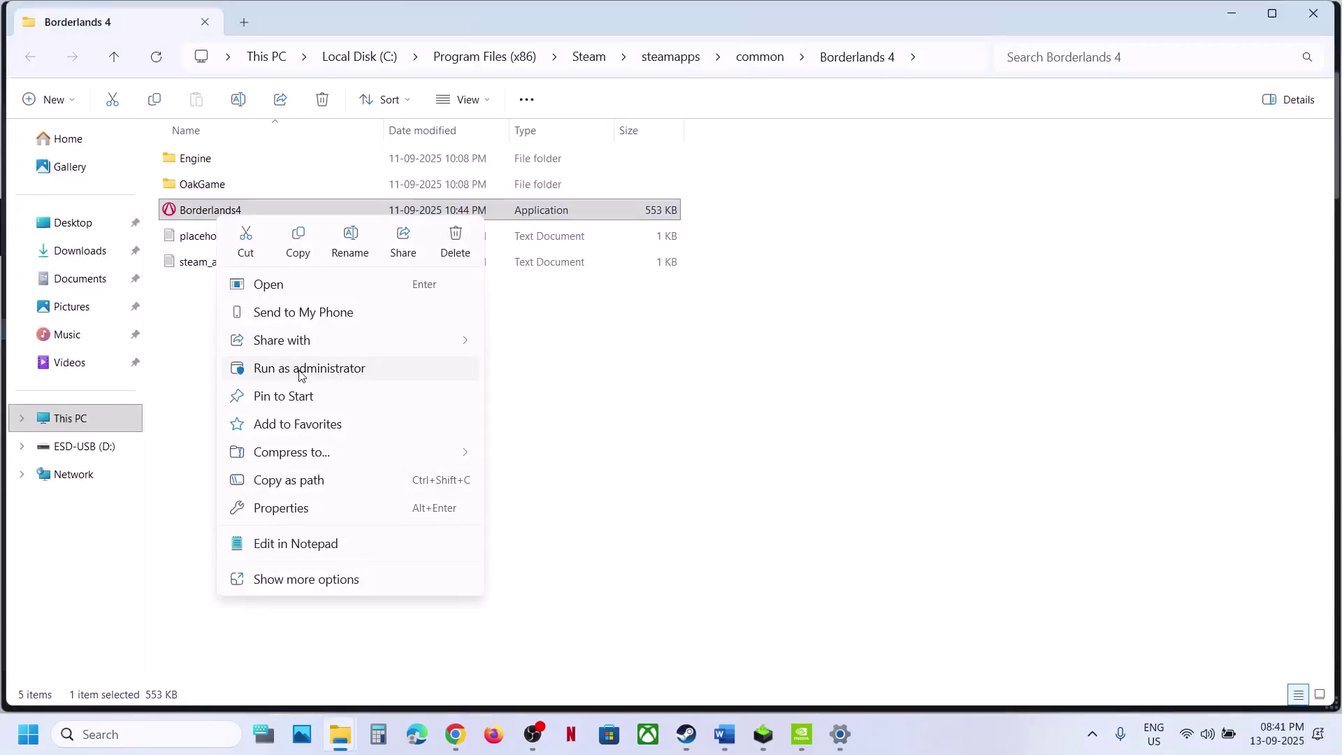
pyautogui.click(199, 185)
pyautogui.doubleClick(199, 184)
pyautogui.doubleClick(210, 159)
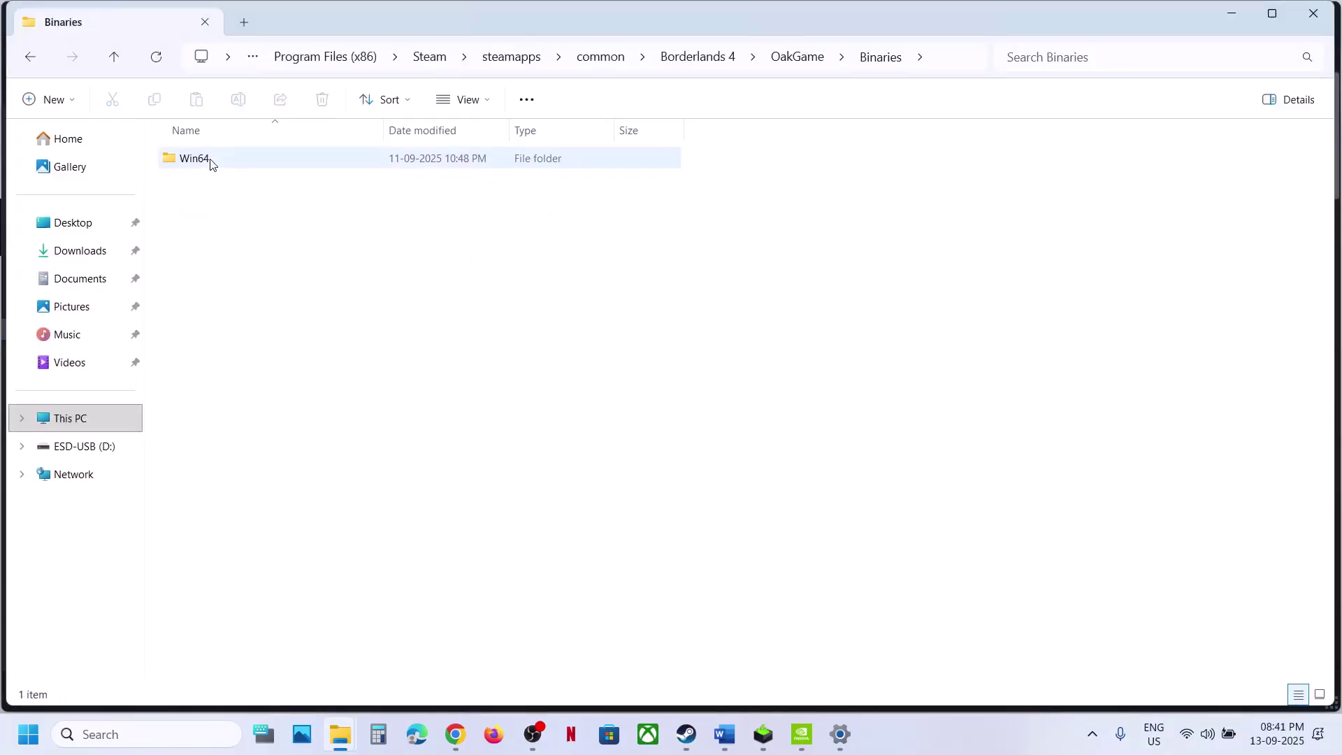
pyautogui.doubleClick(210, 159)
pyautogui.click(204, 445)
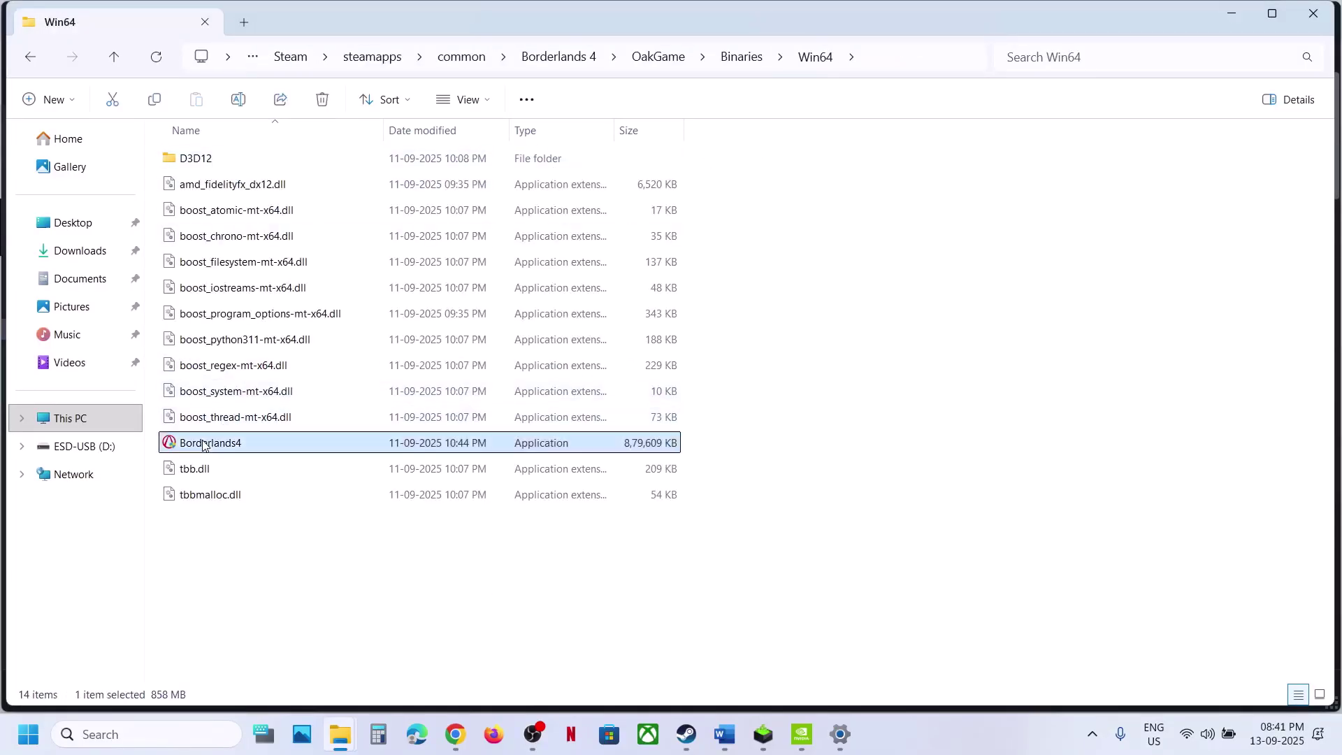
pyautogui.rightClick(204, 445)
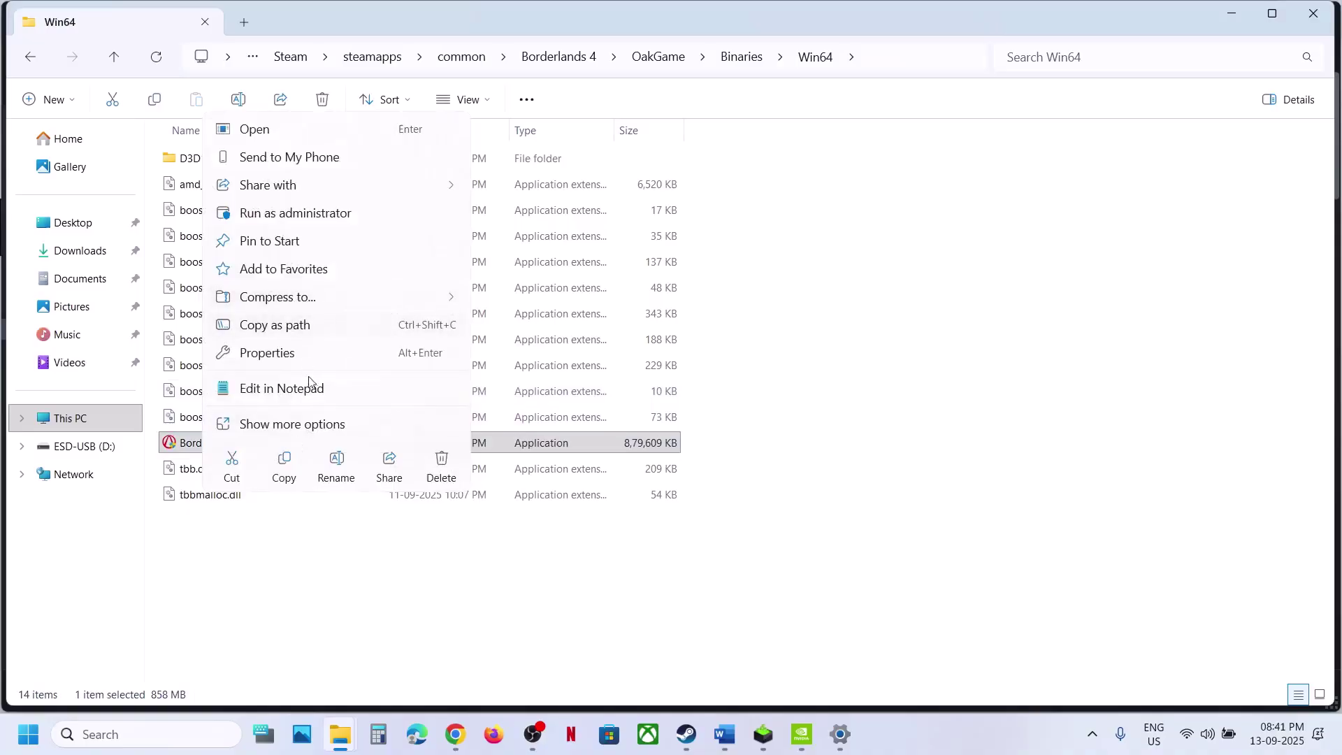
# Set Borderlands4.exe to always run as administrator and save
pyautogui.click(271, 352)
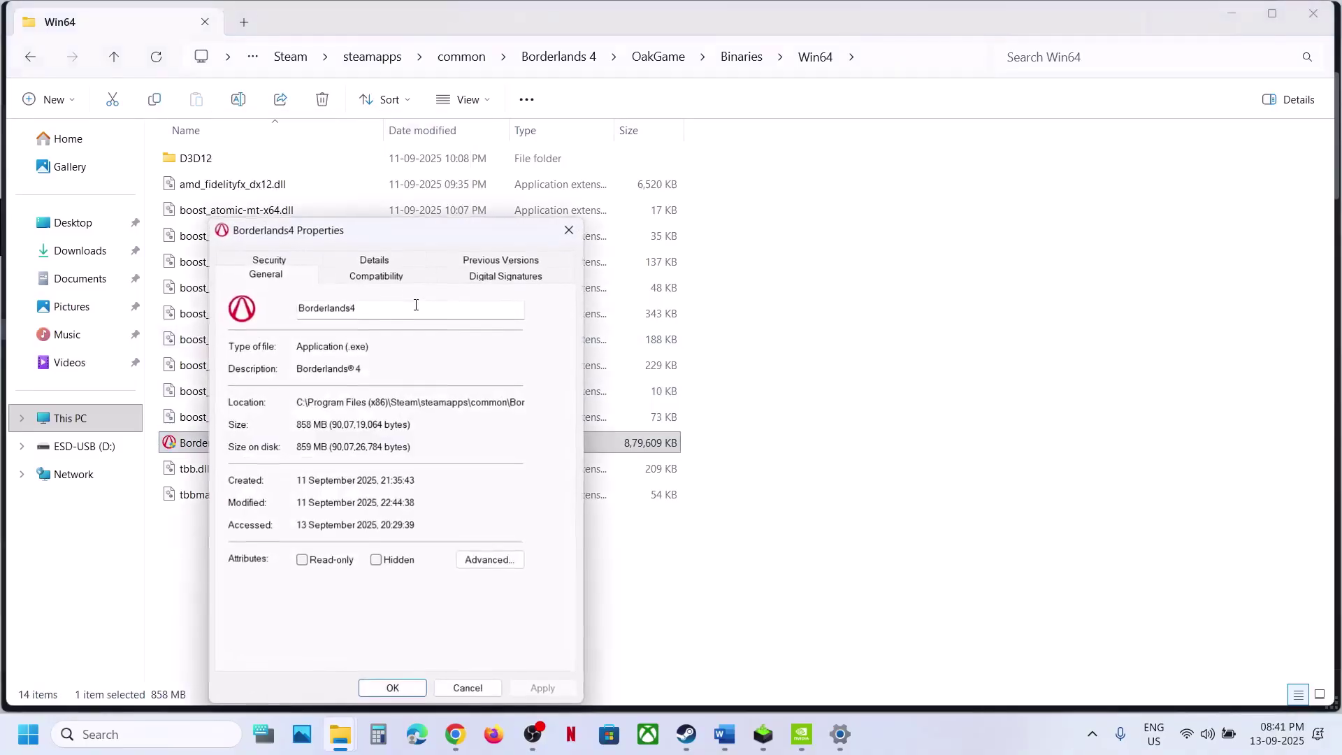
pyautogui.click(381, 280)
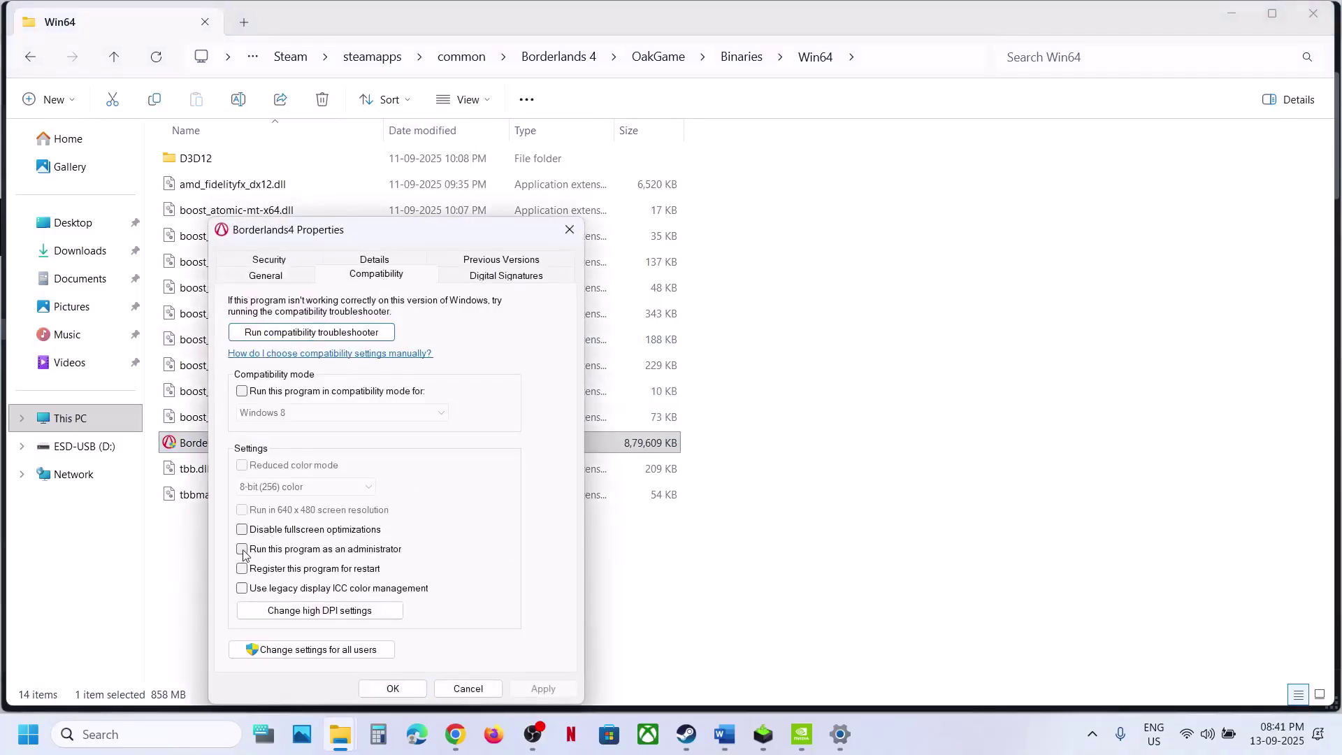
pyautogui.click(540, 688)
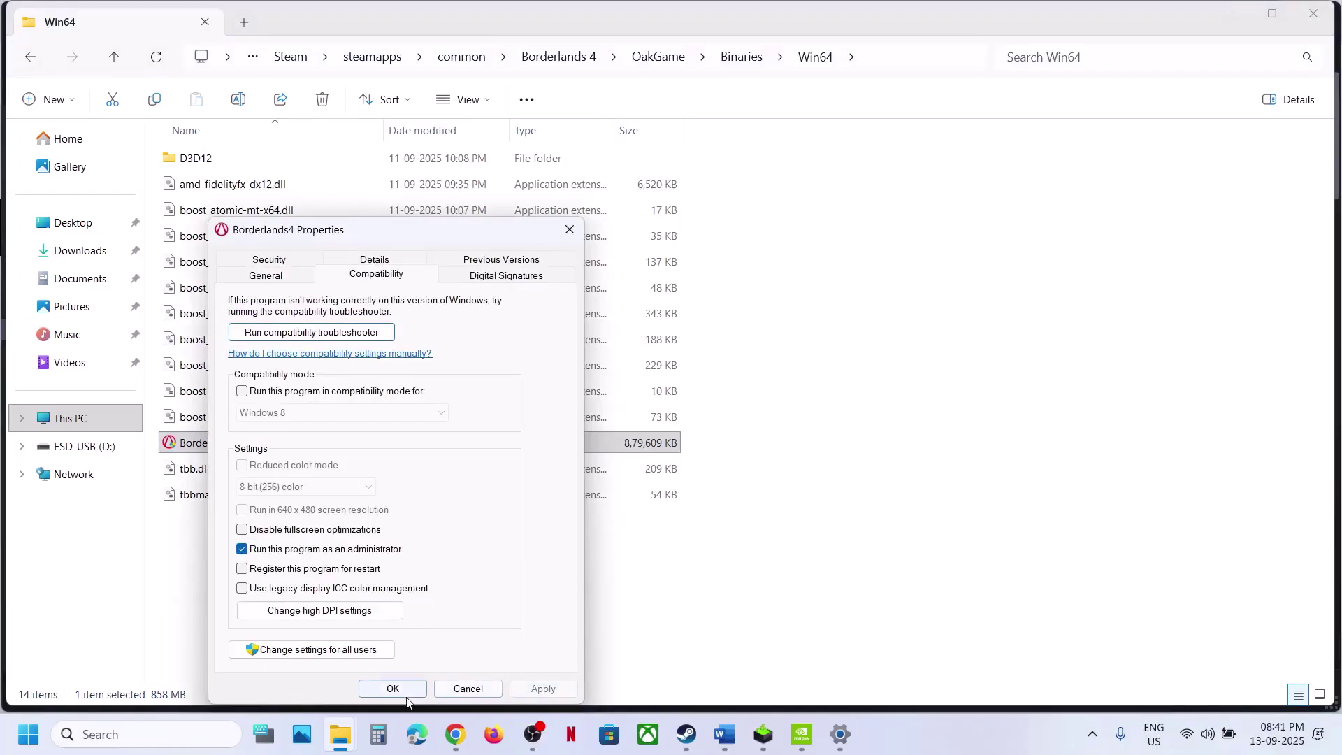
pyautogui.click(389, 688)
# Enable Windows 7 compatibility mode and disable fullscreen optimizations for Borderlands4.exe
pyautogui.rightClick(213, 452)
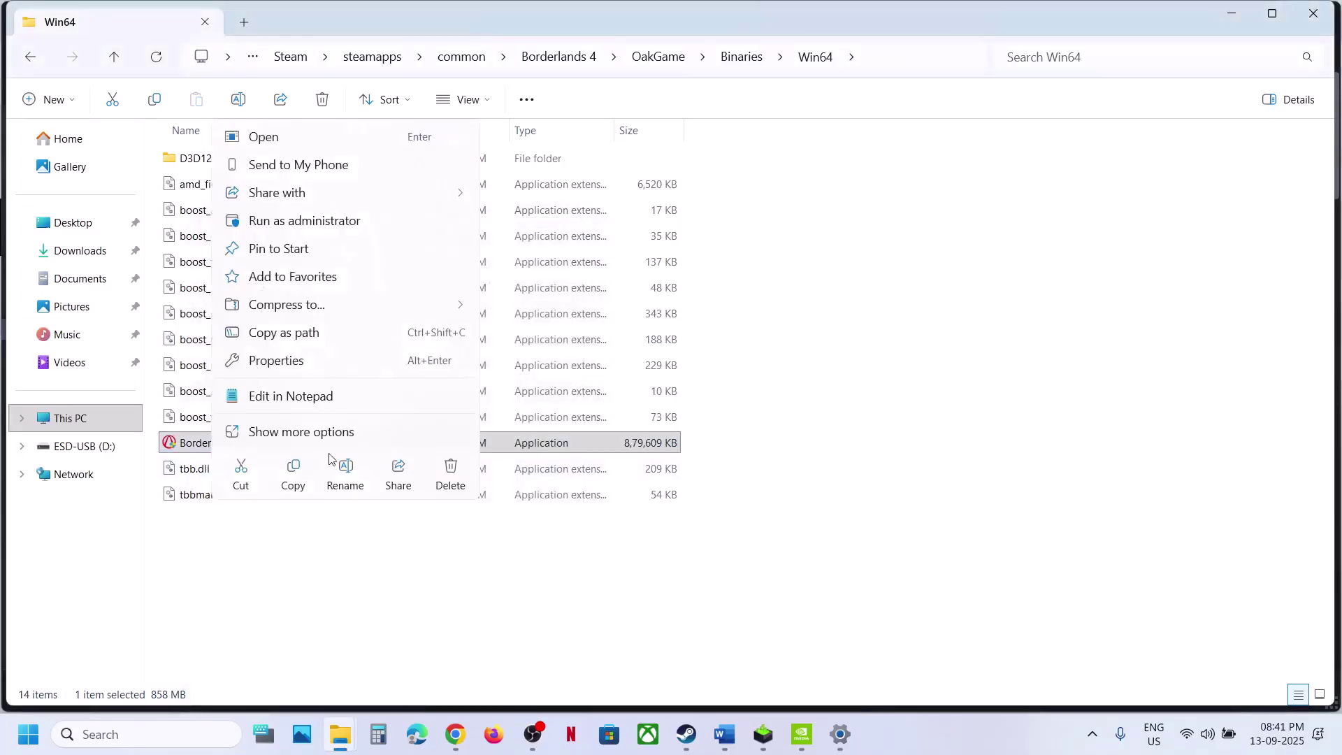
pyautogui.click(292, 372)
pyautogui.click(395, 273)
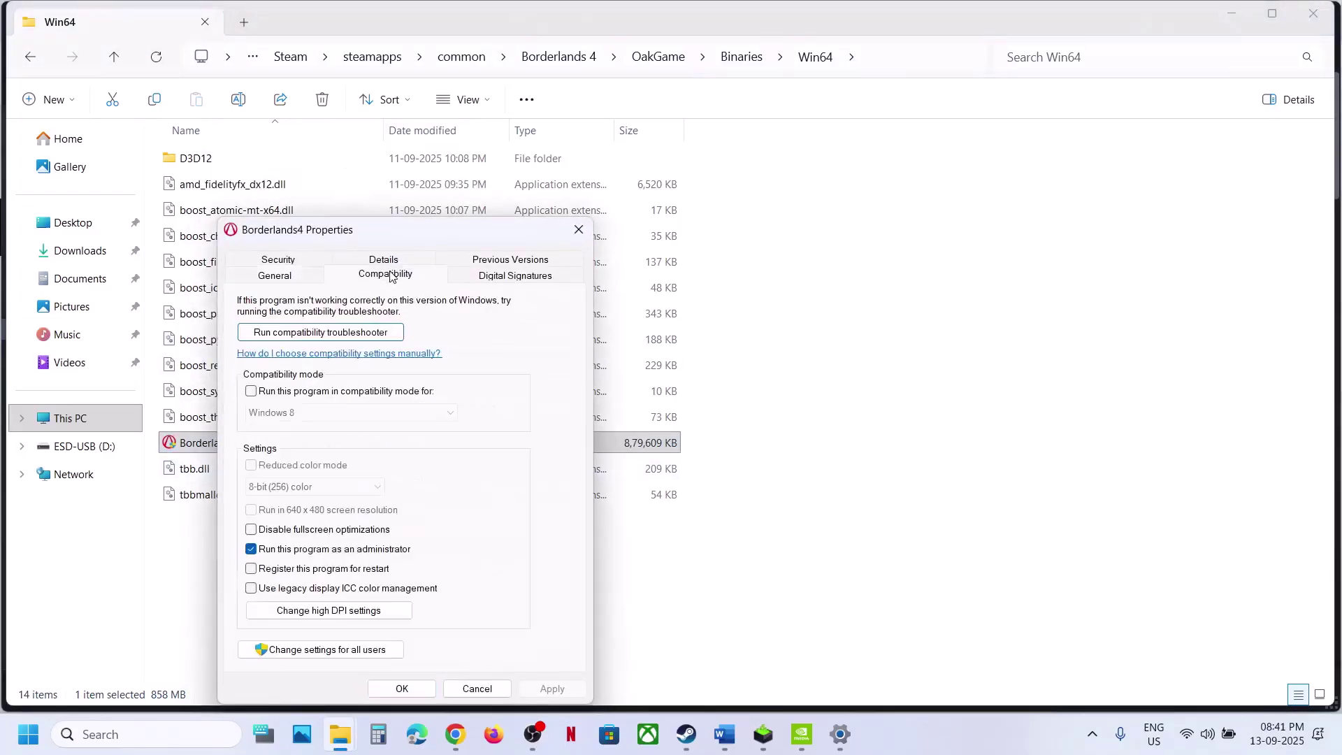
pyautogui.click(342, 412)
pyautogui.click(329, 474)
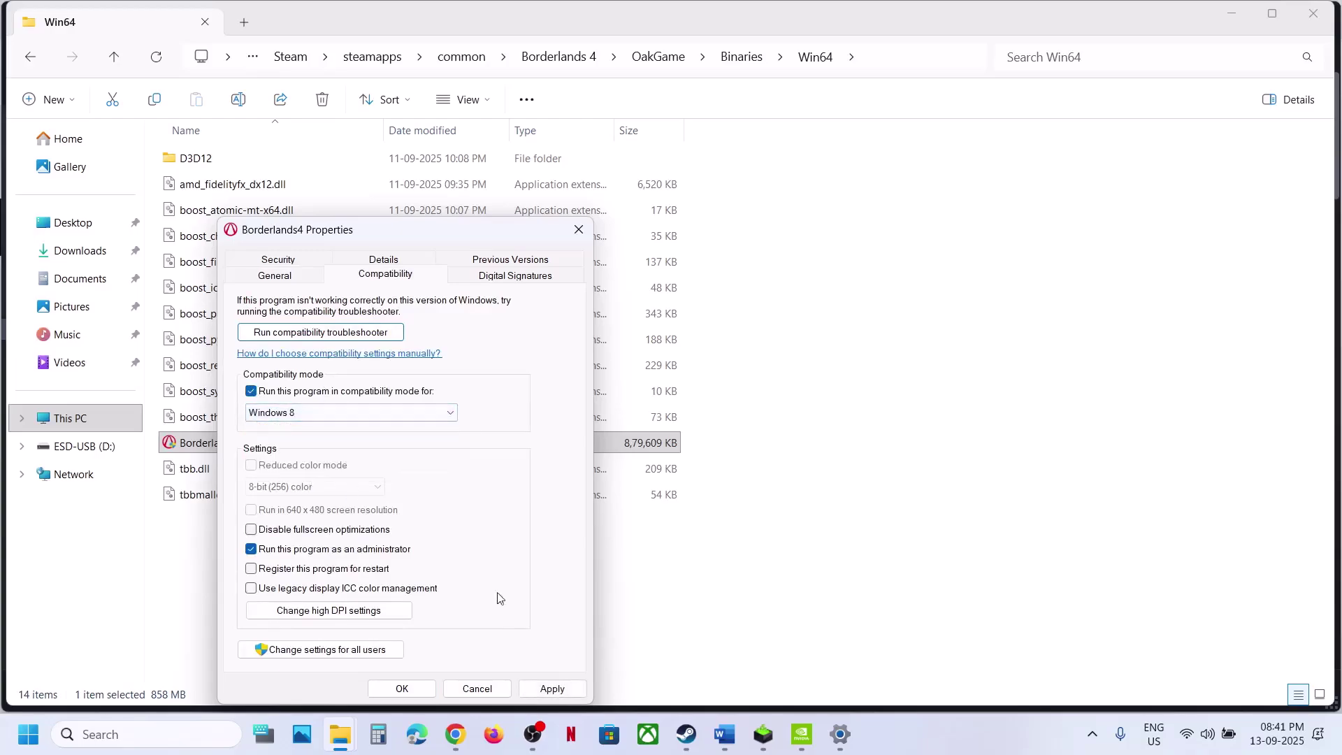
pyautogui.click(534, 693)
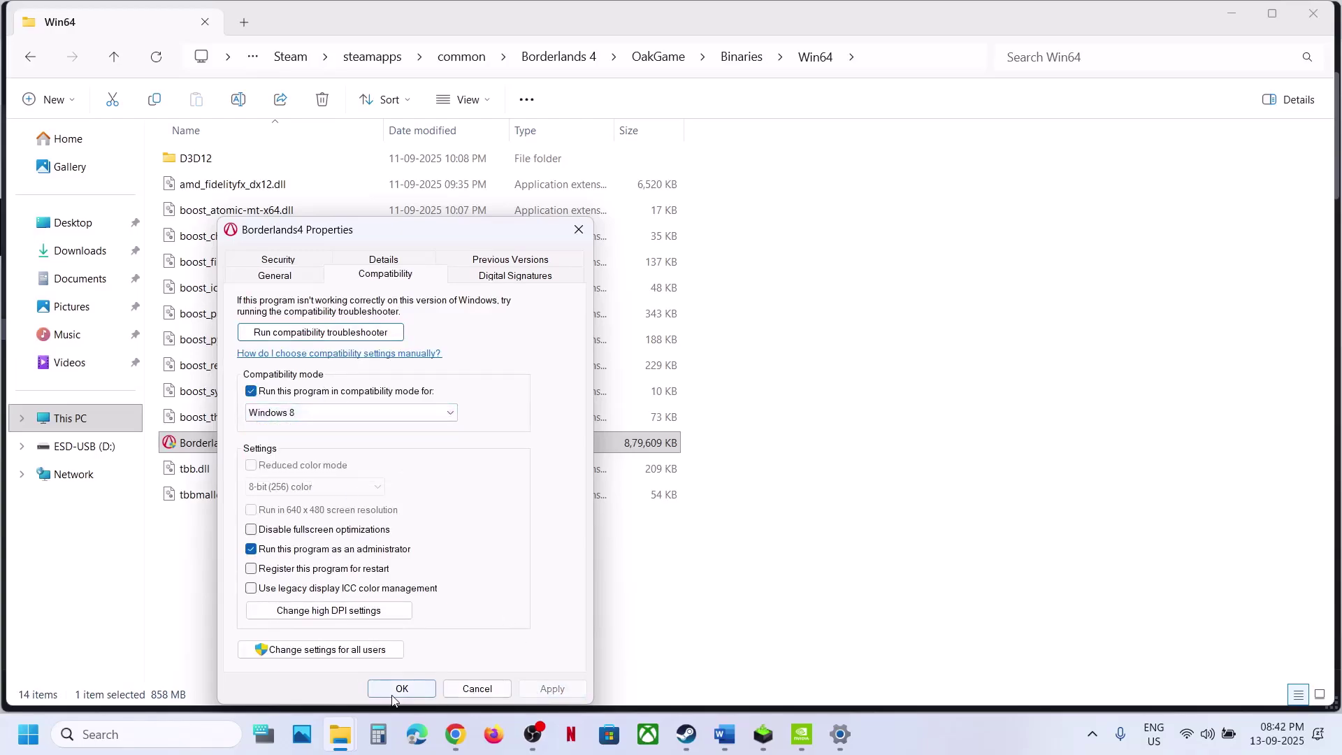
pyautogui.click(332, 415)
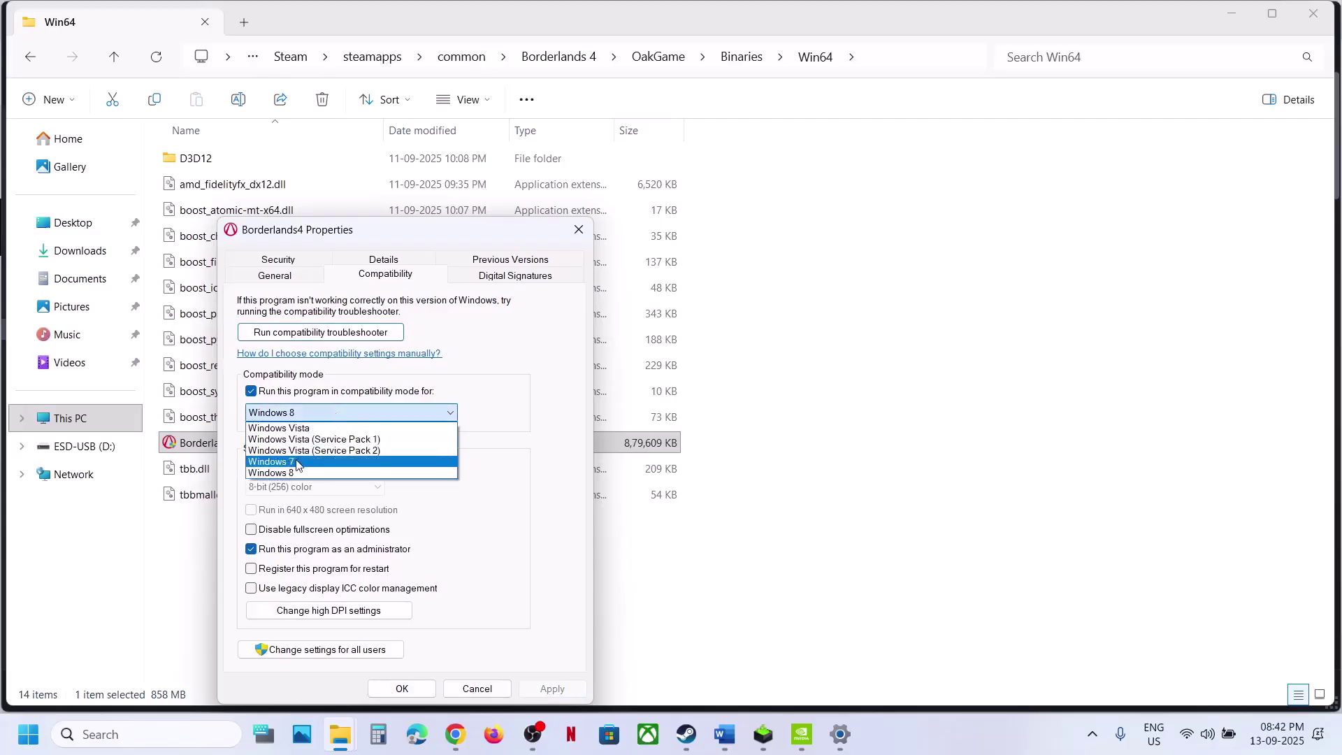
pyautogui.click(296, 464)
pyautogui.click(551, 689)
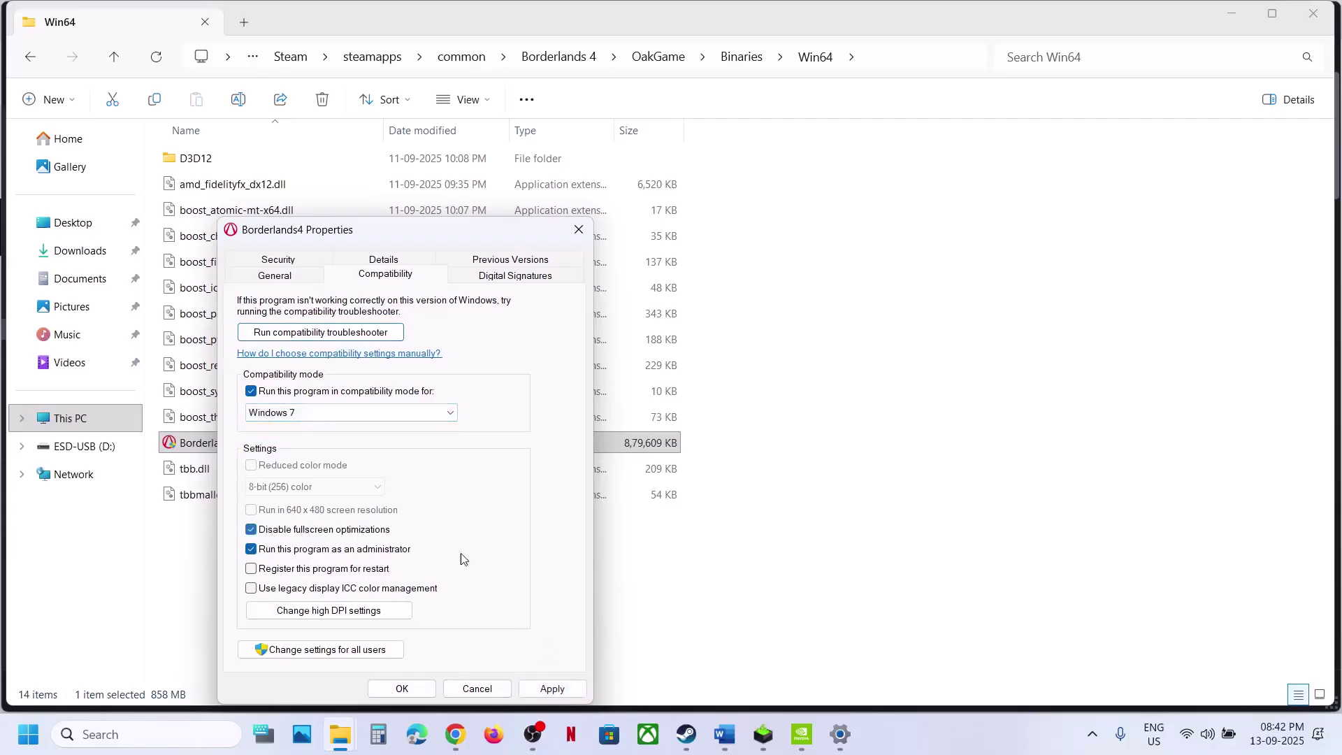
pyautogui.click(402, 688)
# Turn compatibility mode off, re-allow fullscreen optimizations, apply, and close the game folder
pyautogui.rightClick(218, 450)
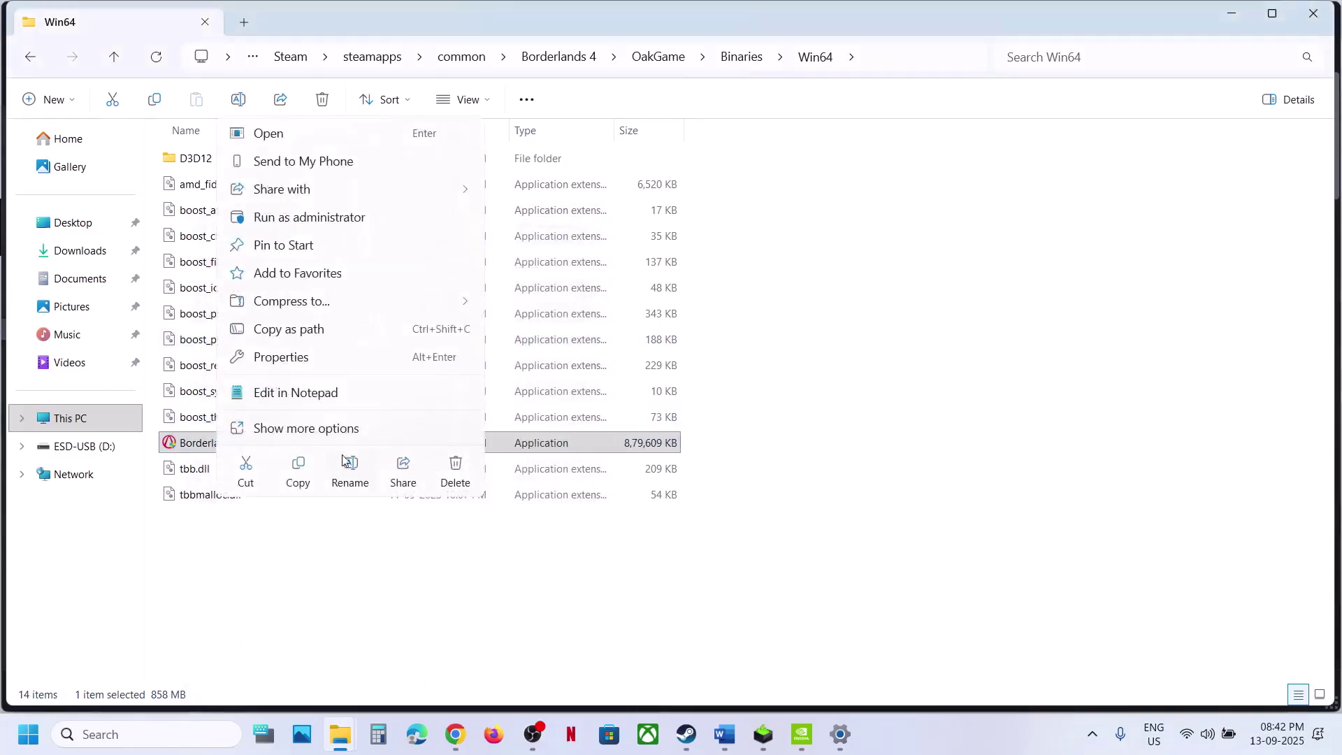
pyautogui.click(294, 364)
pyautogui.click(390, 276)
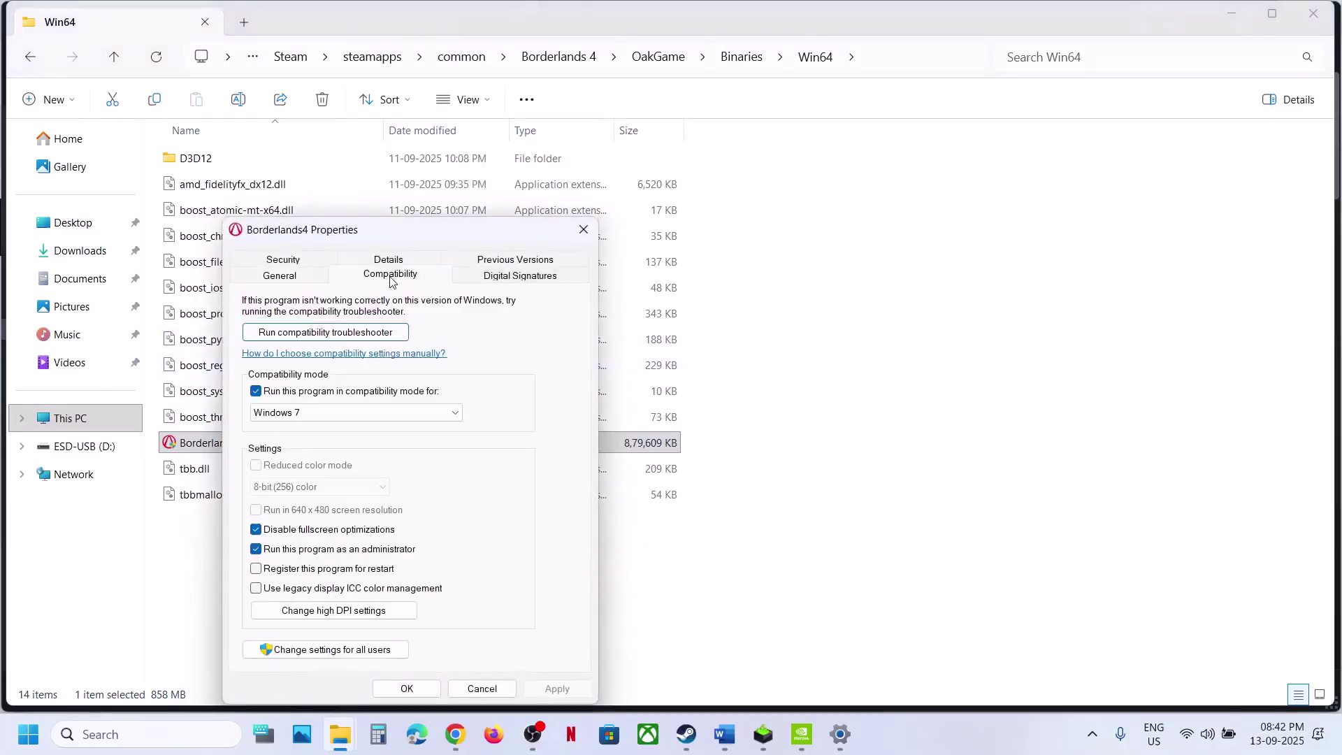
pyautogui.click(265, 393)
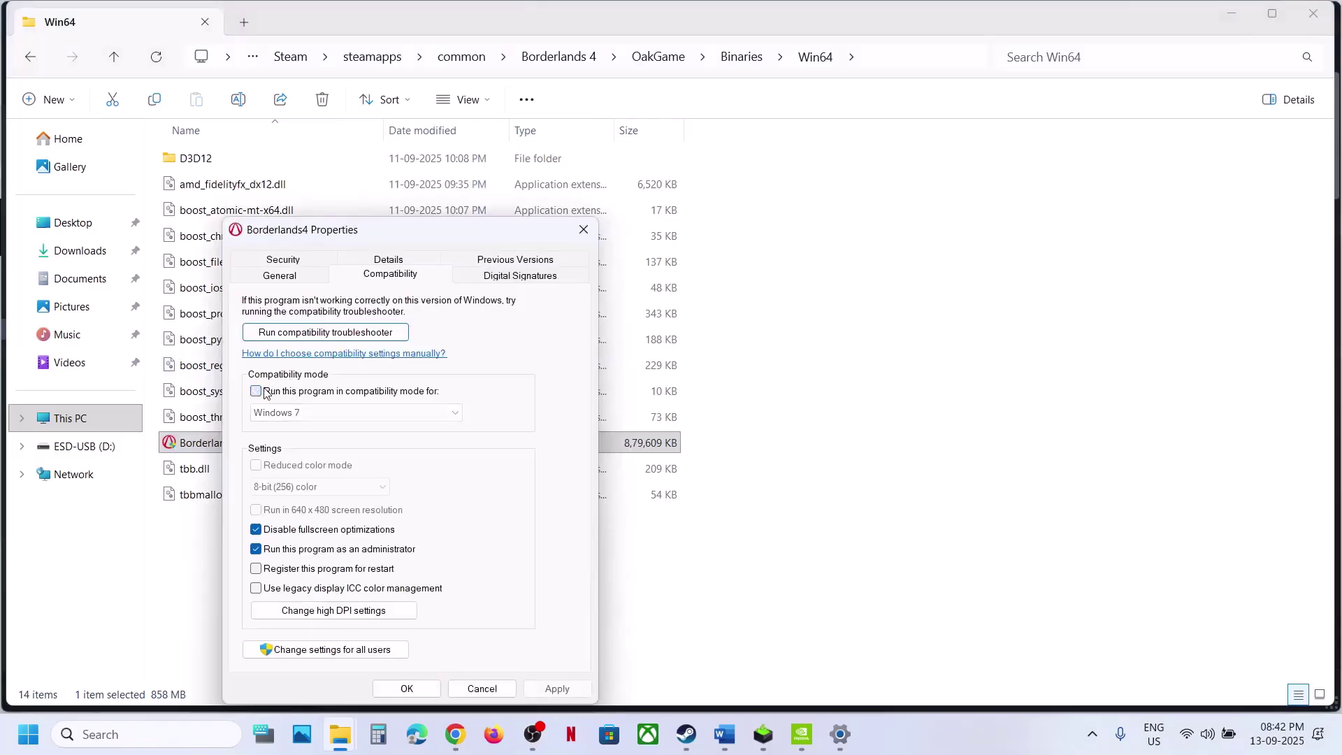
pyautogui.click(256, 531)
pyautogui.click(554, 689)
pyautogui.click(407, 689)
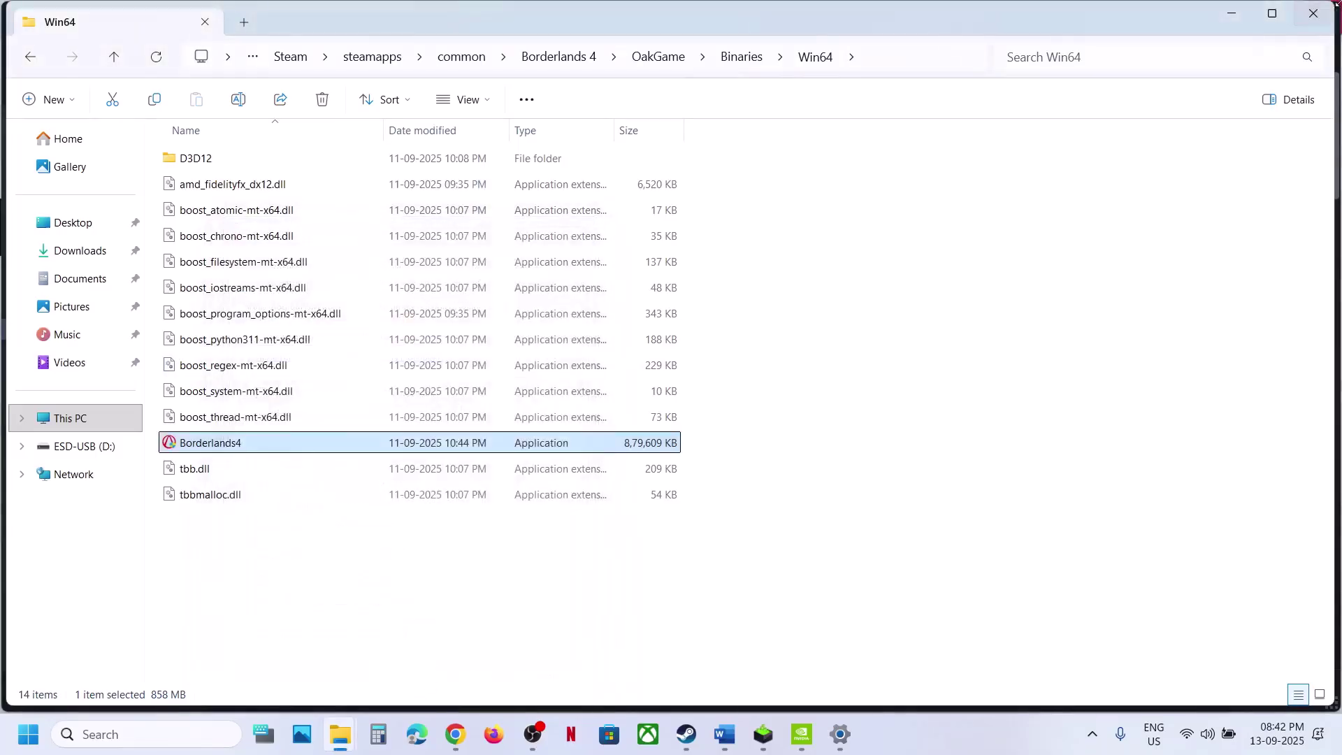
pyautogui.click(1313, 13)
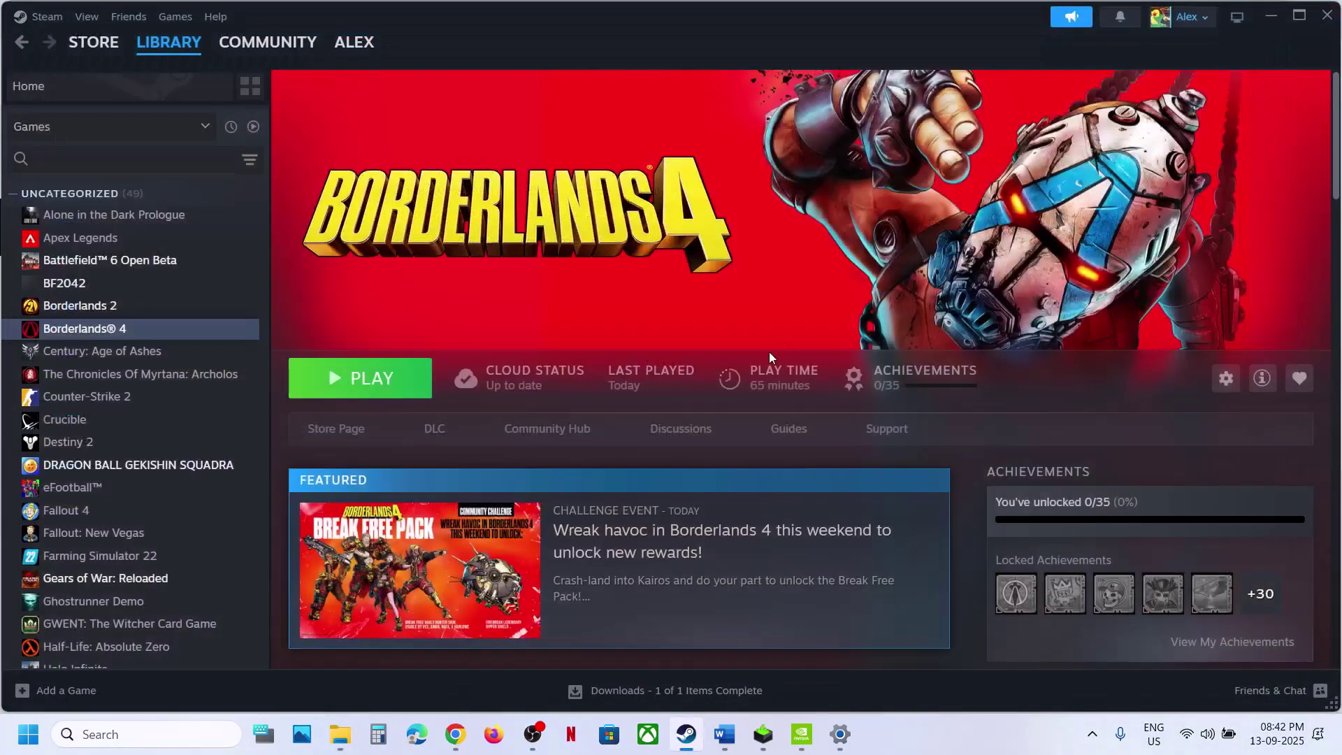
# Highlight Step 15's antivirus exception text through Comodo in Word, then switch to Settings
pyautogui.click(727, 730)
pyautogui.scroll(-2, 592, 393)
pyautogui.moveTo(350, 358); pyautogui.dragTo(285, 396)
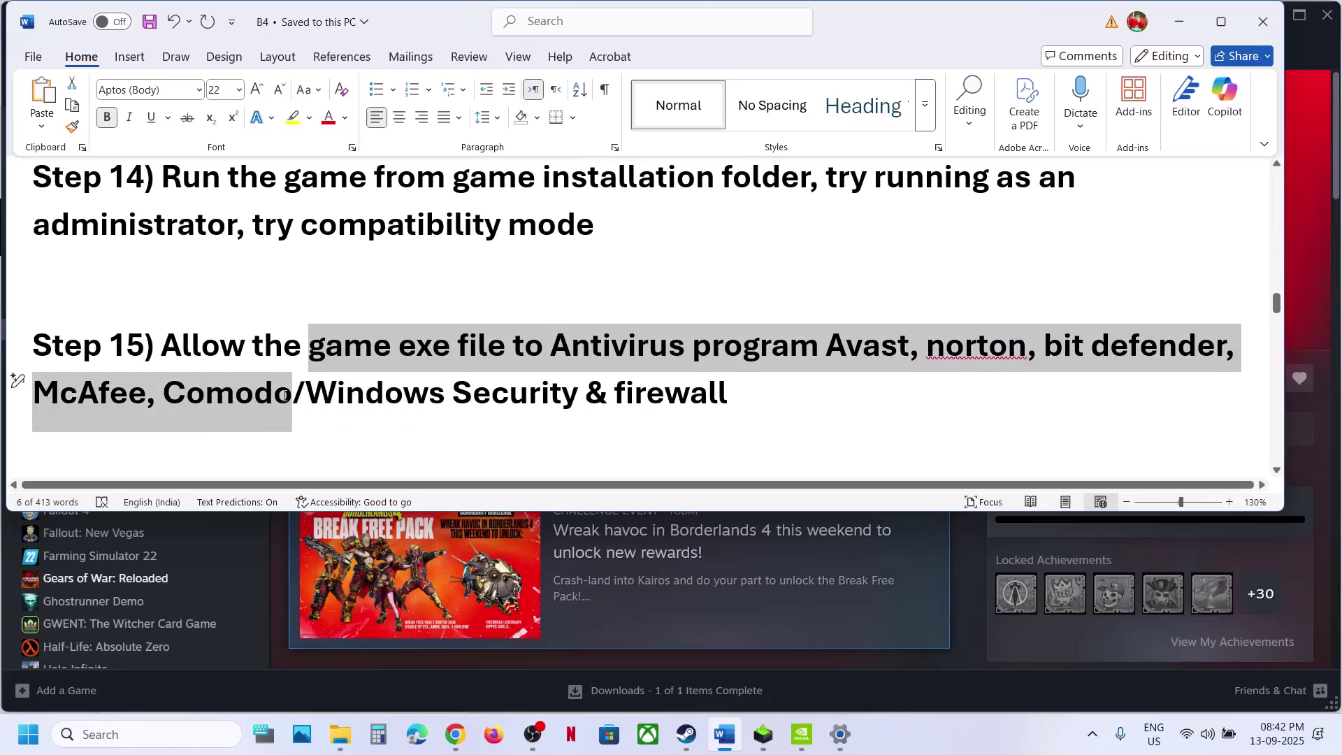
pyautogui.moveTo(284, 394); pyautogui.dragTo(285, 394)
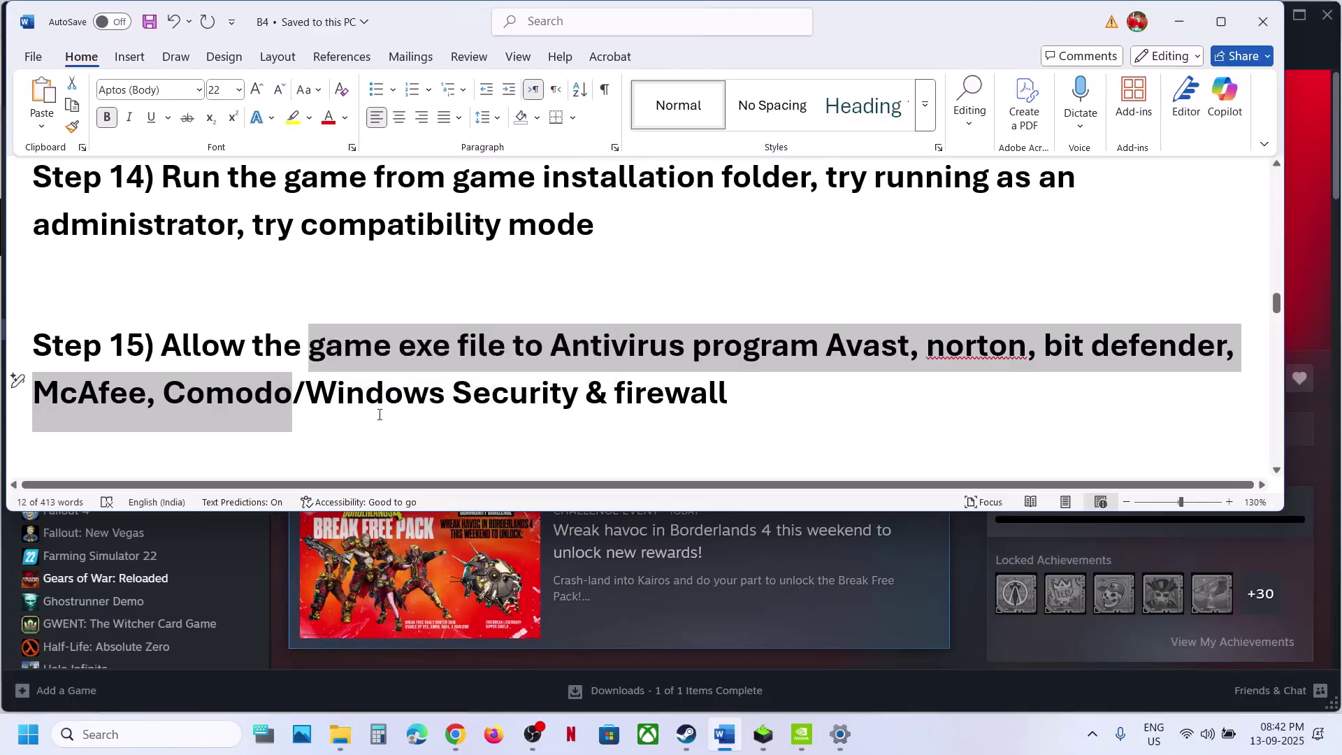
pyautogui.hotkey('alt', 'Tab')
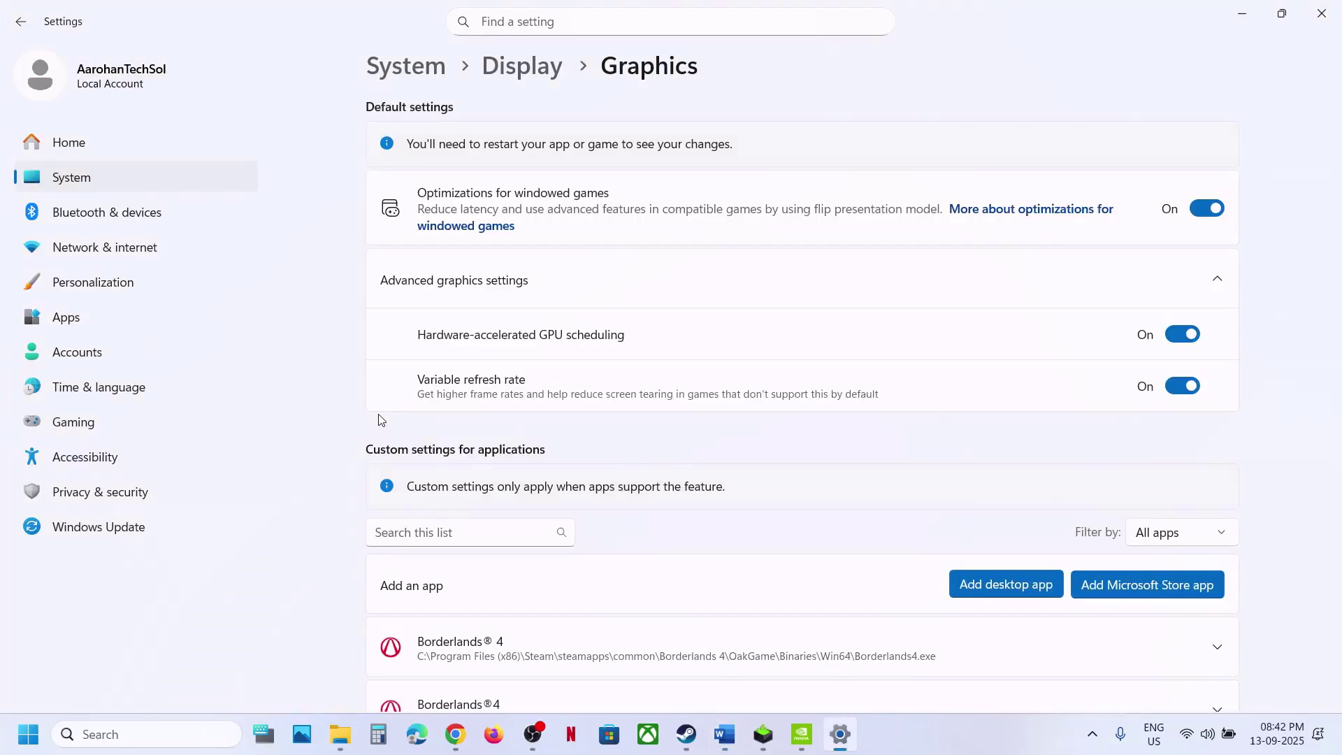
# Open Controlled folder access's allowed apps under ransomware protection, granting admin permission
pyautogui.click(104, 489)
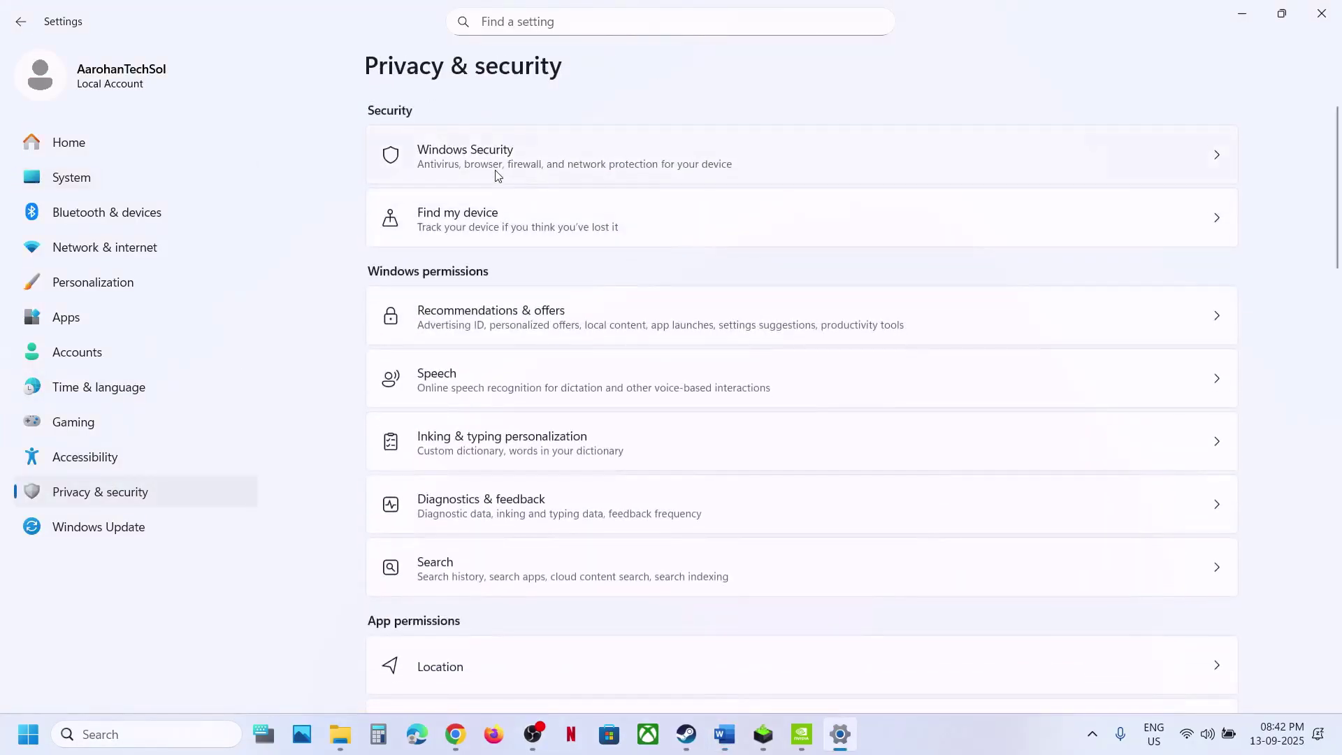
pyautogui.click(496, 173)
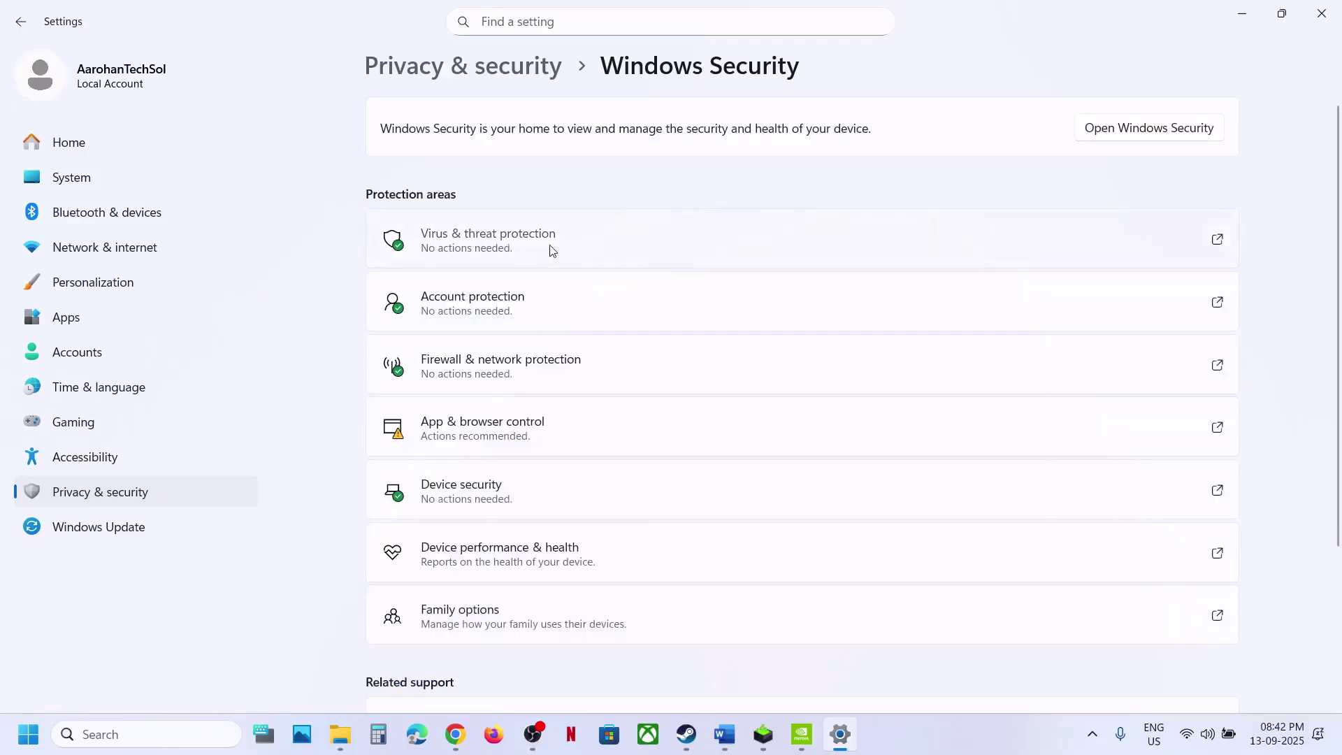
pyautogui.click(551, 250)
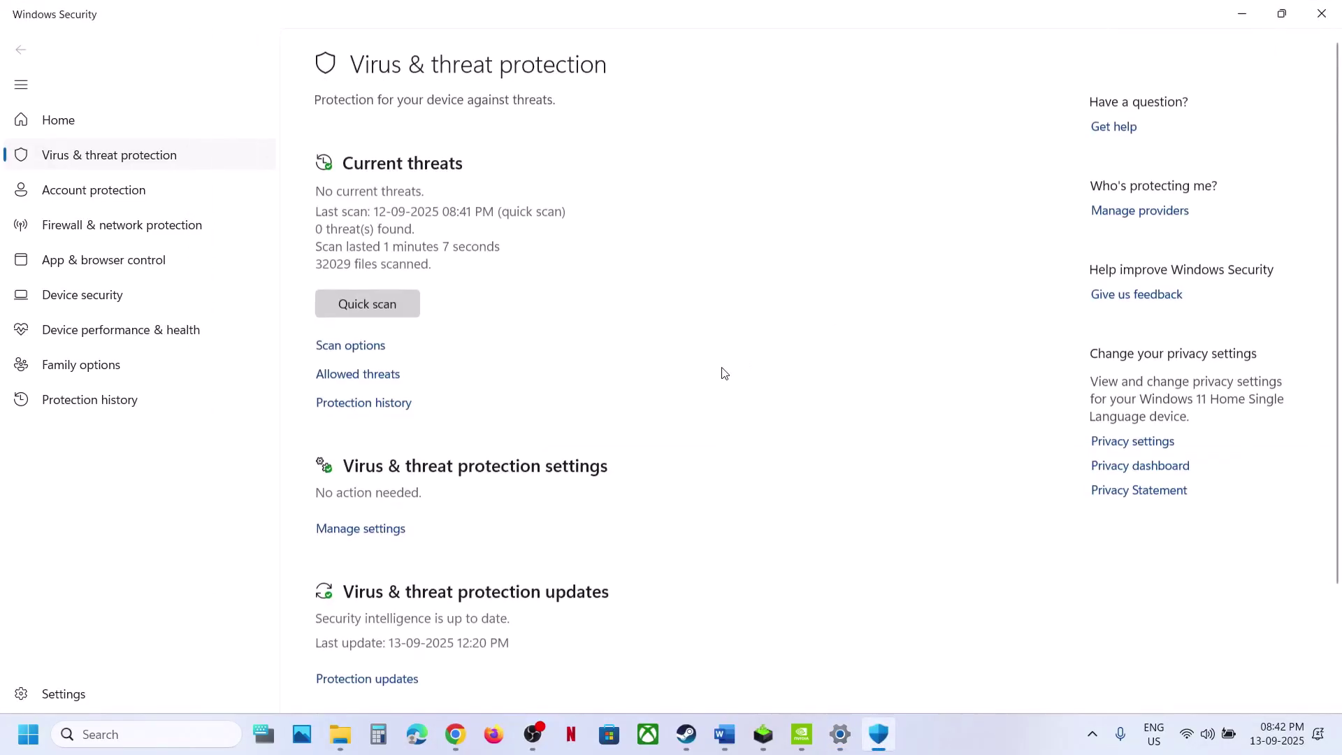
pyautogui.scroll(-3, 464, 531)
pyautogui.click(415, 651)
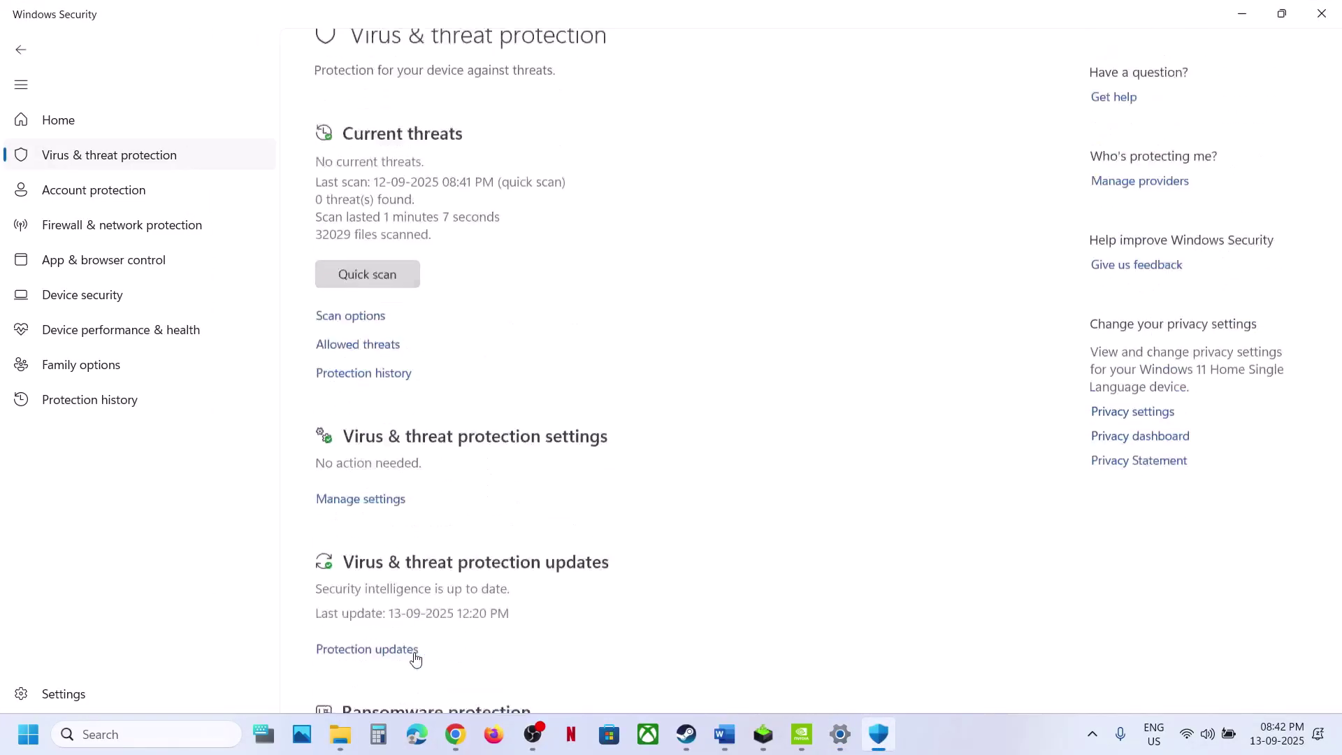
pyautogui.click(382, 381)
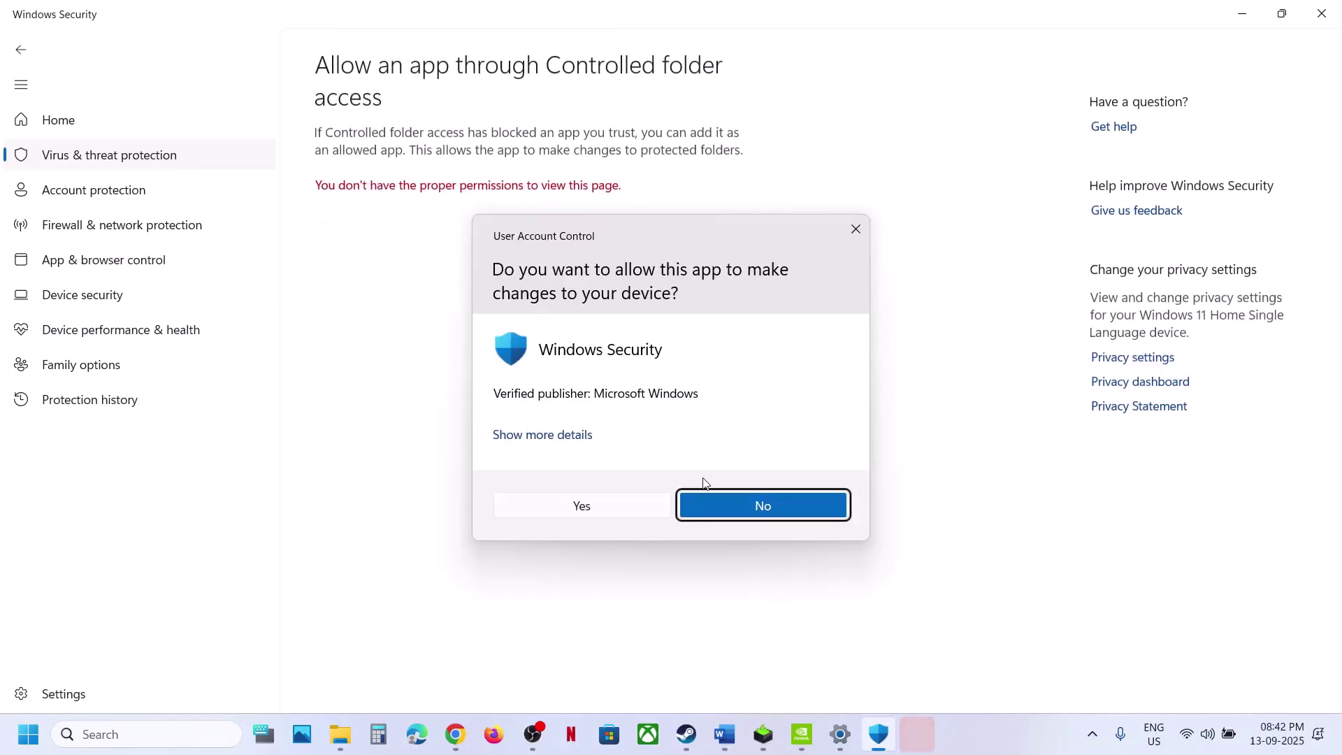
pyautogui.click(606, 509)
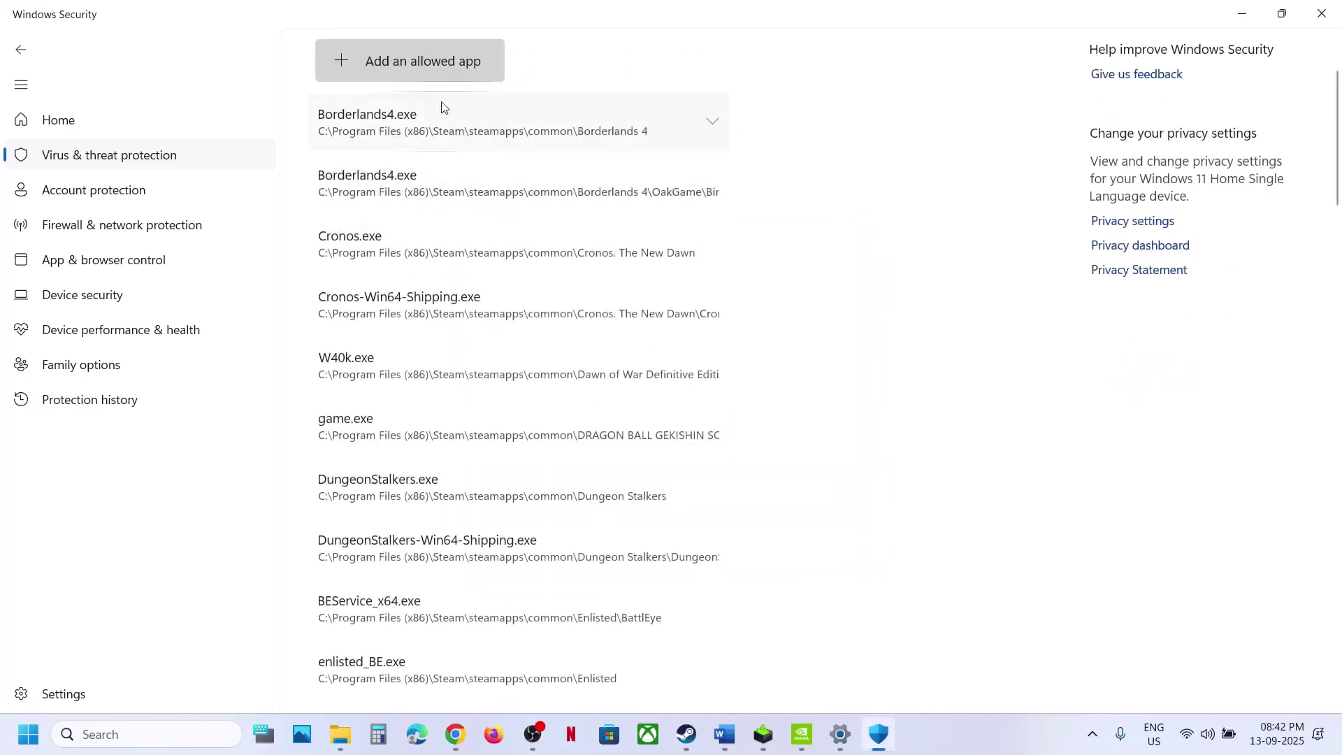
# Allow the Borderlands4.exe launcher from the game's root folder
pyautogui.click(418, 70)
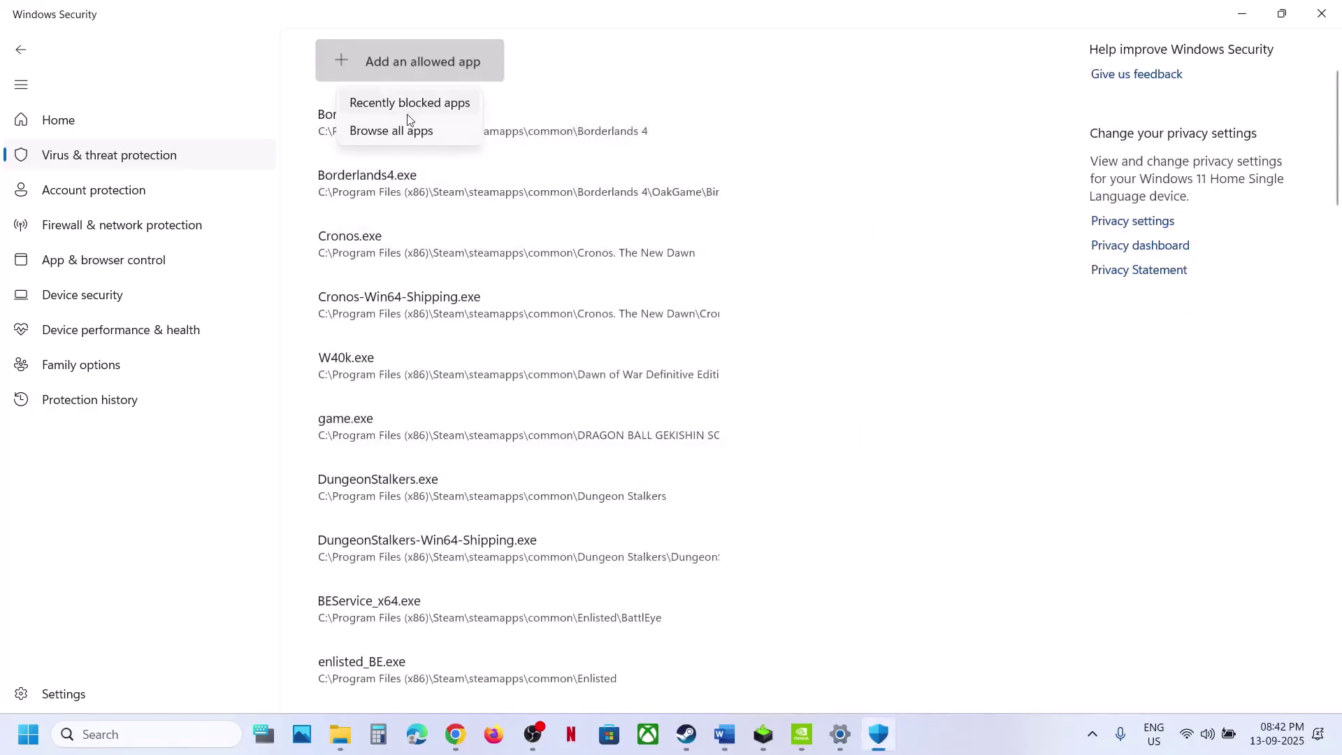
pyautogui.click(403, 126)
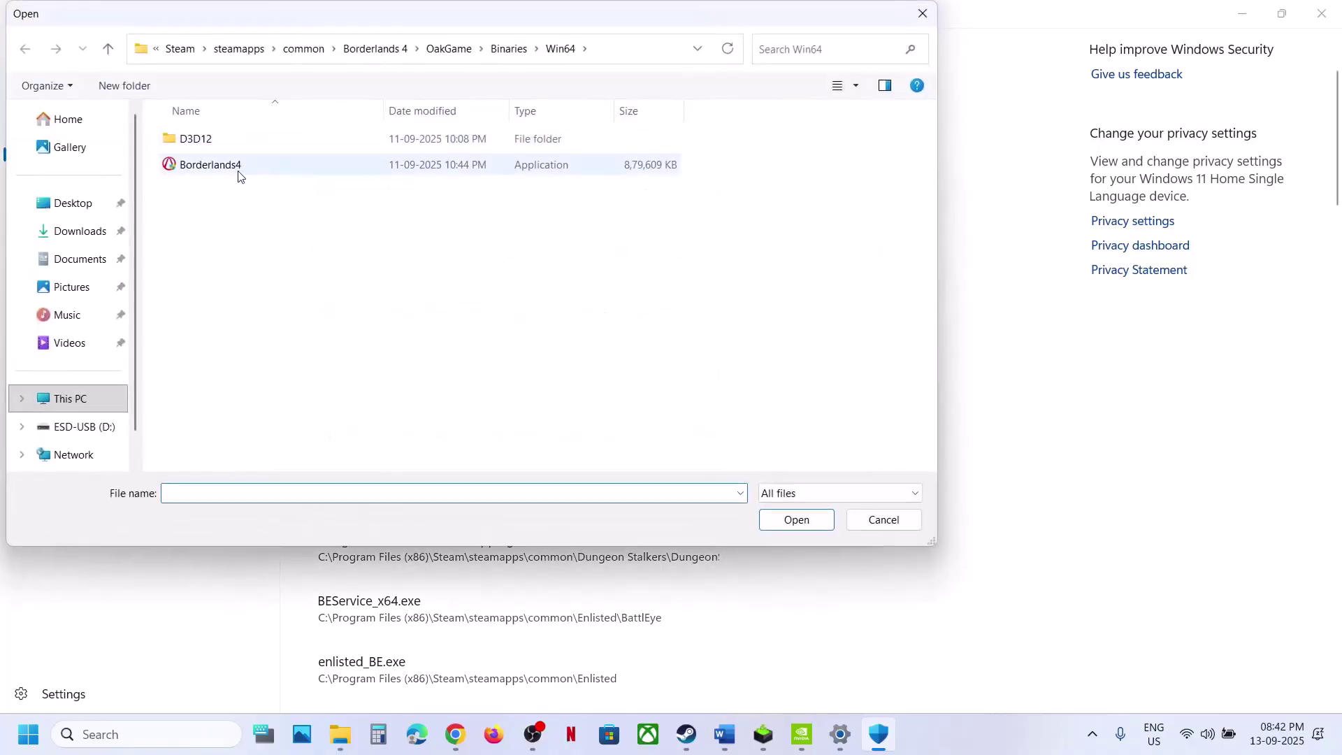
pyautogui.click(376, 48)
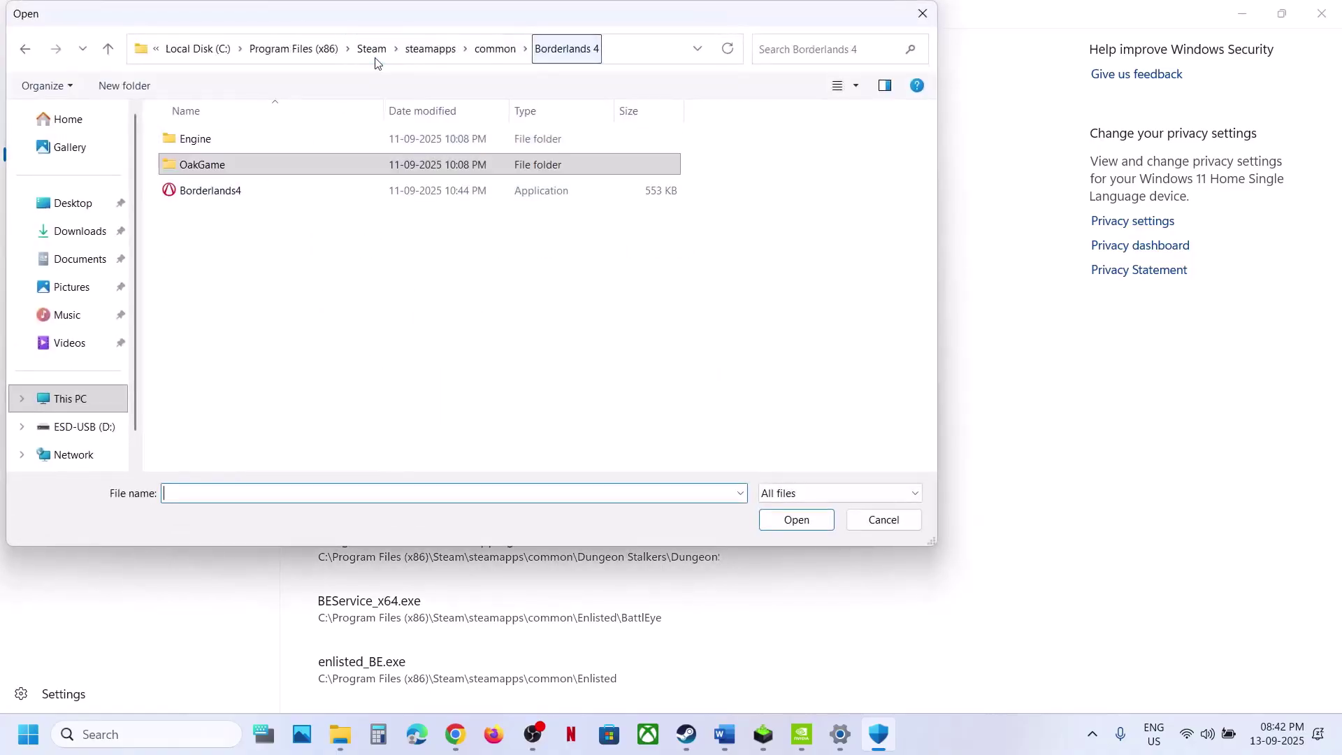
pyautogui.click(243, 186)
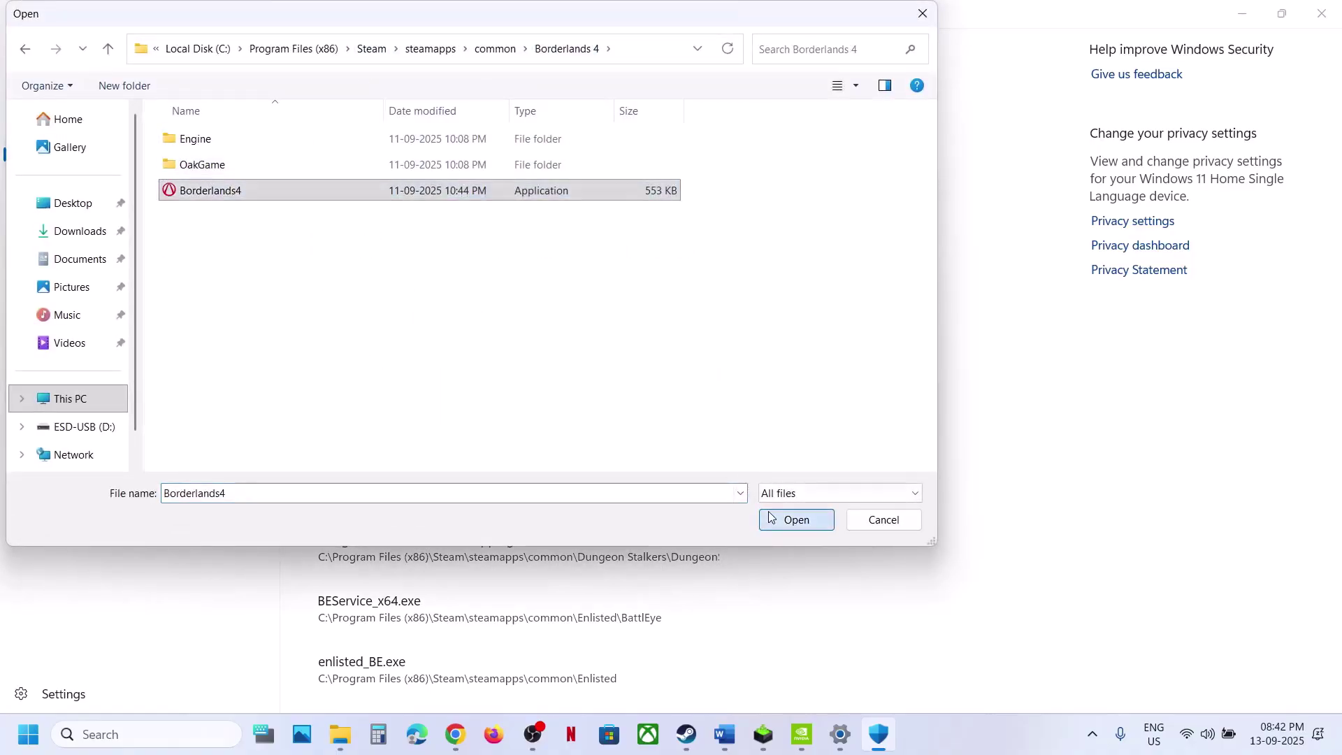
pyautogui.click(797, 519)
# Allow the Borderlands4.exe from OakGame\Binaries\Win64 as a second app
pyautogui.click(422, 69)
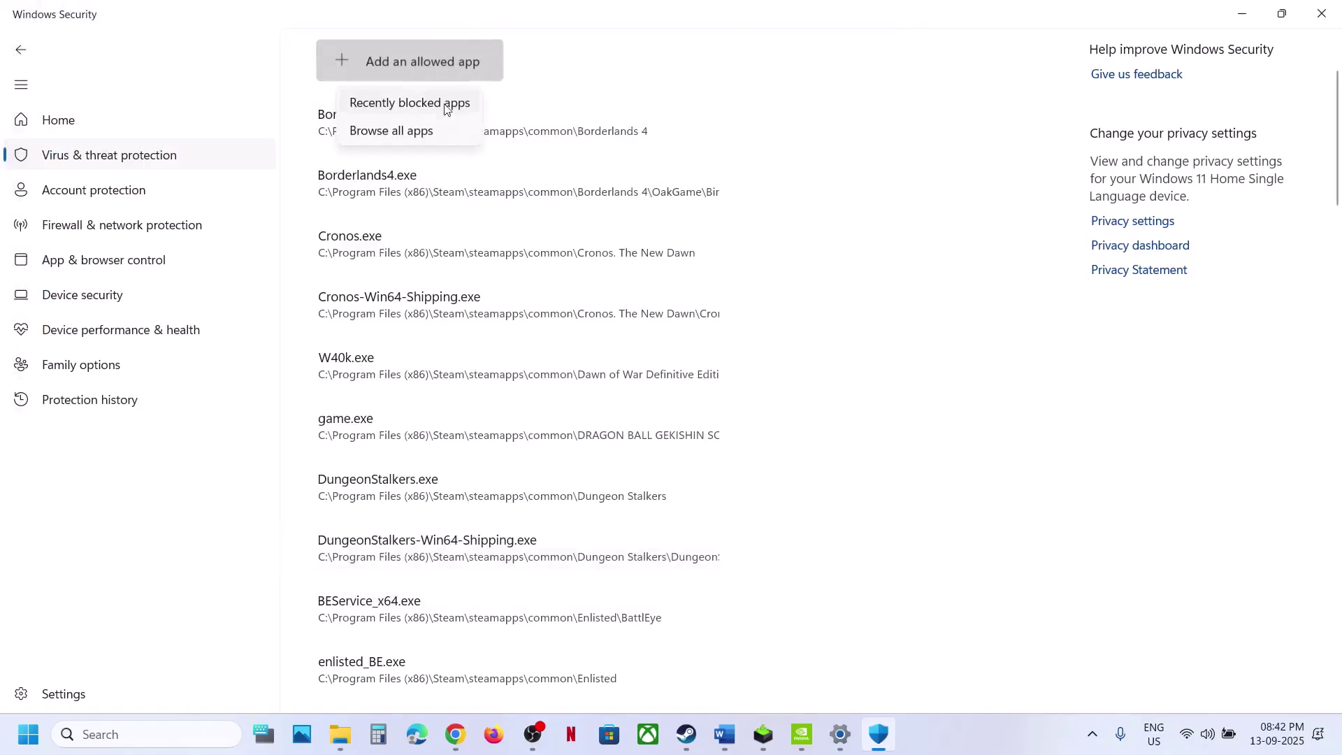
pyautogui.click(422, 131)
pyautogui.click(222, 168)
pyautogui.doubleClick(221, 168)
pyautogui.doubleClick(213, 139)
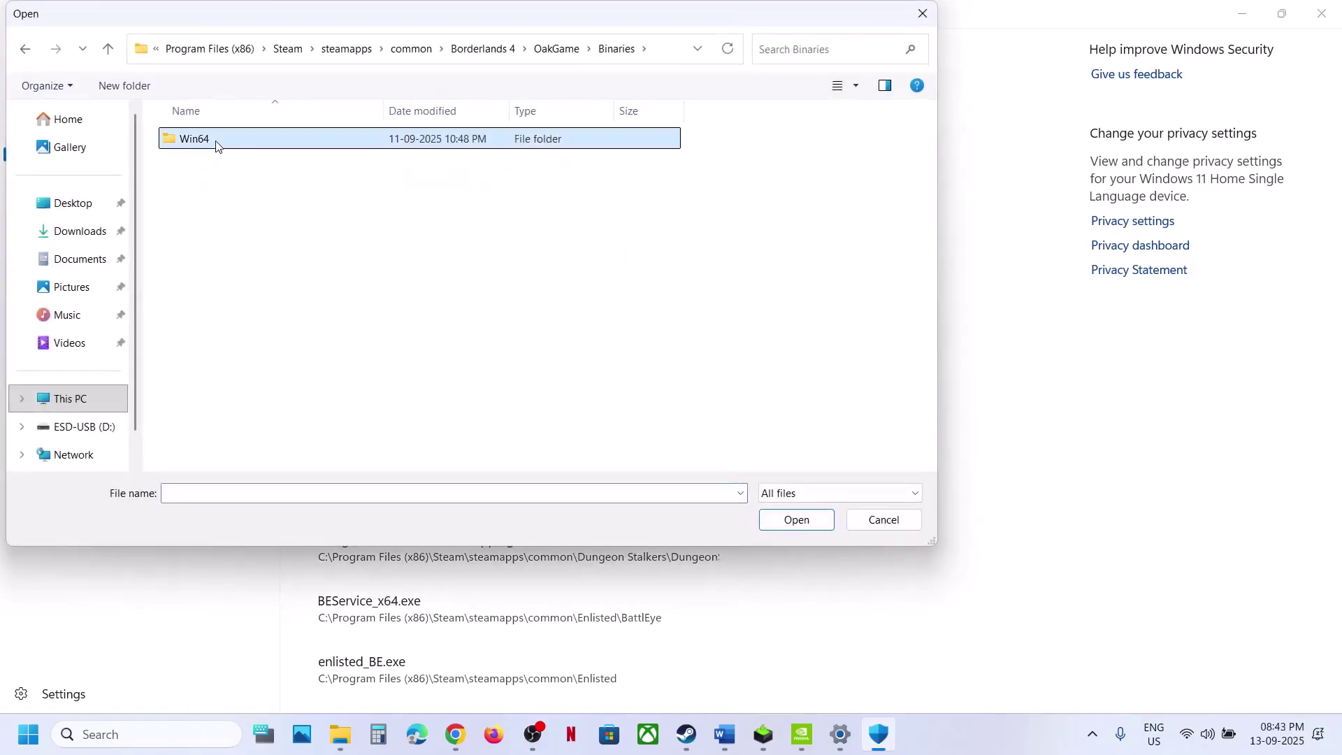
pyautogui.doubleClick(214, 139)
pyautogui.click(224, 166)
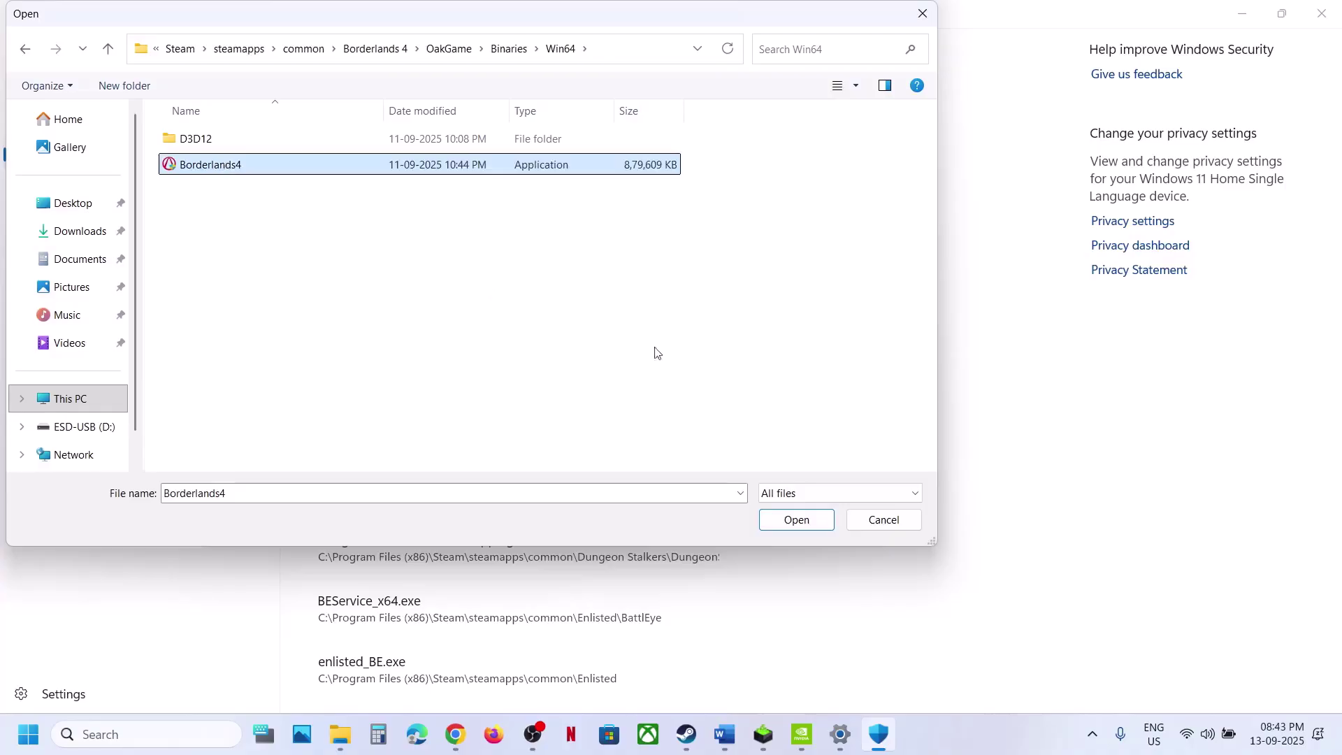
pyautogui.click(797, 520)
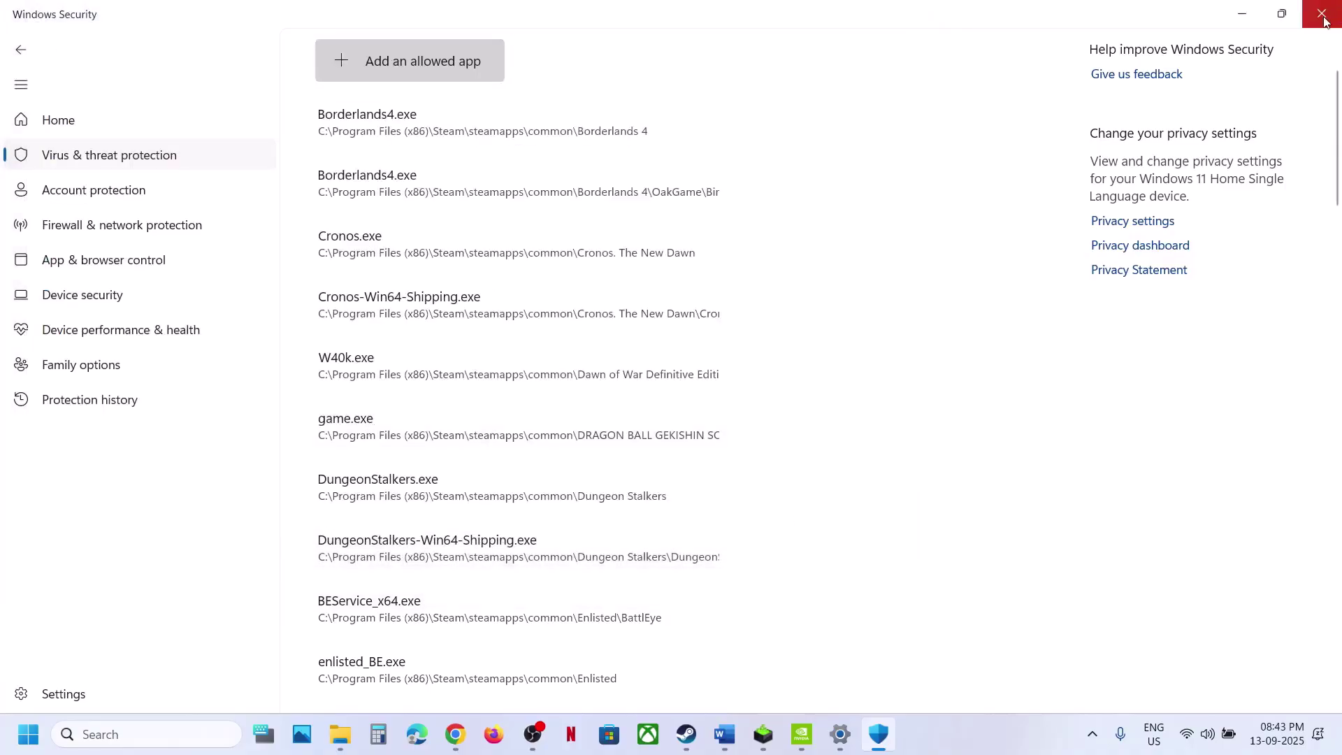
# Close Windows Security and Settings, then highlight Step 16's heading in Word
pyautogui.click(1324, 20)
pyautogui.click(1320, 23)
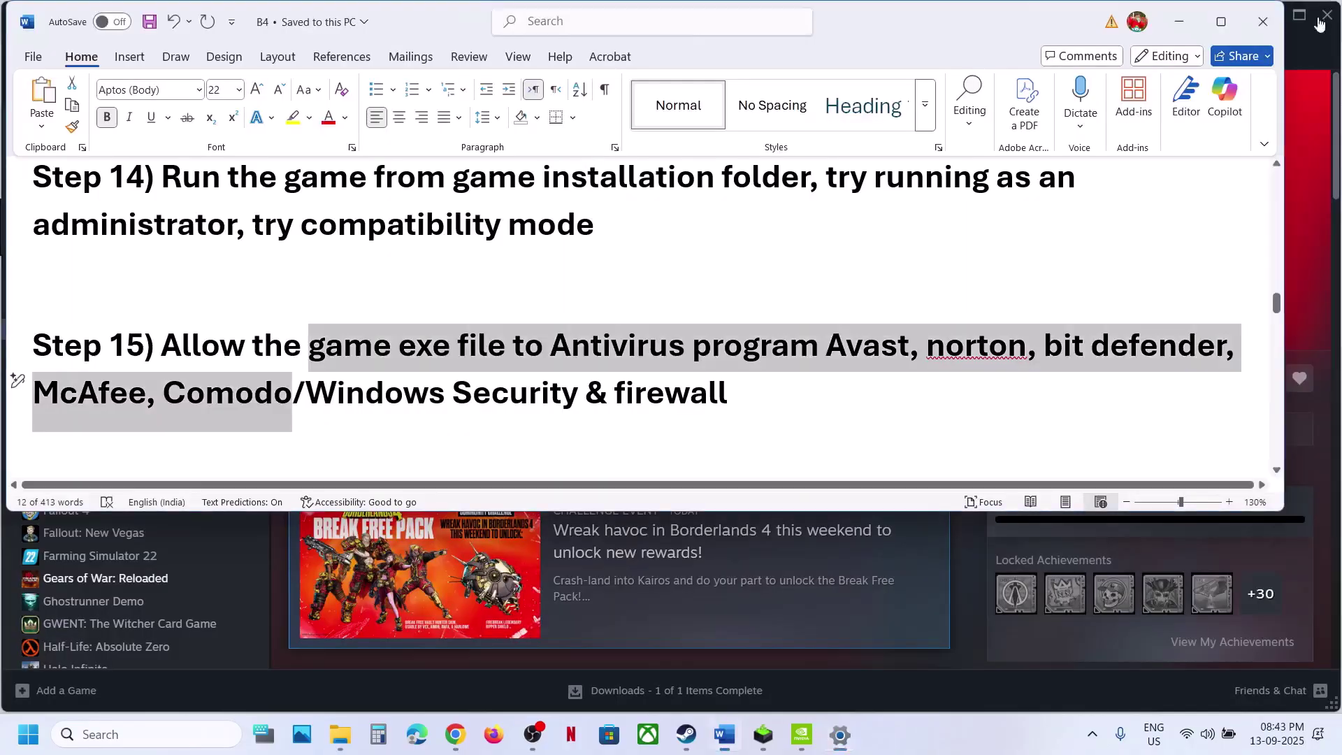
pyautogui.scroll(-3, 461, 365)
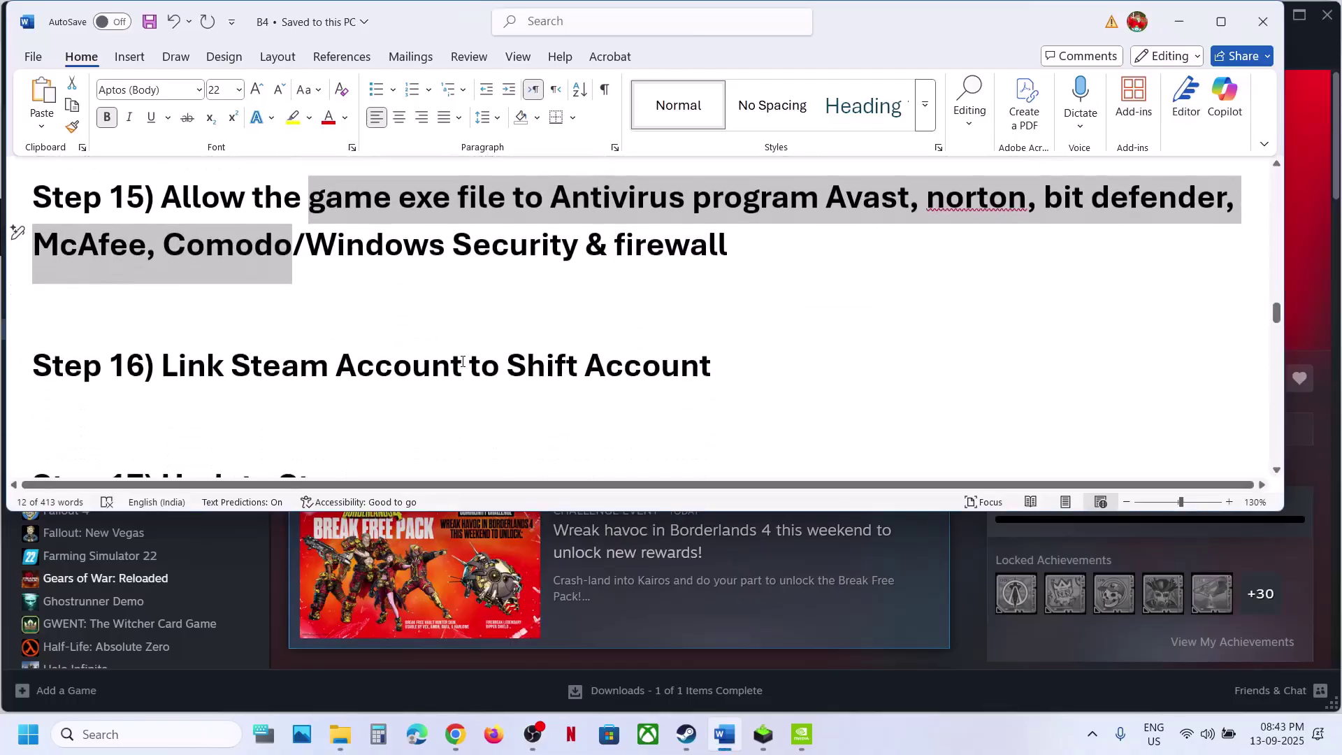
pyautogui.moveTo(176, 381); pyautogui.dragTo(652, 375)
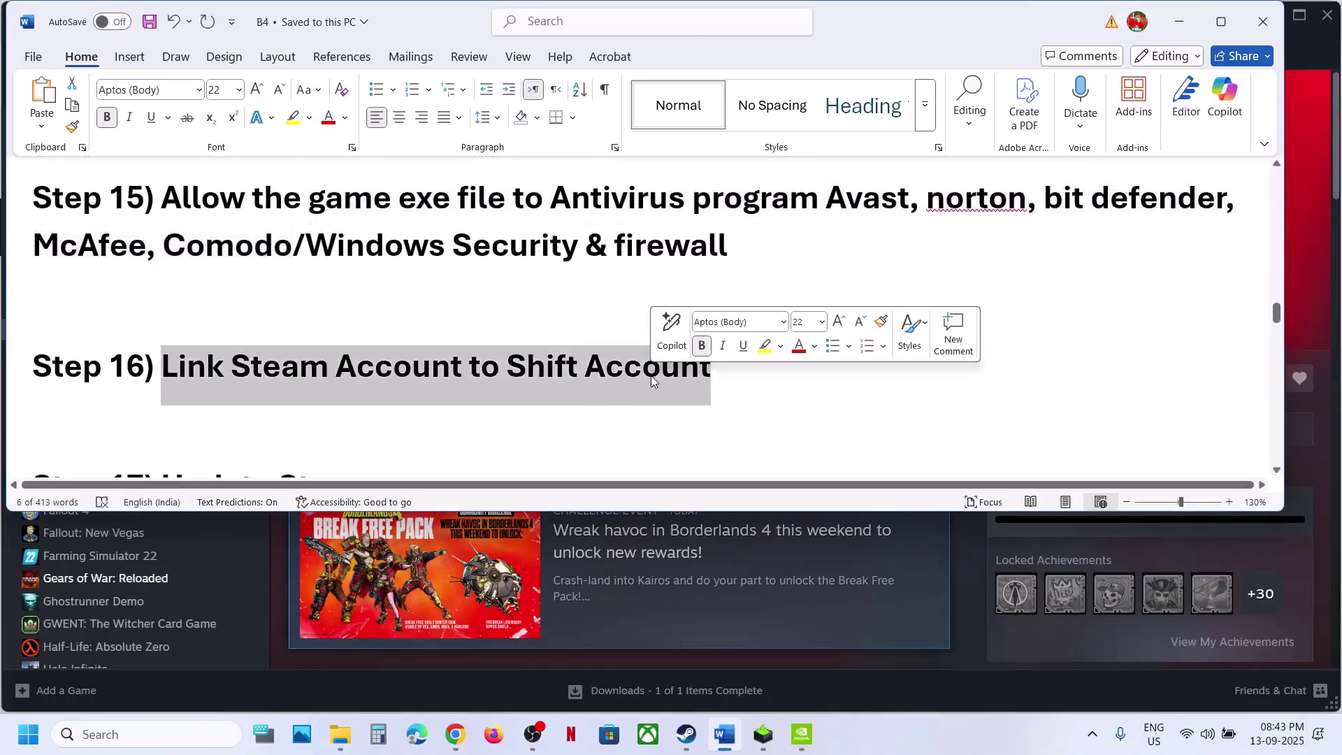
# Reach SHiFT from borderlands.2k.com's menu and sign in with Steam so Steam shows Linked
pyautogui.click(651, 375)
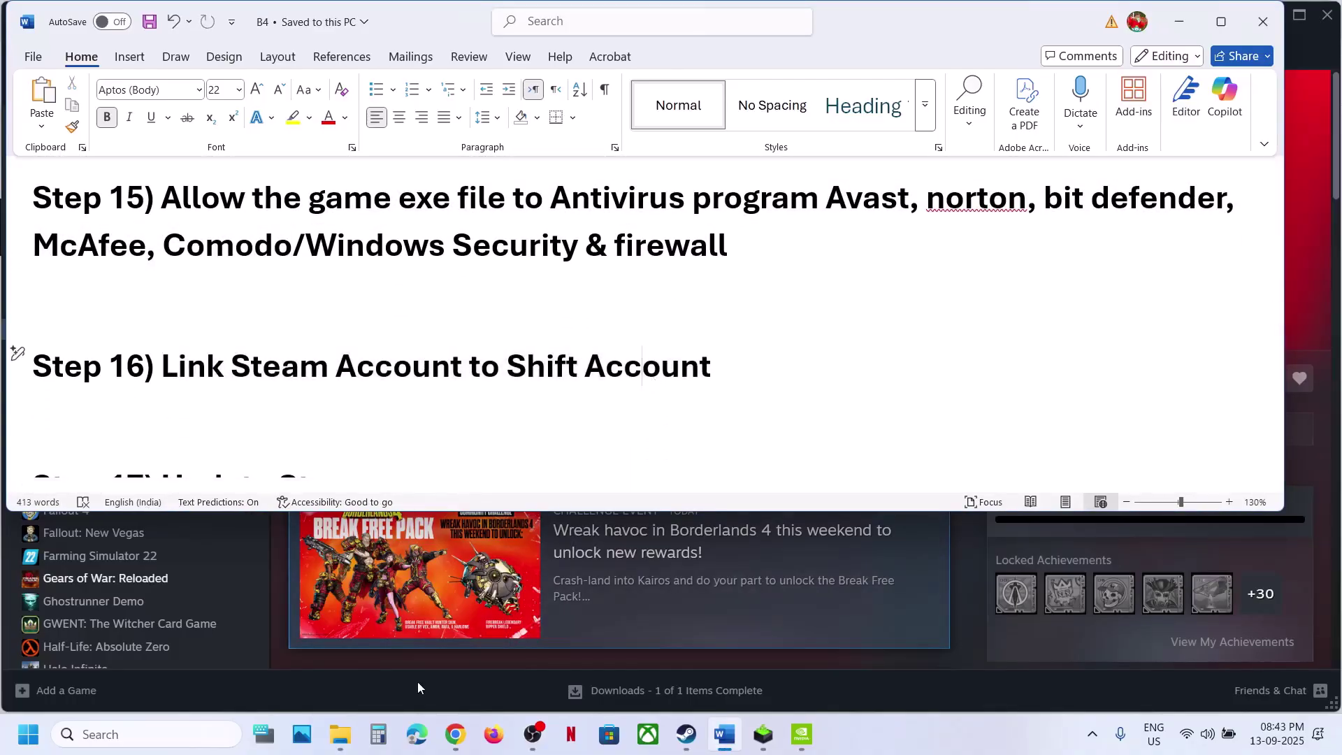
pyautogui.click(455, 734)
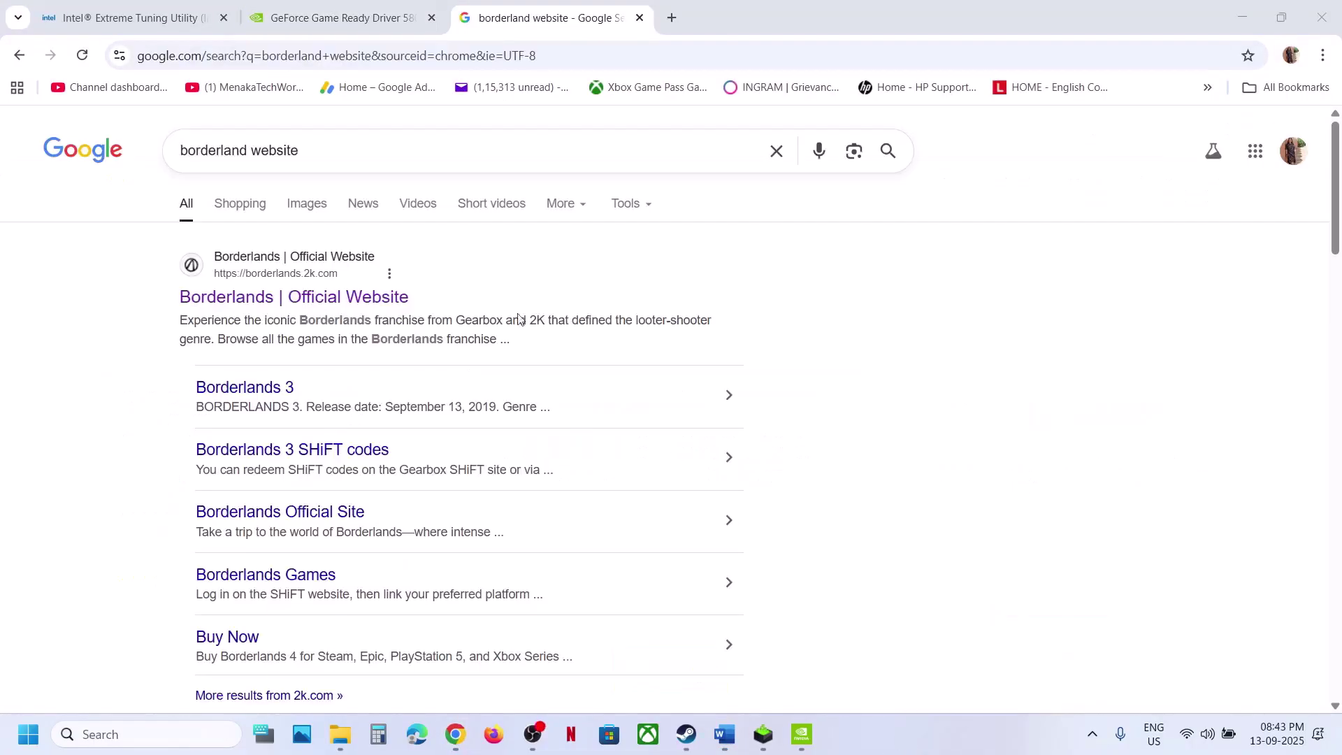
pyautogui.click(299, 295)
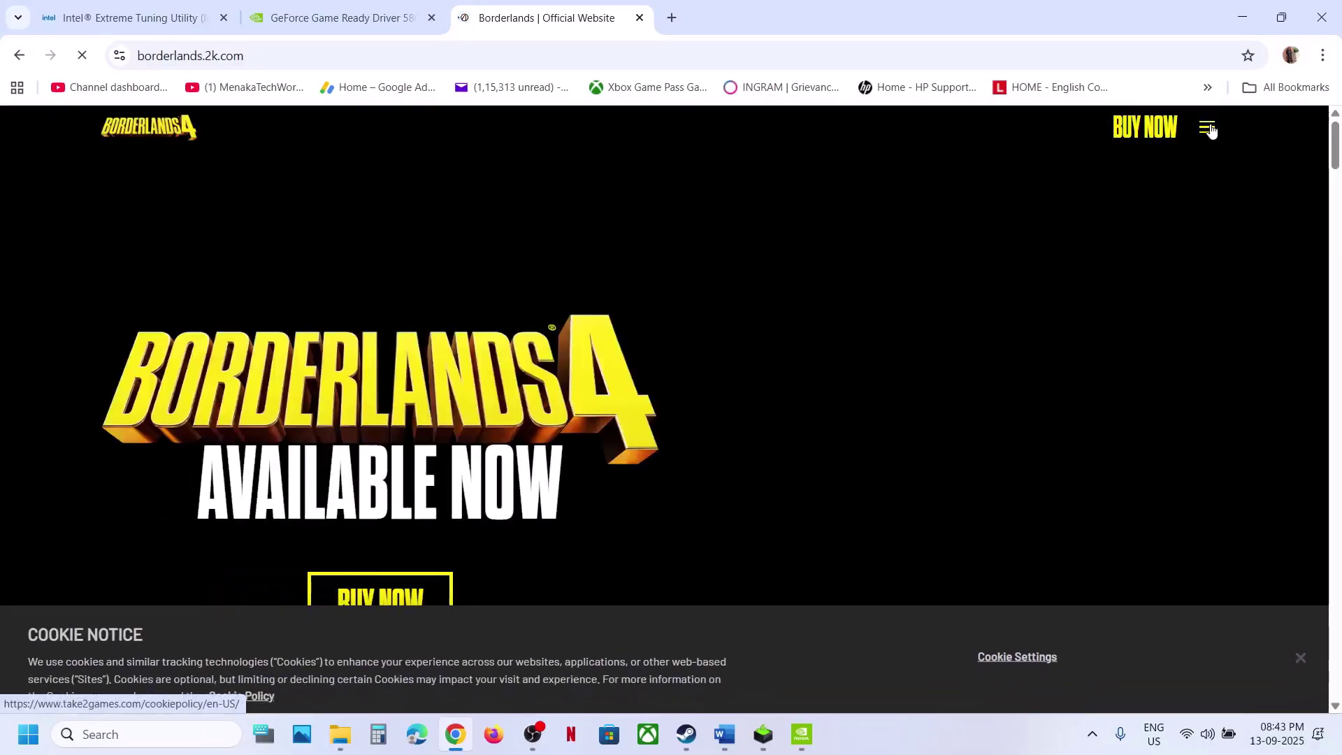
pyautogui.click(1207, 128)
pyautogui.scroll(-1, 1209, 338)
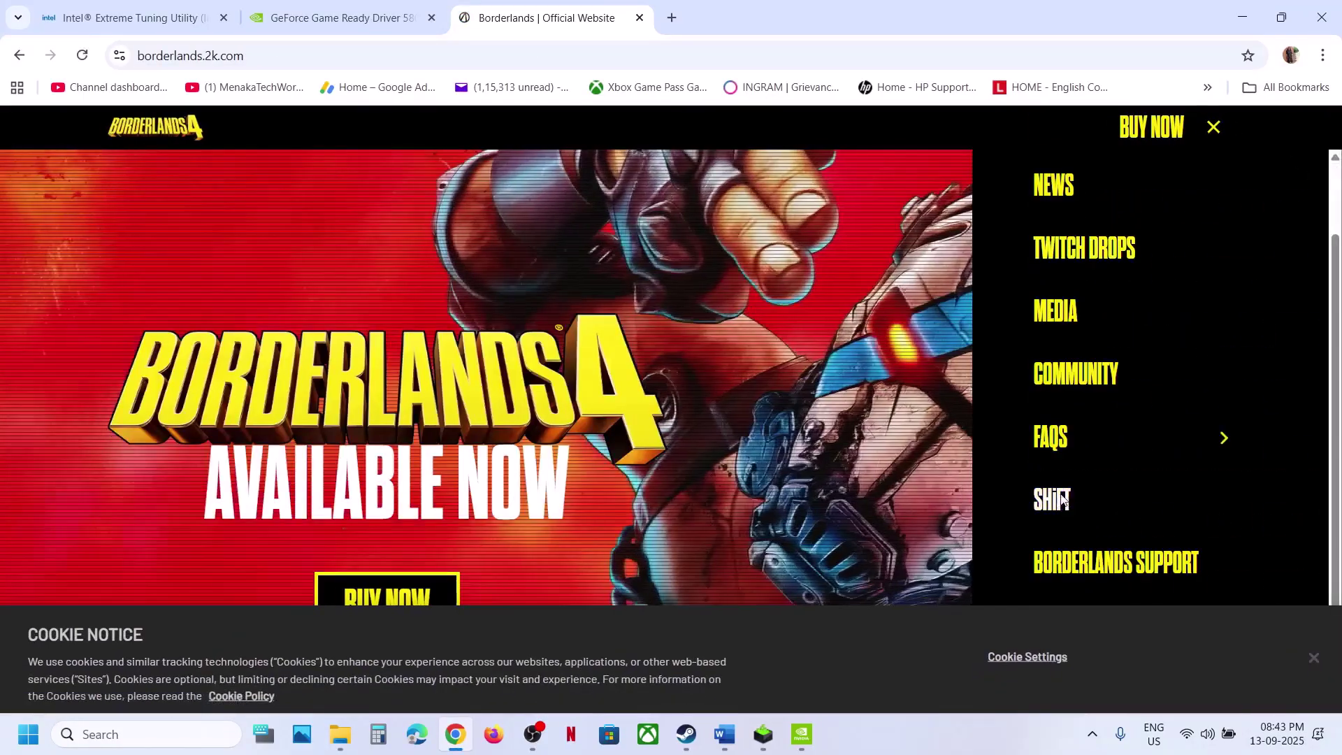
pyautogui.click(1054, 499)
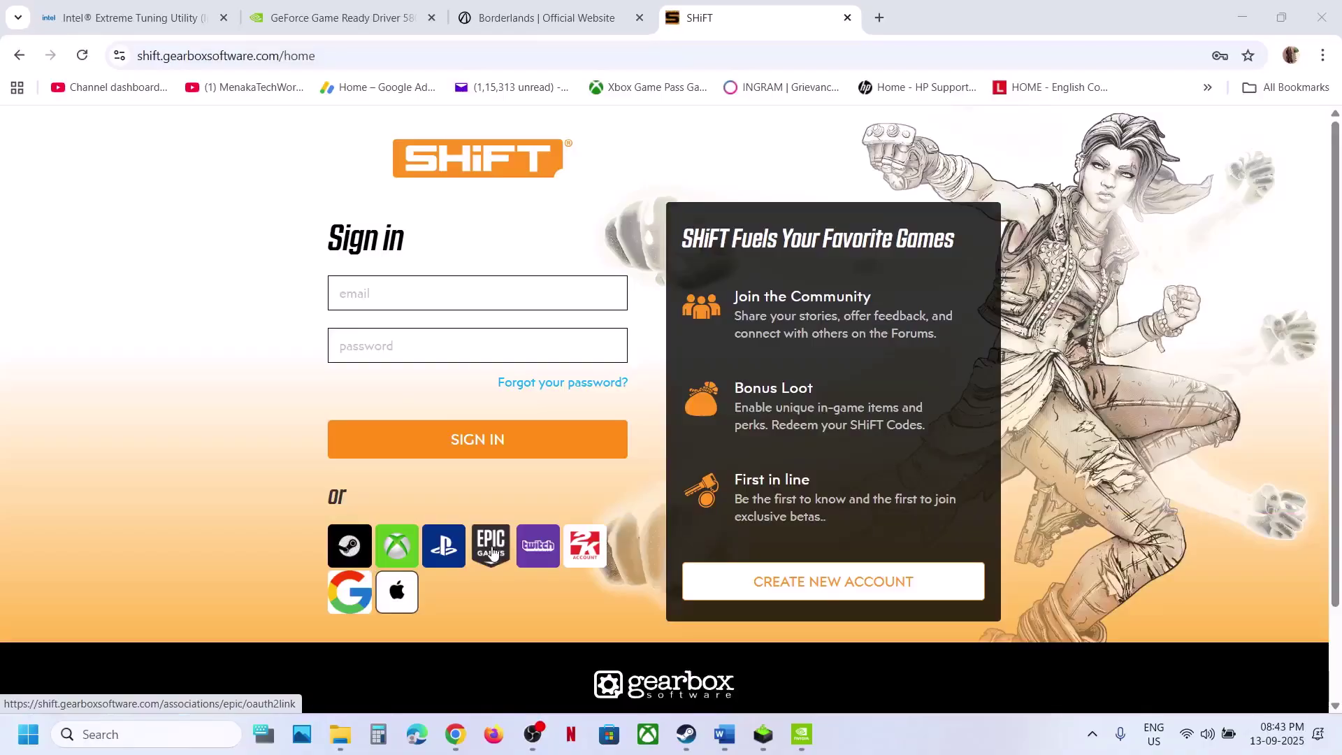
pyautogui.click(351, 546)
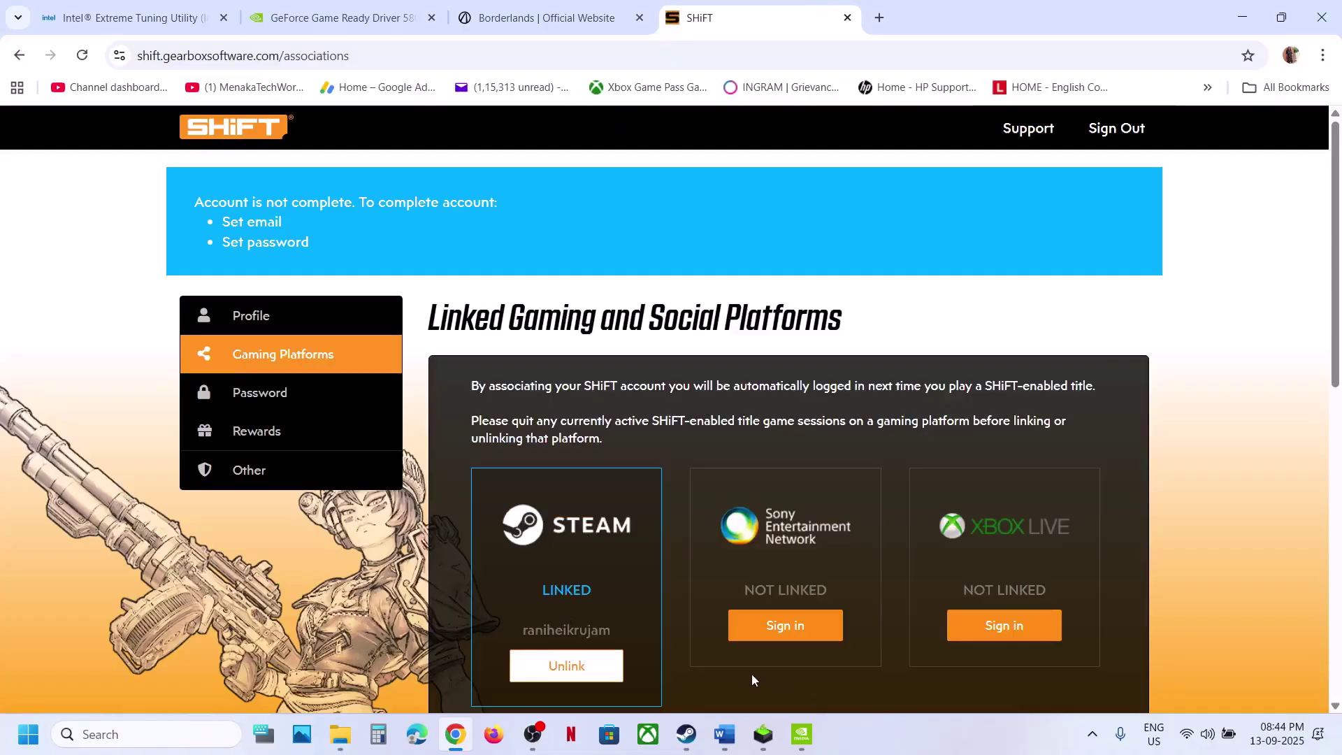
pyautogui.click(725, 735)
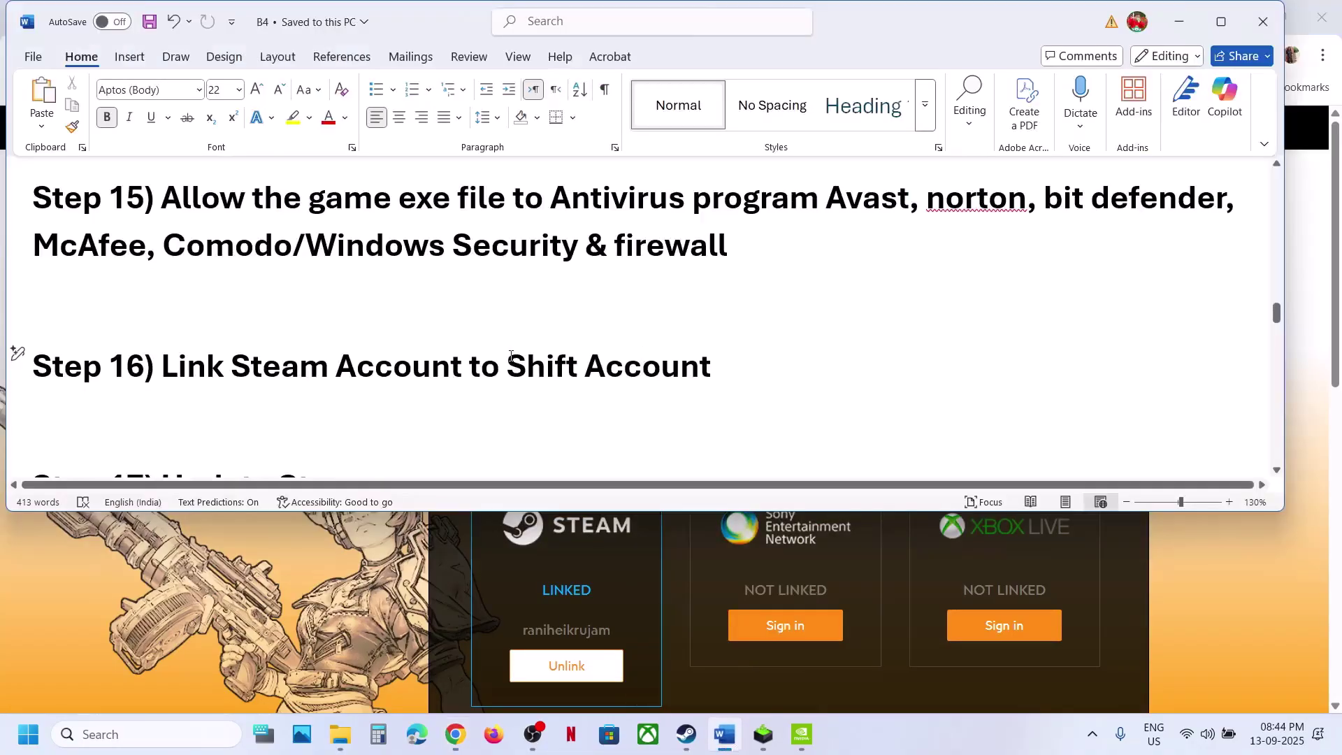
# Run Check for Steam Client Updates from Steam's menu
pyautogui.scroll(-2, 511, 357)
pyautogui.click(687, 734)
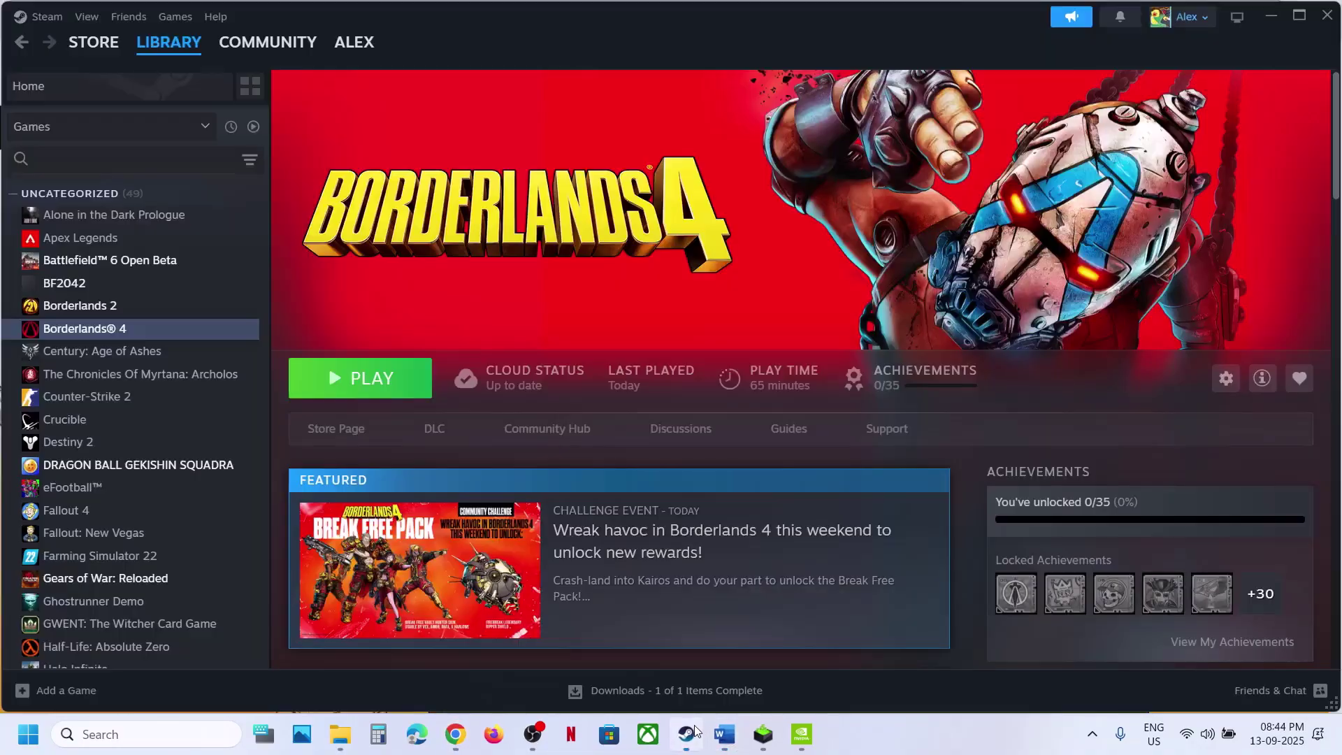
pyautogui.click(44, 16)
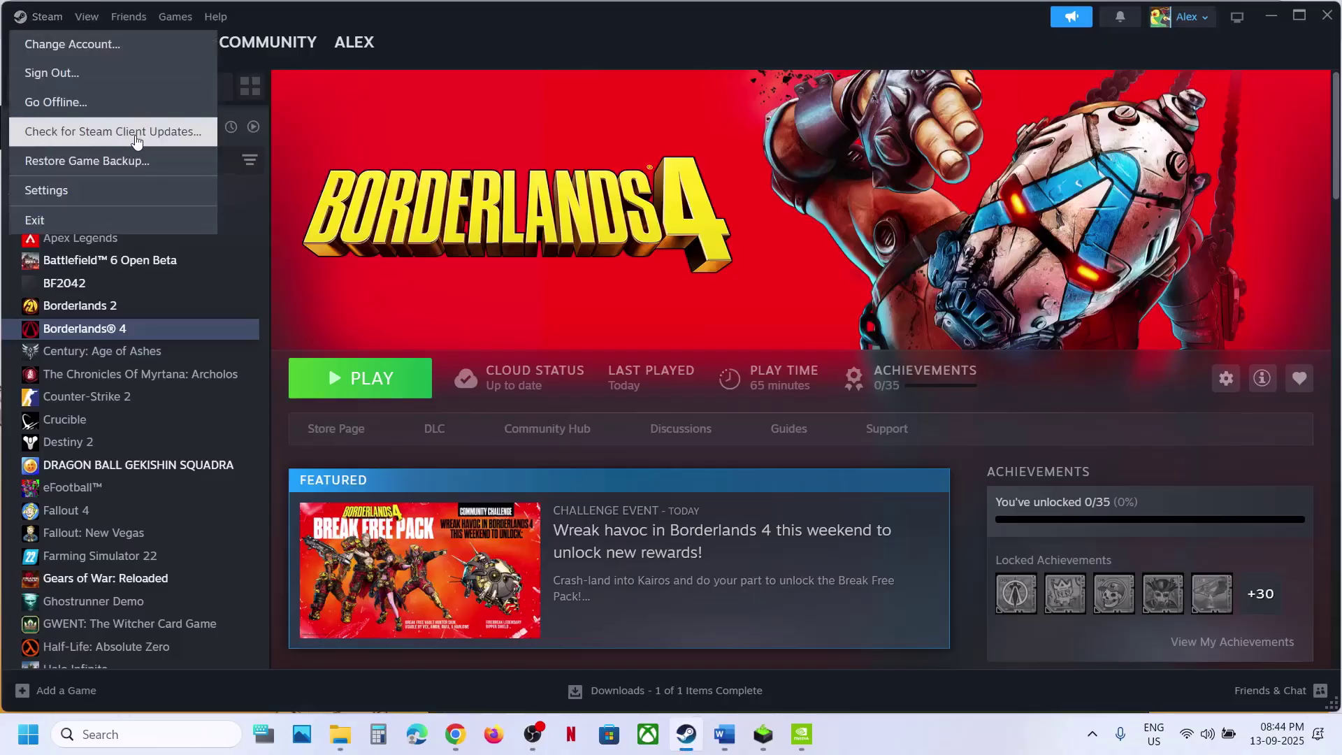
pyautogui.click(731, 745)
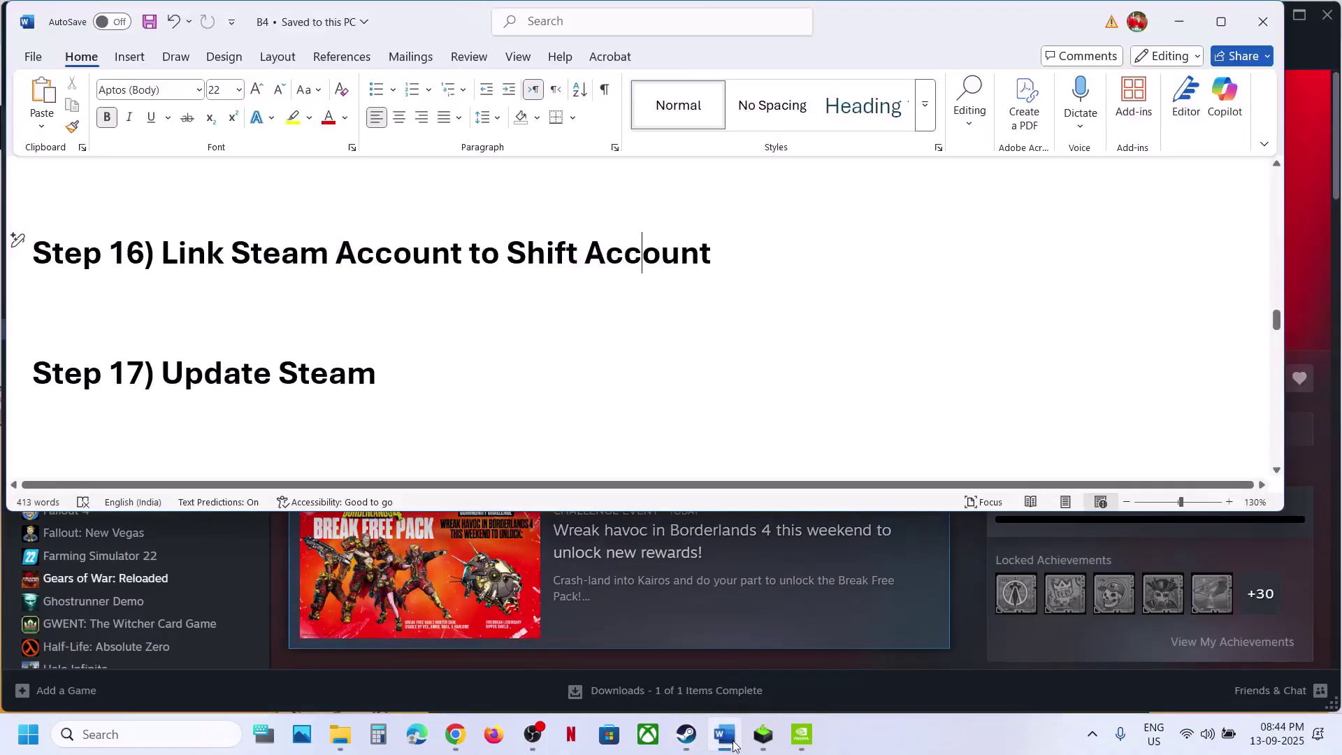
# Highlight Step 18's Windows 11 N and Media Feature Pack text, then open Settings with Win+I
pyautogui.scroll(-2, 416, 293)
pyautogui.moveTo(249, 355); pyautogui.dragTo(637, 375)
pyautogui.click(637, 376)
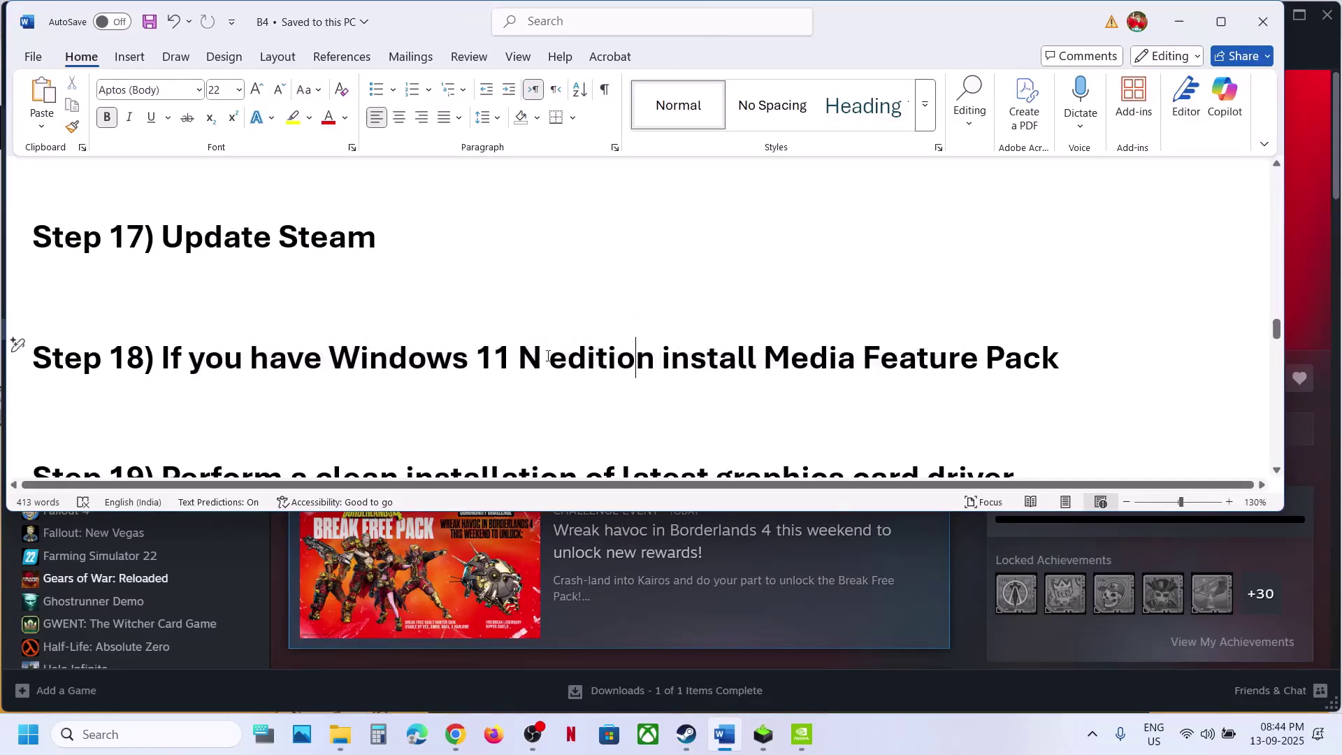
pyautogui.moveTo(540, 352); pyautogui.dragTo(517, 356)
pyautogui.click(771, 362)
pyautogui.keyDown('shift'); pyautogui.click(1089, 355); pyautogui.keyUp('shift')
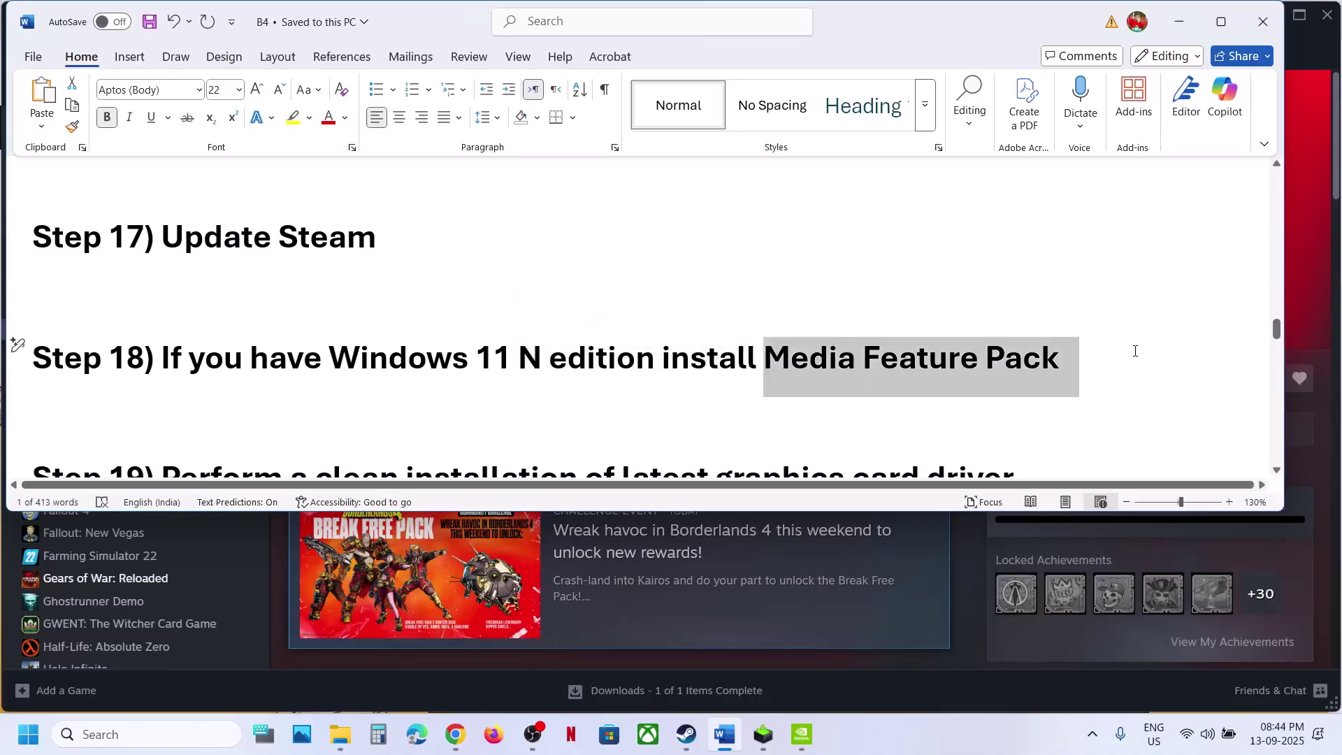
pyautogui.press('super+i')
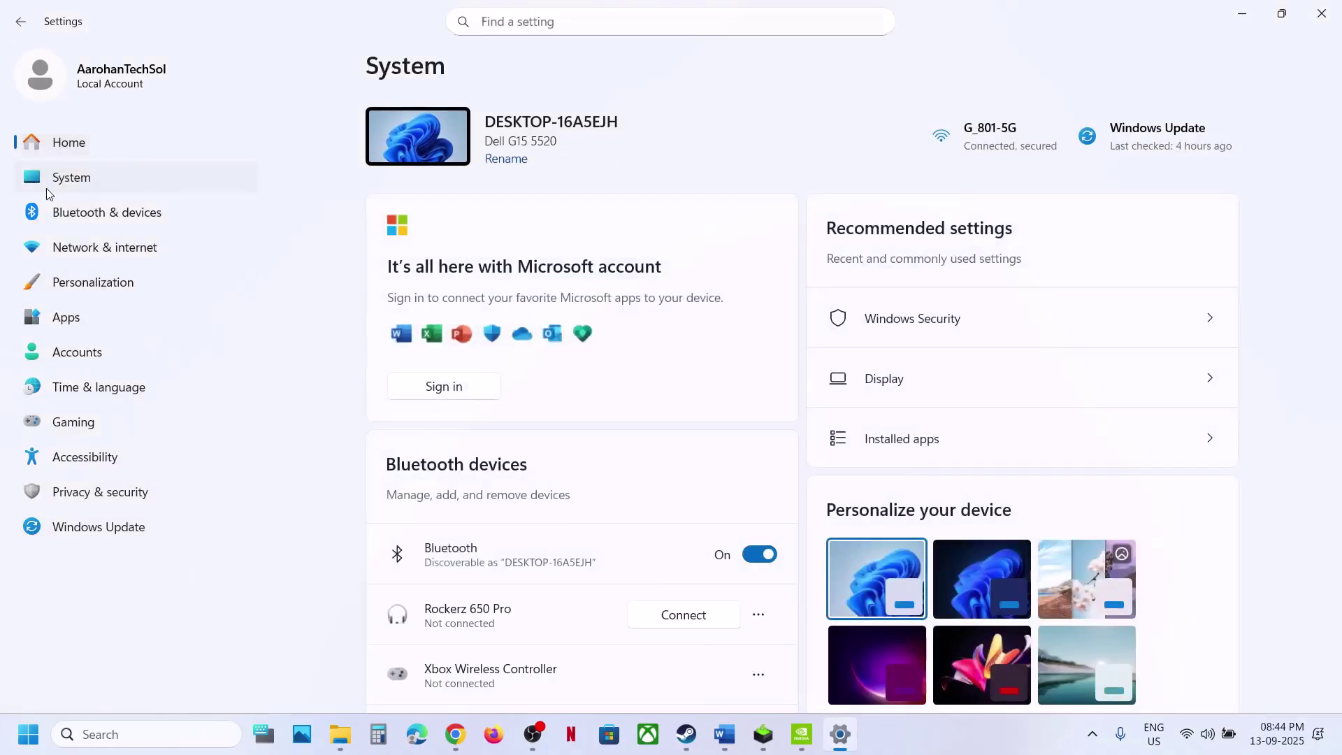
# Search System > Optional features' added features for 'media', finding none
pyautogui.click(47, 187)
pyautogui.scroll(-9, 555, 486)
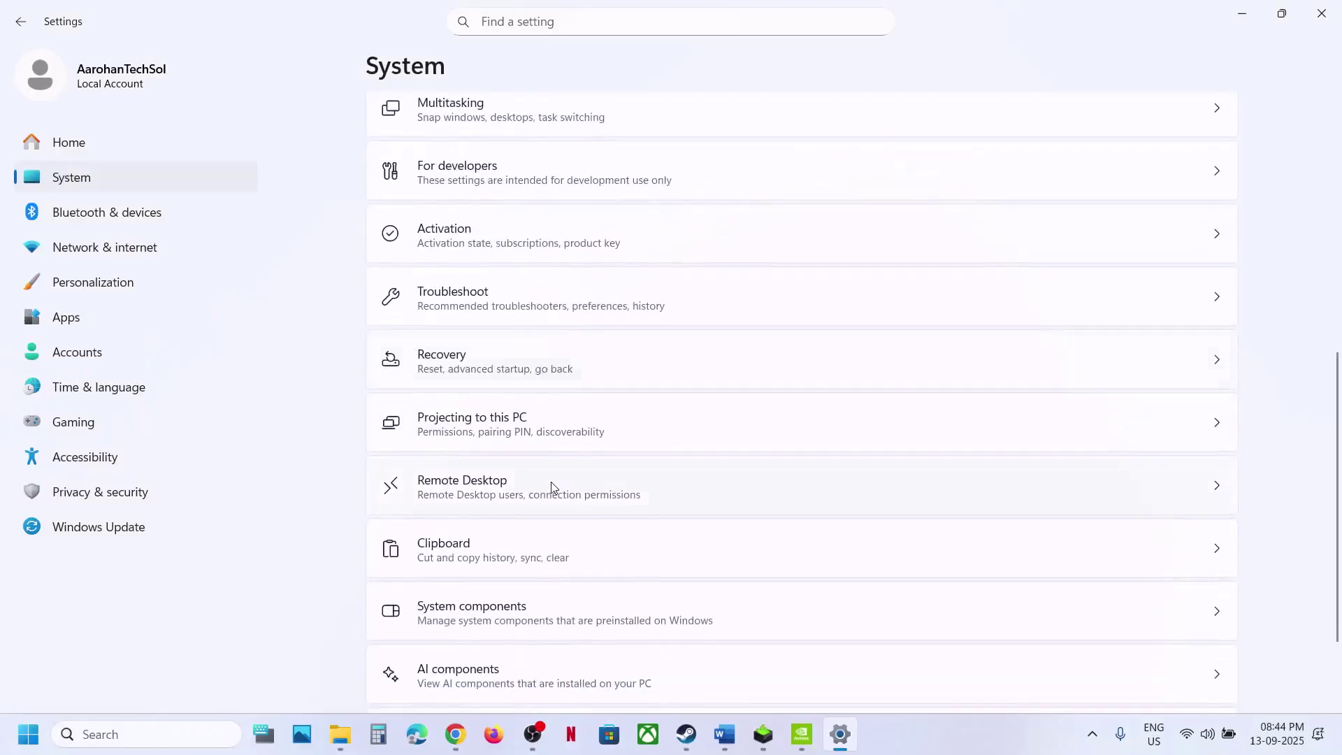
pyautogui.scroll(-3, 552, 487)
pyautogui.click(501, 593)
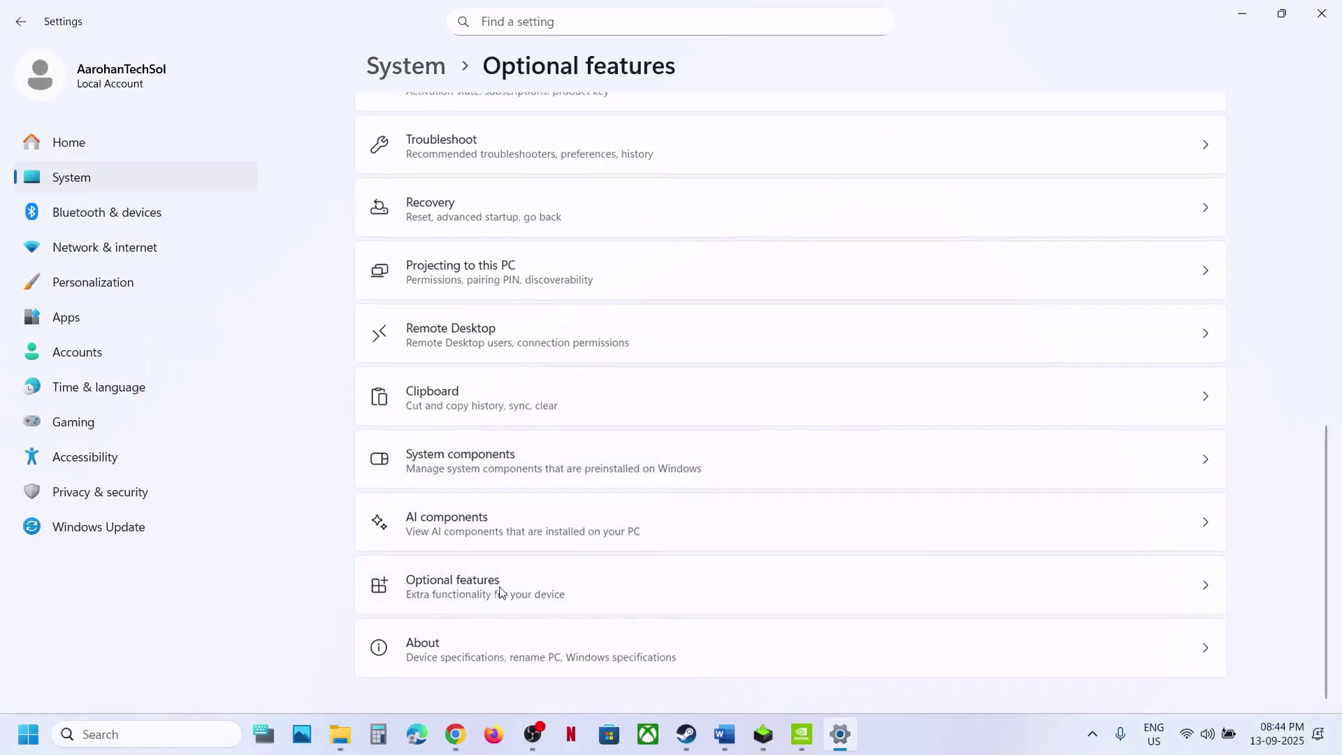
pyautogui.click(1165, 129)
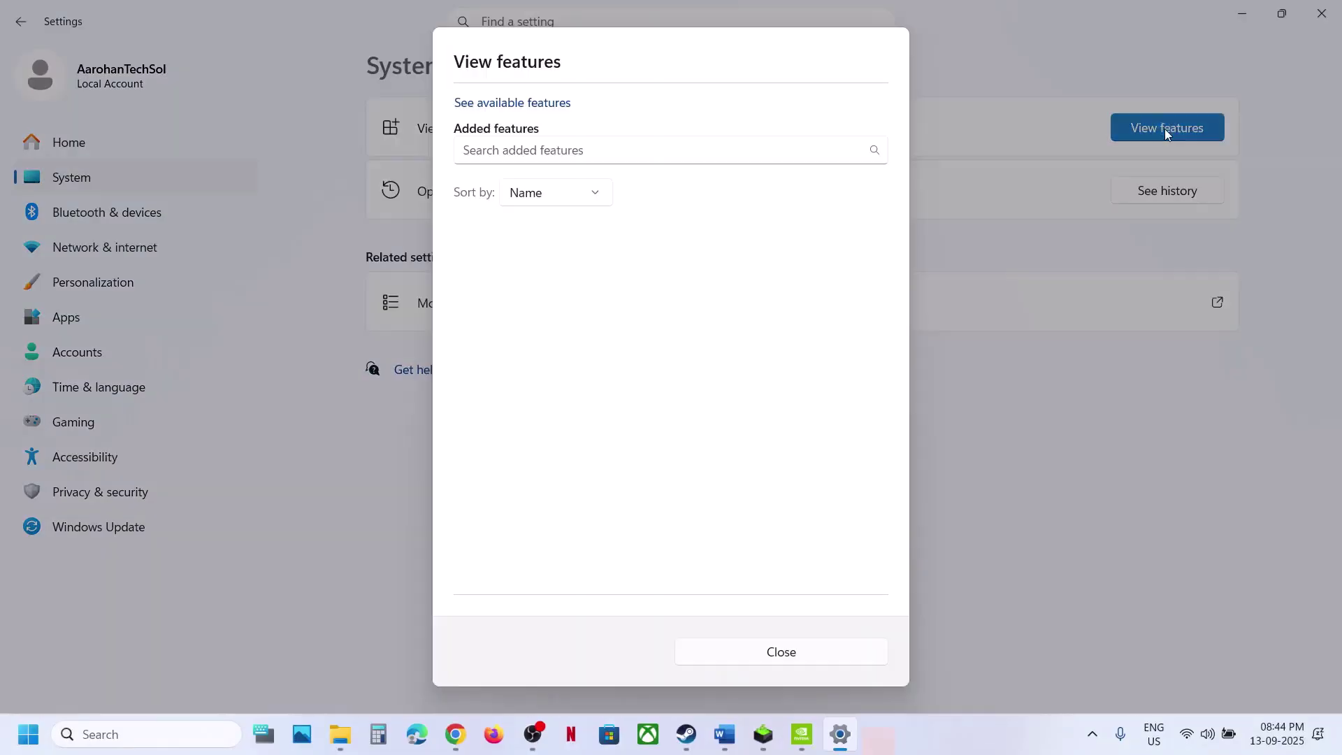
pyautogui.click(581, 511)
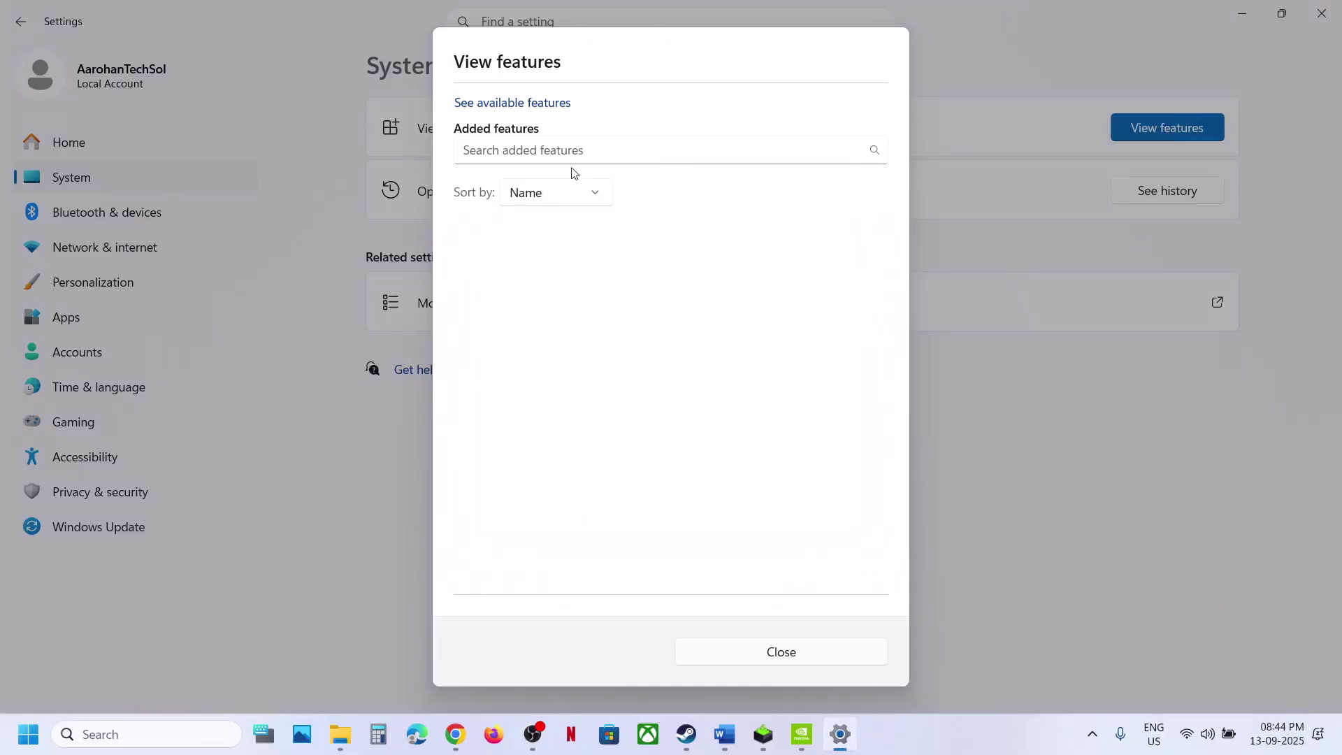
pyautogui.click(541, 158)
pyautogui.write('media feature')
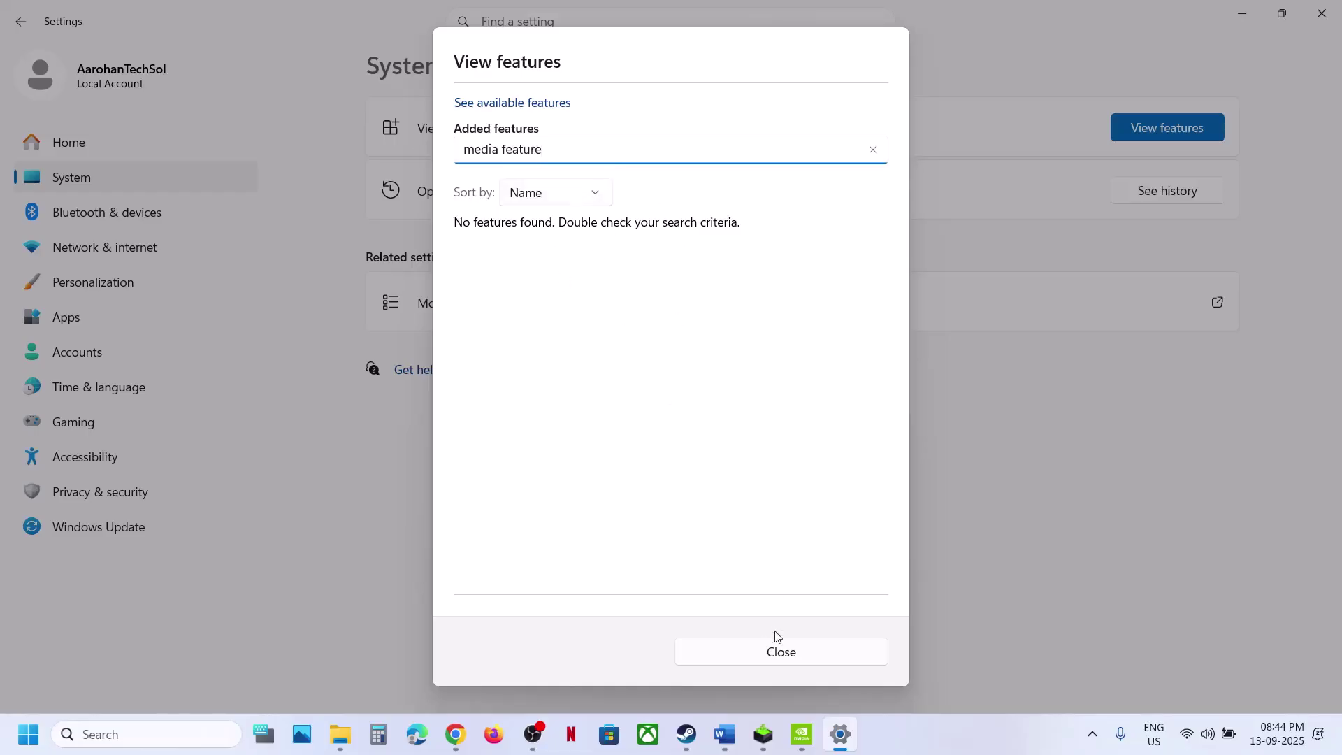
pyautogui.click(766, 658)
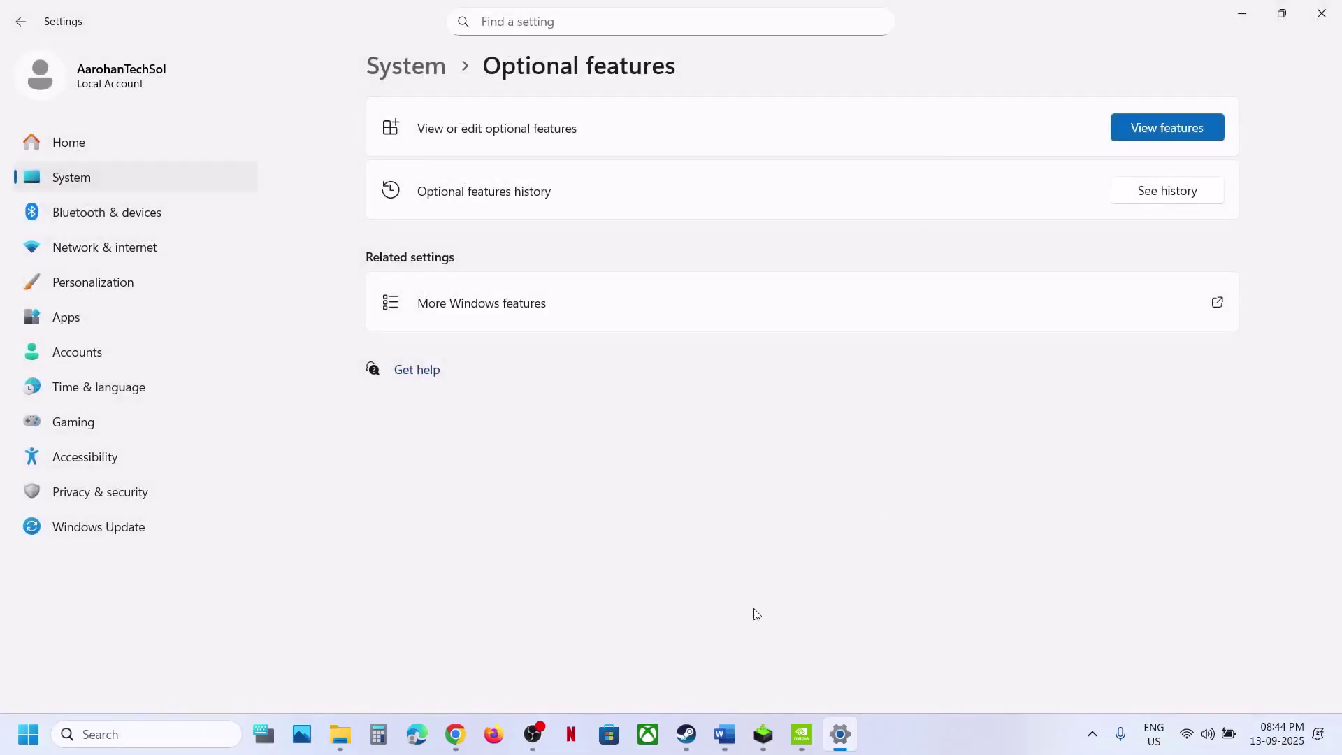
# Highlight the Windows 11 N edition phrase in Word's Step 18
pyautogui.click(734, 736)
pyautogui.moveTo(400, 369); pyautogui.dragTo(657, 360)
pyautogui.click(233, 426)
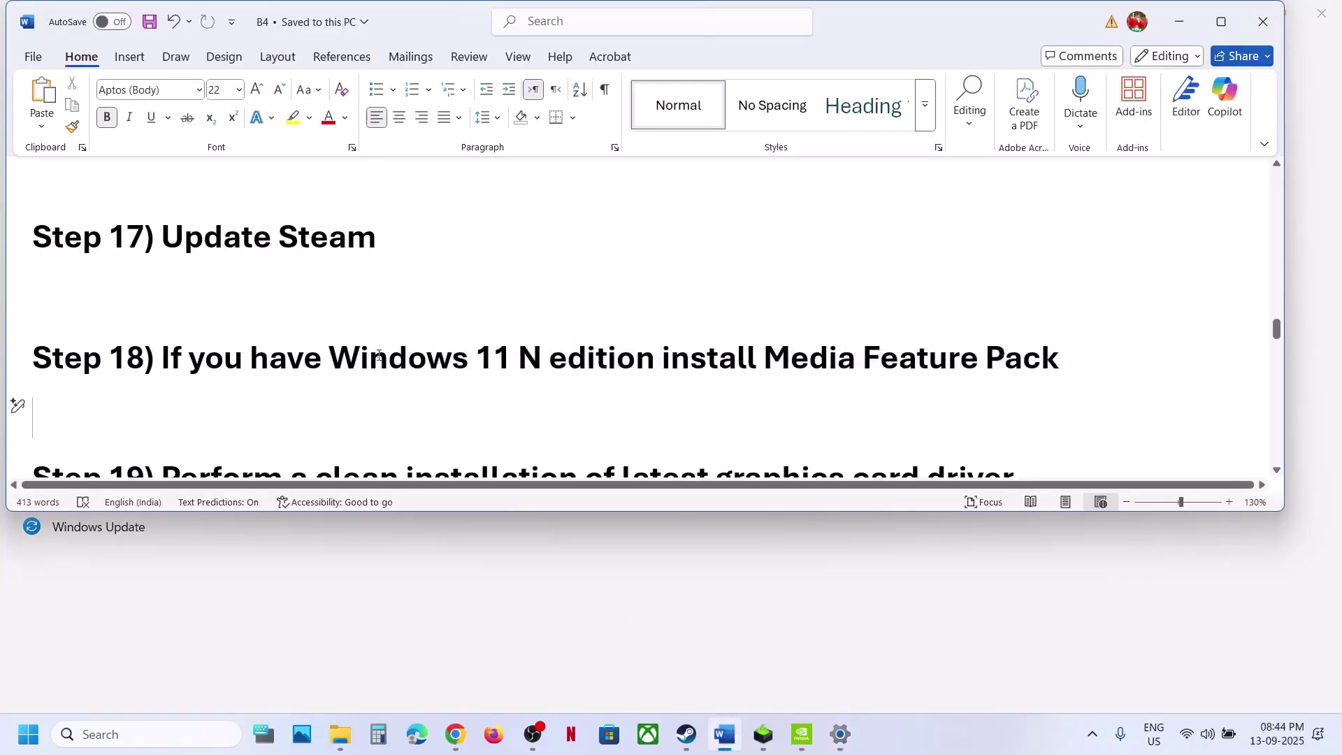
# Check the GeForce driver results and highlight Game Ready driver version 581.29
pyautogui.scroll(-3, 341, 398)
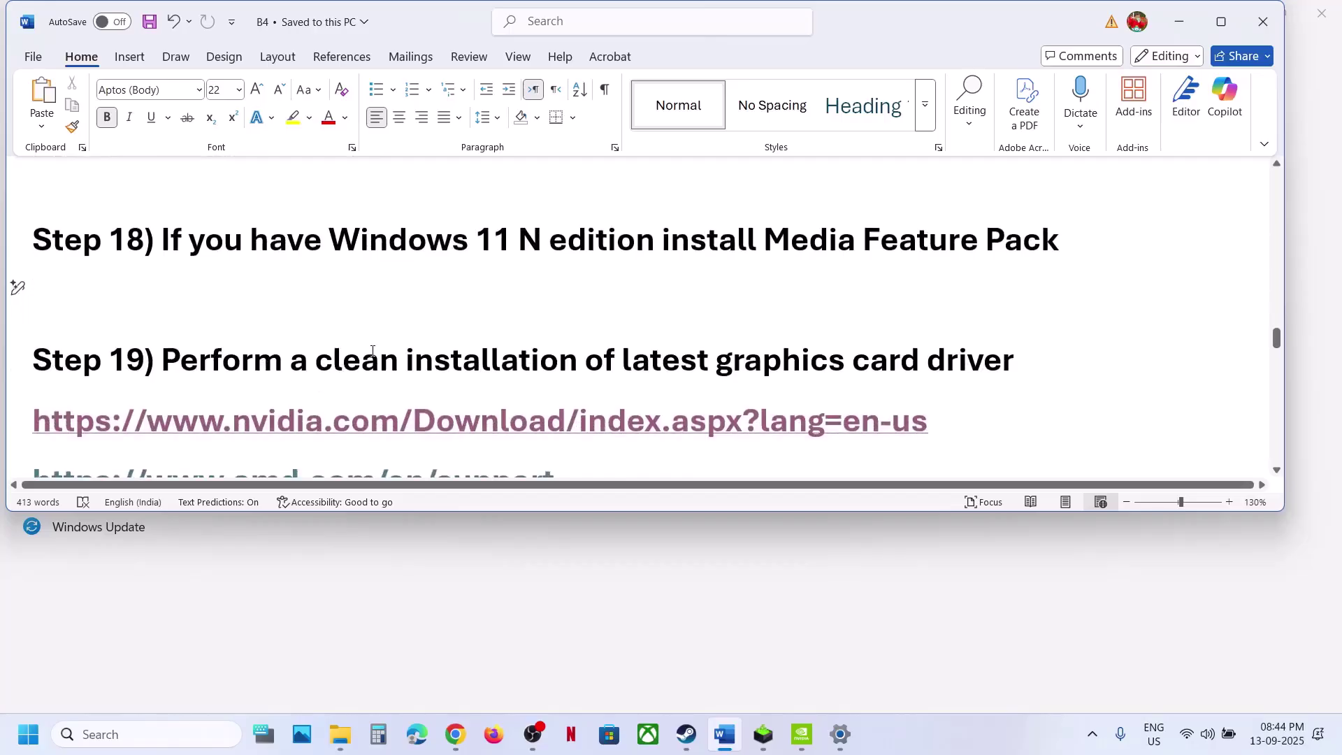
pyautogui.scroll(-2, 373, 352)
pyautogui.tripleClick(168, 344)
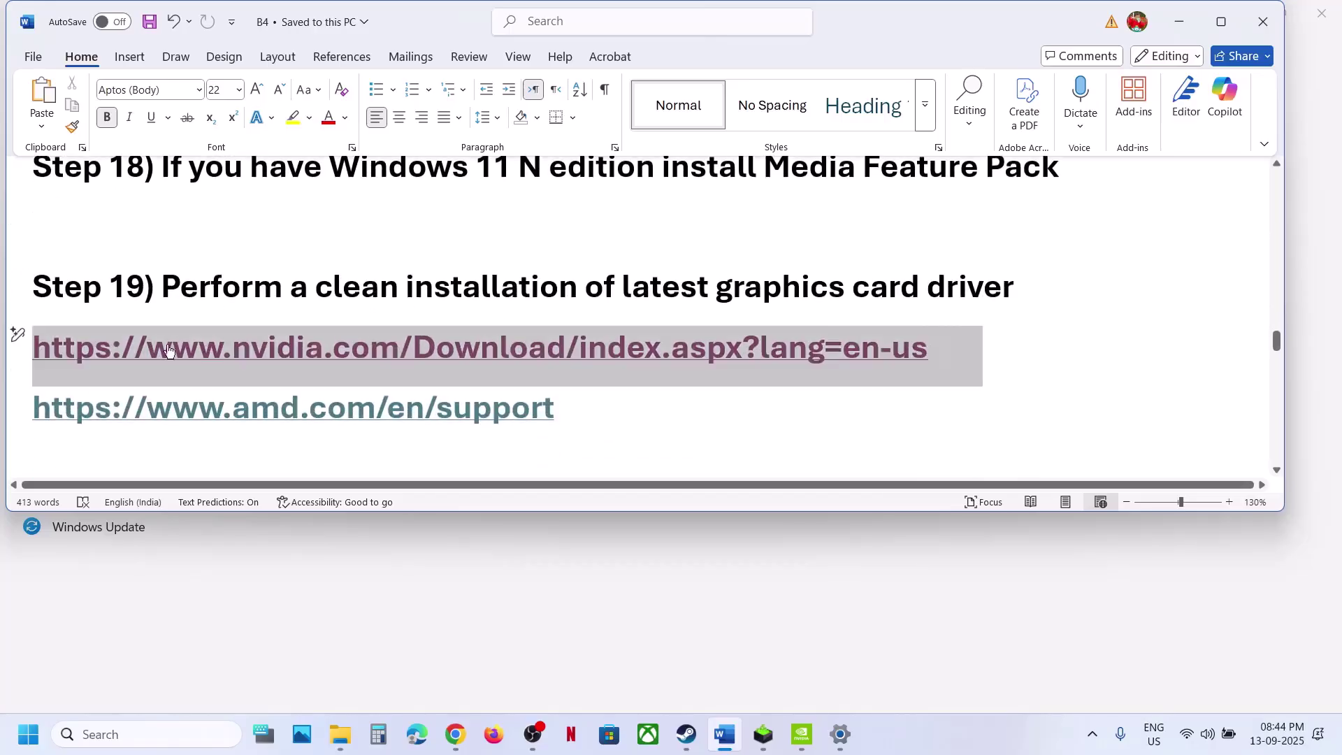
pyautogui.click(463, 740)
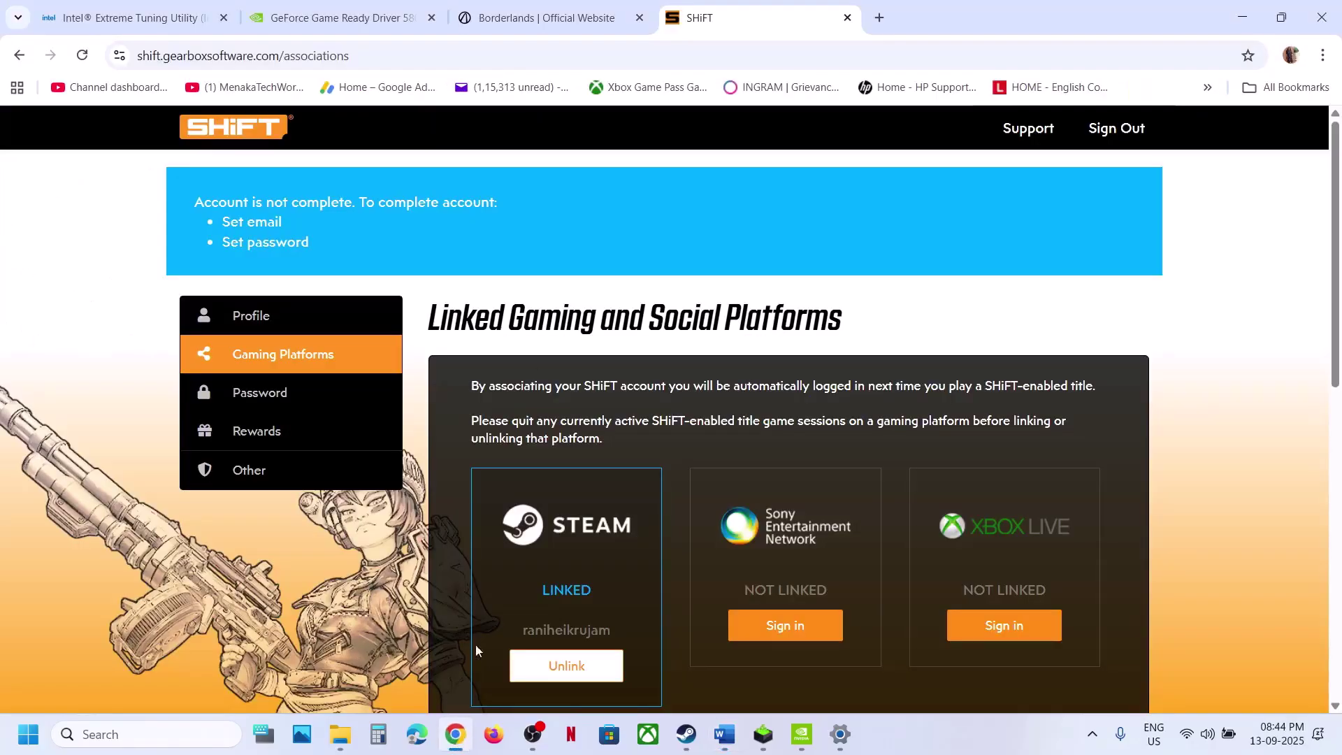
pyautogui.click(881, 17)
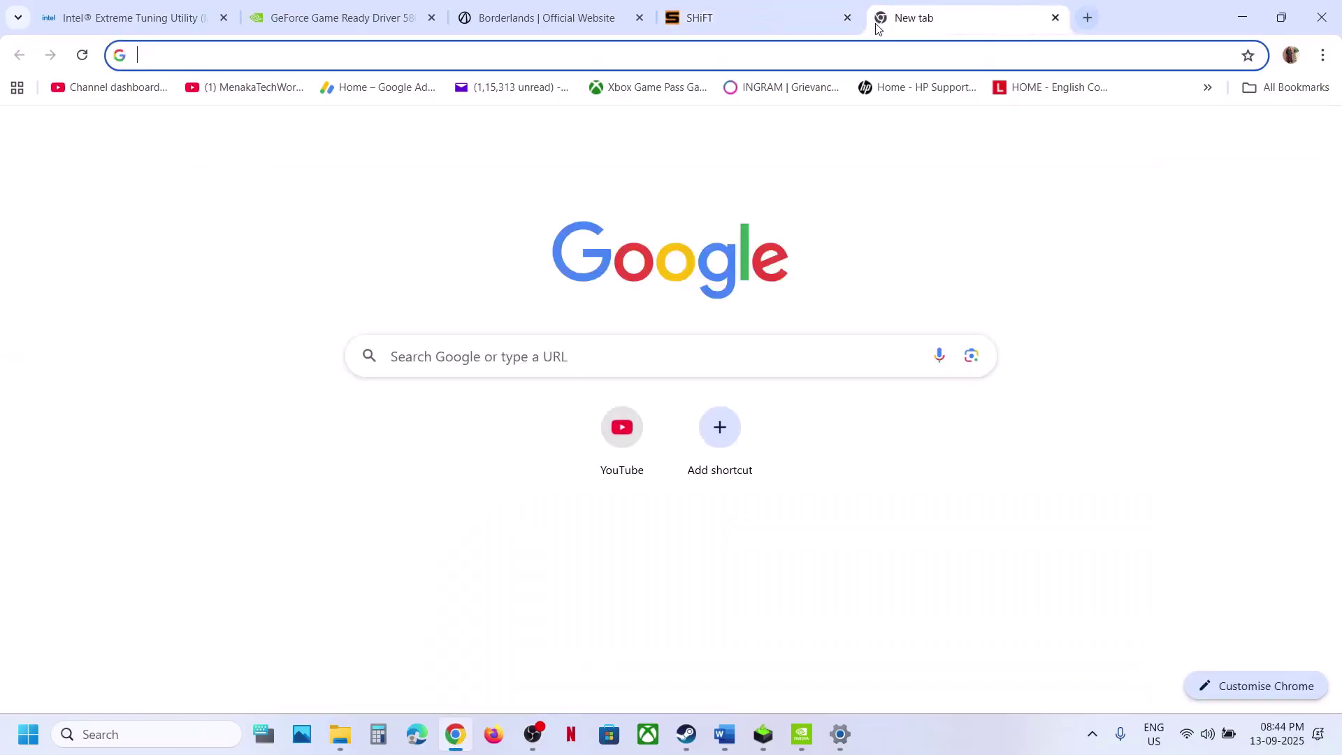
pyautogui.click(327, 14)
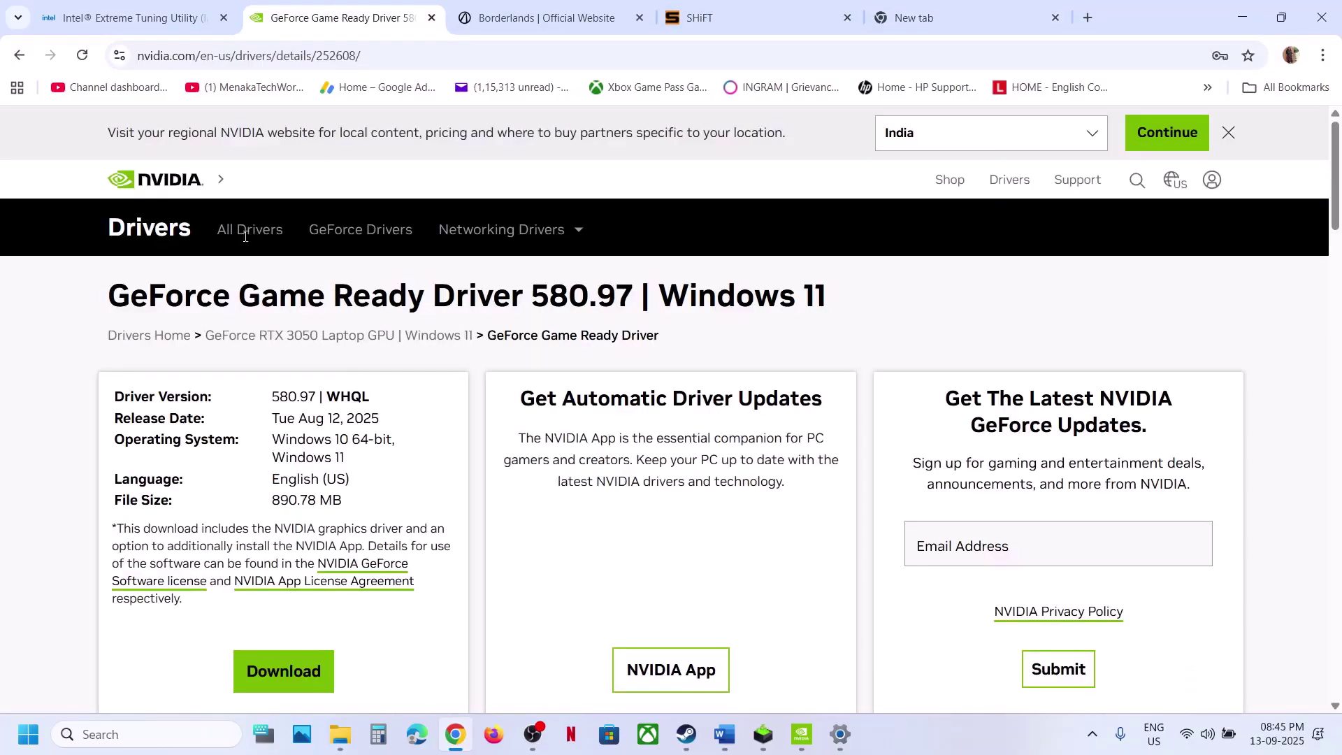
pyautogui.click(23, 61)
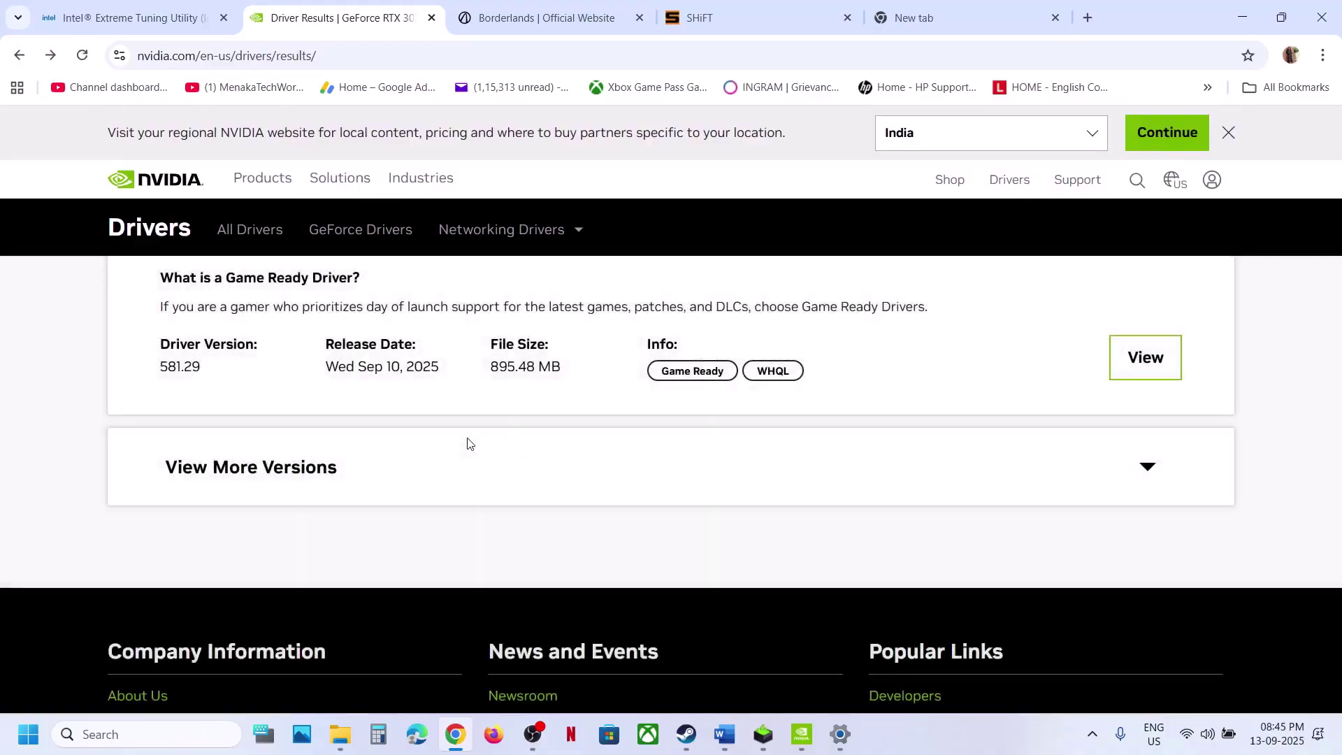
pyautogui.scroll(6, 467, 444)
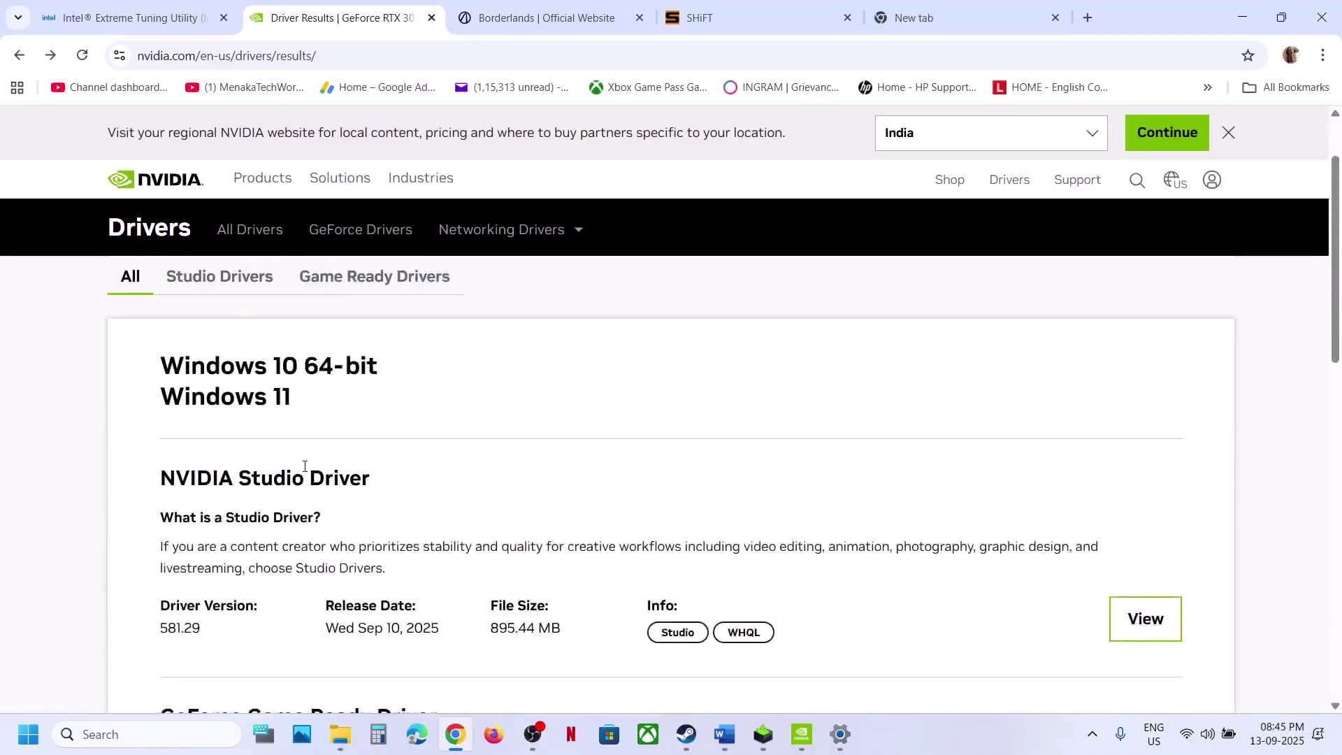
pyautogui.scroll(-5, 303, 472)
pyautogui.moveTo(164, 532); pyautogui.dragTo(223, 538)
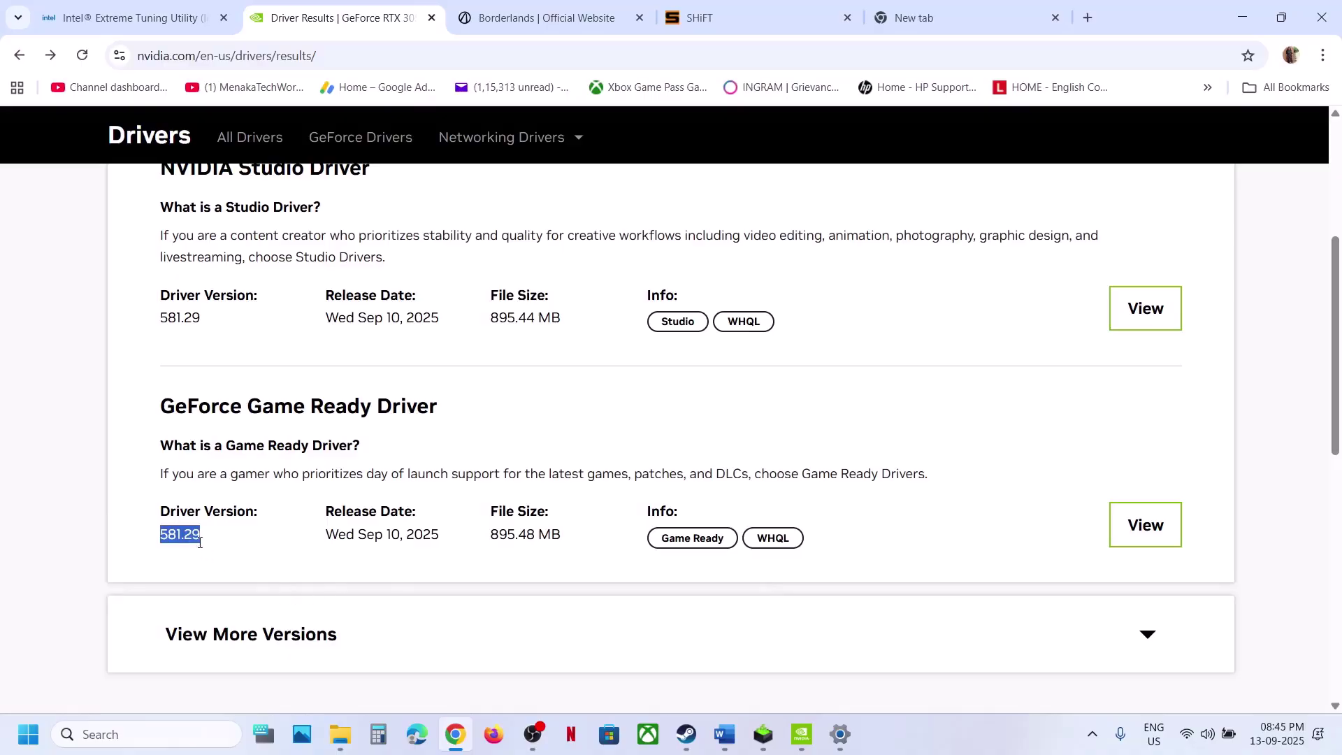
# Accept the NVIDIA license and proceed with the custom clean installation of 581.29
pyautogui.click(771, 724)
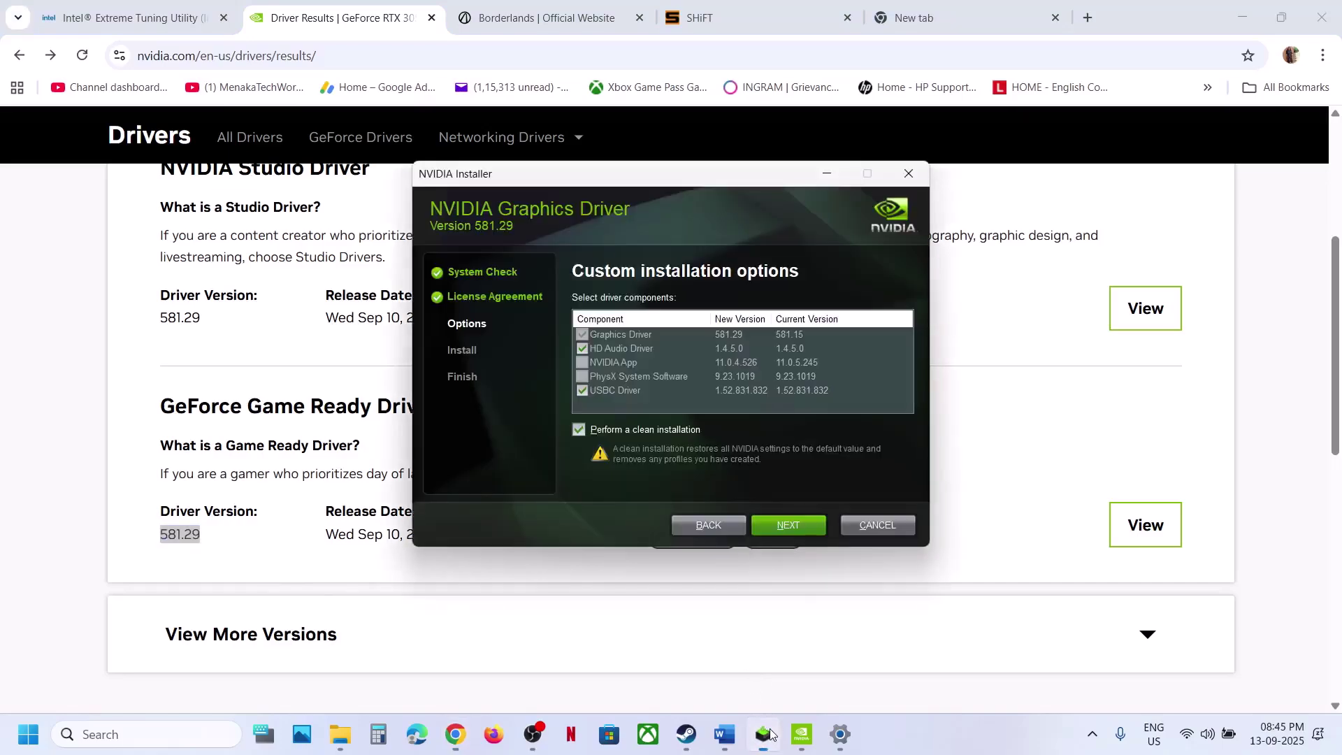
pyautogui.click(727, 522)
pyautogui.click(758, 523)
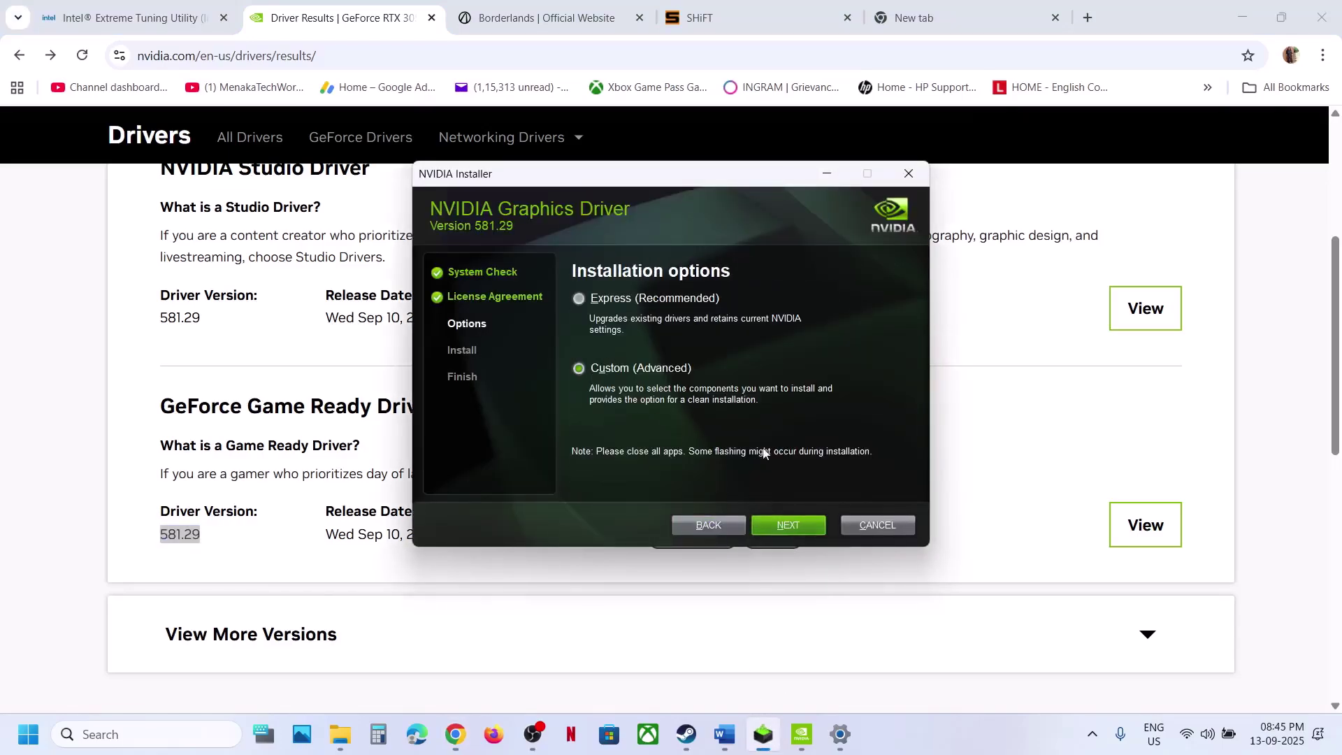
pyautogui.click(788, 524)
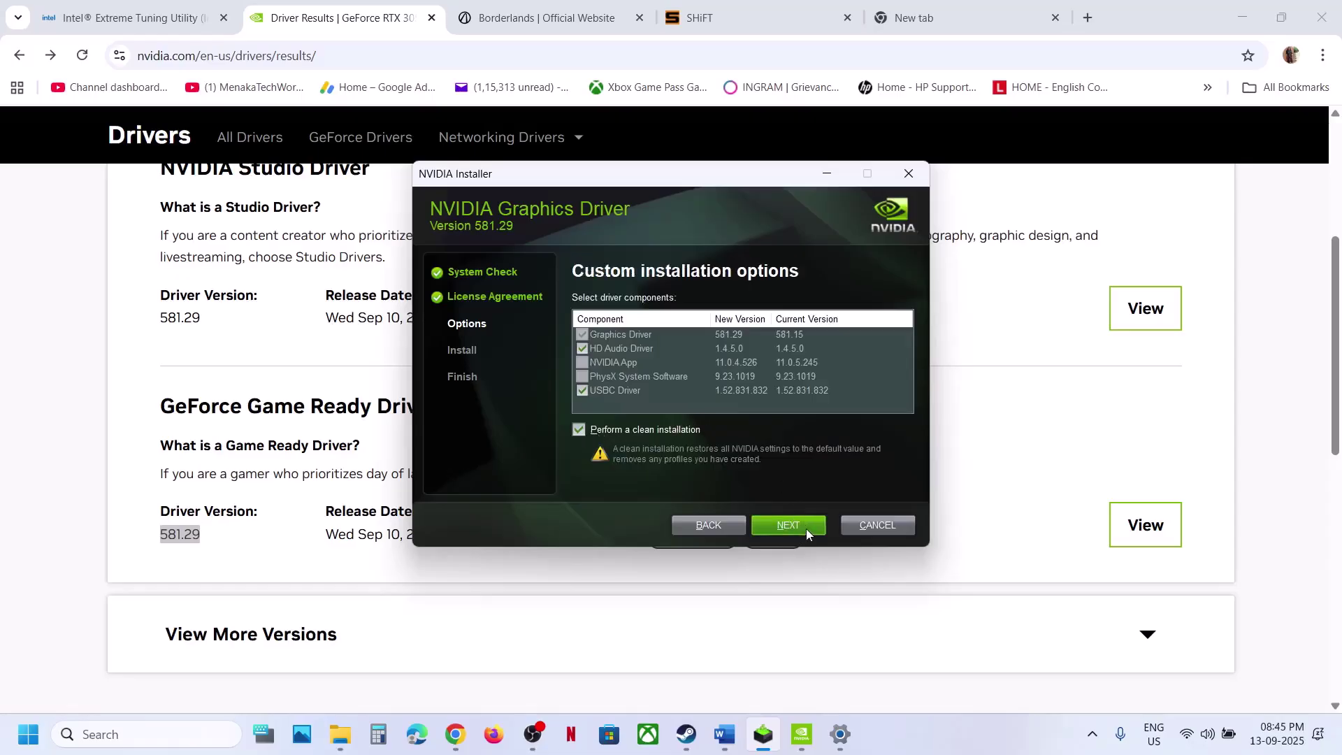
# Return to the driver results and show the Start menu power options
pyautogui.click(130, 603)
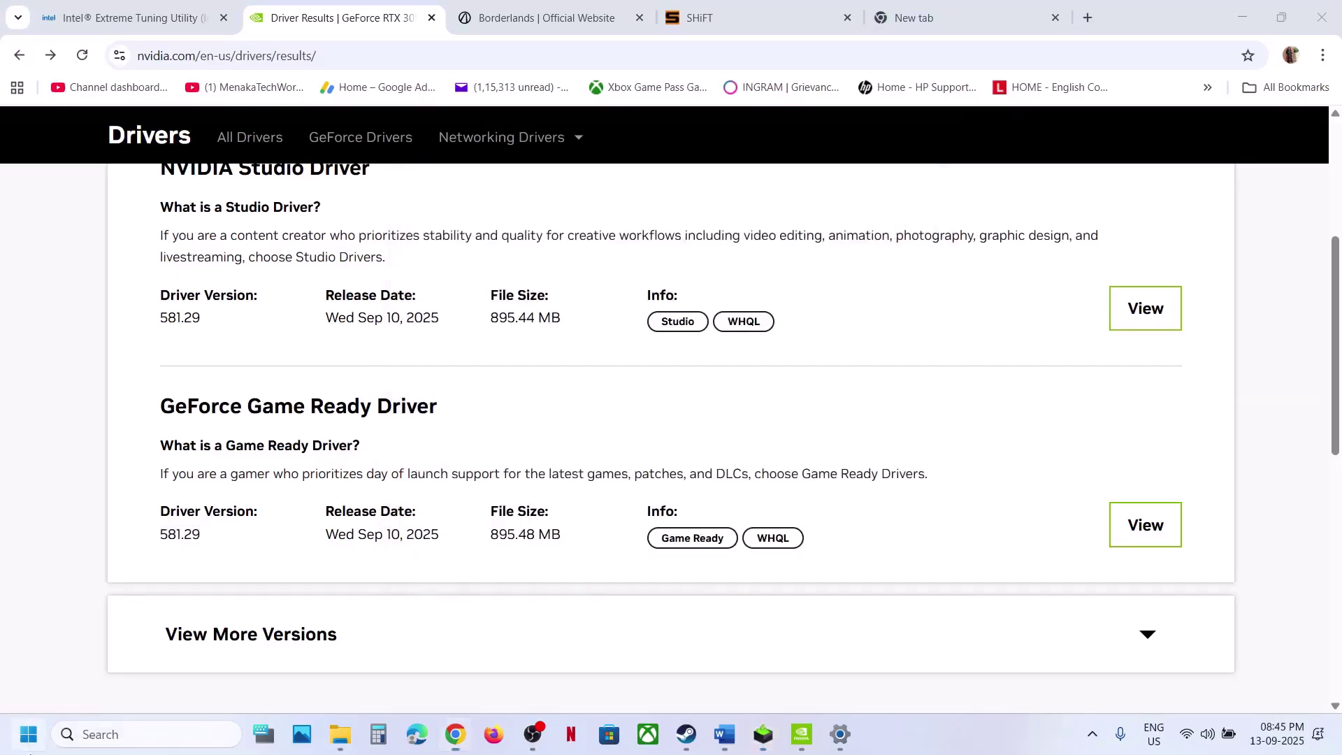
pyautogui.click(28, 741)
pyautogui.click(508, 673)
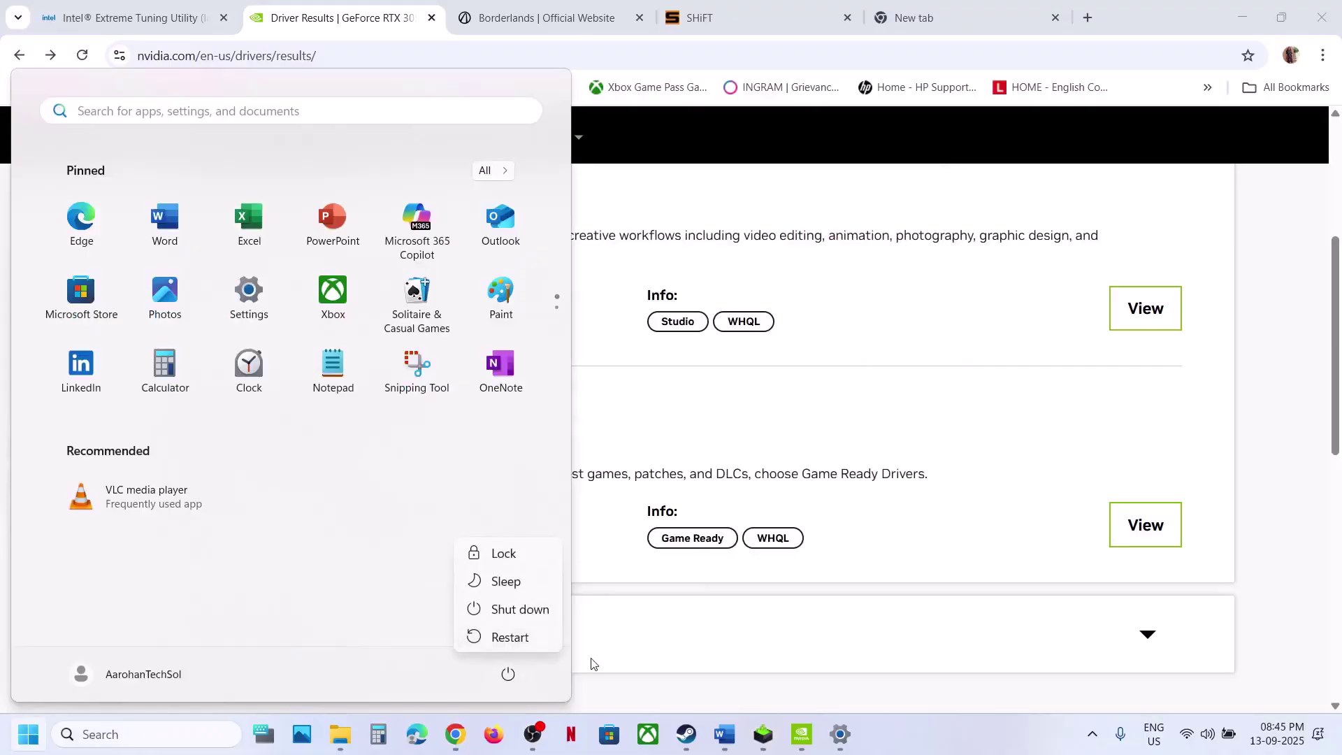
# Bring the Borderlands 4 Steam library forward and check Steam's main menu
pyautogui.click(687, 734)
pyautogui.click(686, 733)
pyautogui.click(724, 734)
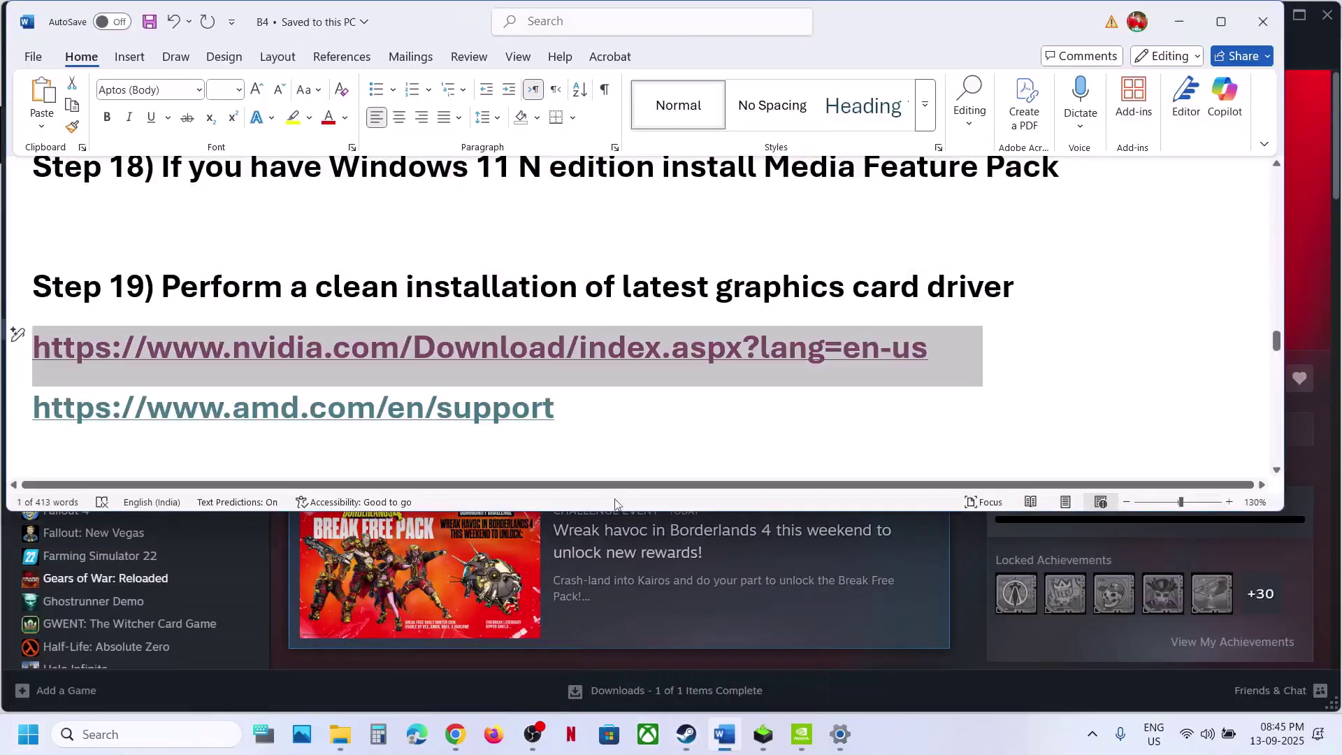
pyautogui.scroll(-4, 479, 430)
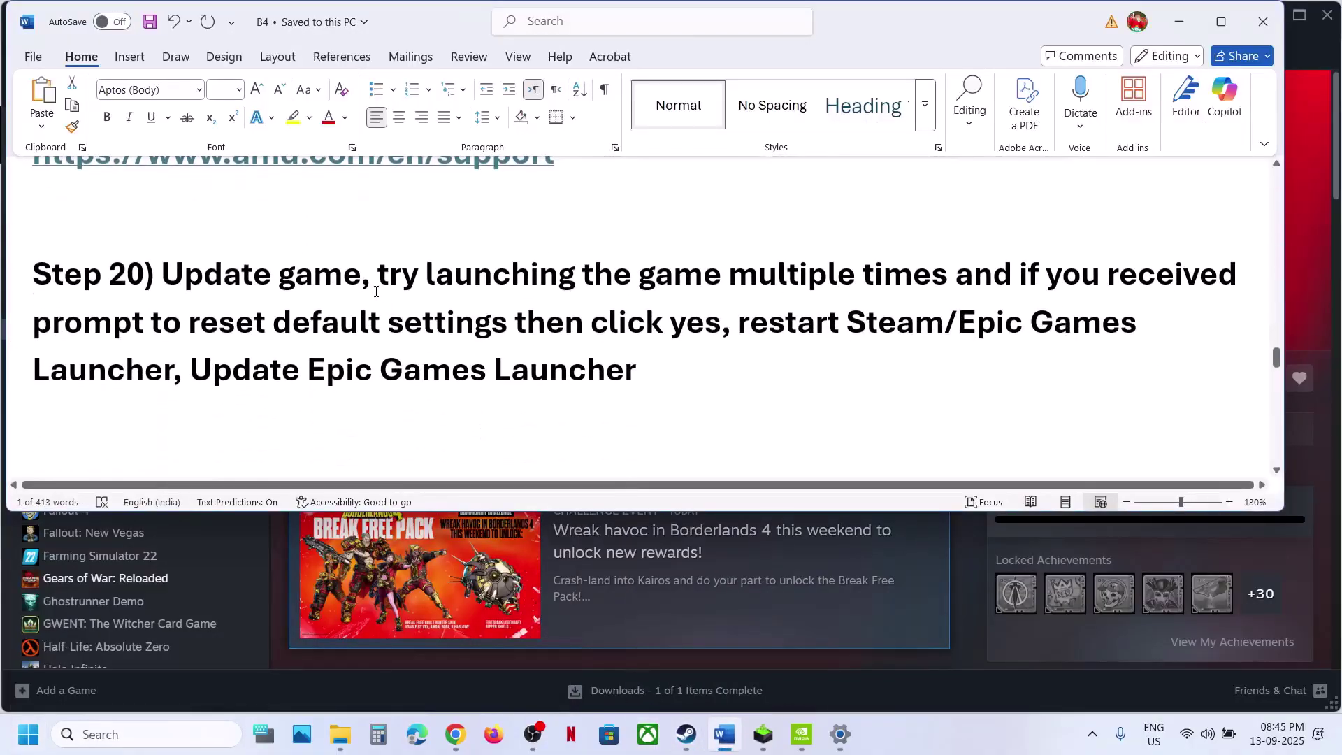
pyautogui.click(968, 636)
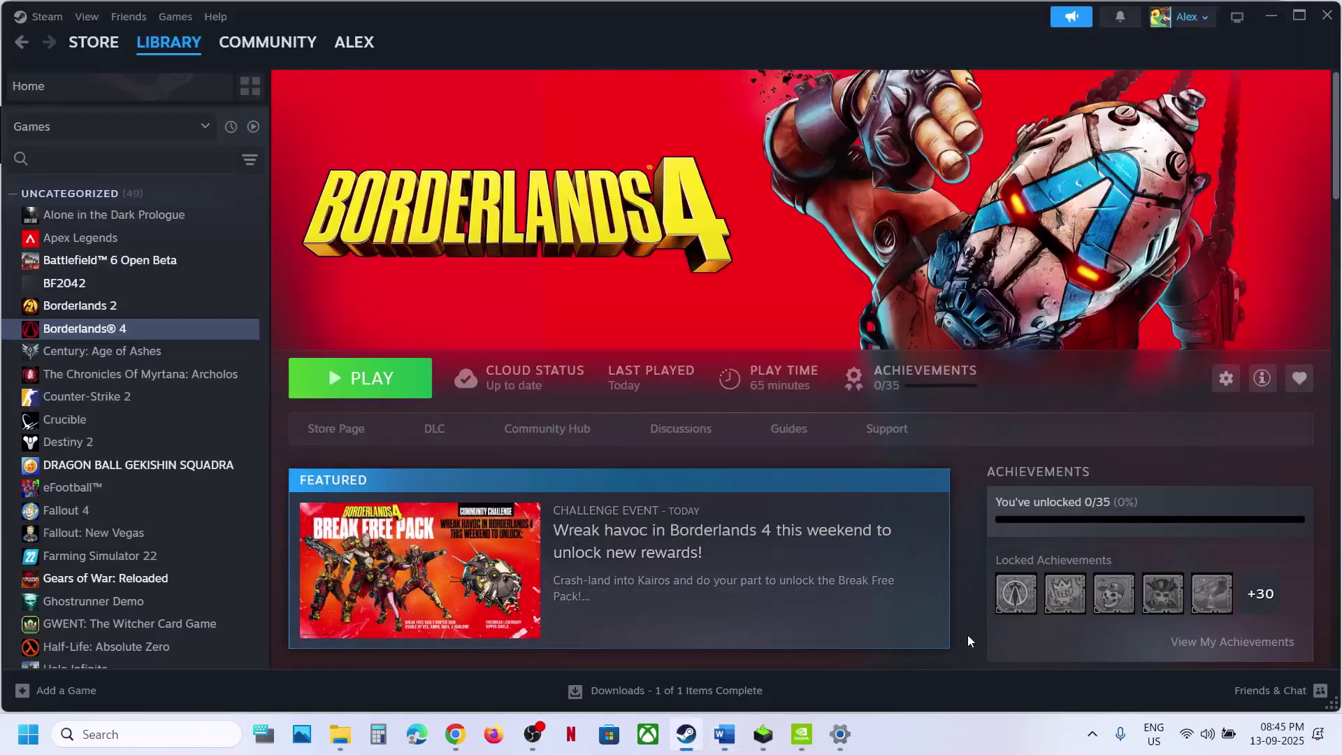
pyautogui.click(42, 16)
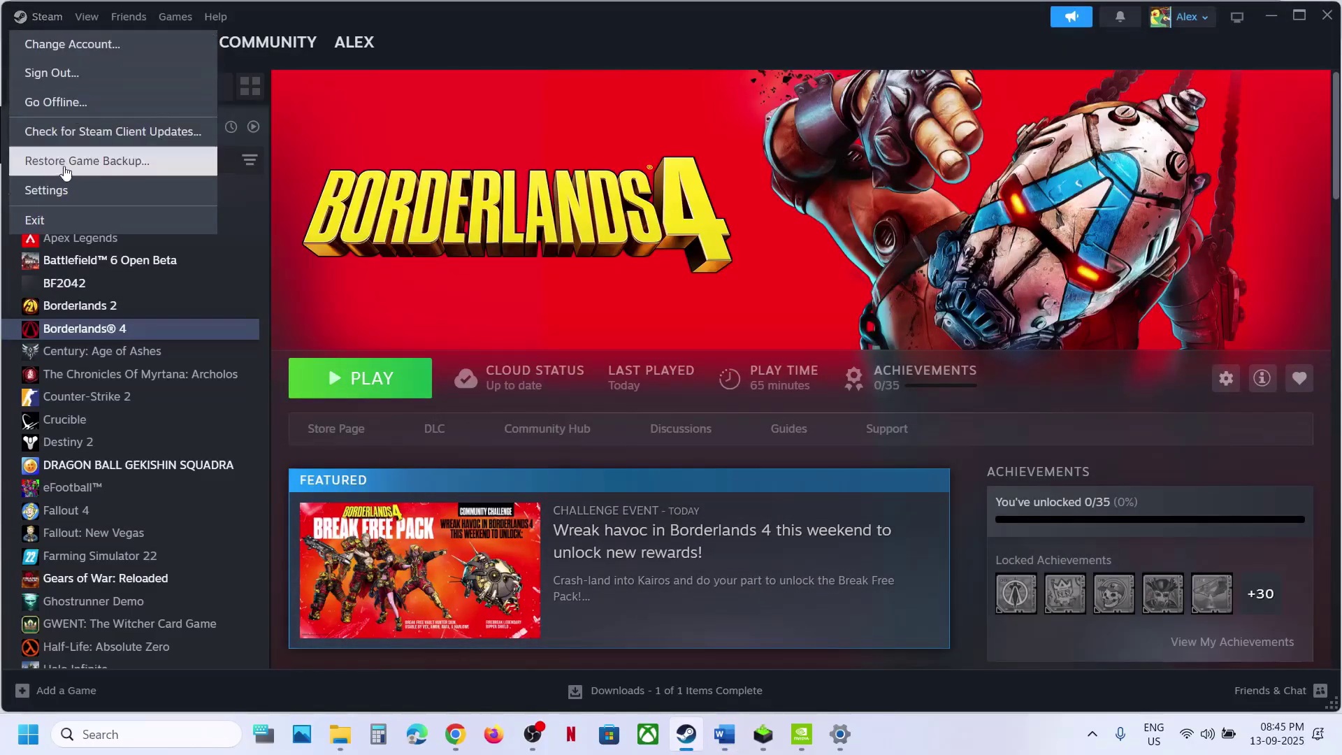
pyautogui.click(444, 207)
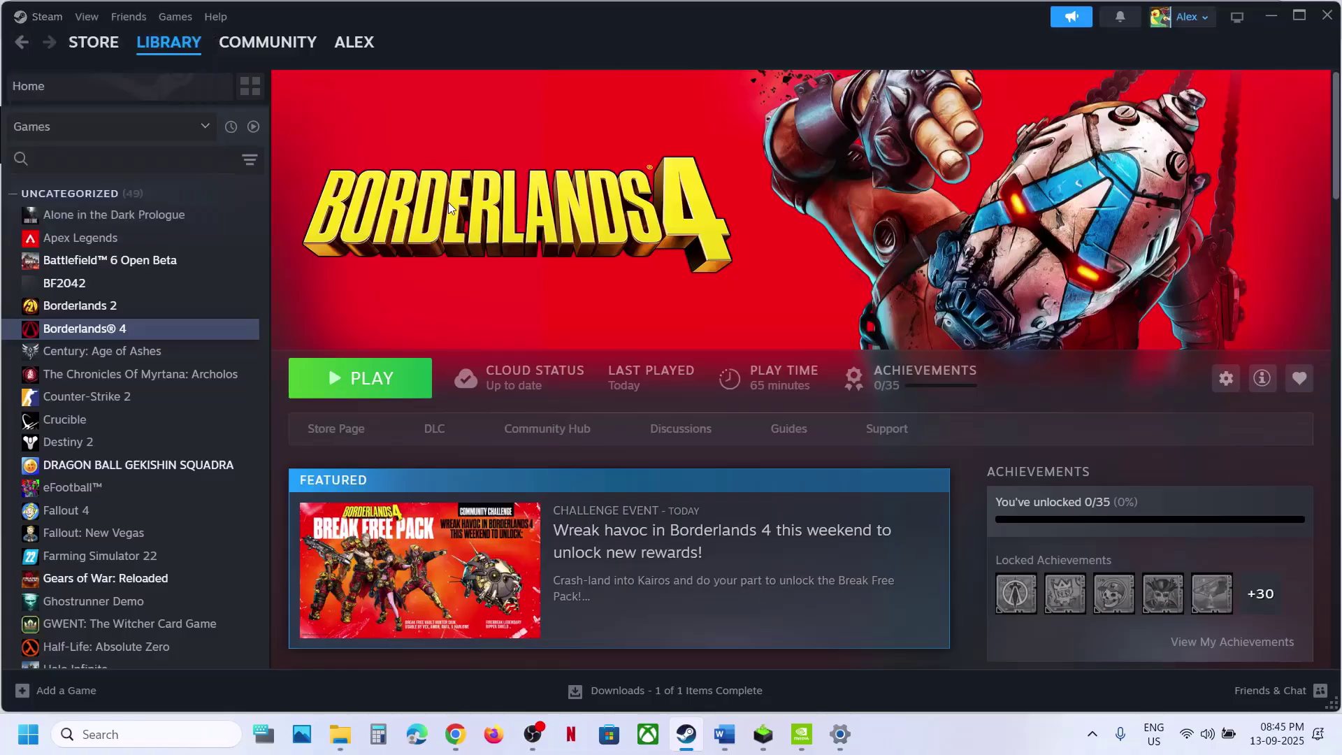
# Highlight Step 20's 'try launching the game multiple times' phrase in Word
pyautogui.click(726, 733)
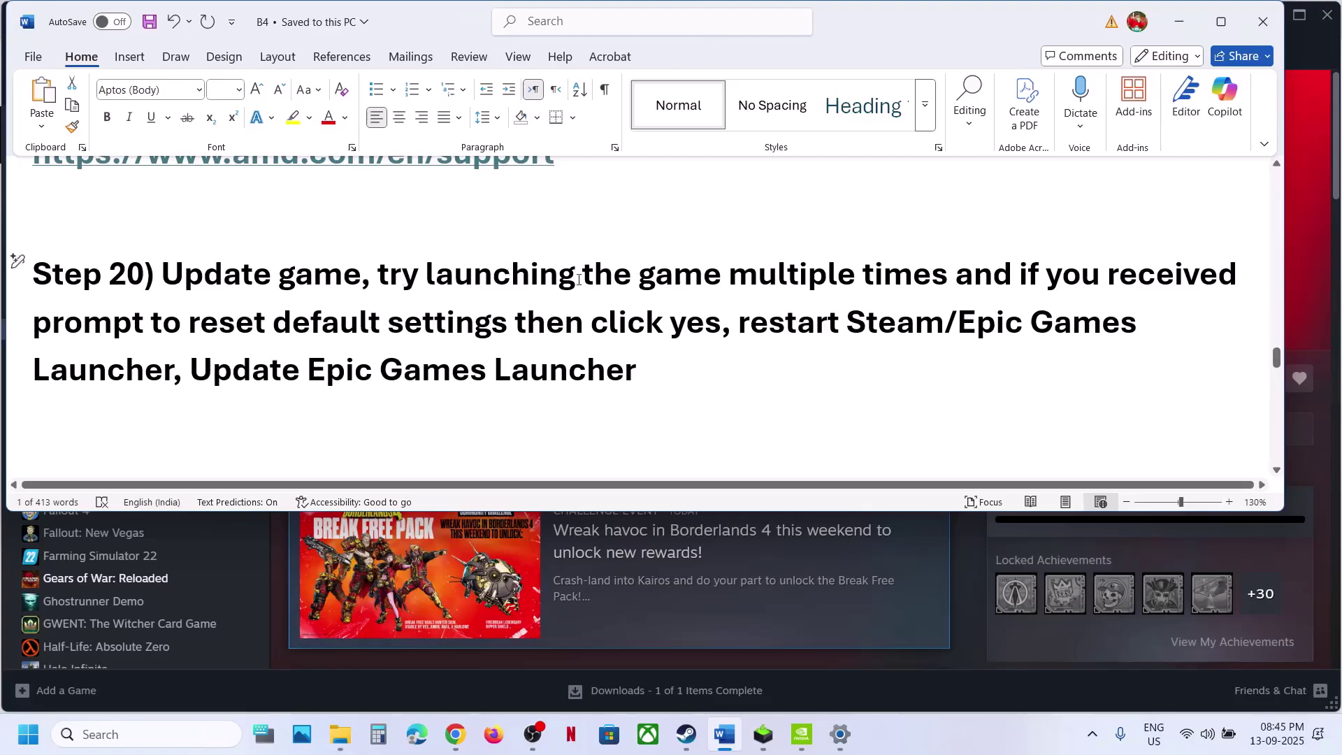
pyautogui.moveTo(417, 279); pyautogui.dragTo(919, 286)
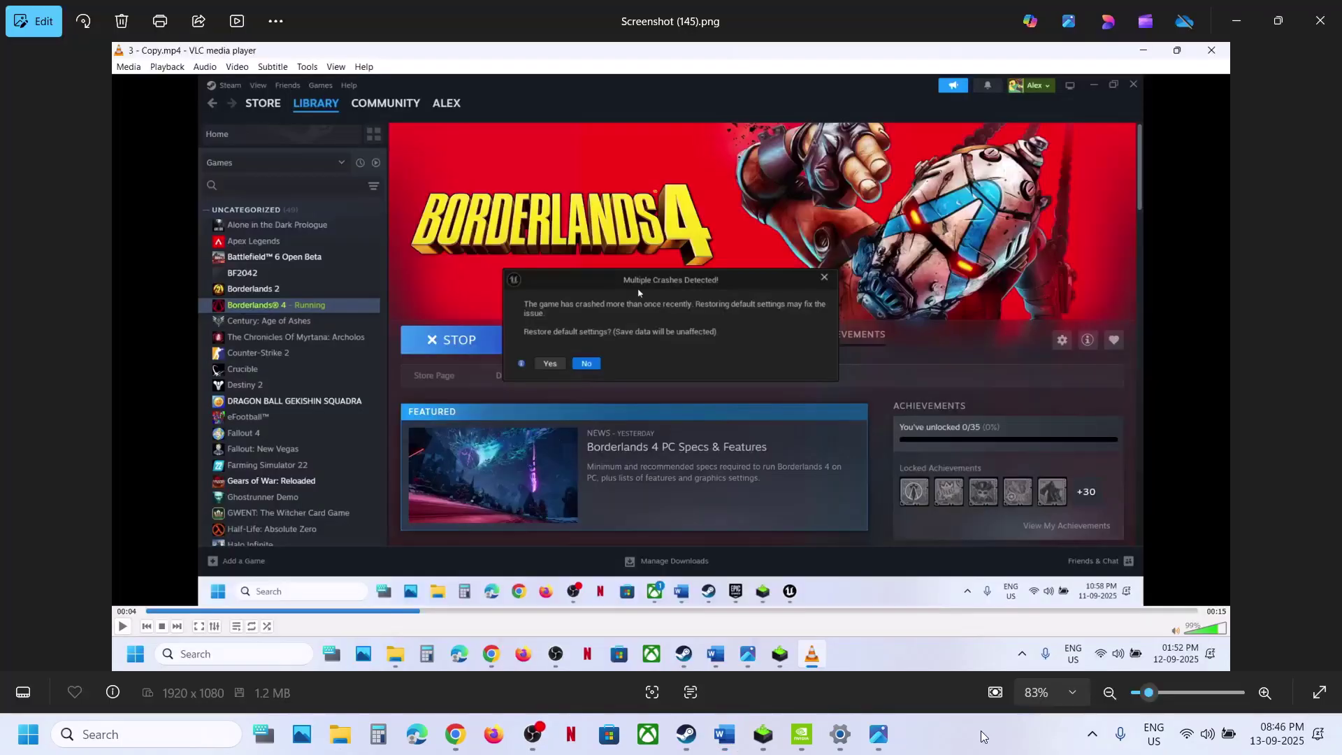
pyautogui.scroll(4, 679, 361)
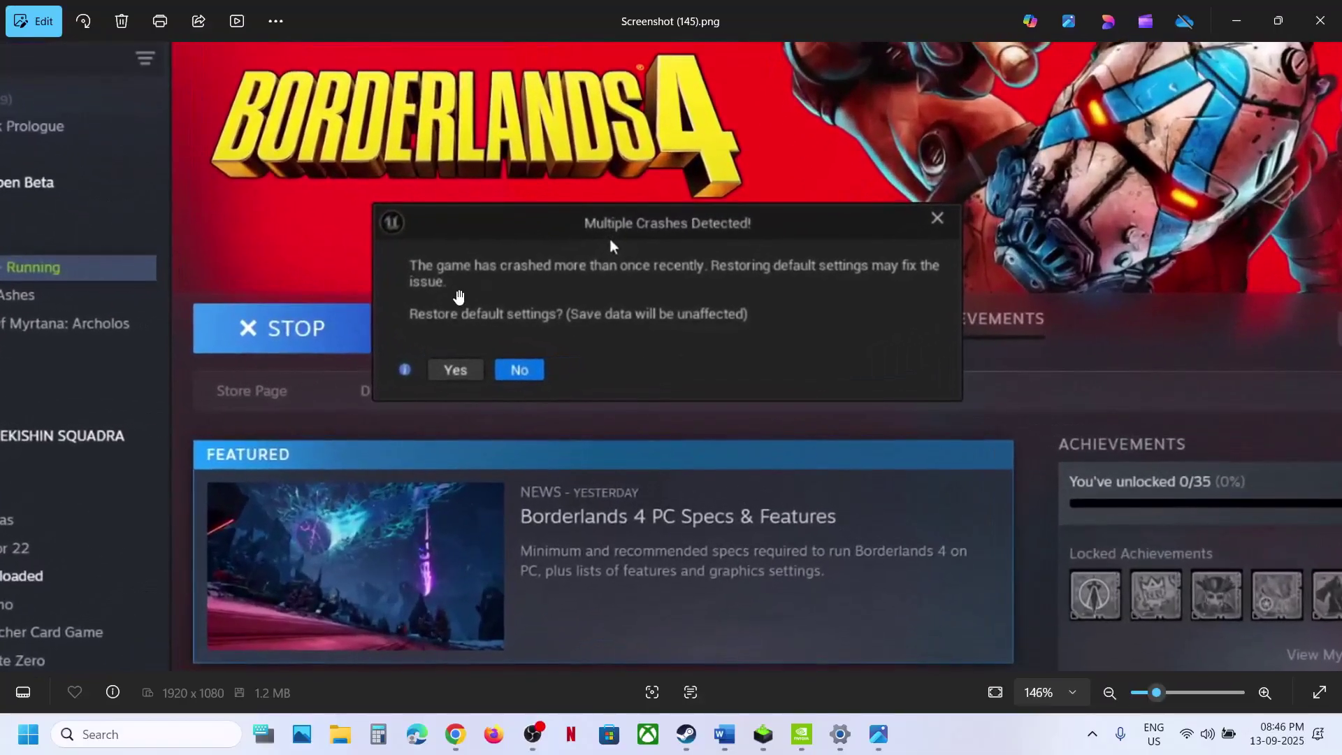
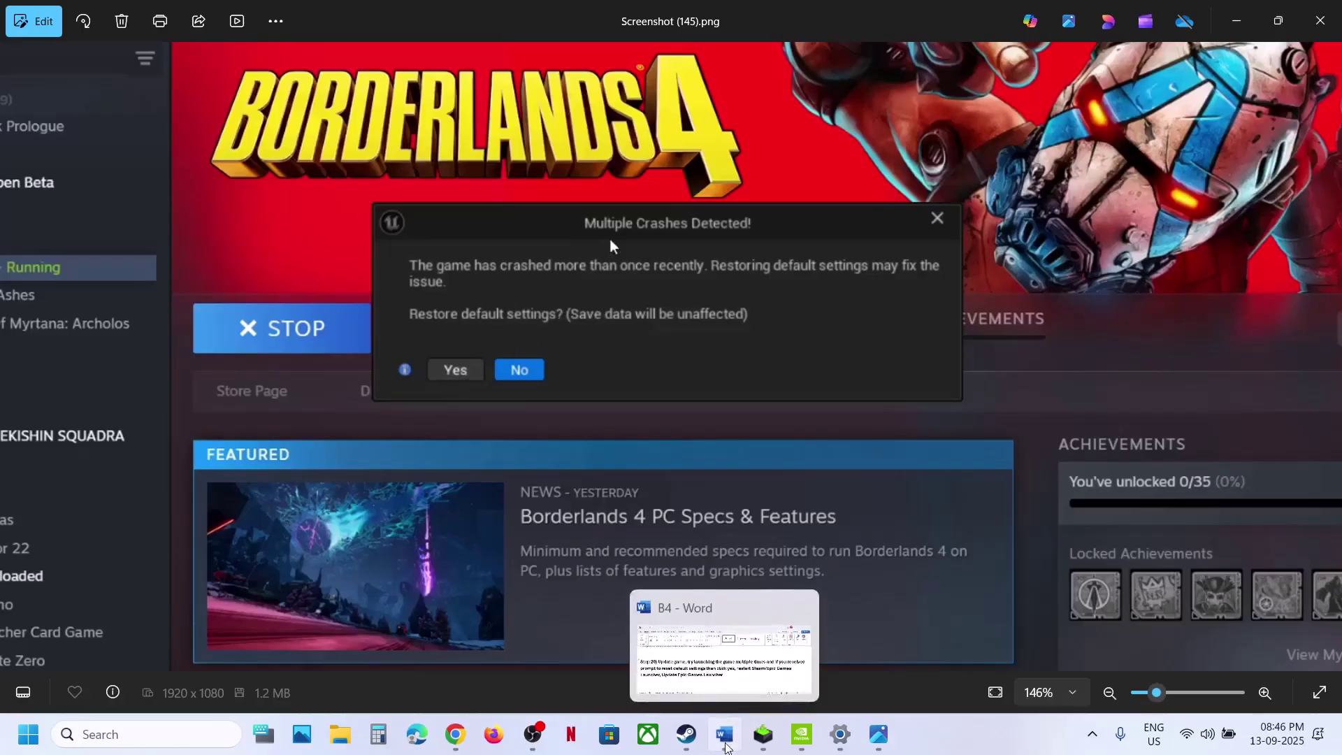
# Highlight step 20's Epic Games Launcher update advice in the Word guide, then scroll to step 21
pyautogui.click(726, 743)
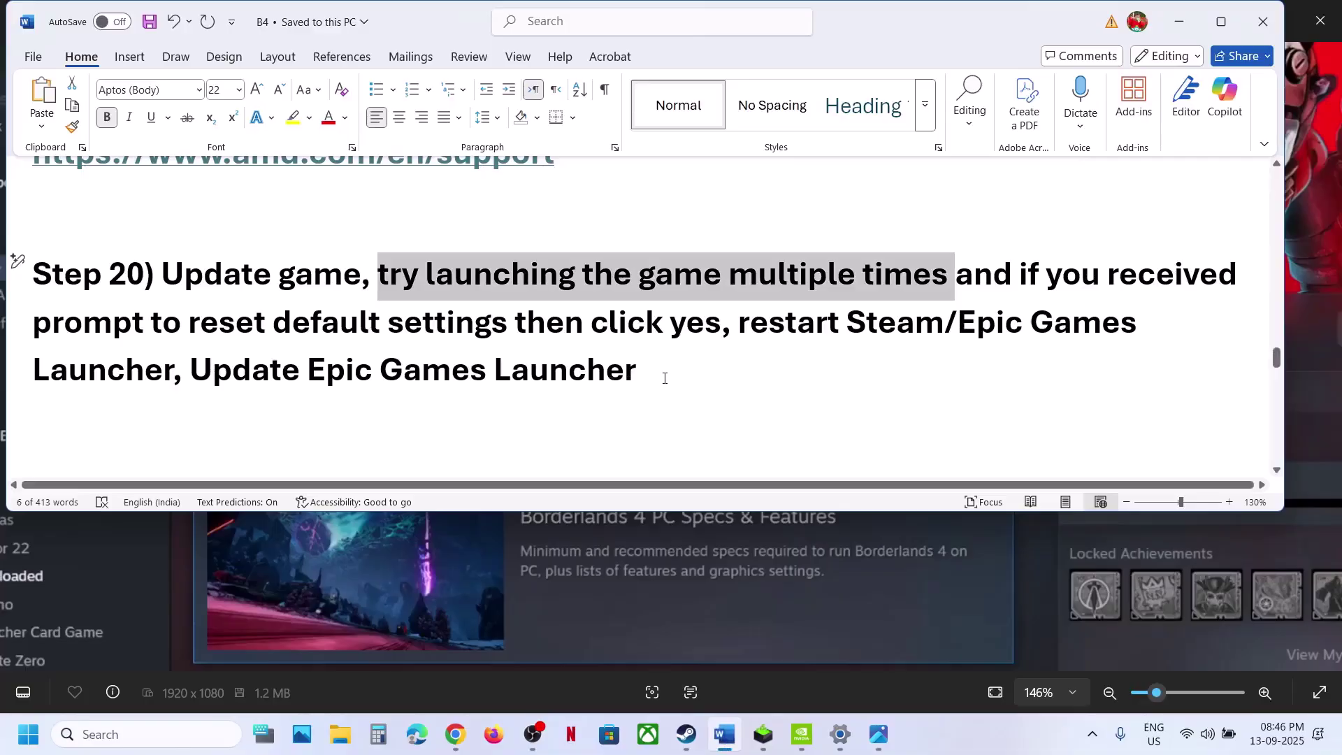
pyautogui.moveTo(759, 325); pyautogui.dragTo(1118, 323)
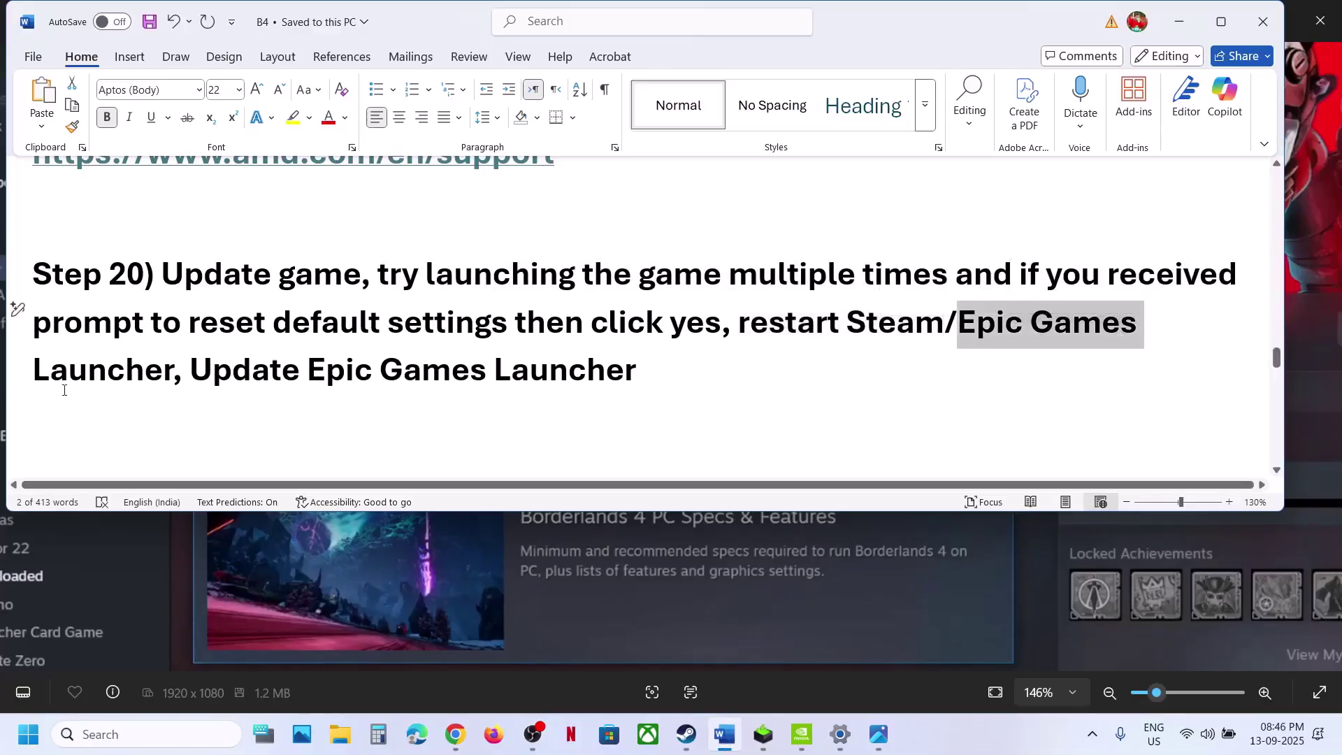
pyautogui.moveTo(50, 381); pyautogui.dragTo(613, 377)
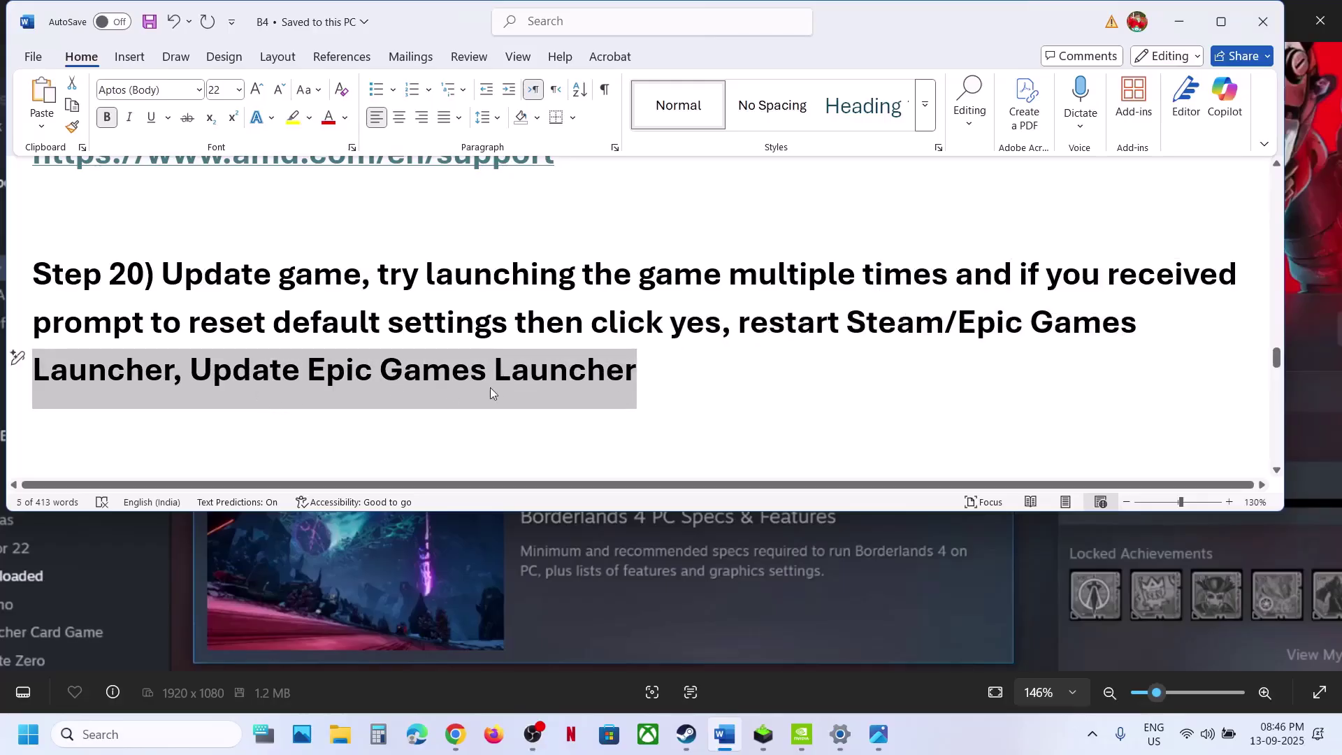
pyautogui.scroll(-3, 544, 395)
pyautogui.moveTo(178, 314); pyautogui.dragTo(533, 314)
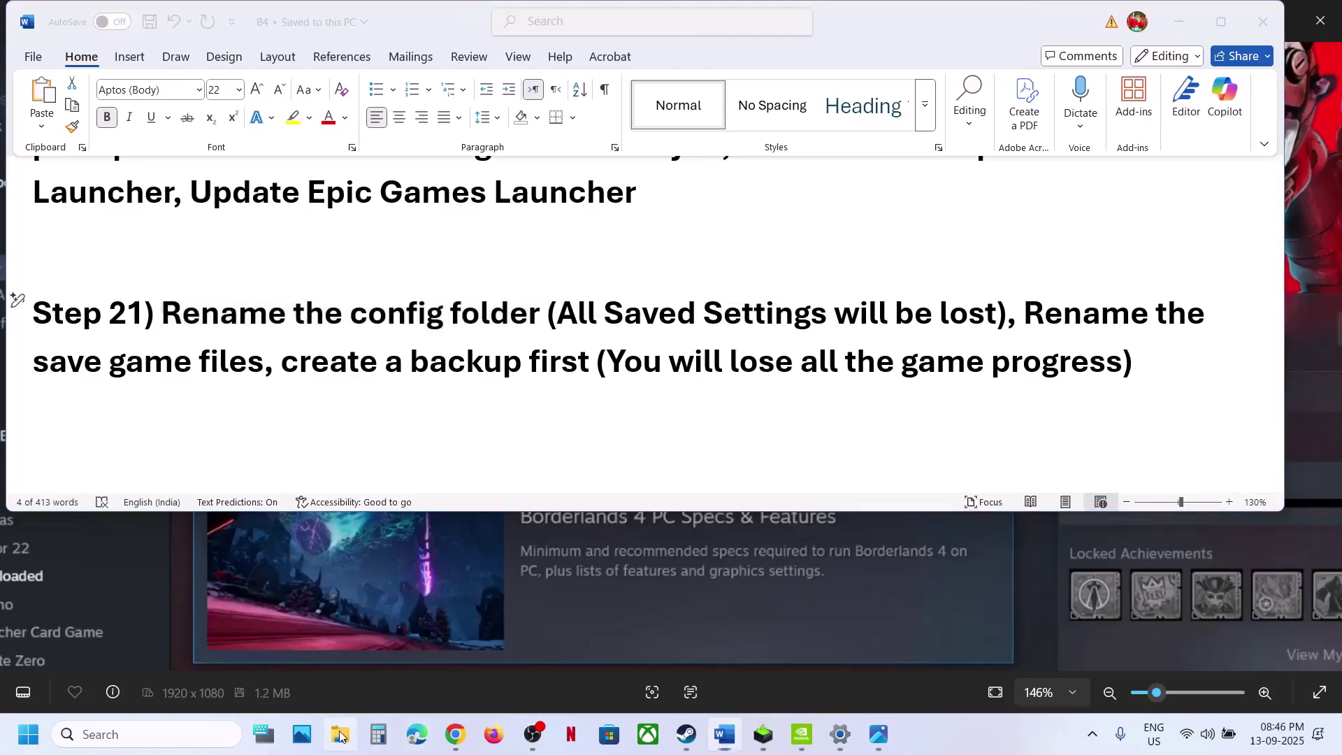
# Open Documents\My games\Borderlands 4\Saved in File Explorer
pyautogui.press('super+e')
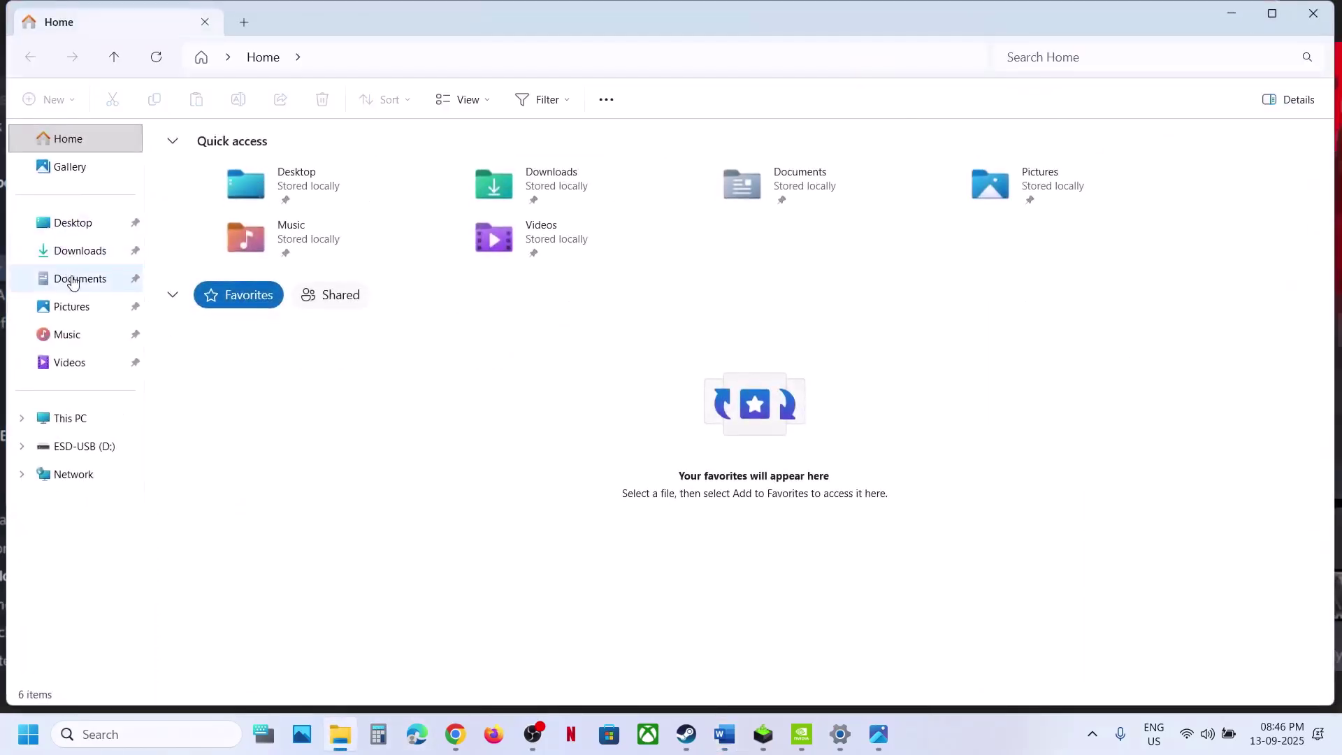
pyautogui.click(70, 280)
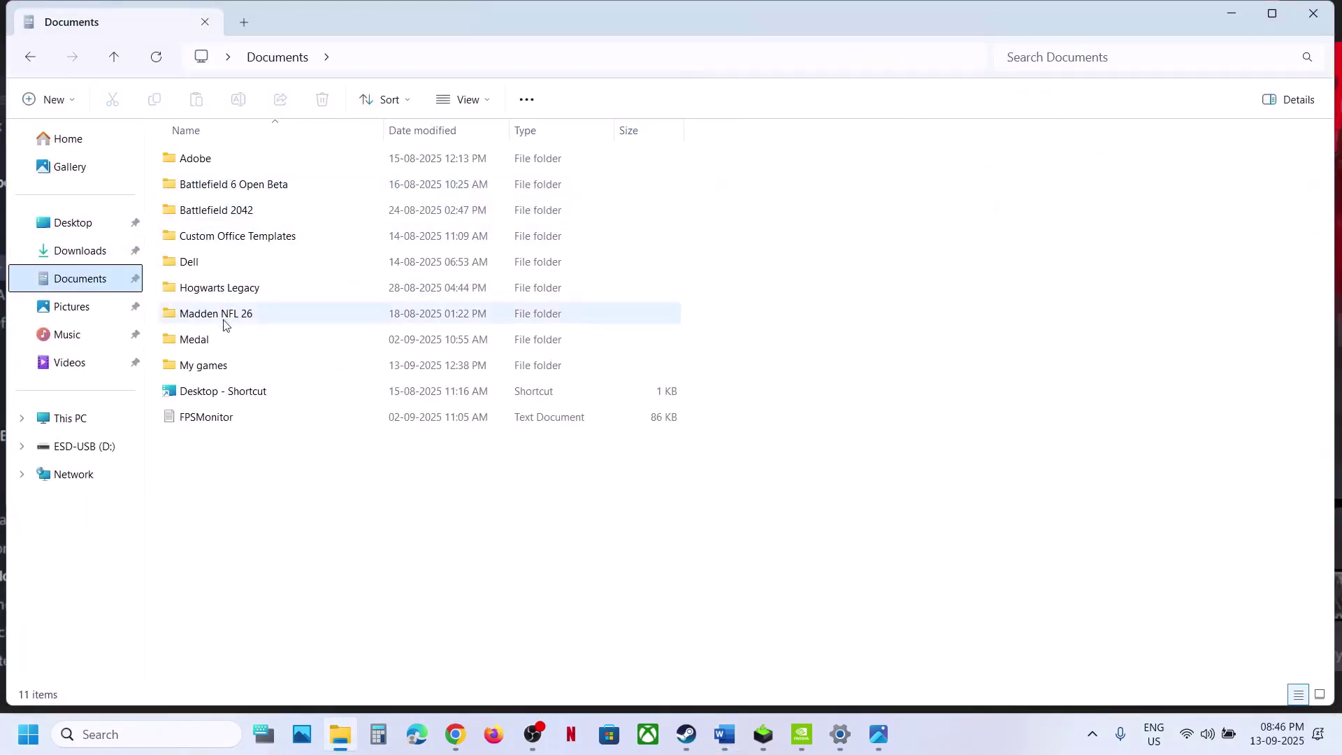
pyautogui.doubleClick(209, 367)
pyautogui.click(233, 190)
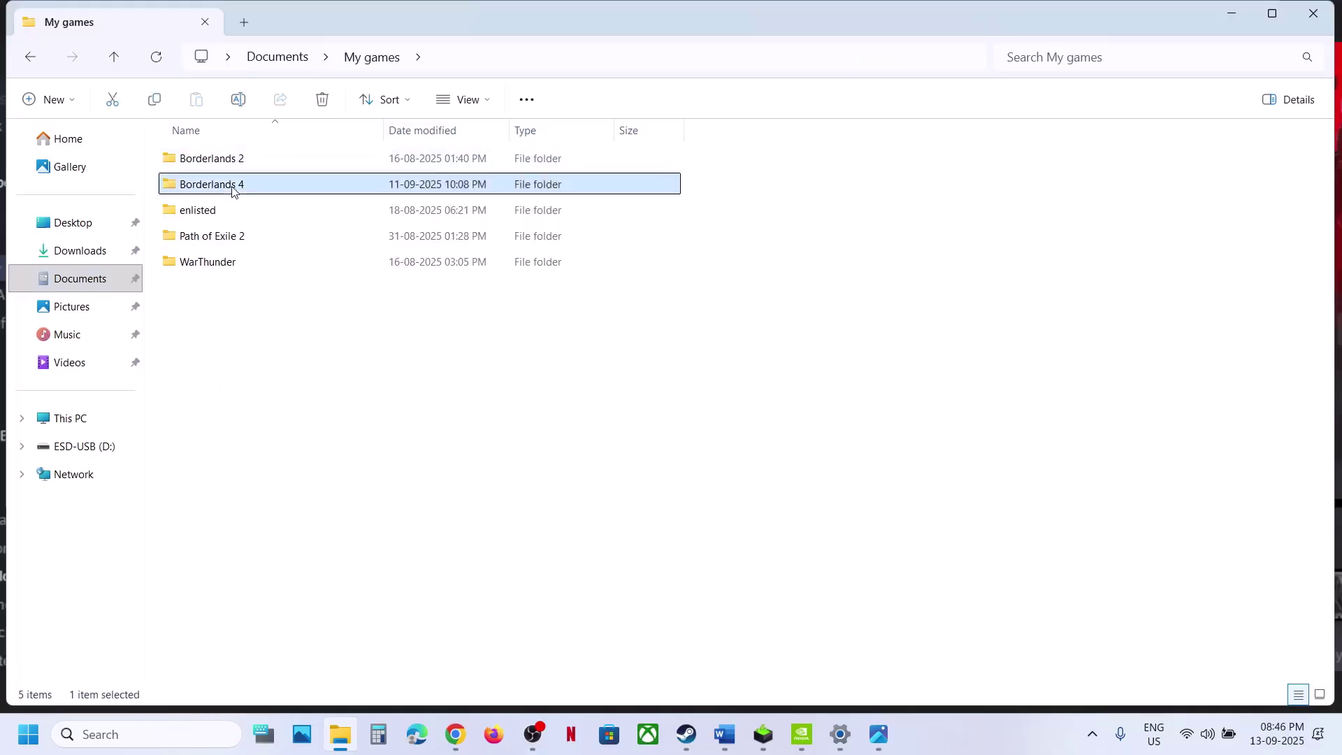
pyautogui.doubleClick(241, 189)
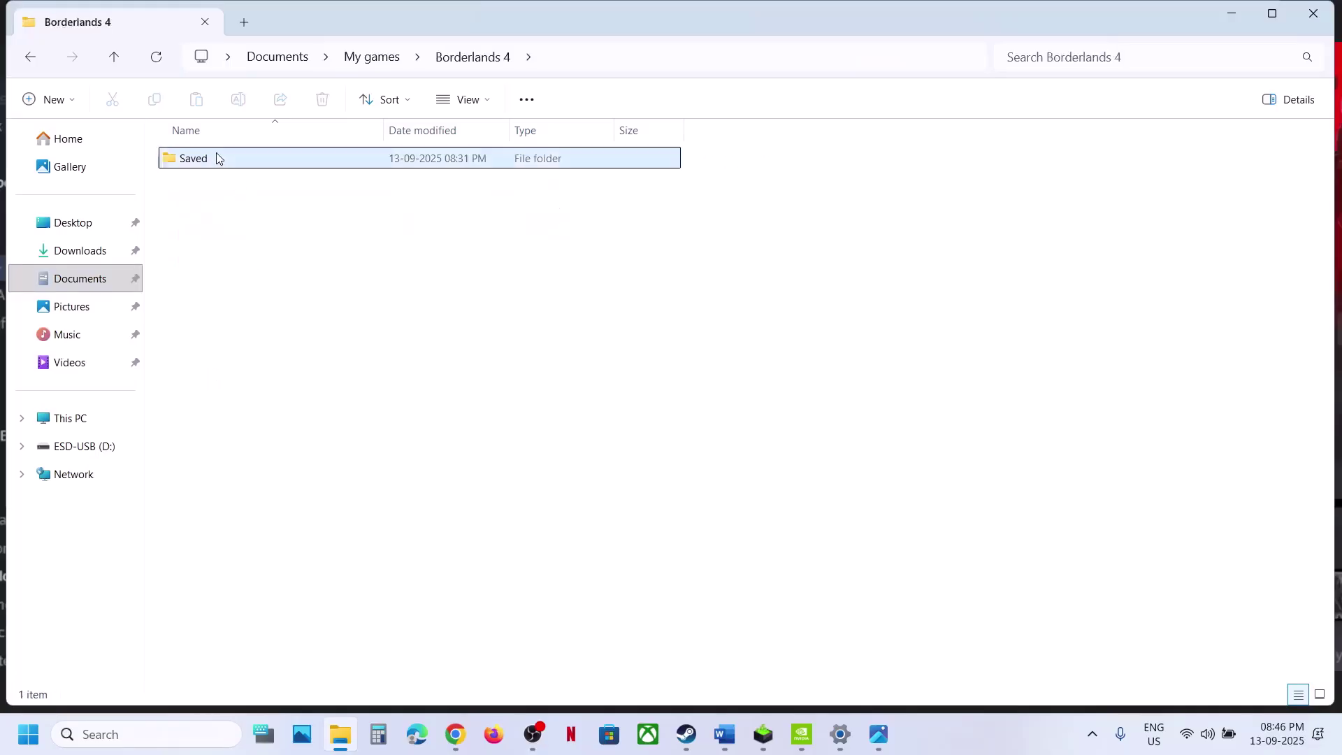
pyautogui.doubleClick(217, 156)
# Rename the Config folder to Config.old
pyautogui.click(217, 158)
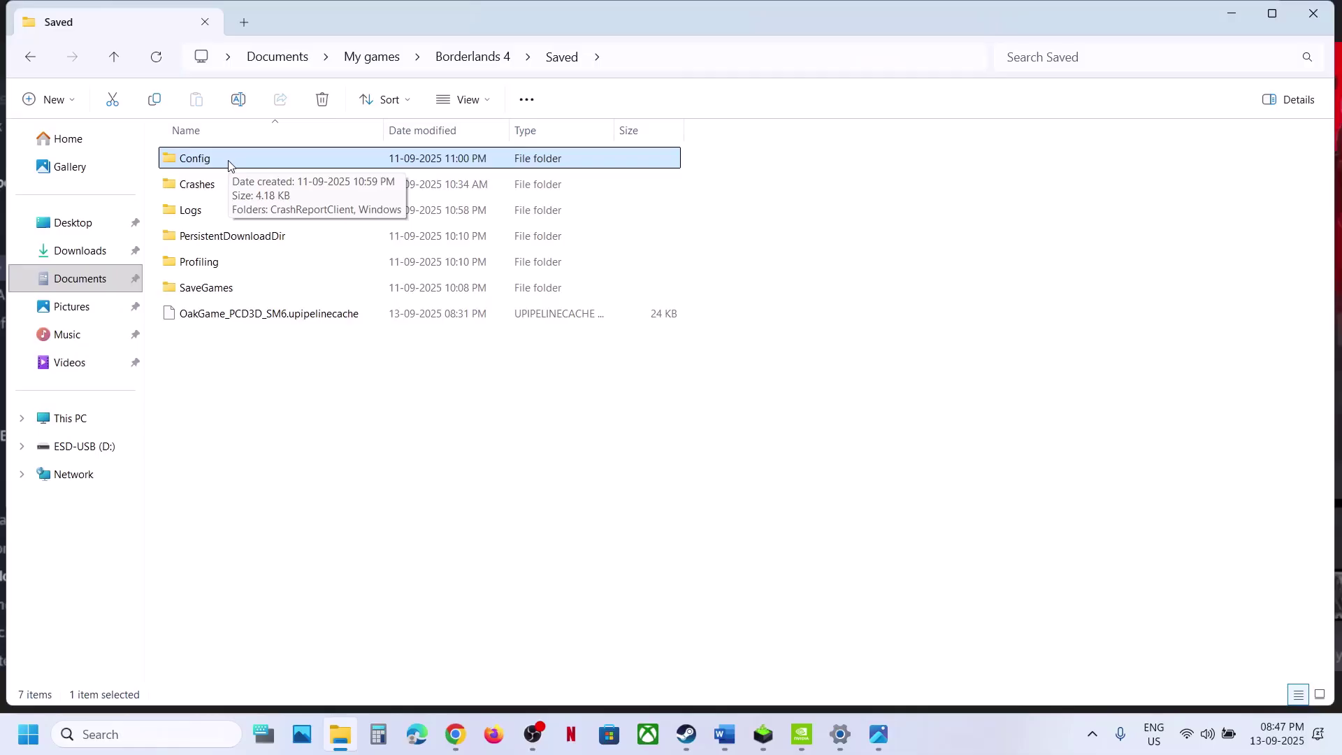
pyautogui.rightClick(229, 165)
pyautogui.click(362, 190)
pyautogui.click(229, 155)
pyautogui.write('.old')
pyautogui.click(310, 383)
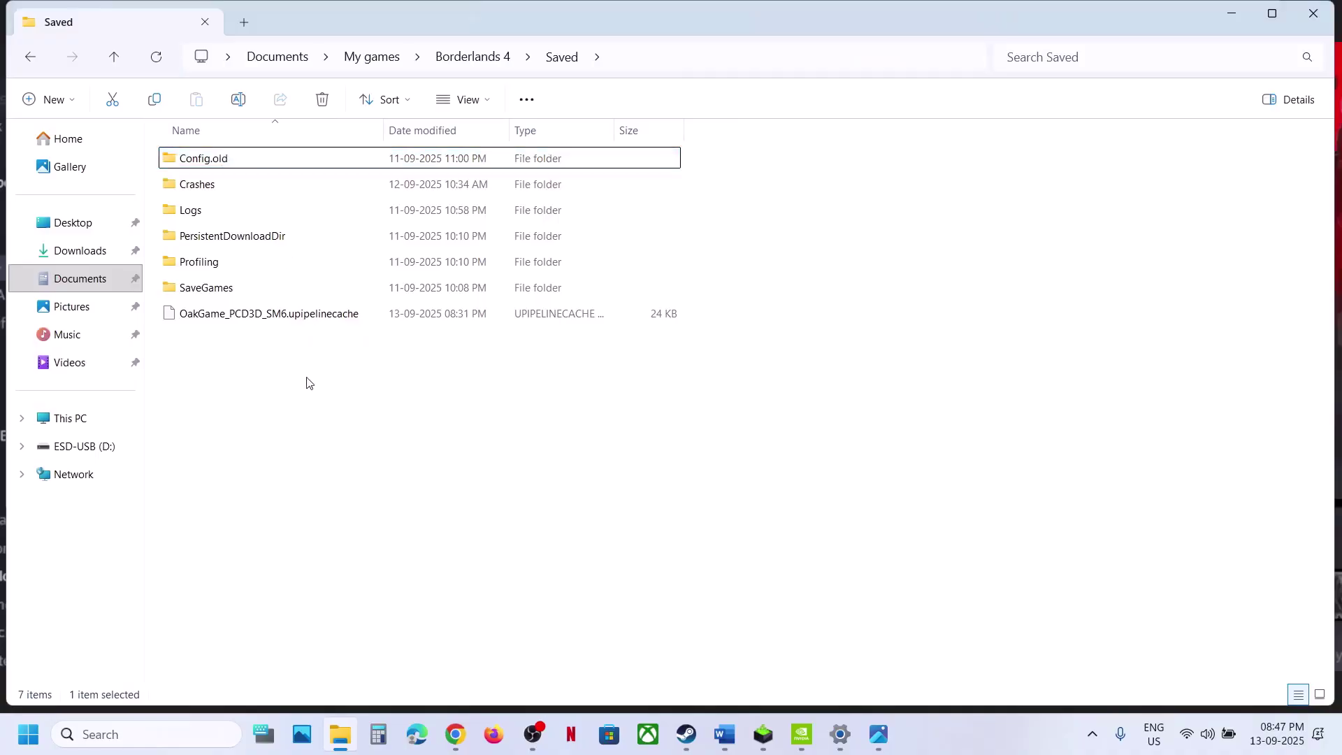
pyautogui.click(727, 739)
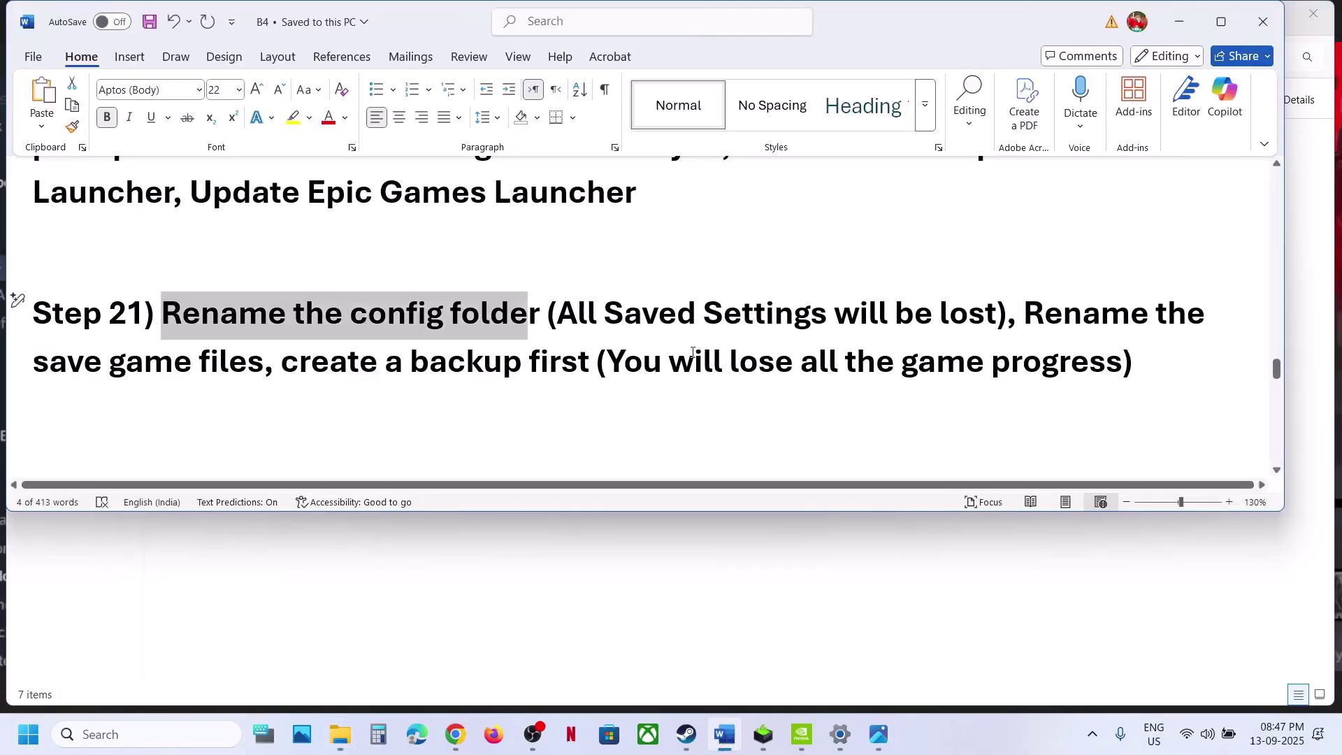
# Highlight step 21's warning about losing game progress and its create-a-backup-first advice
pyautogui.moveTo(608, 362); pyautogui.dragTo(1122, 363)
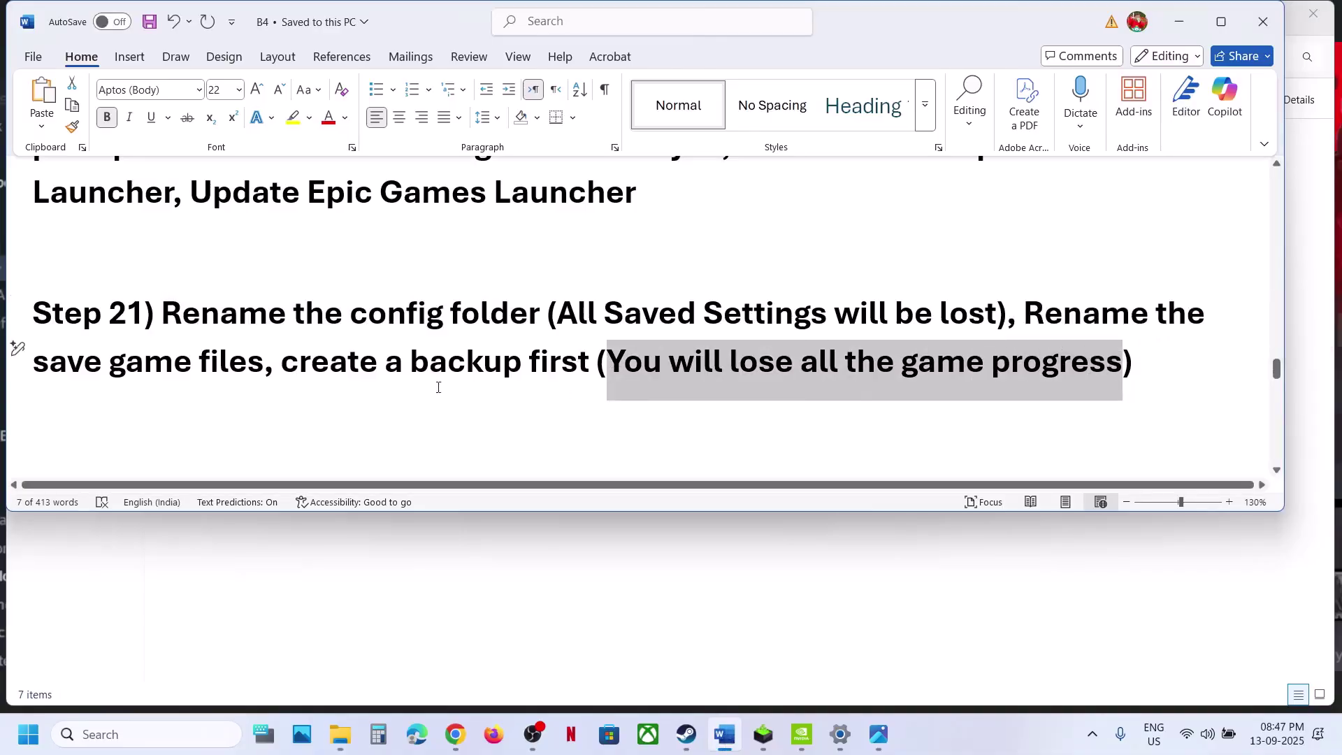
pyautogui.moveTo(282, 365); pyautogui.dragTo(596, 365)
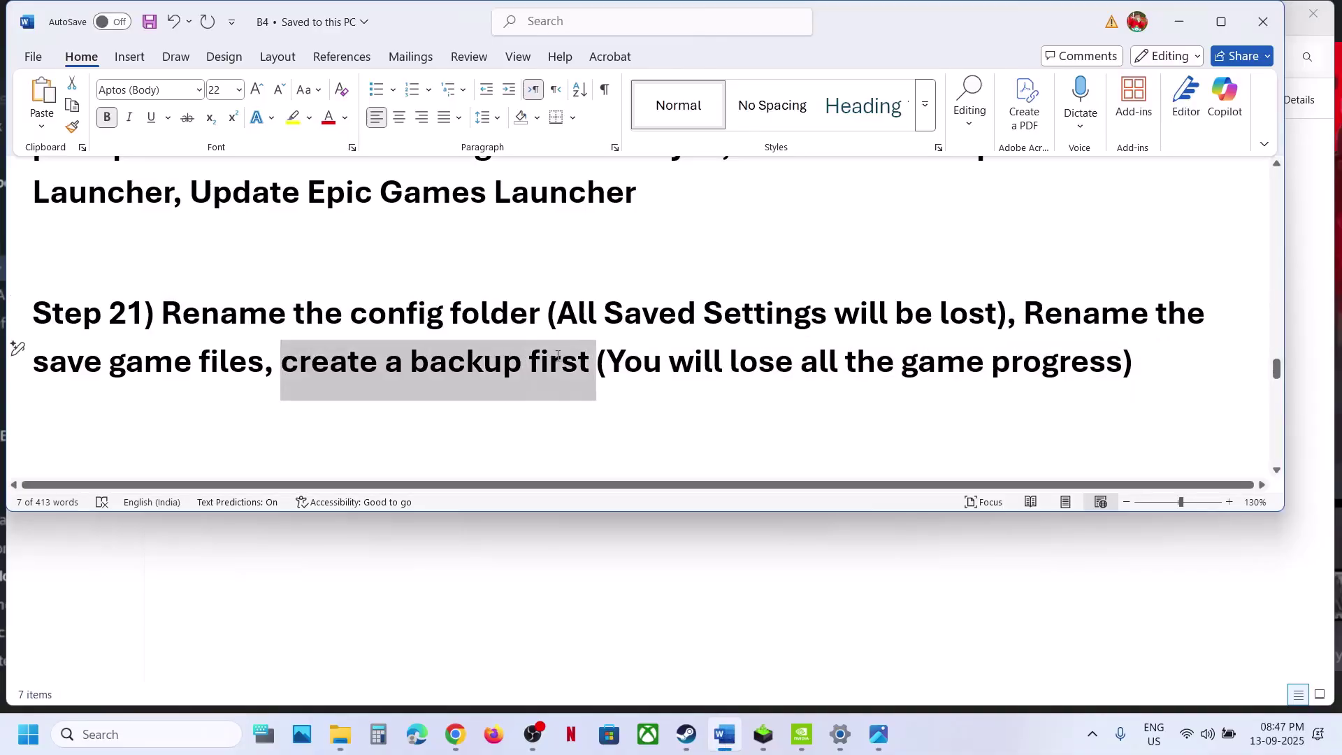
pyautogui.click(436, 624)
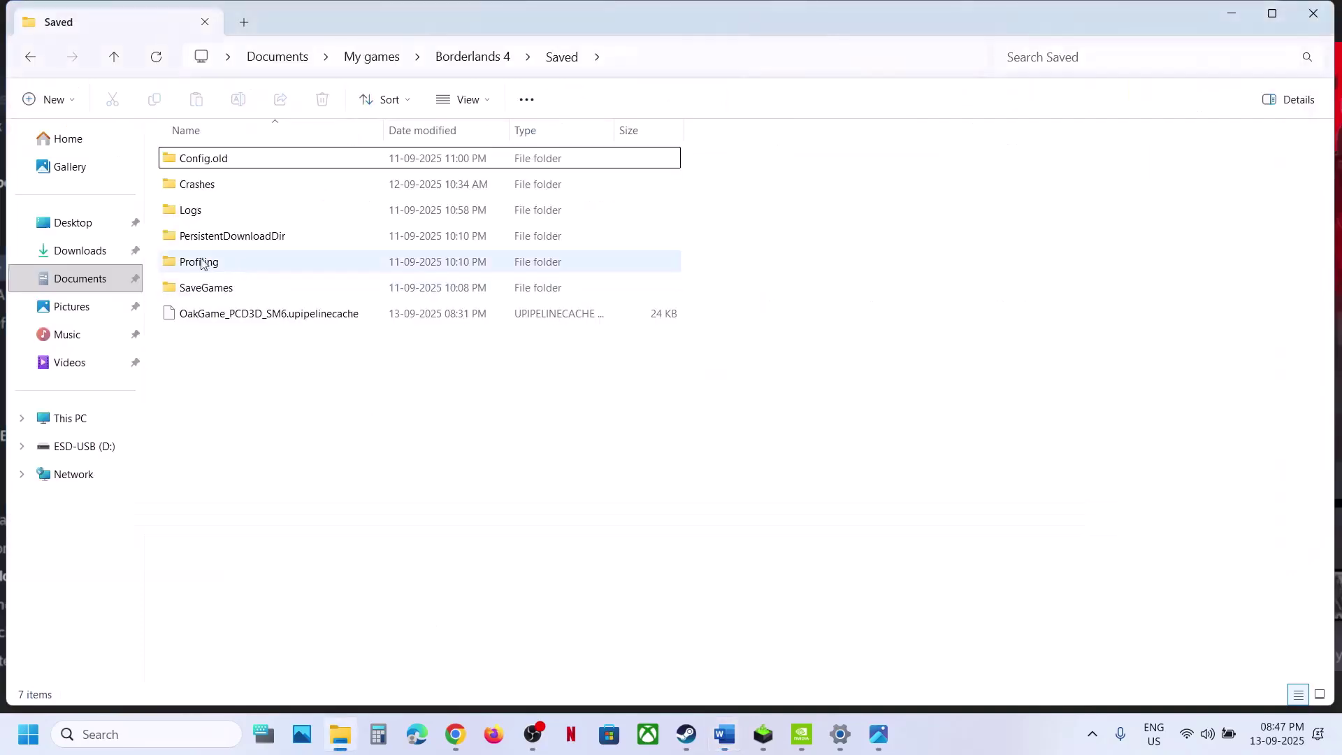
# Copy the Borderlands 4 folder from My games onto the desktop as a backup
pyautogui.click(84, 278)
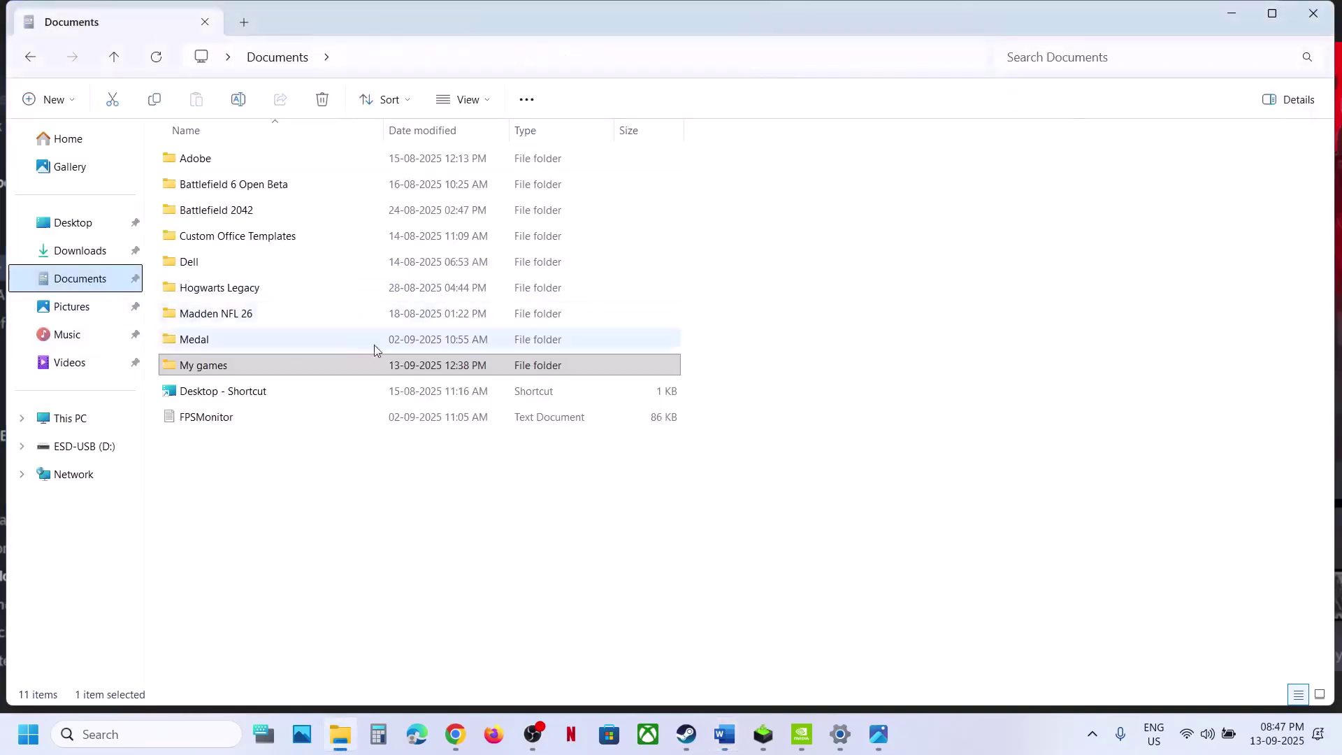
pyautogui.doubleClick(228, 367)
pyautogui.click(221, 190)
pyautogui.rightClick(221, 190)
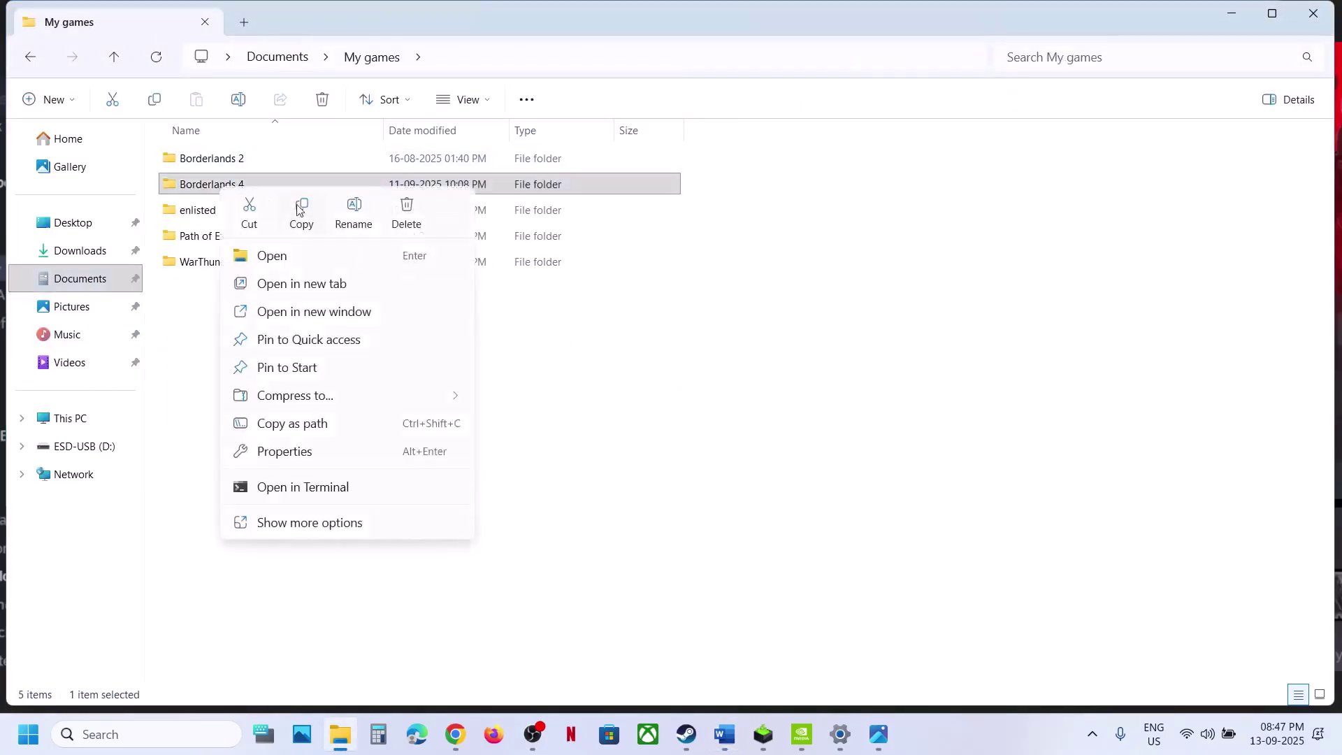
pyautogui.click(300, 205)
pyautogui.press('super+d')
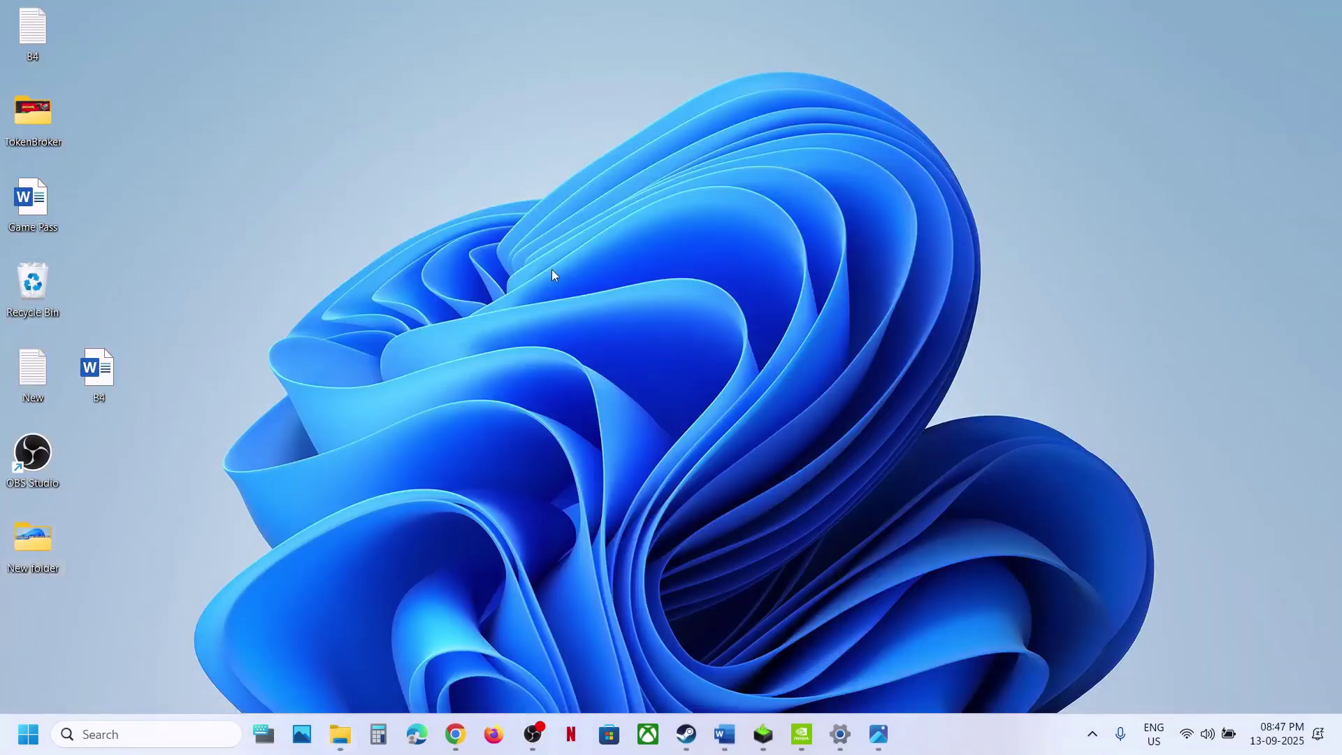
pyautogui.hotkey('ctrl', 'v')
pyautogui.moveTo(35, 656); pyautogui.dragTo(538, 338)
pyautogui.press('super+d')
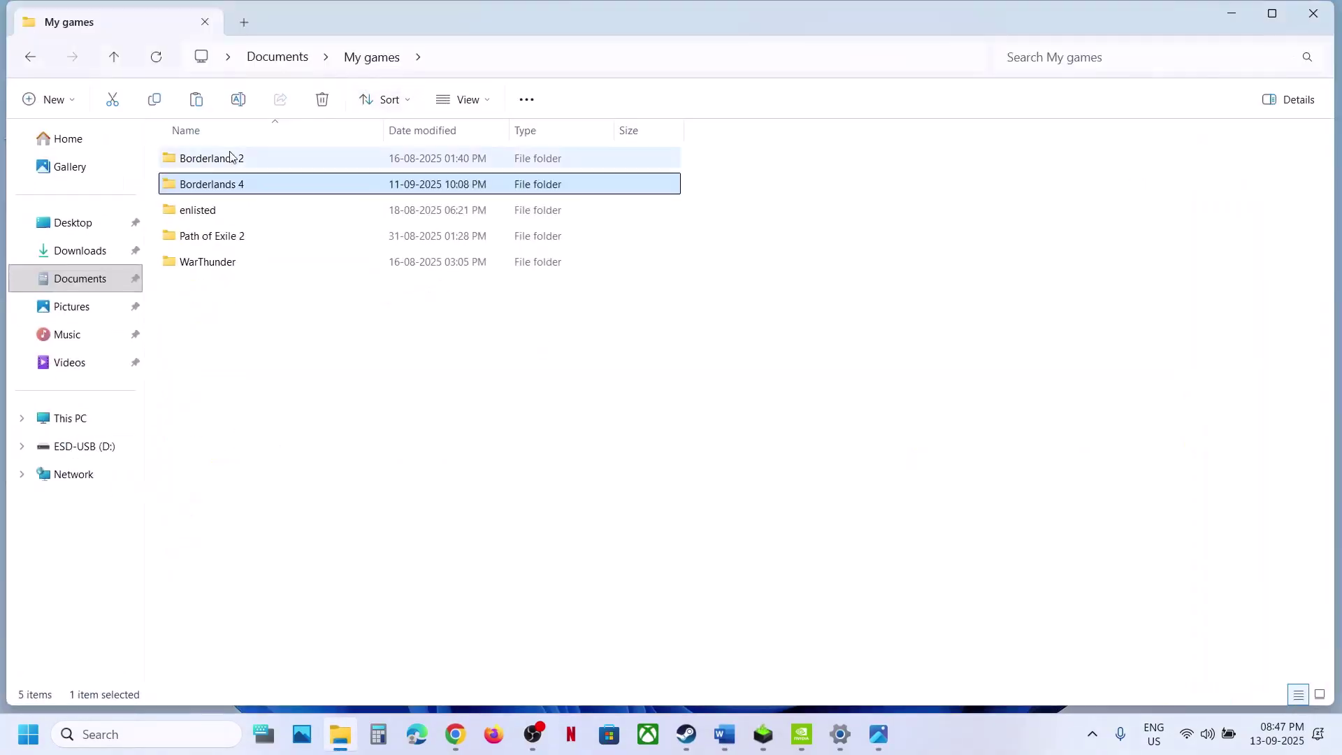
# Rename the original Borderlands 4 folder to Borderlands 4.old and scroll the guide to Step 22
pyautogui.rightClick(222, 185)
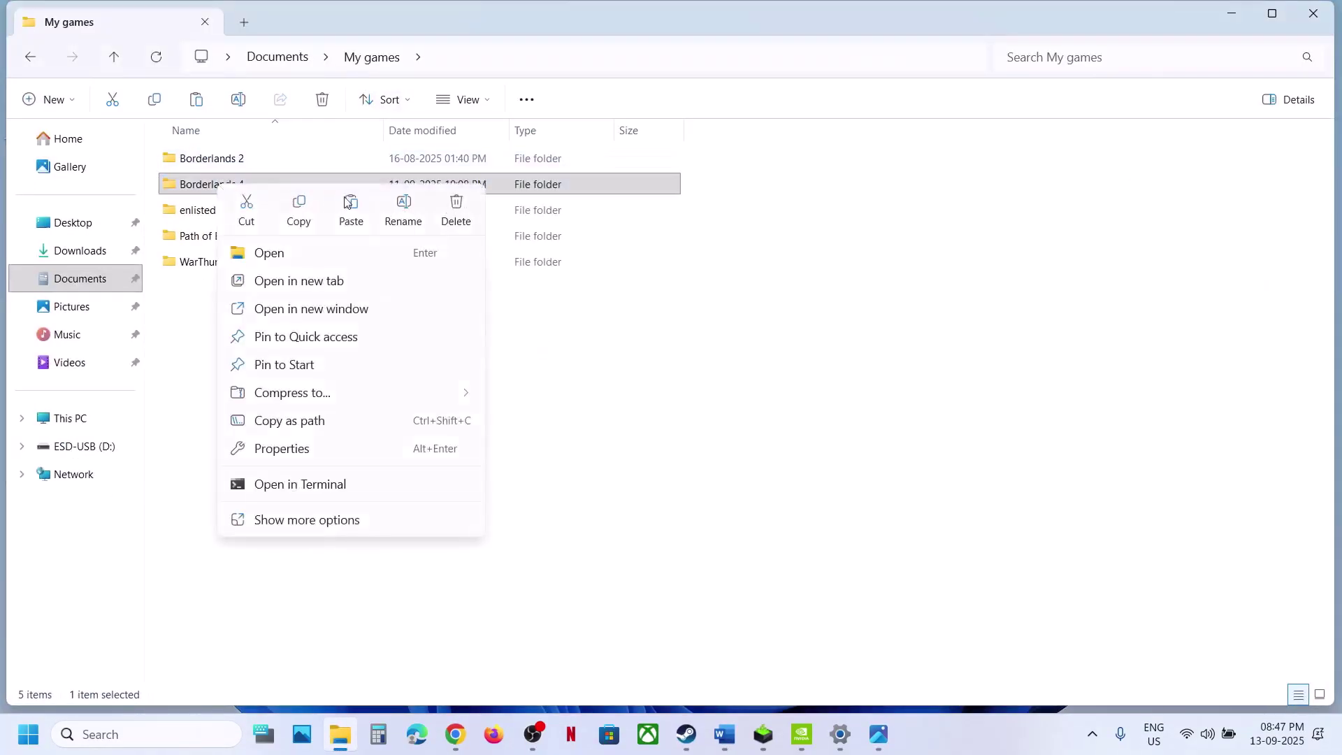
pyautogui.click(404, 209)
pyautogui.click(254, 185)
pyautogui.write('.old')
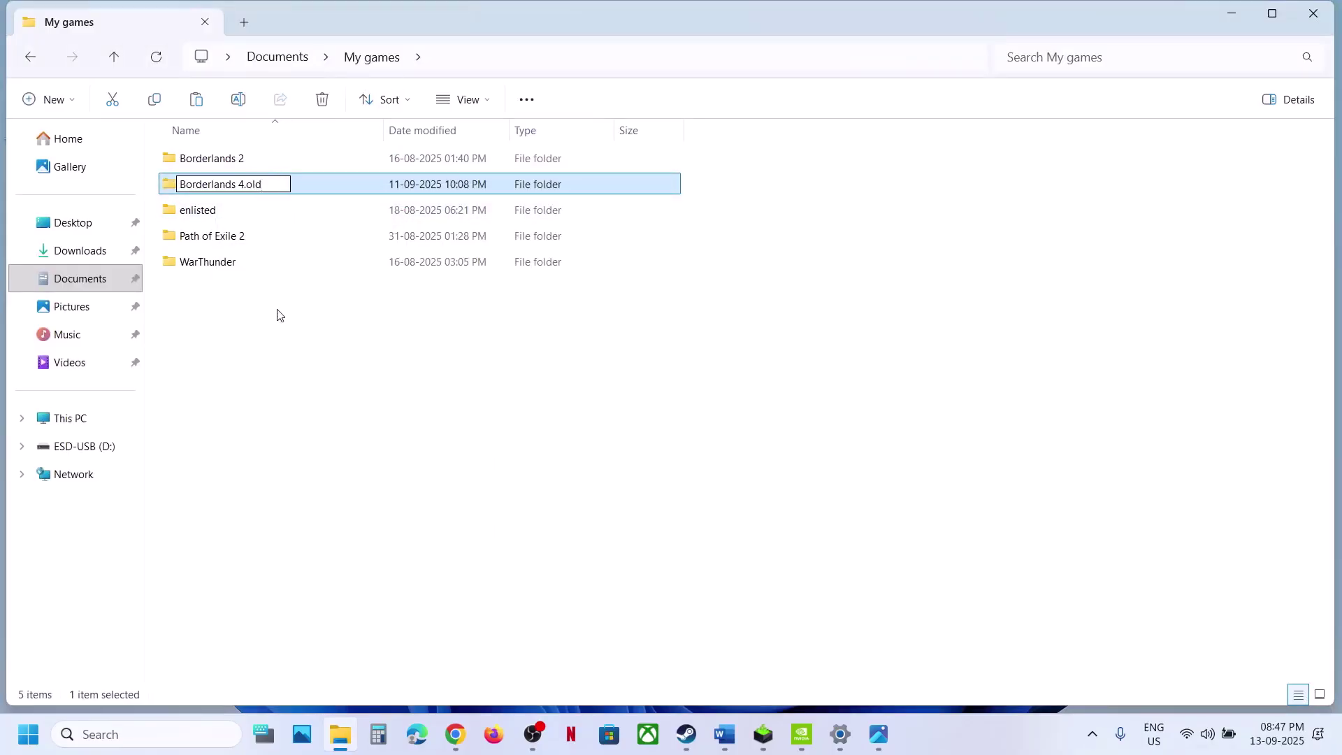
pyautogui.press('Return')
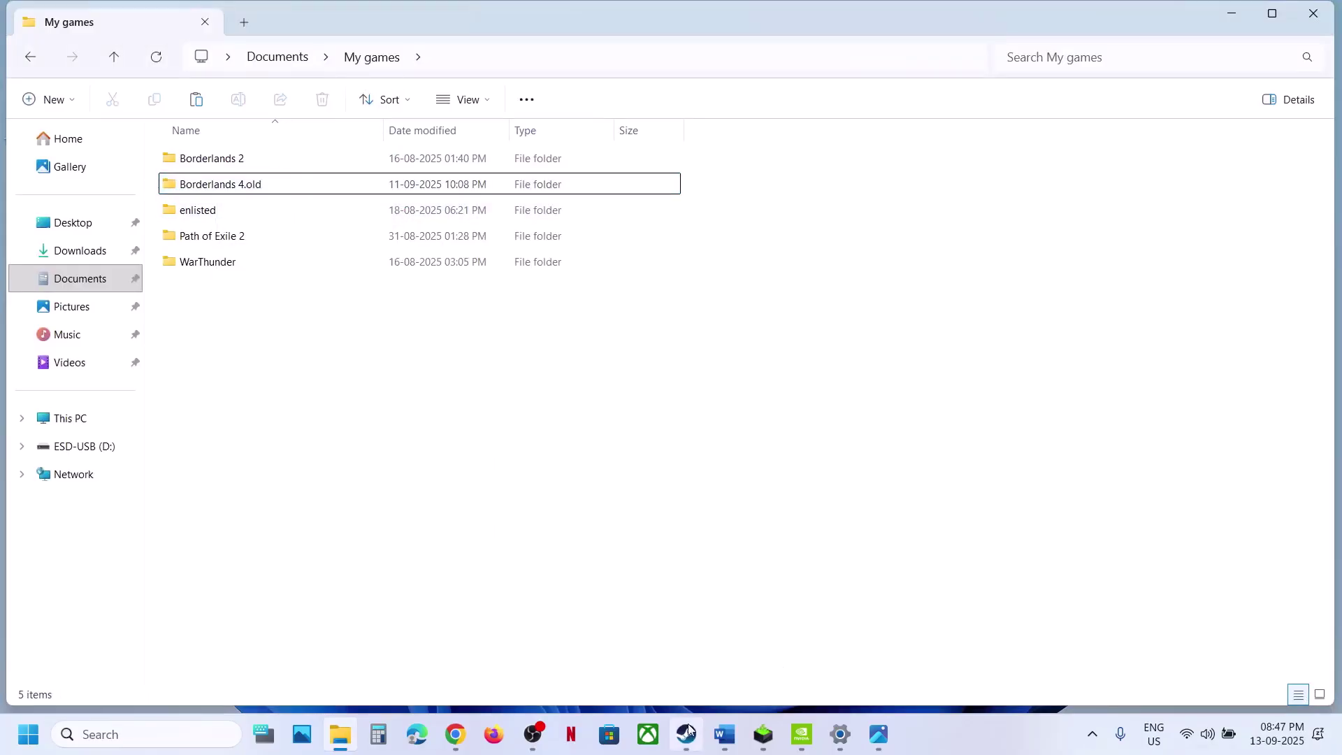
pyautogui.click(688, 737)
pyautogui.click(720, 741)
pyautogui.scroll(-3, 546, 412)
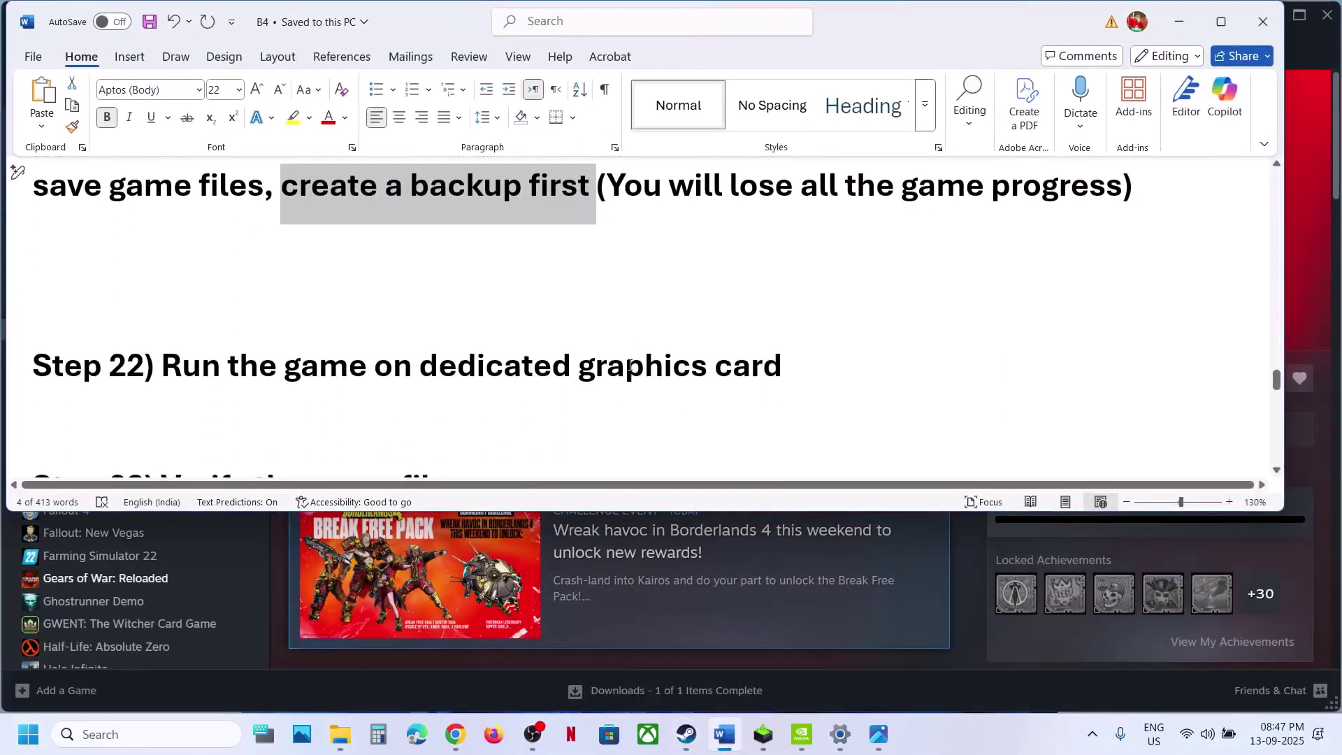
# Search Windows for 'graphics', copied from step 22, to reach the Graphics settings page
pyautogui.doubleClick(629, 365)
pyautogui.hotkey('ctrl', 'c')
pyautogui.click(216, 731)
pyautogui.hotkey('ctrl', 'v')
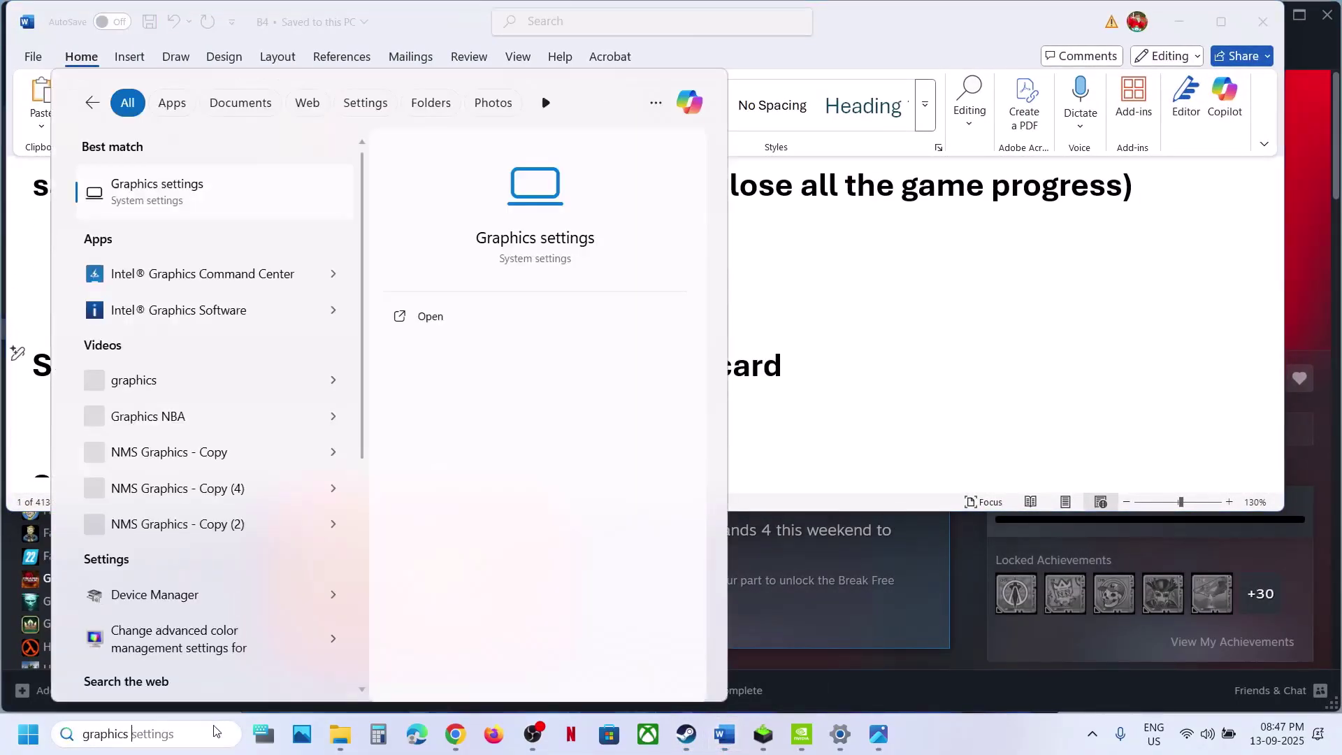
pyautogui.click(198, 208)
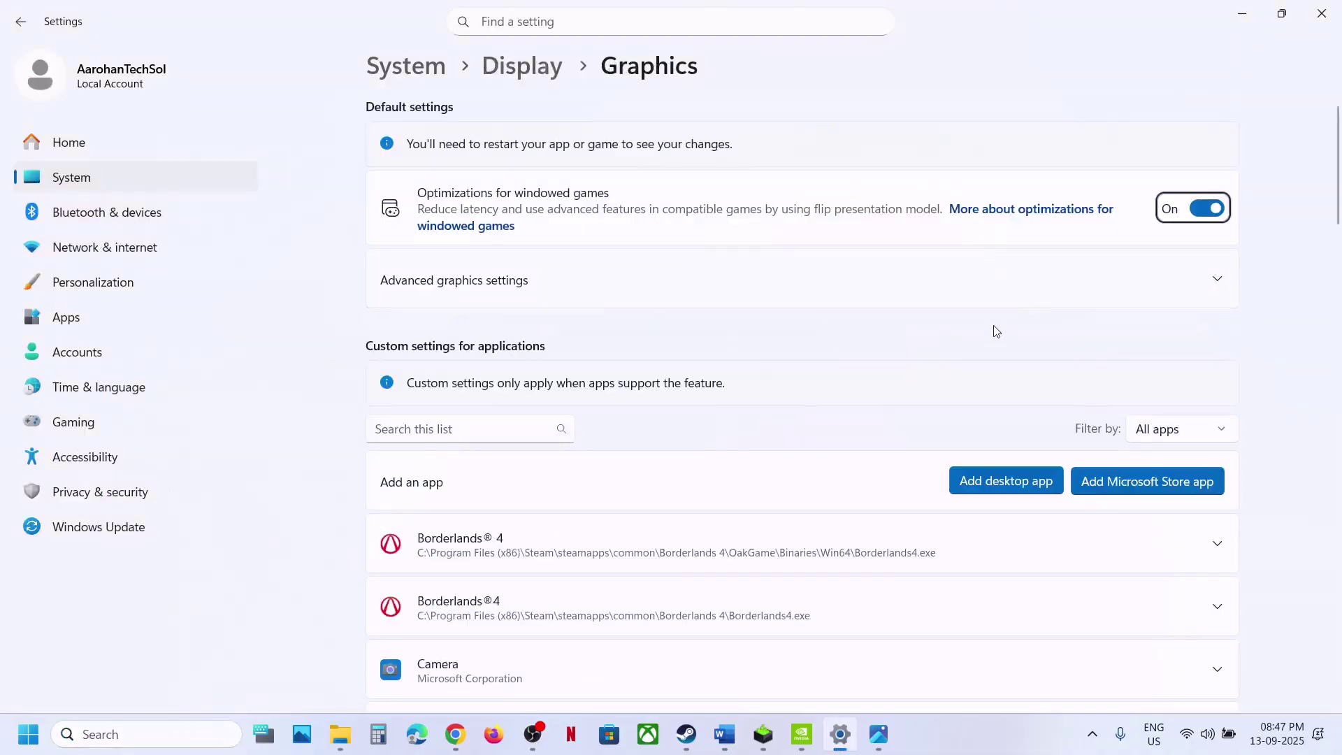
# Add Borderlands4.exe from the install folder and set it to High Performance NVIDIA
pyautogui.click(994, 479)
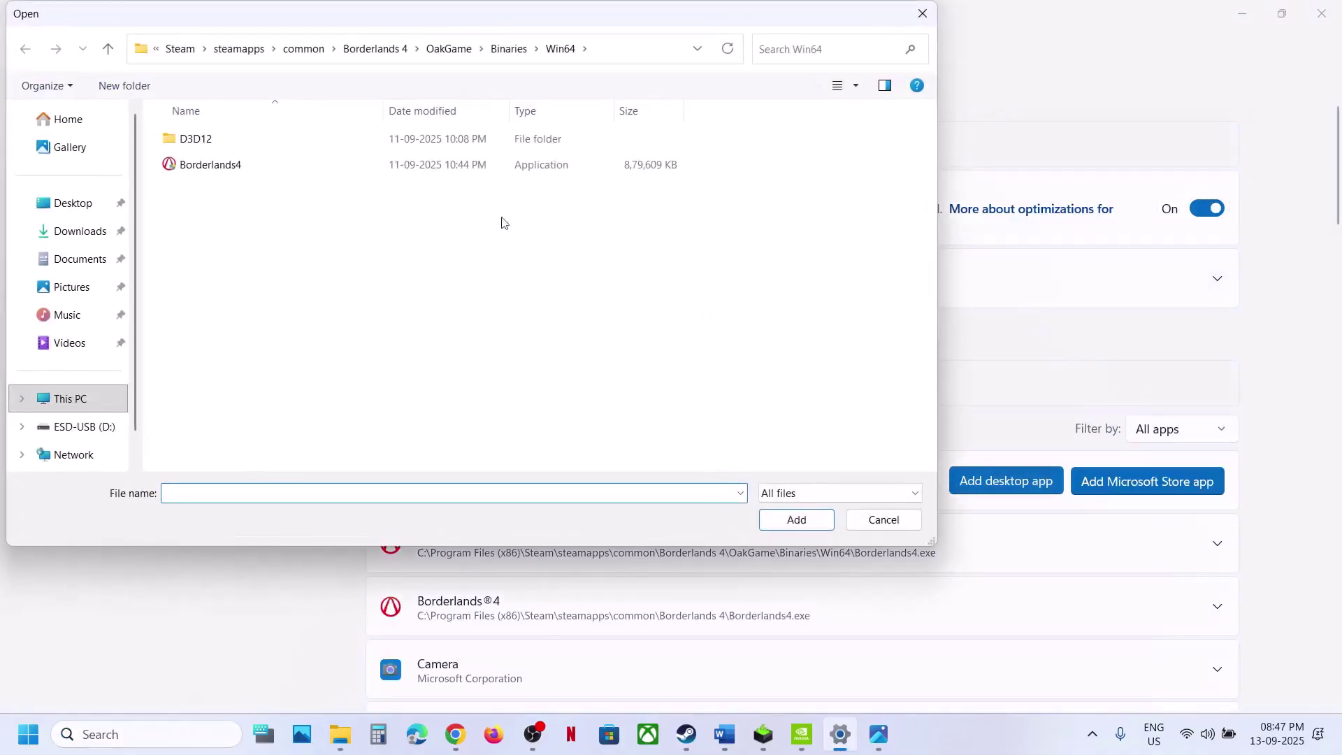
pyautogui.click(602, 54)
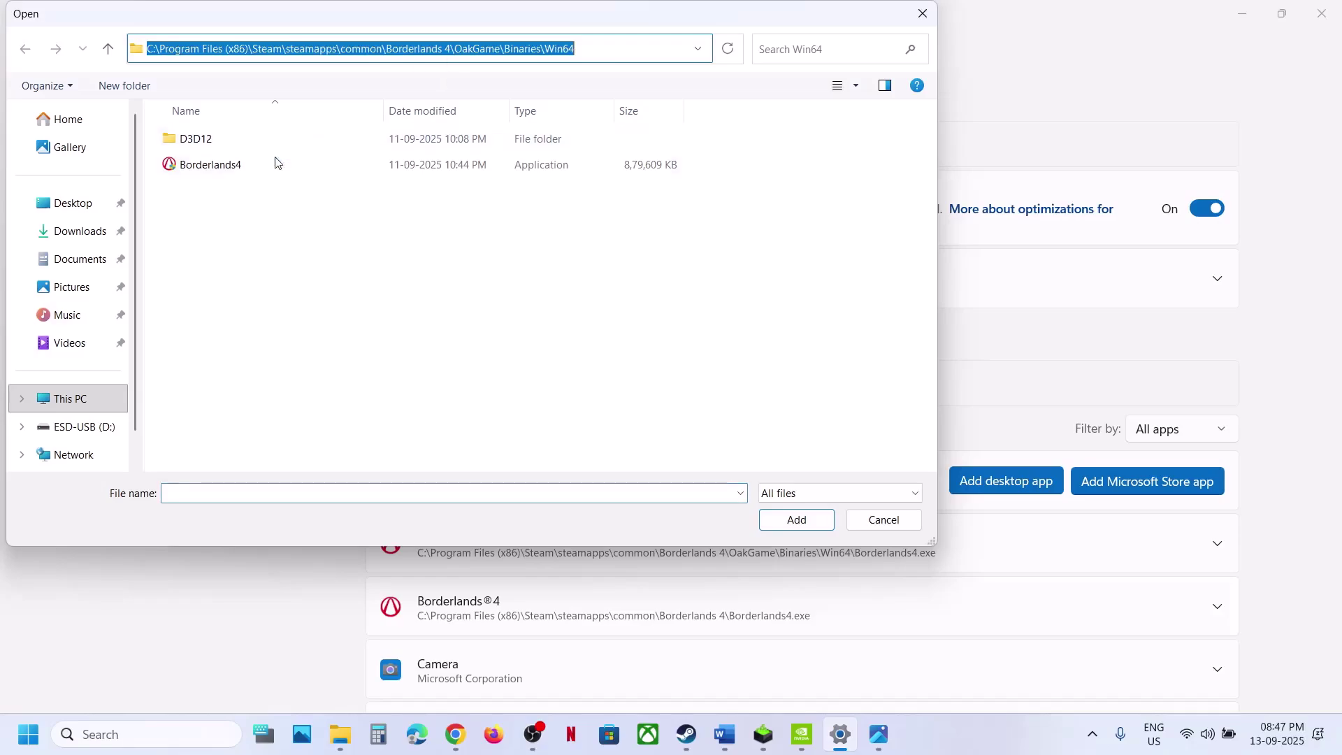
pyautogui.click(112, 55)
pyautogui.click(112, 56)
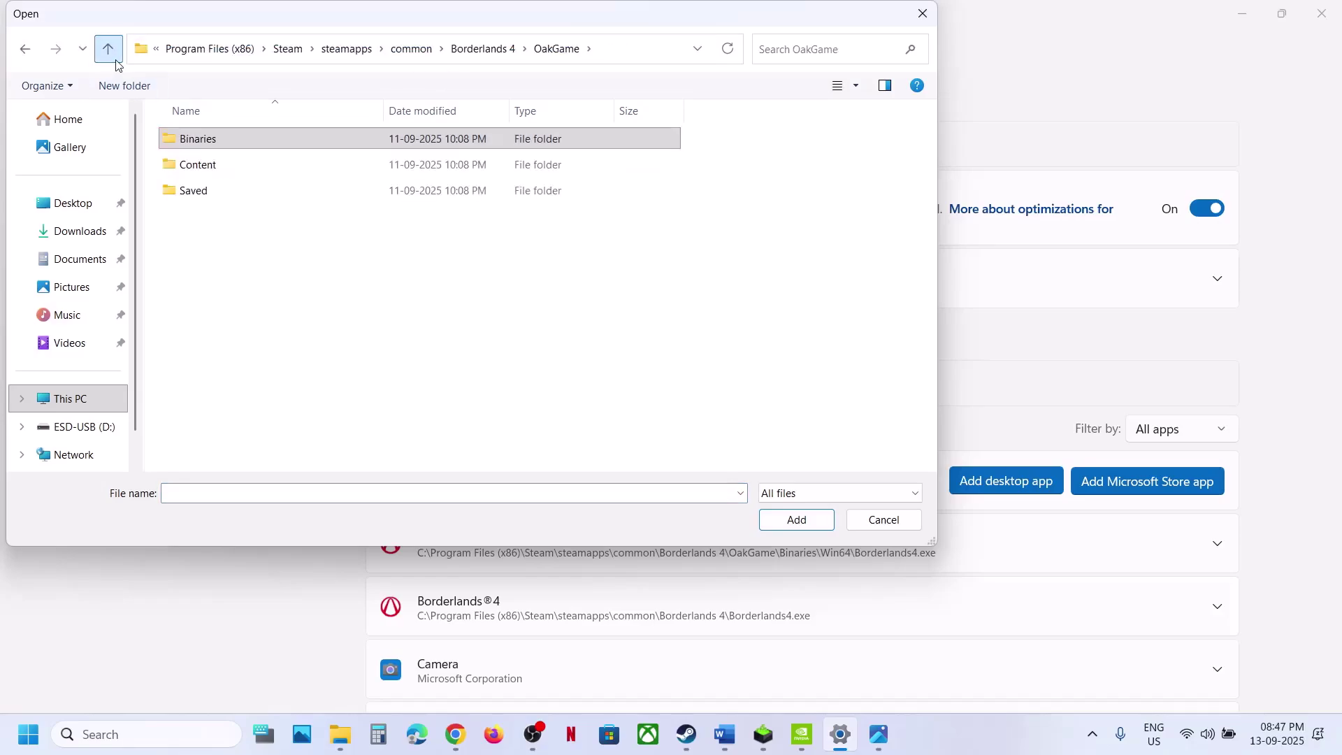
pyautogui.click(249, 199)
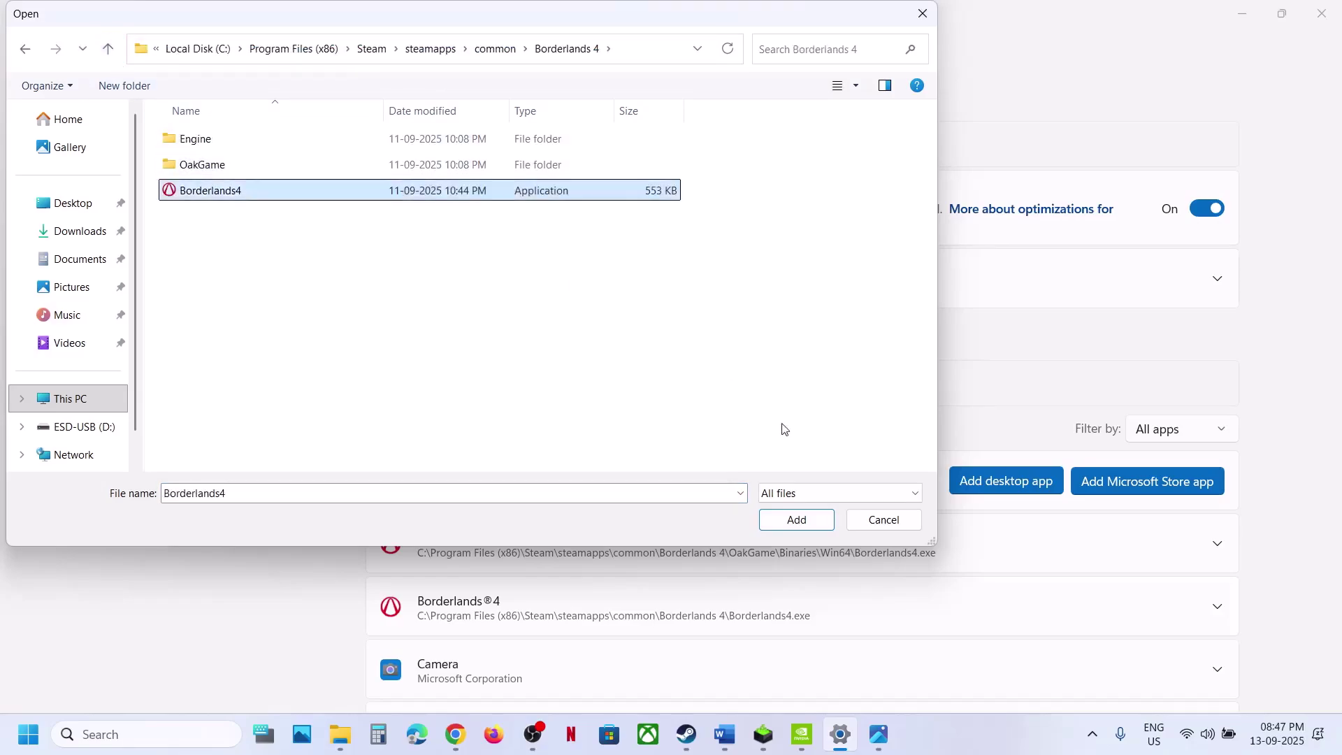
pyautogui.click(782, 524)
pyautogui.click(702, 624)
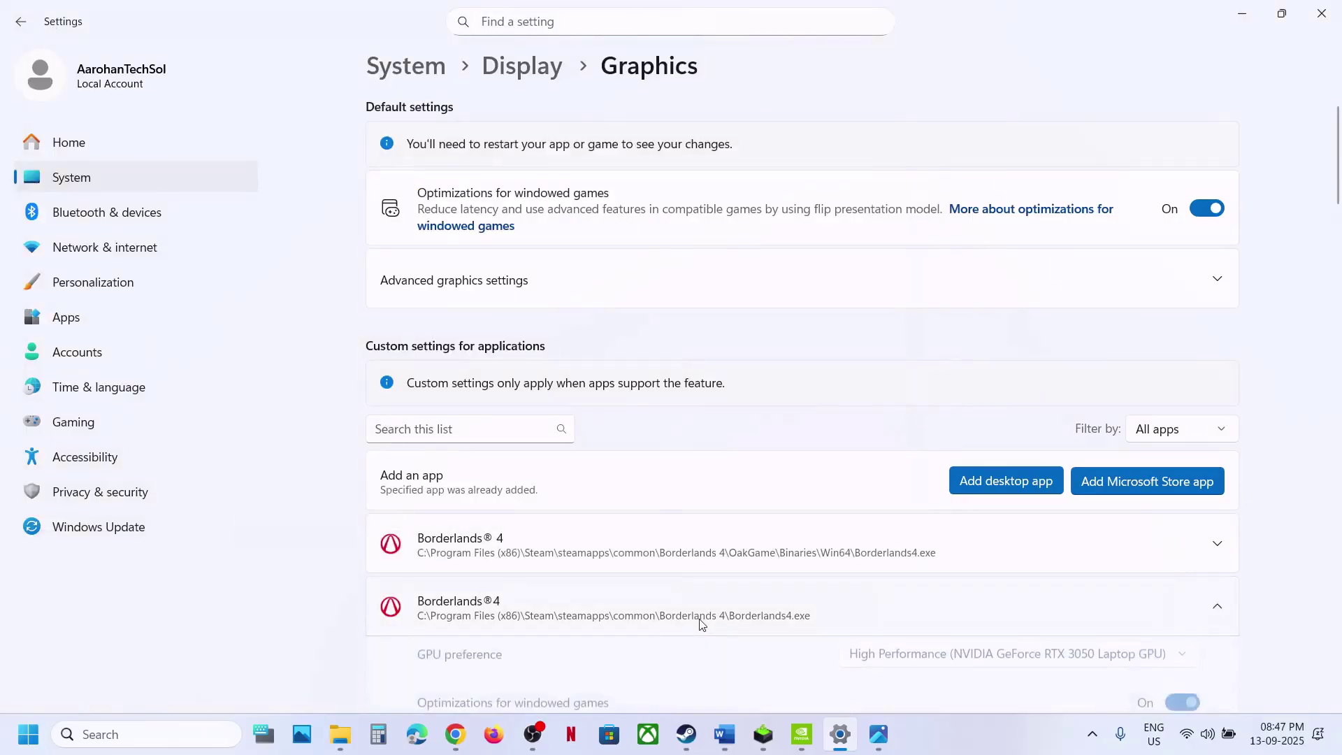
pyautogui.click(953, 597)
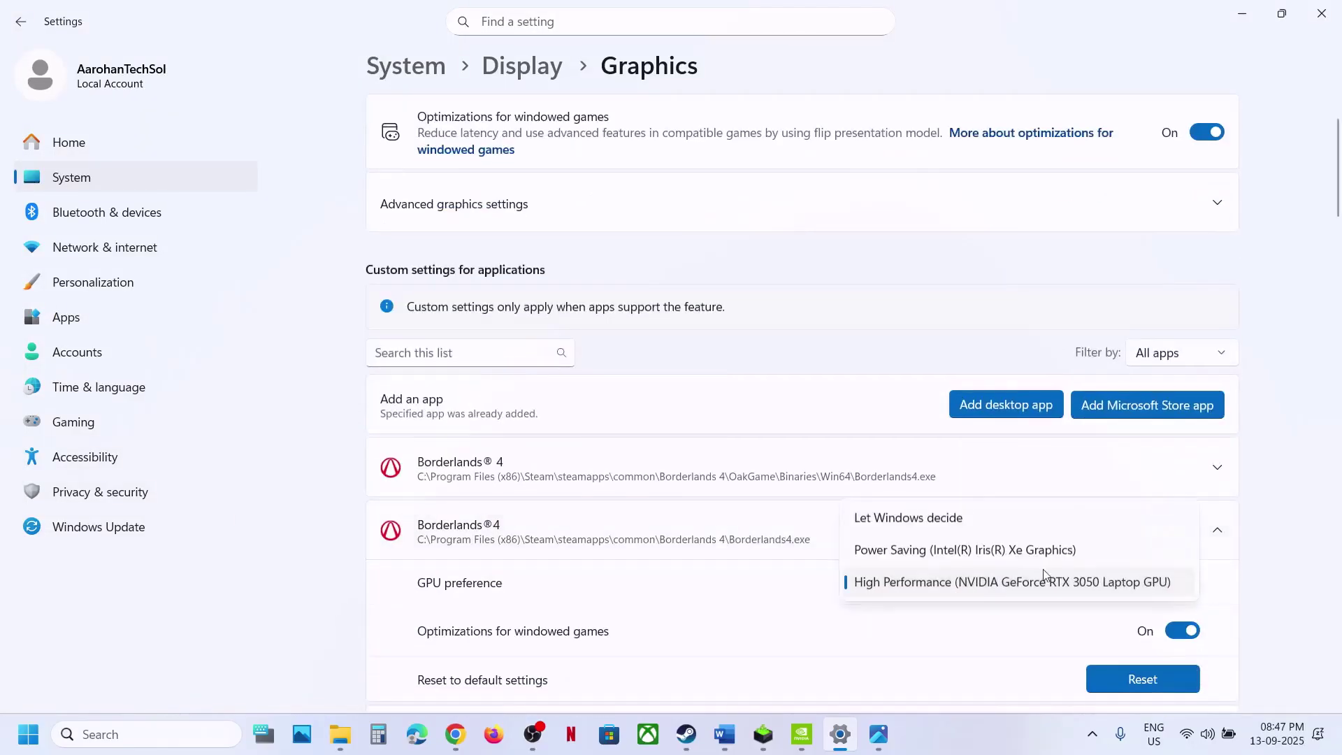
pyautogui.click(1007, 581)
# Add OakGame\Binaries\Win64\Borderlands4.exe, also set to High Performance NVIDIA
pyautogui.click(1013, 413)
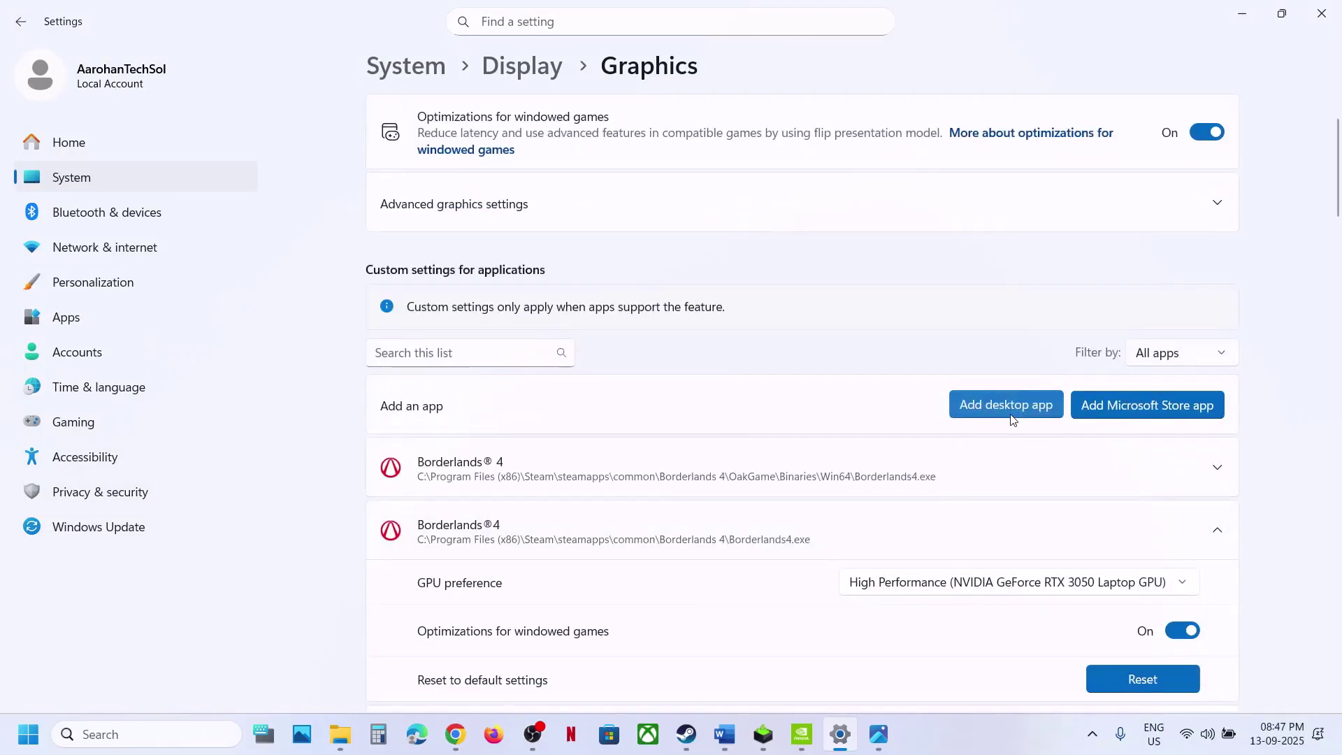
pyautogui.doubleClick(236, 174)
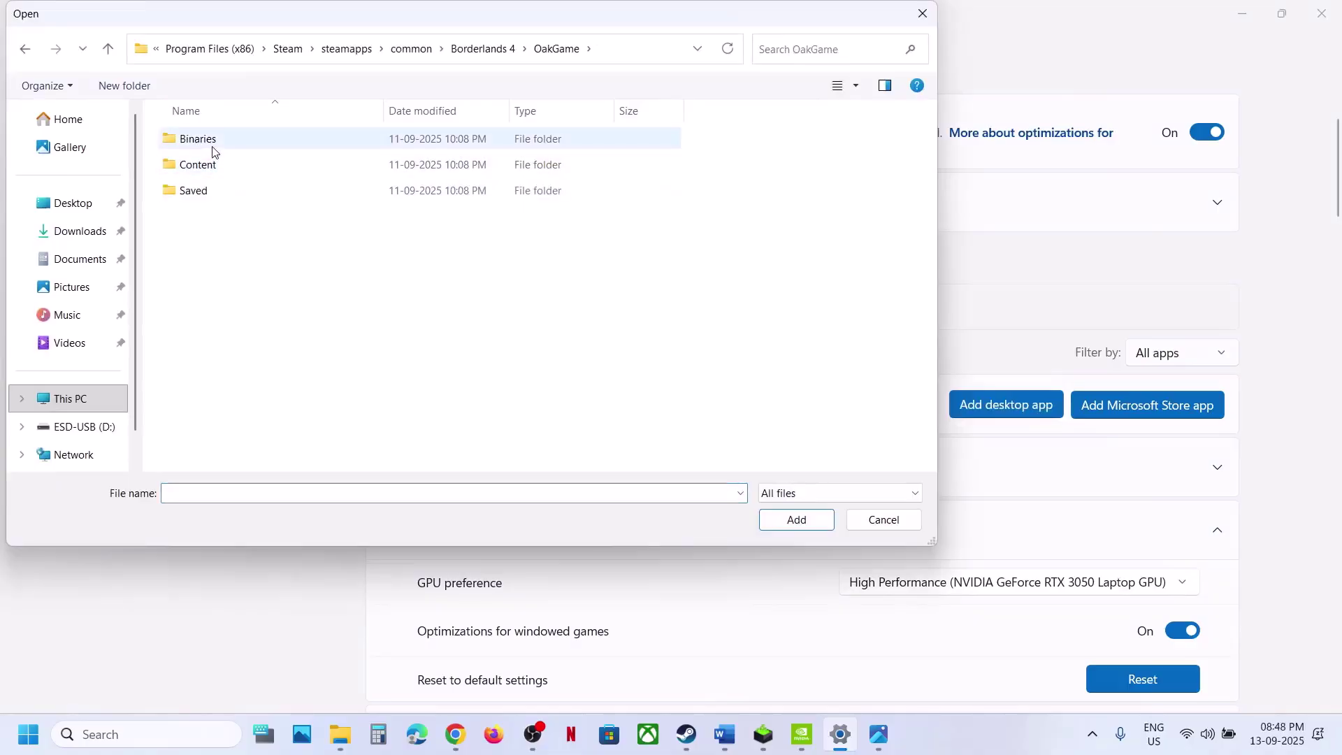
pyautogui.doubleClick(209, 143)
pyautogui.doubleClick(209, 144)
pyautogui.click(218, 167)
pyautogui.click(773, 518)
pyautogui.scroll(-1, 852, 493)
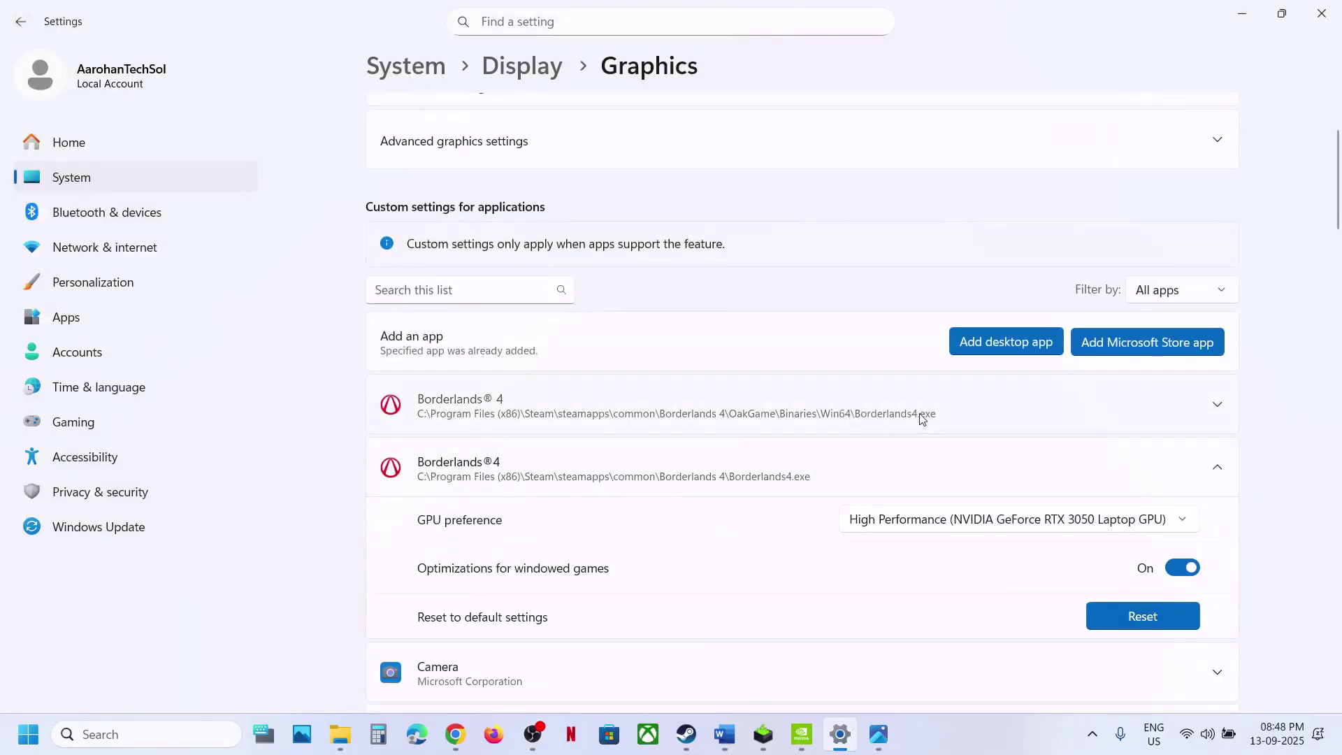
pyautogui.click(921, 418)
pyautogui.click(1157, 463)
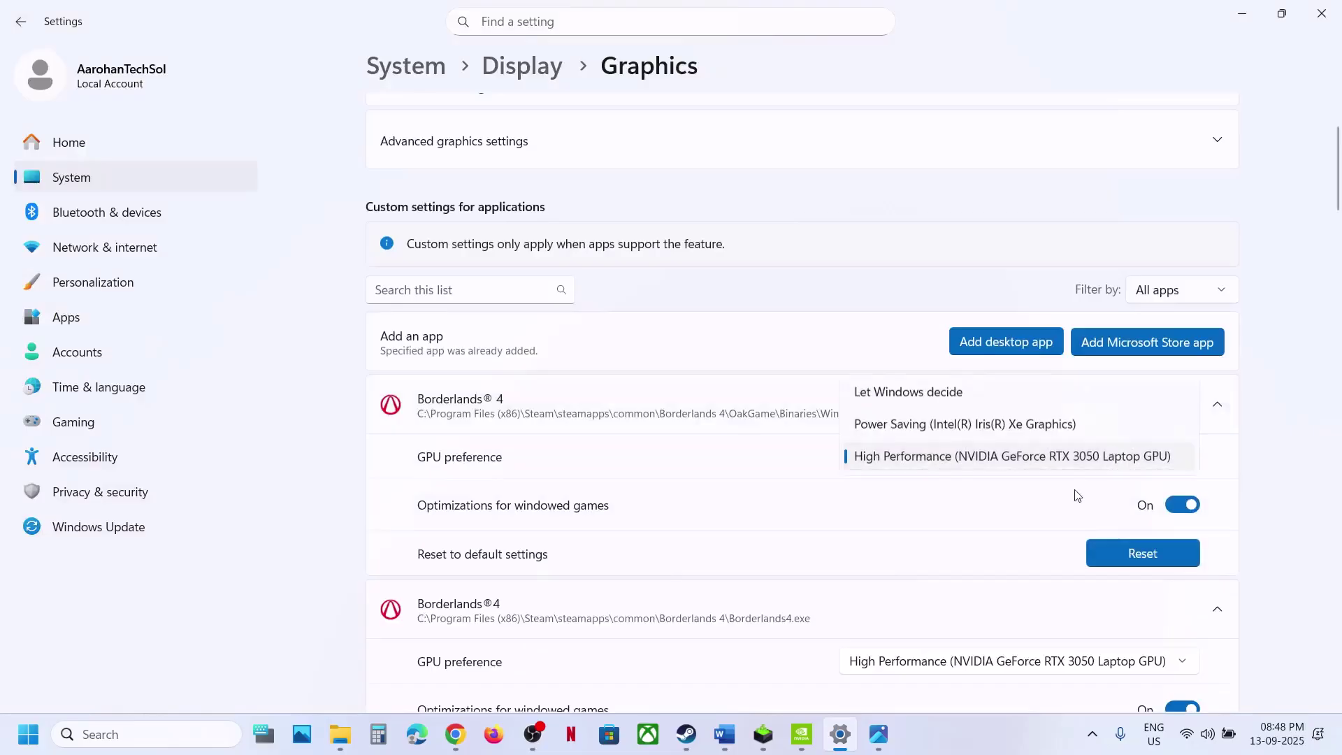
pyautogui.click(979, 458)
pyautogui.click(1317, 17)
pyautogui.scroll(-2, 692, 320)
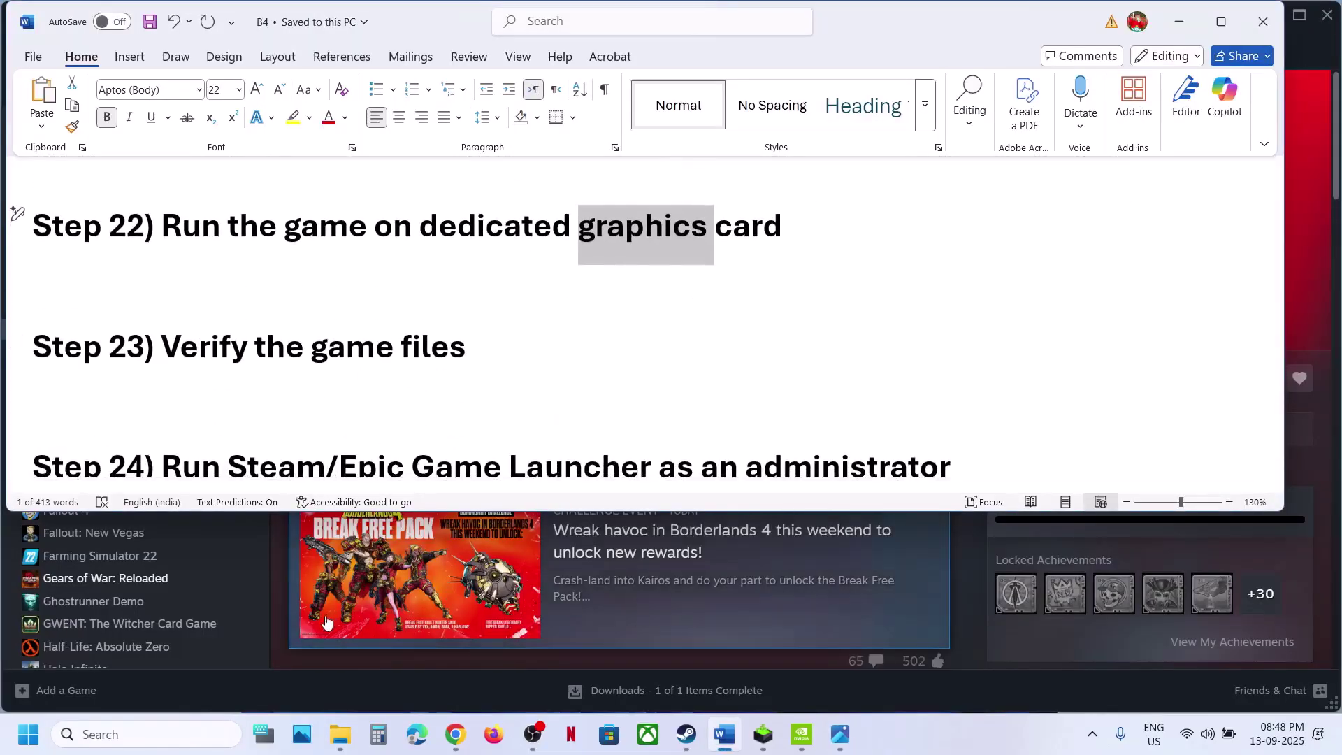
pyautogui.click(275, 634)
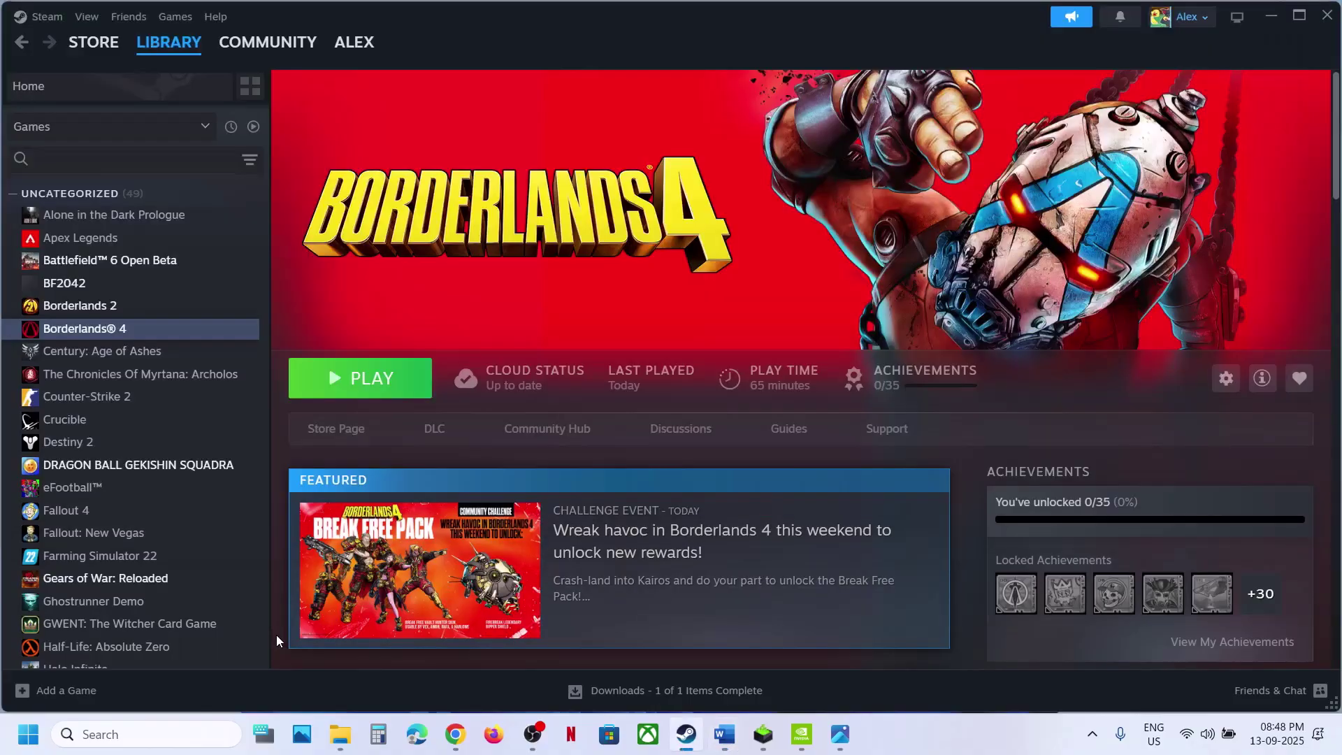
pyautogui.rightClick(112, 330)
pyautogui.click(159, 458)
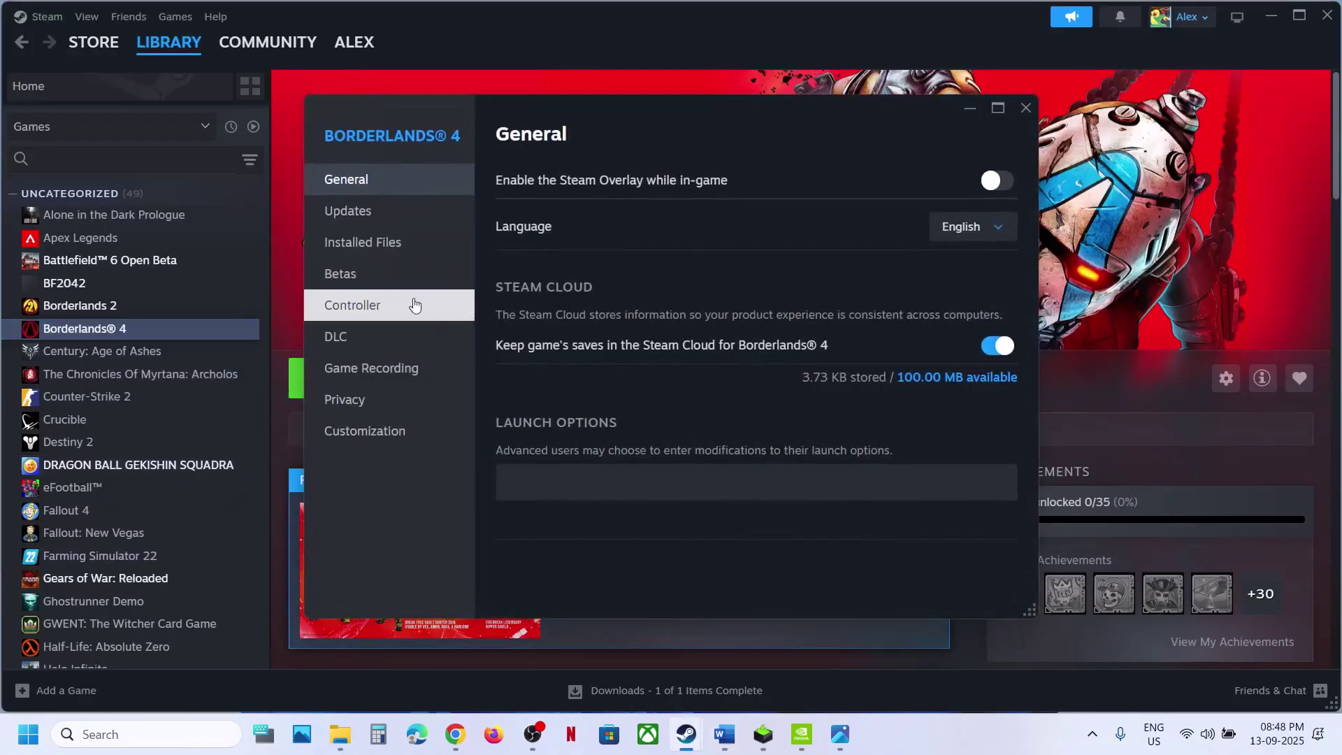
pyautogui.click(376, 256)
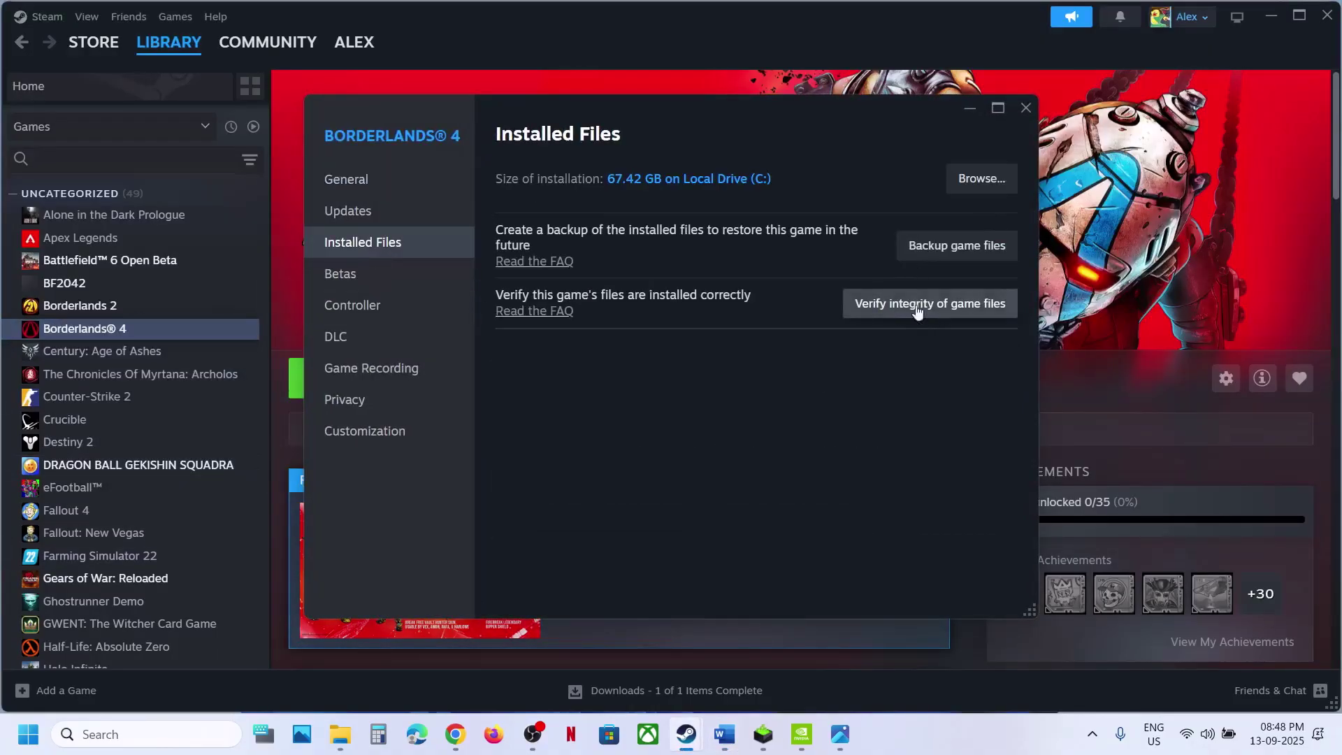
pyautogui.click(1021, 115)
pyautogui.click(724, 734)
pyautogui.scroll(-3, 497, 277)
# Find Steam through Windows search and launch it with Run as administrator
pyautogui.moveTo(381, 343); pyautogui.dragTo(968, 381)
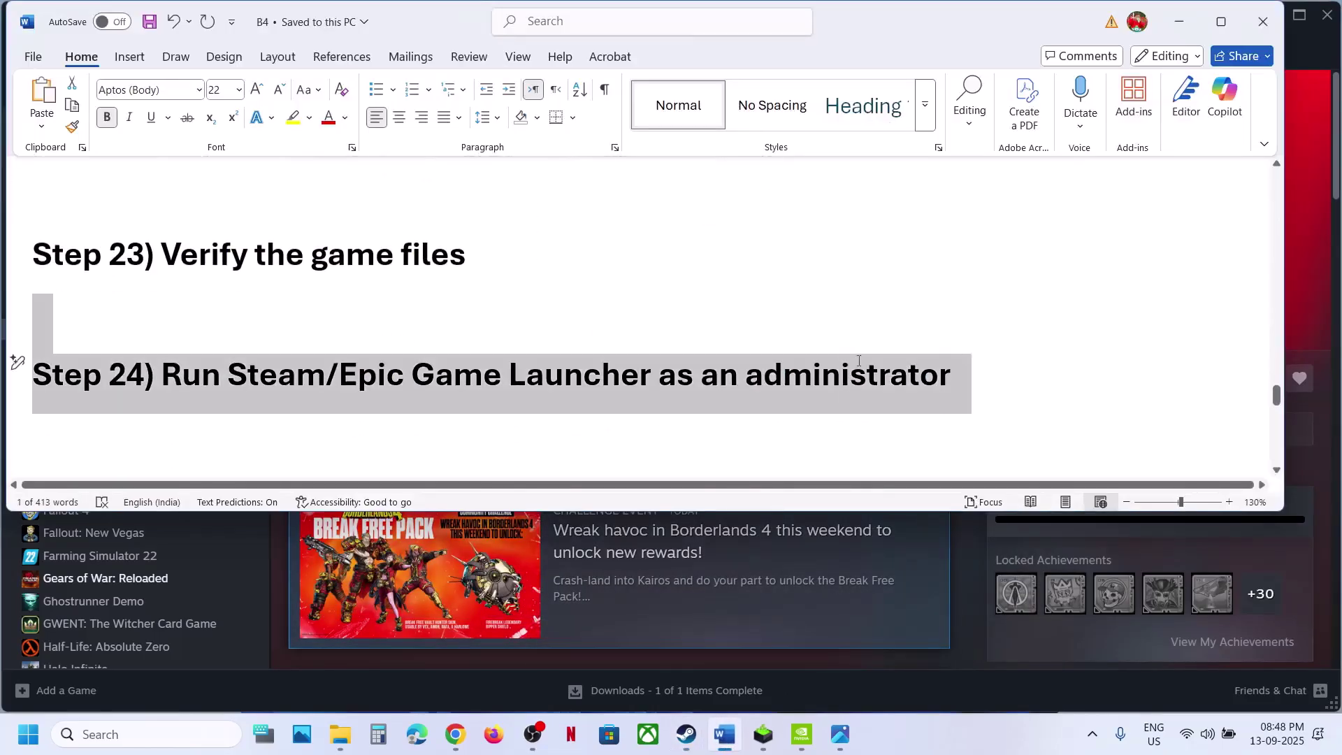
pyautogui.click(276, 650)
pyautogui.click(44, 18)
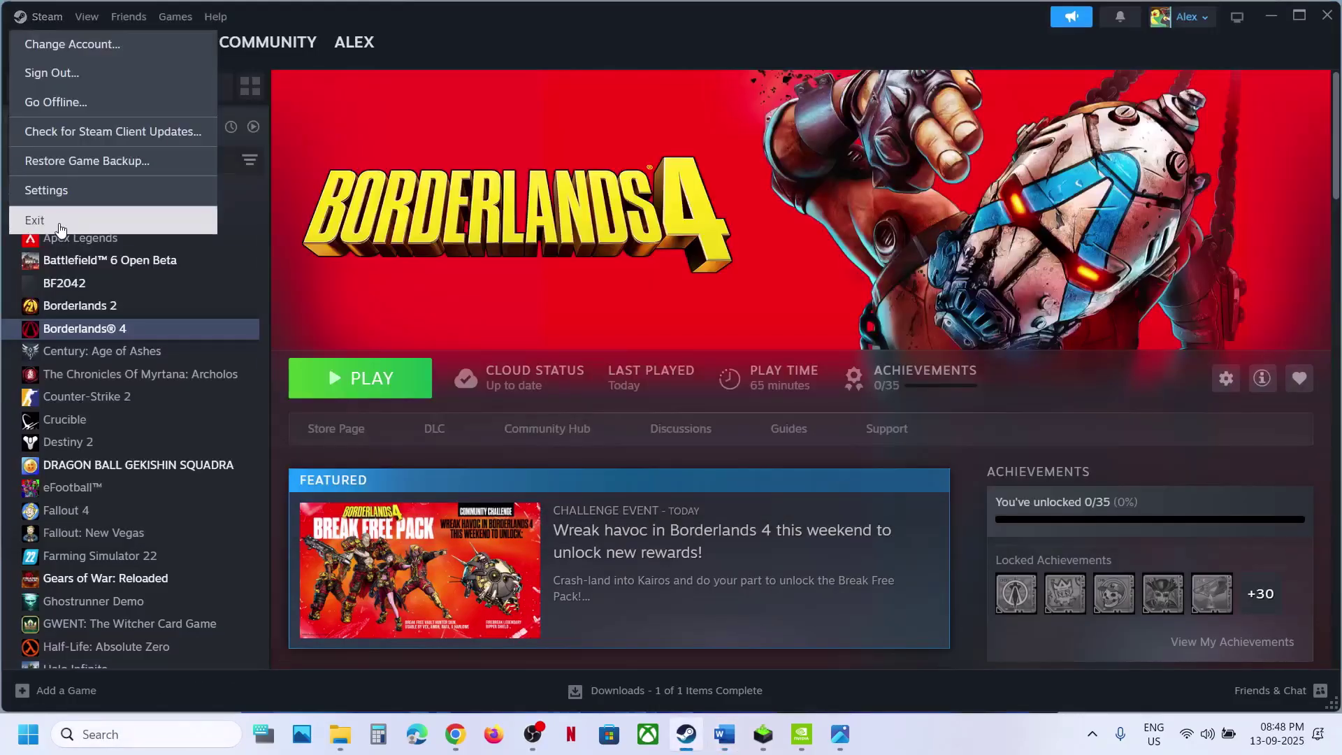
pyautogui.click(125, 735)
pyautogui.write('steam')
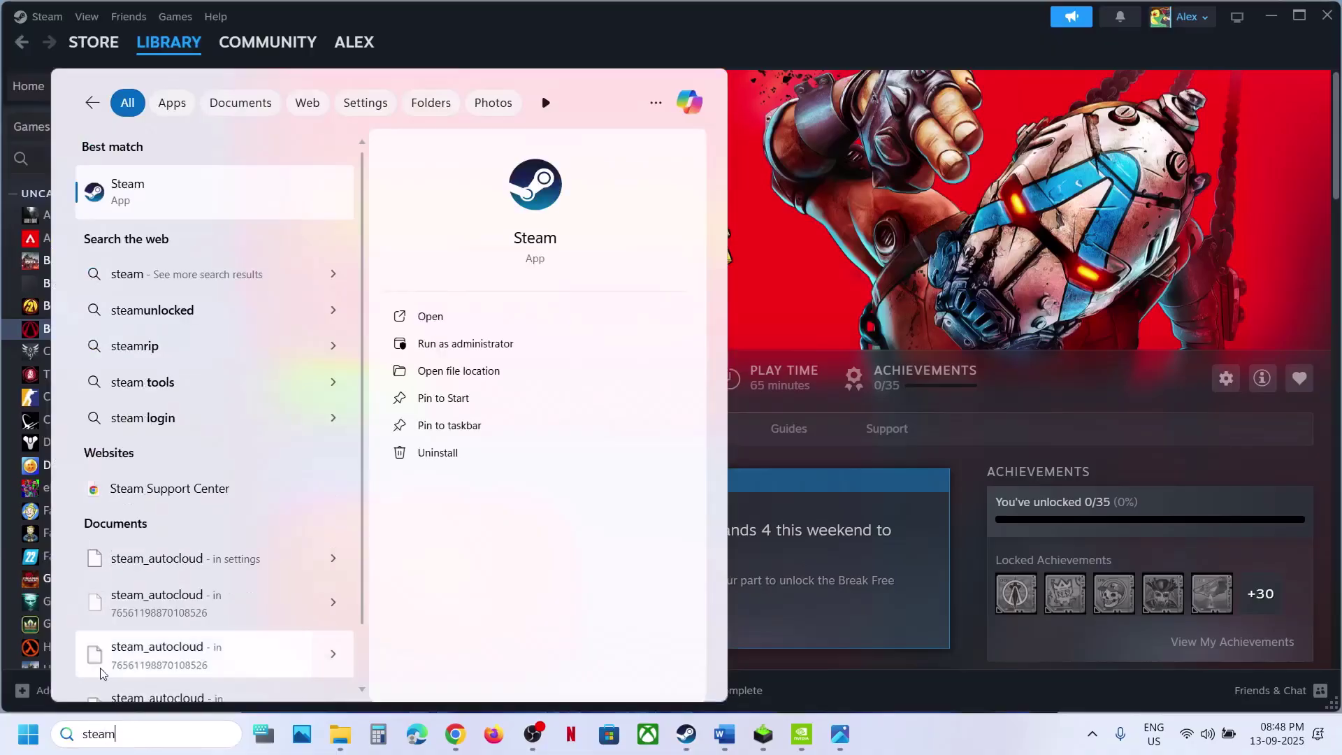
pyautogui.click(122, 203)
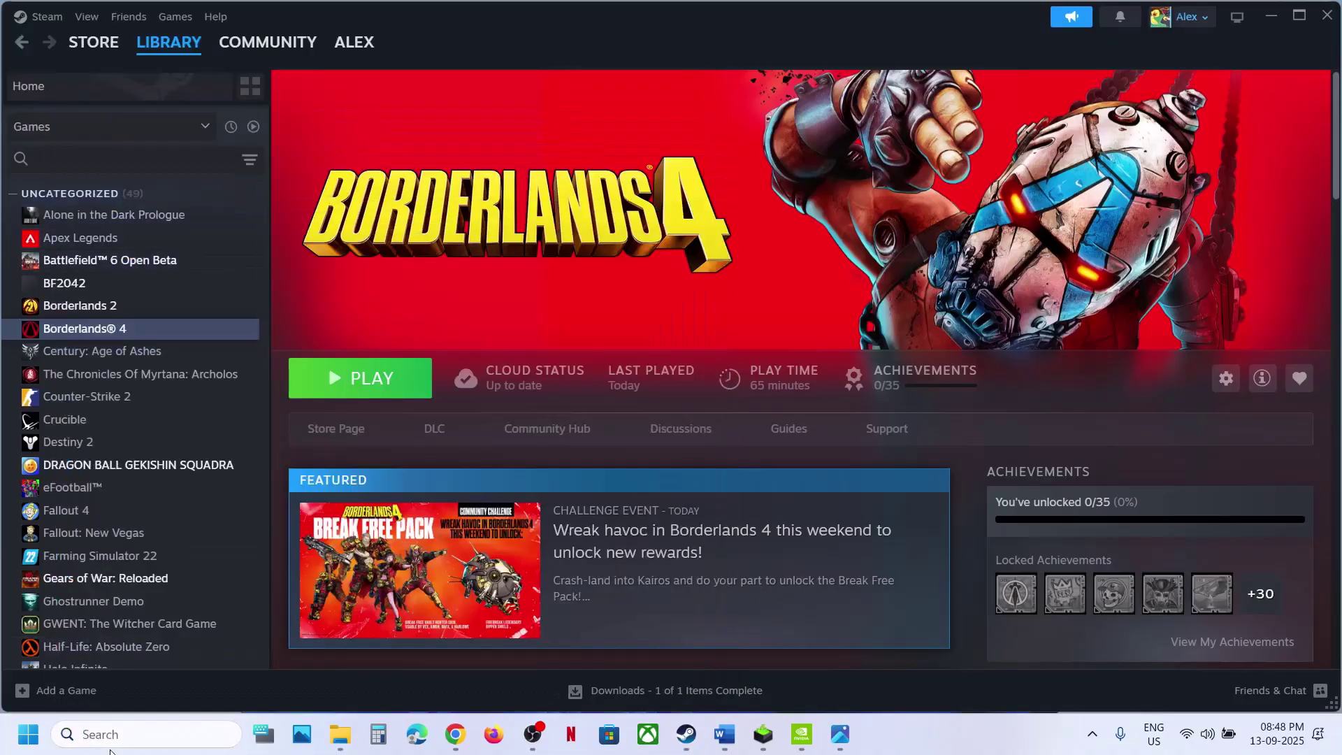
pyautogui.click(124, 733)
pyautogui.write('stean')
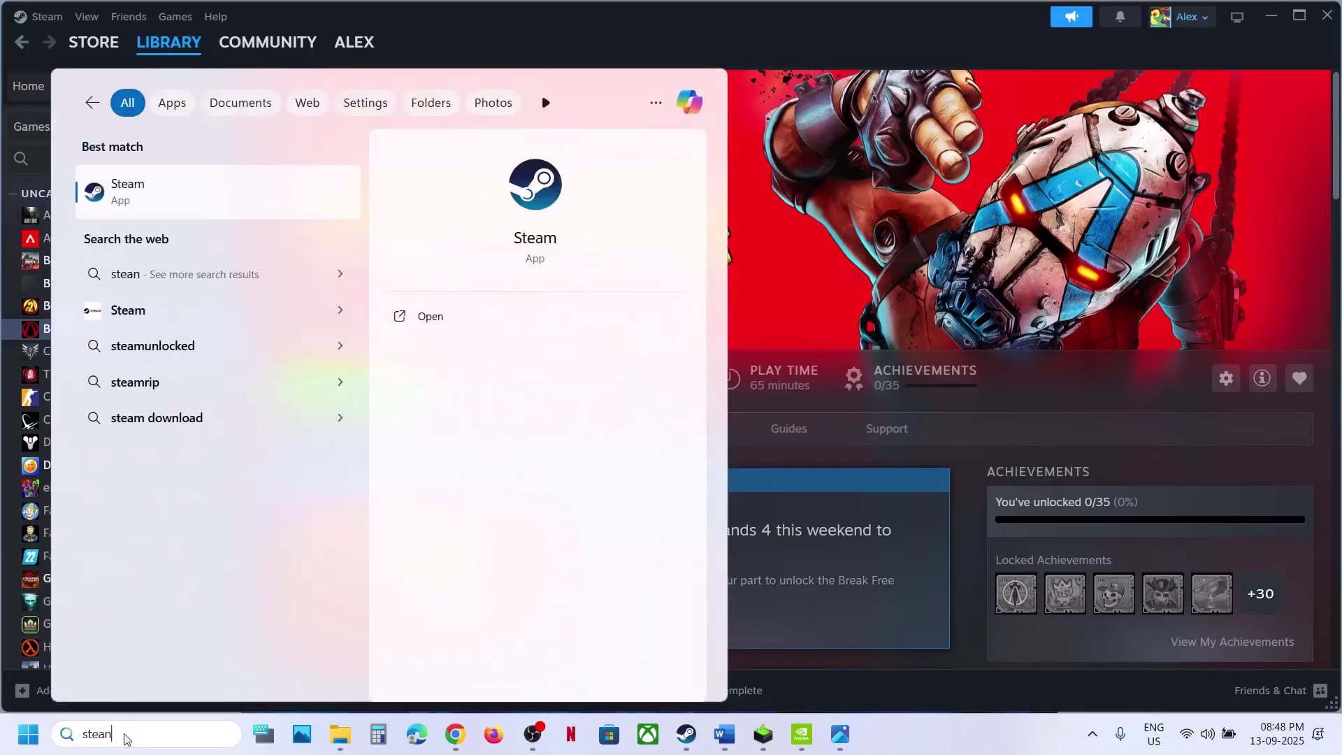
pyautogui.rightClick(217, 221)
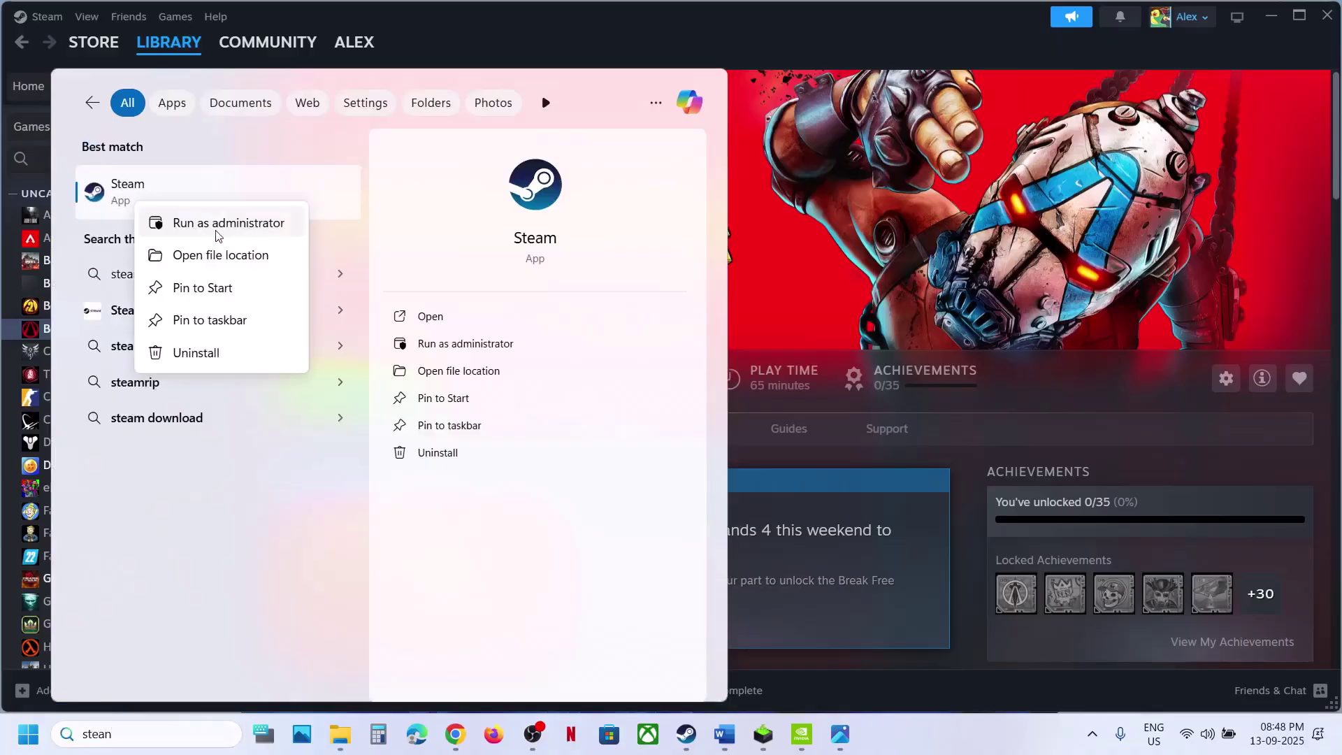
pyautogui.click(812, 191)
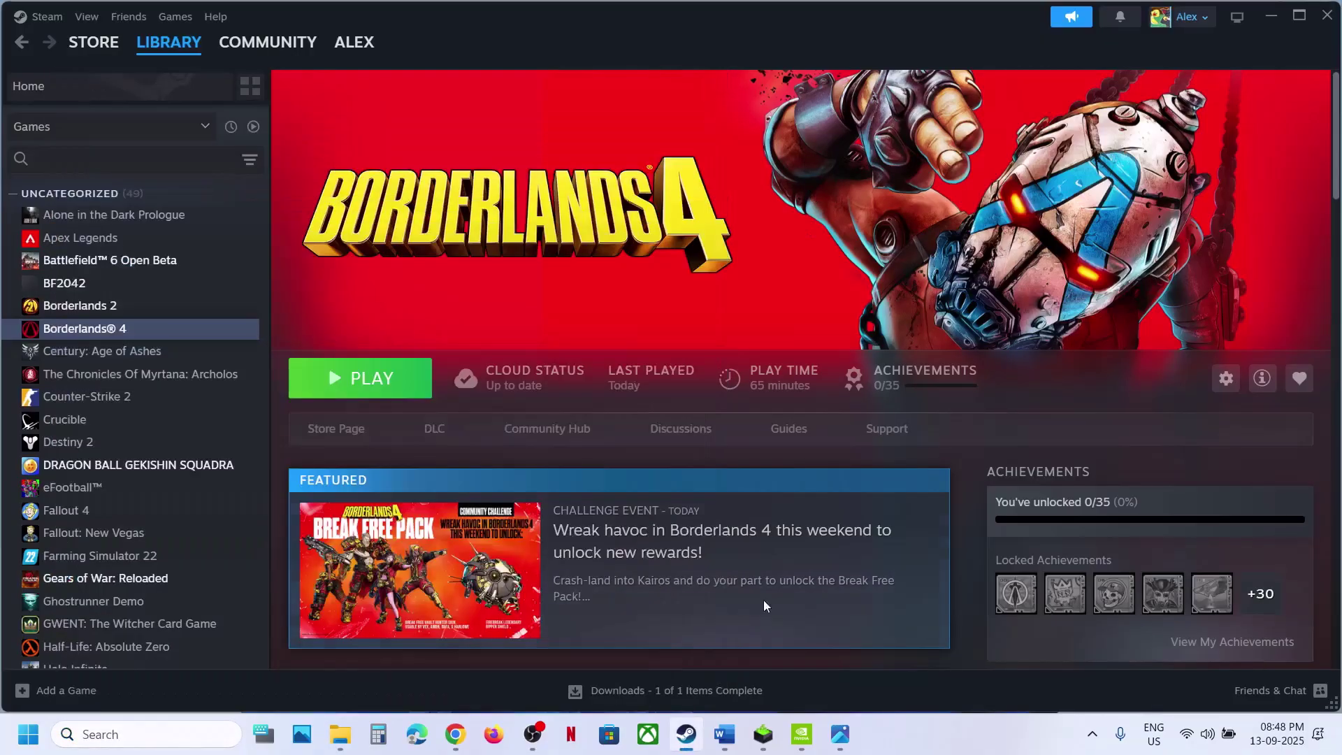
pyautogui.click(723, 733)
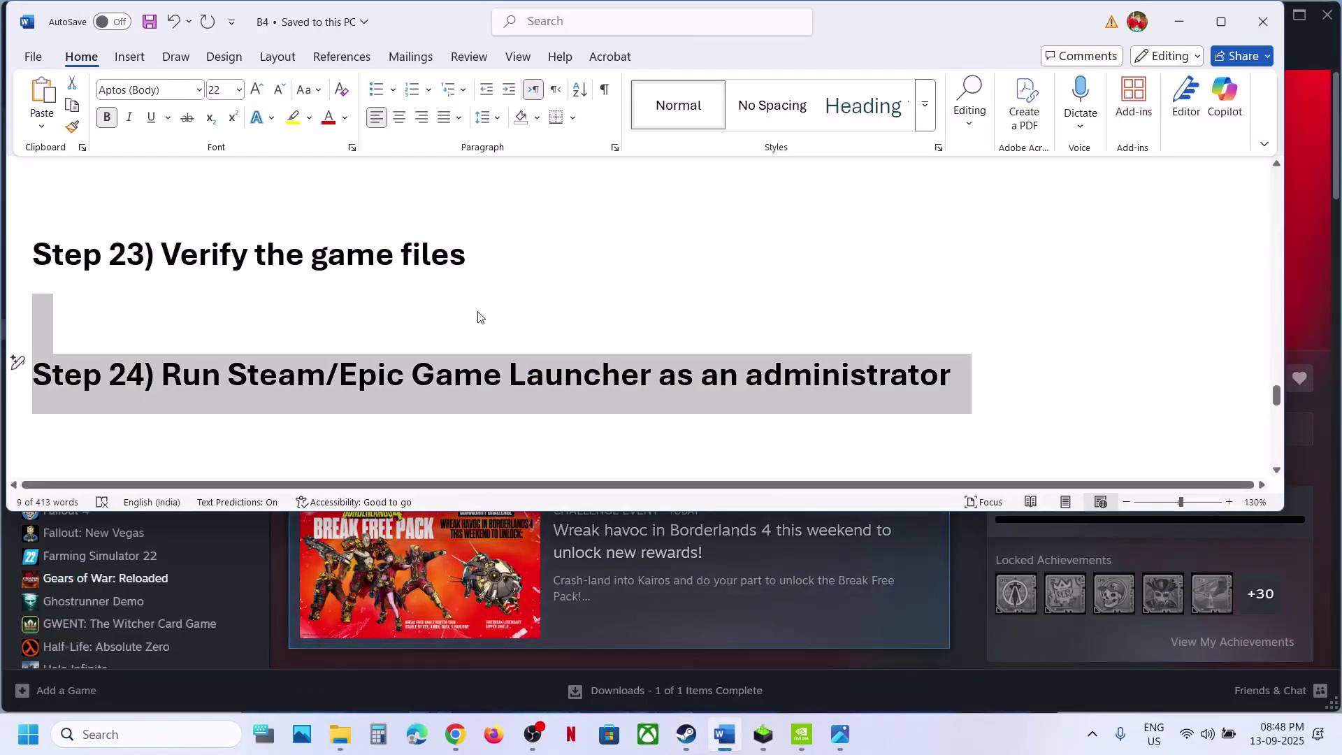
pyautogui.scroll(-2, 478, 317)
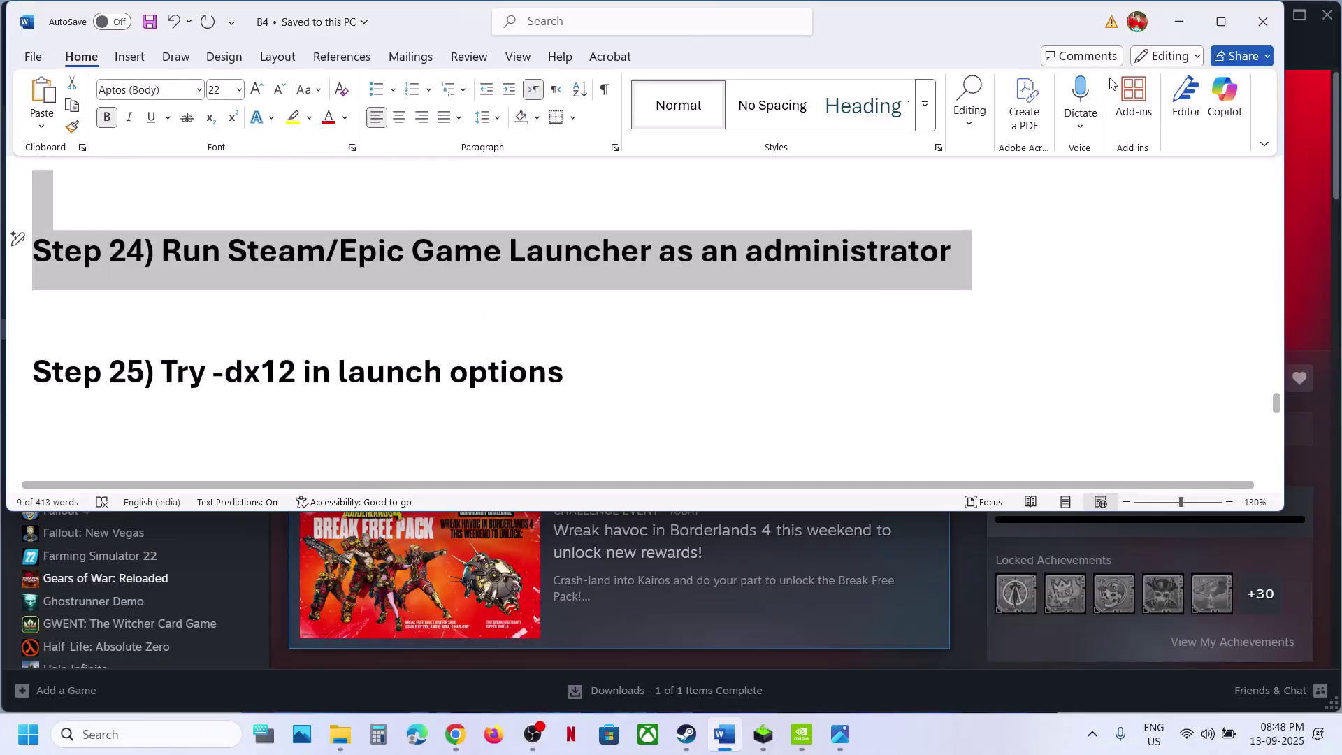
pyautogui.click(1180, 23)
pyautogui.rightClick(194, 326)
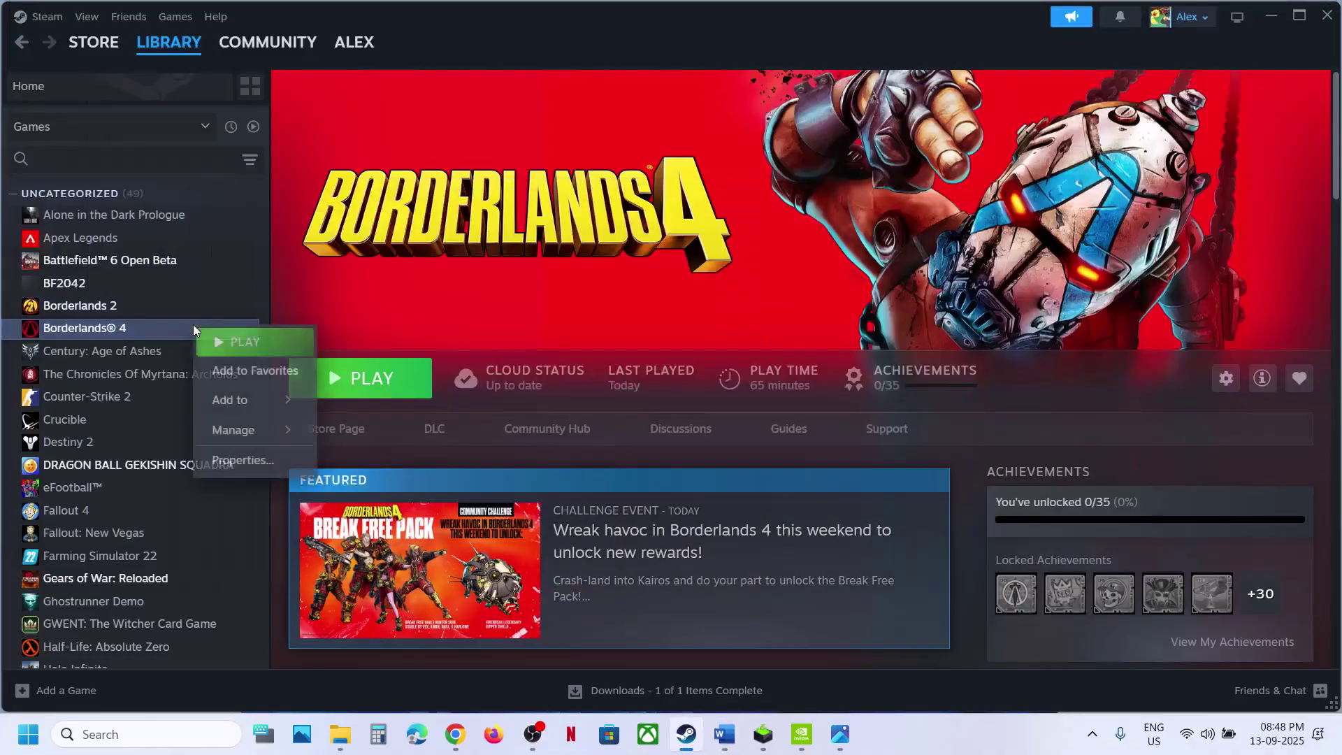
pyautogui.click(241, 460)
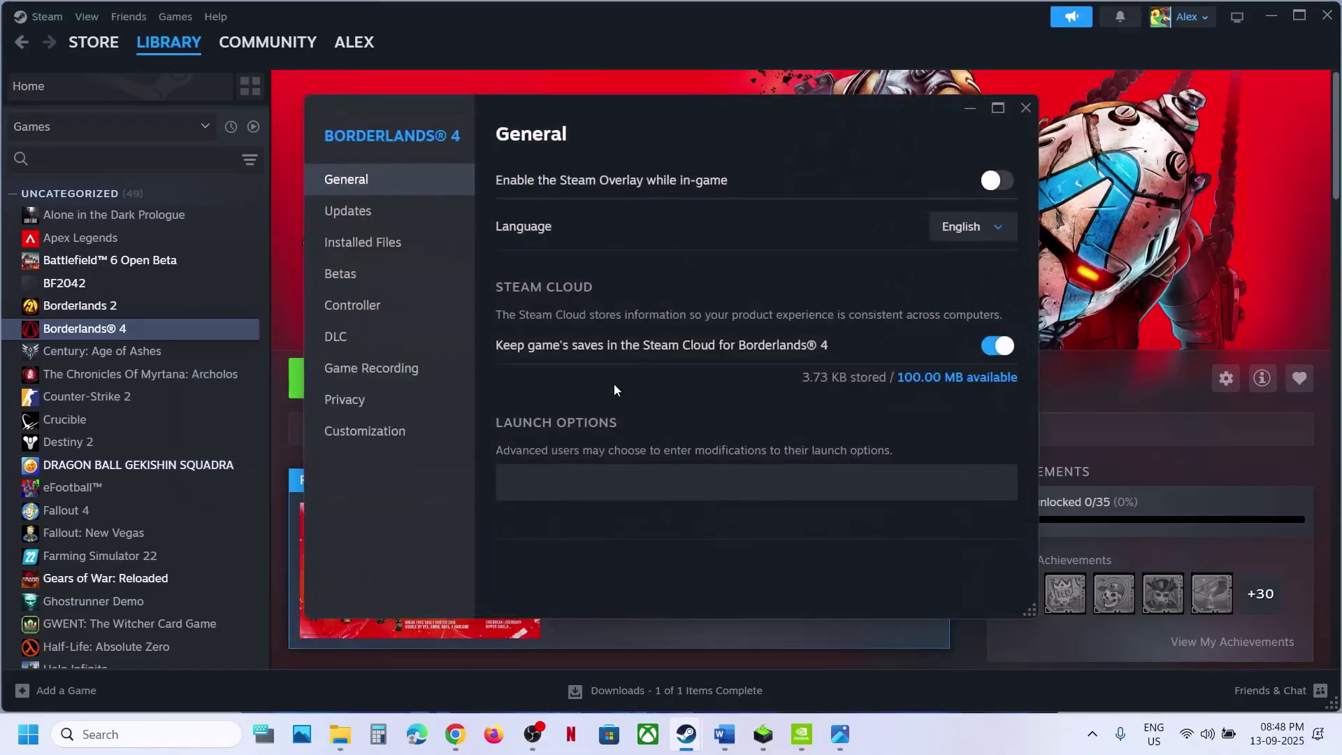
pyautogui.click(560, 473)
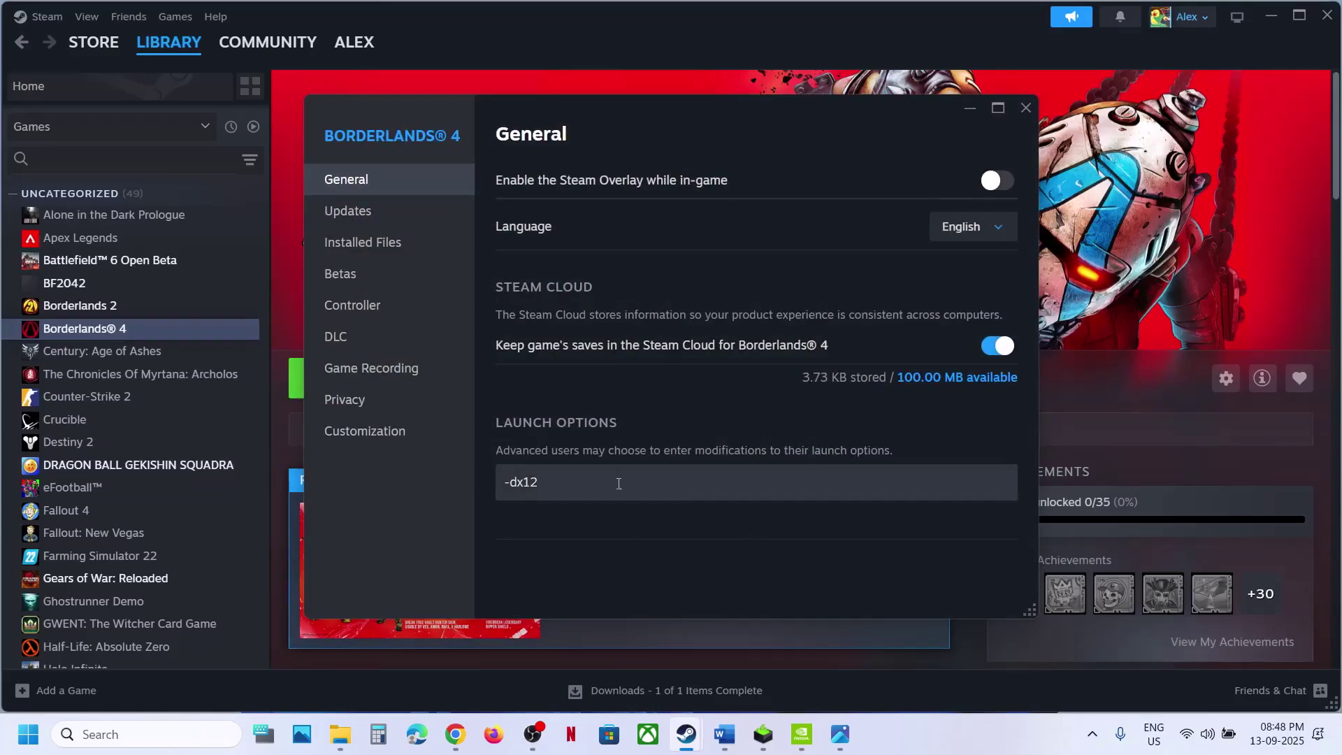
pyautogui.moveTo(615, 481); pyautogui.dragTo(456, 484)
pyautogui.press('BackSpace')
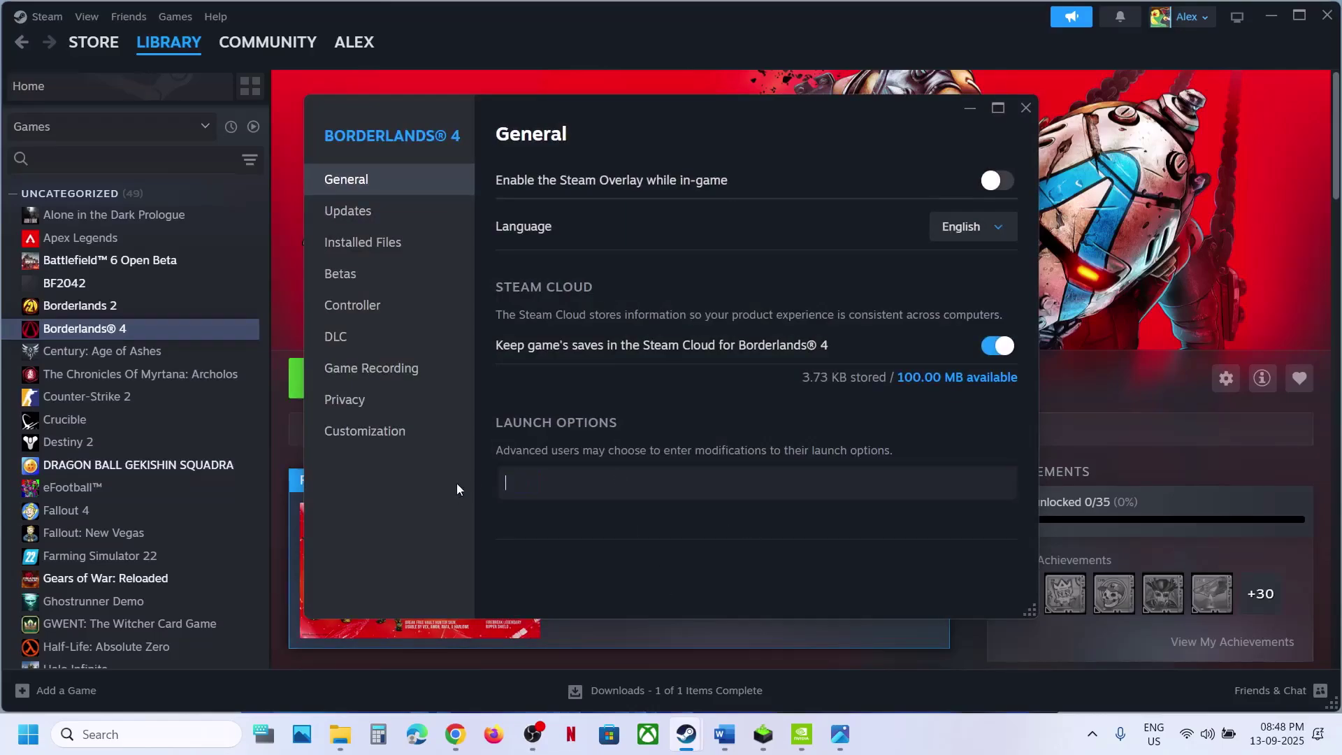
pyautogui.click(1025, 110)
# Open the Visual C++ redistributable page from the guide and download the x86 and x64 installers
pyautogui.click(724, 734)
pyautogui.scroll(-1, 517, 402)
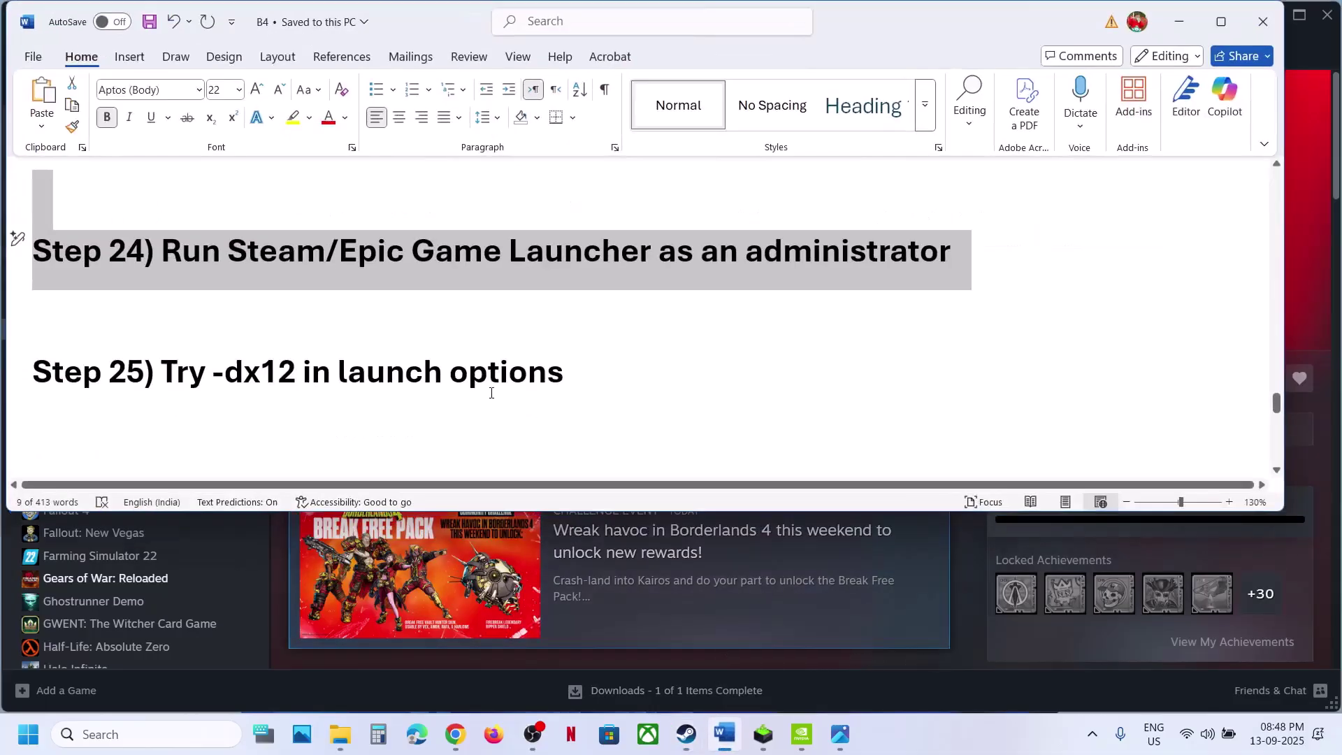
pyautogui.scroll(-2, 489, 393)
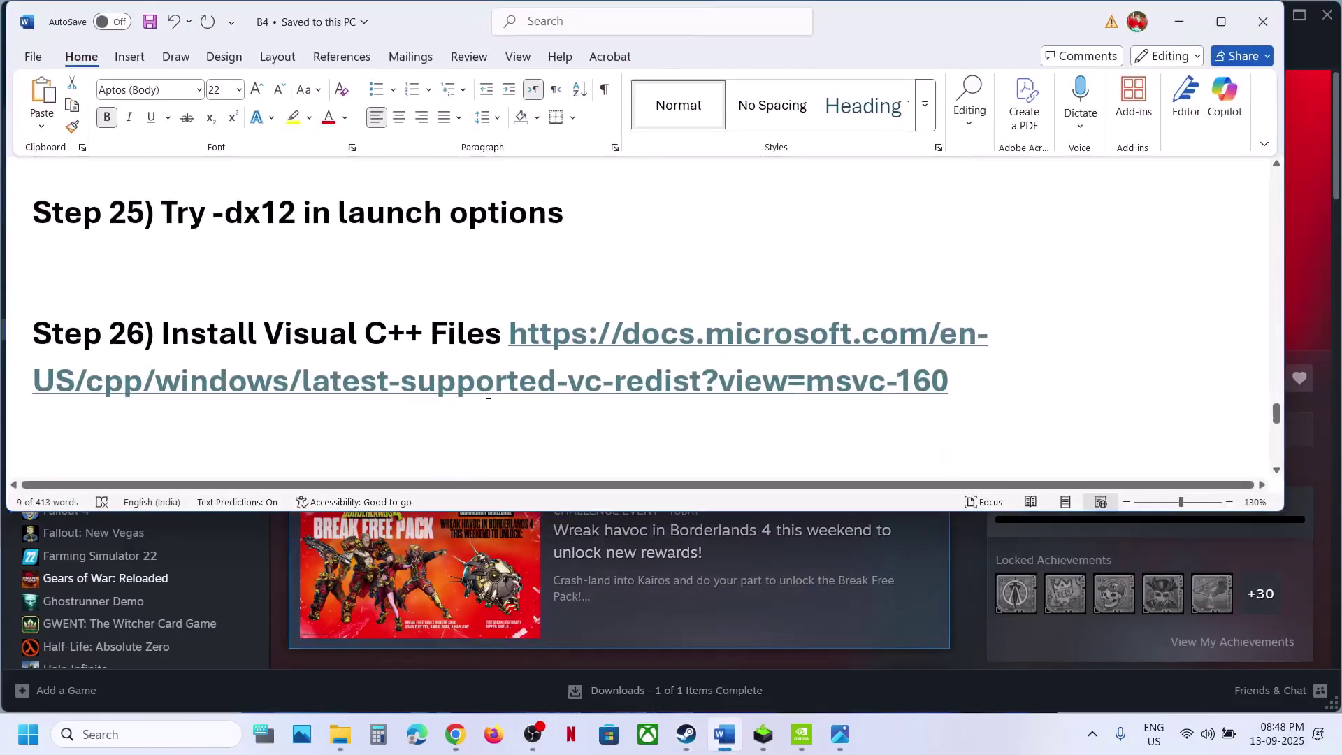
pyautogui.keyDown('ctrl'); pyautogui.click(833, 376); pyautogui.keyUp('ctrl')
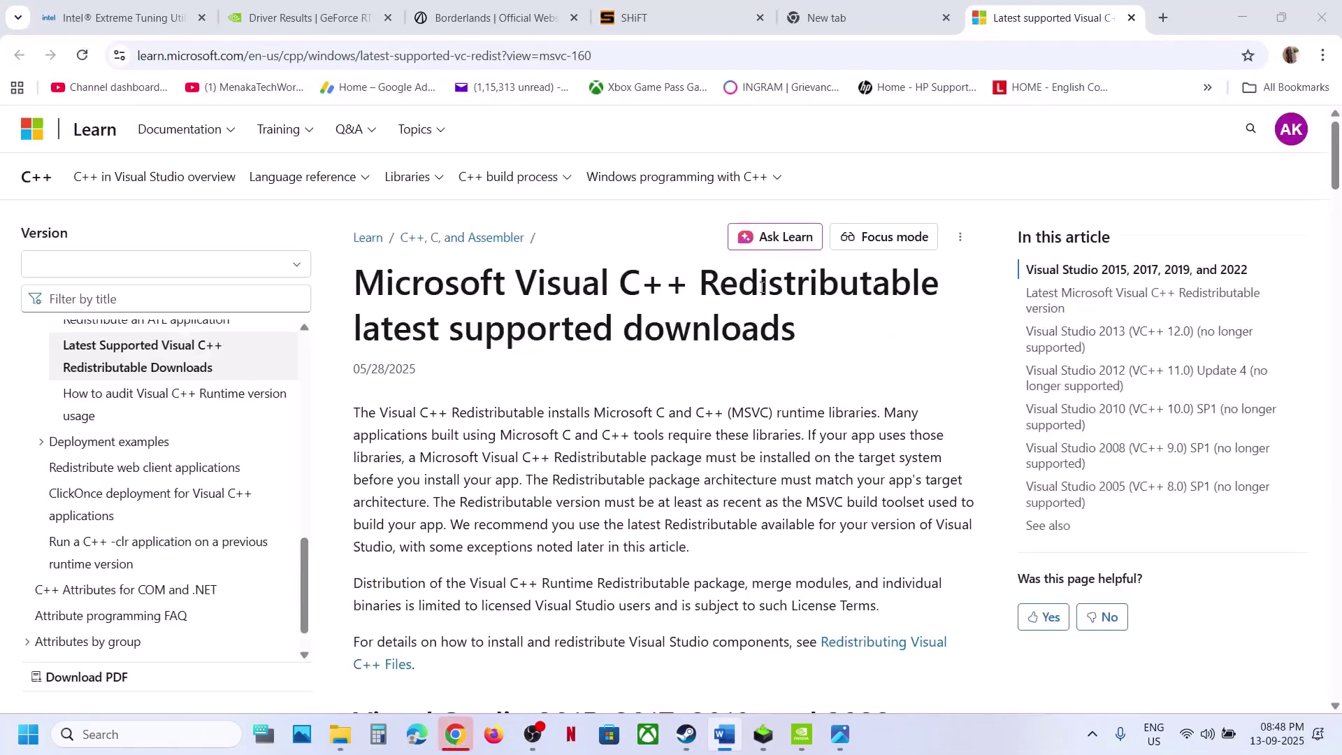
pyautogui.scroll(-8, 562, 570)
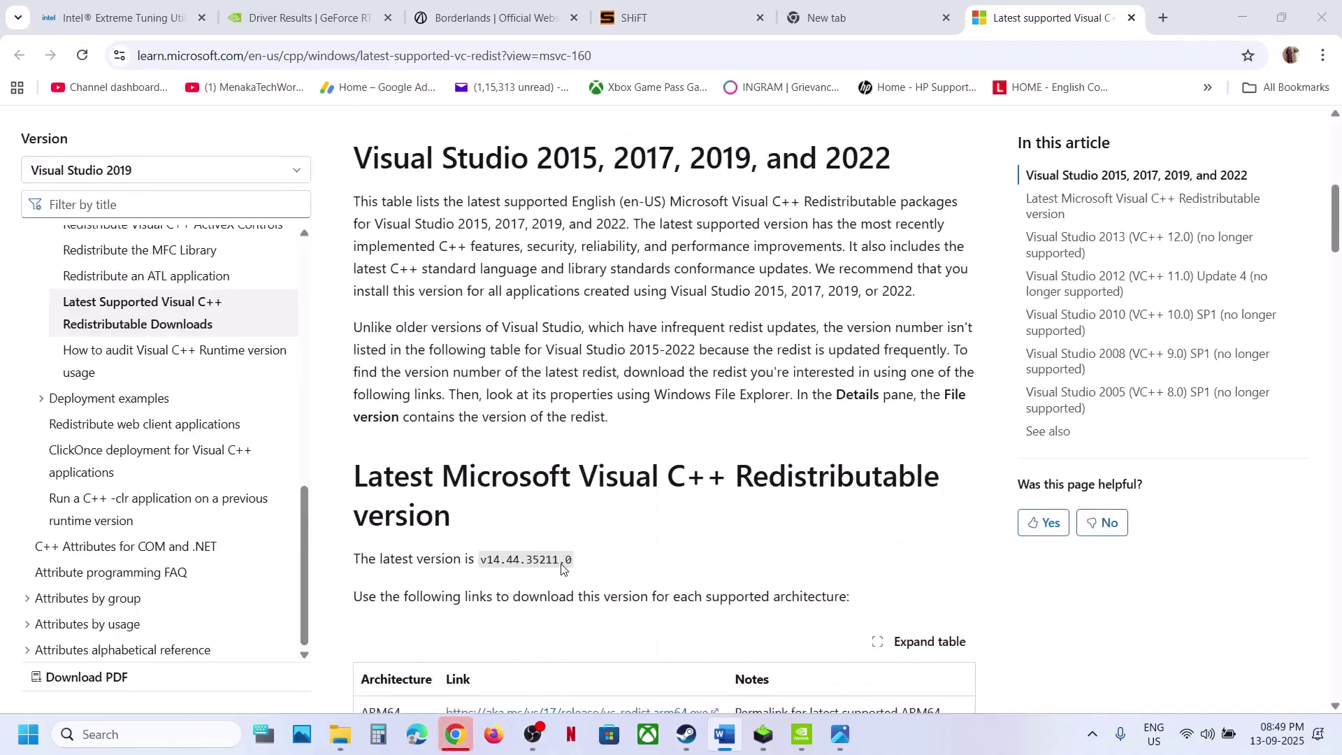
pyautogui.scroll(-5, 561, 567)
pyautogui.click(536, 384)
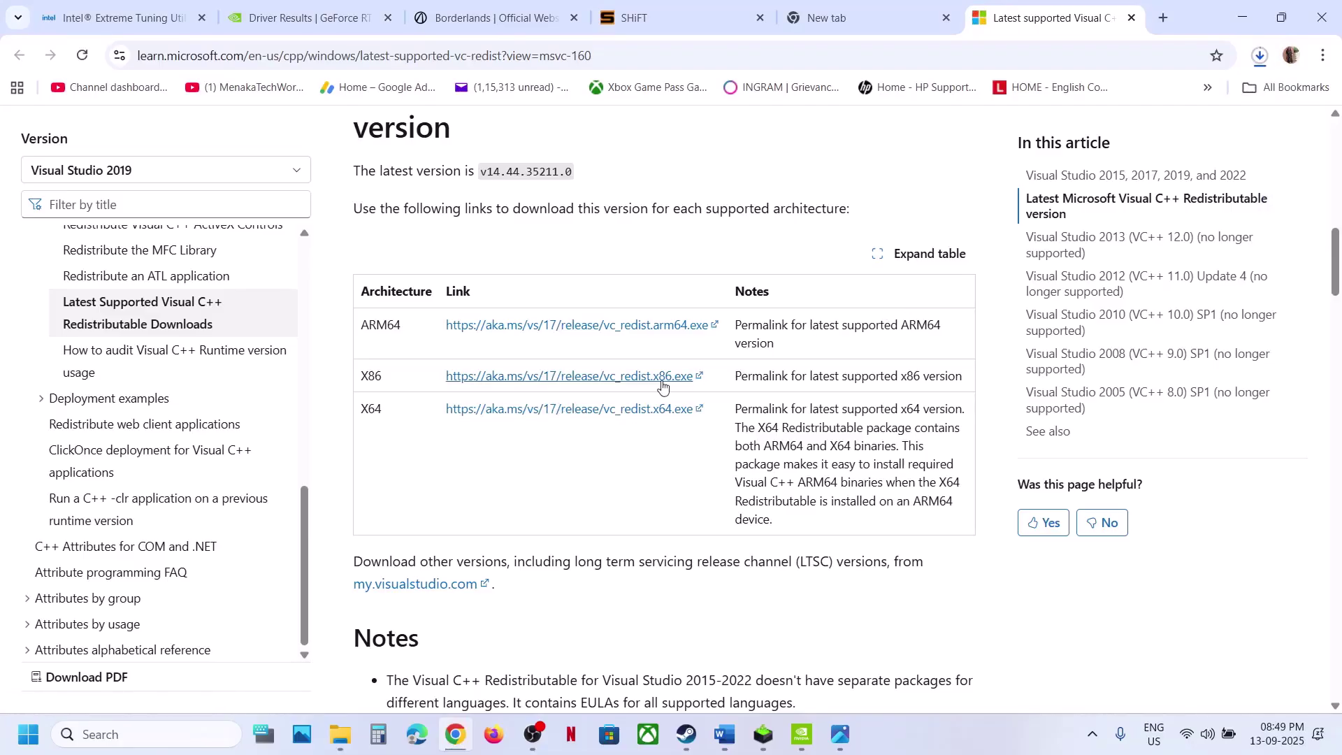
pyautogui.click(627, 411)
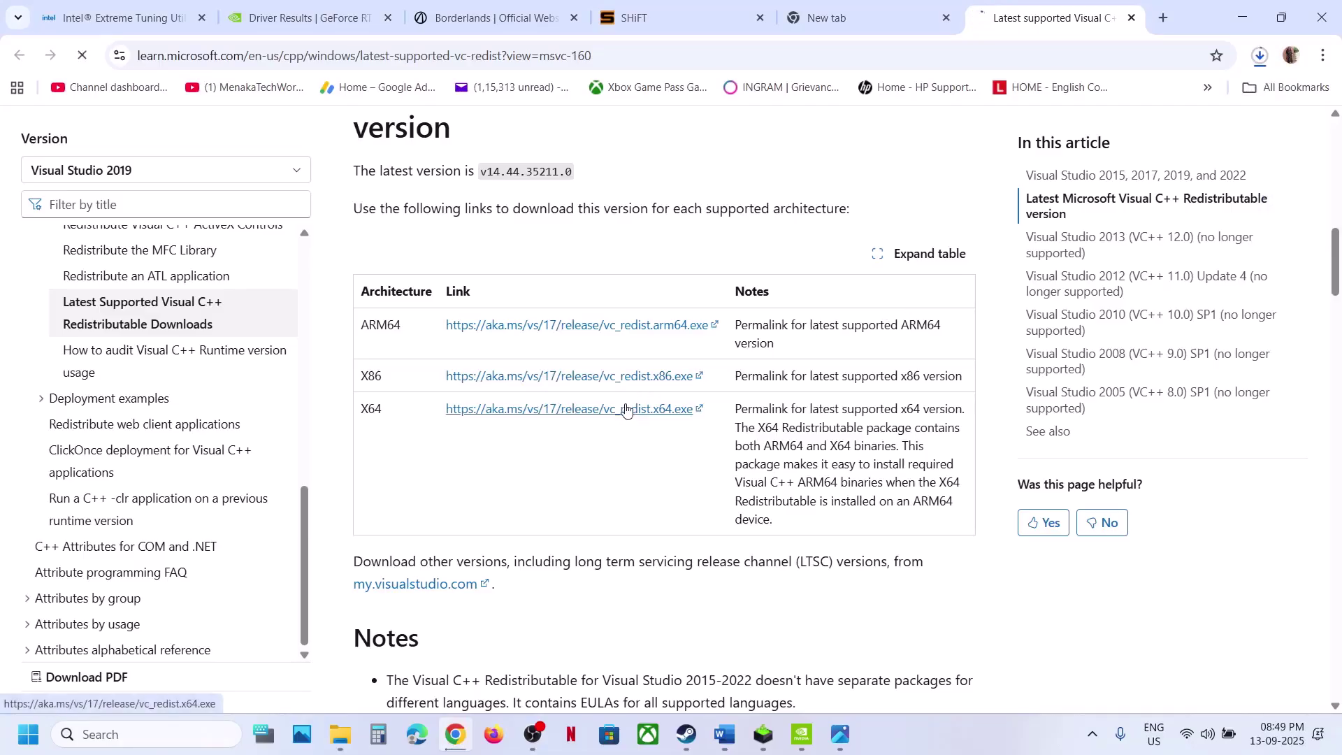
# Run both redistributable installers with Repair, approve UAC, and close the success dialogs
pyautogui.click(1258, 62)
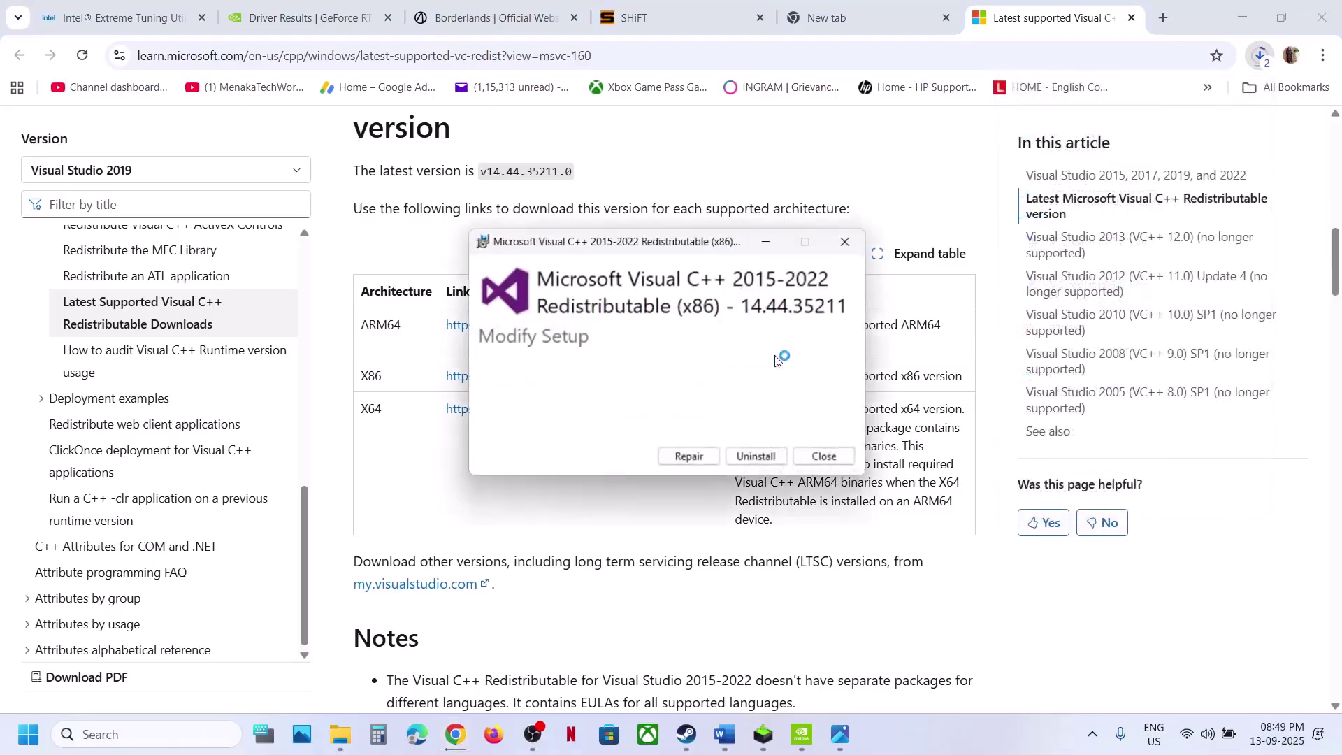
pyautogui.click(699, 462)
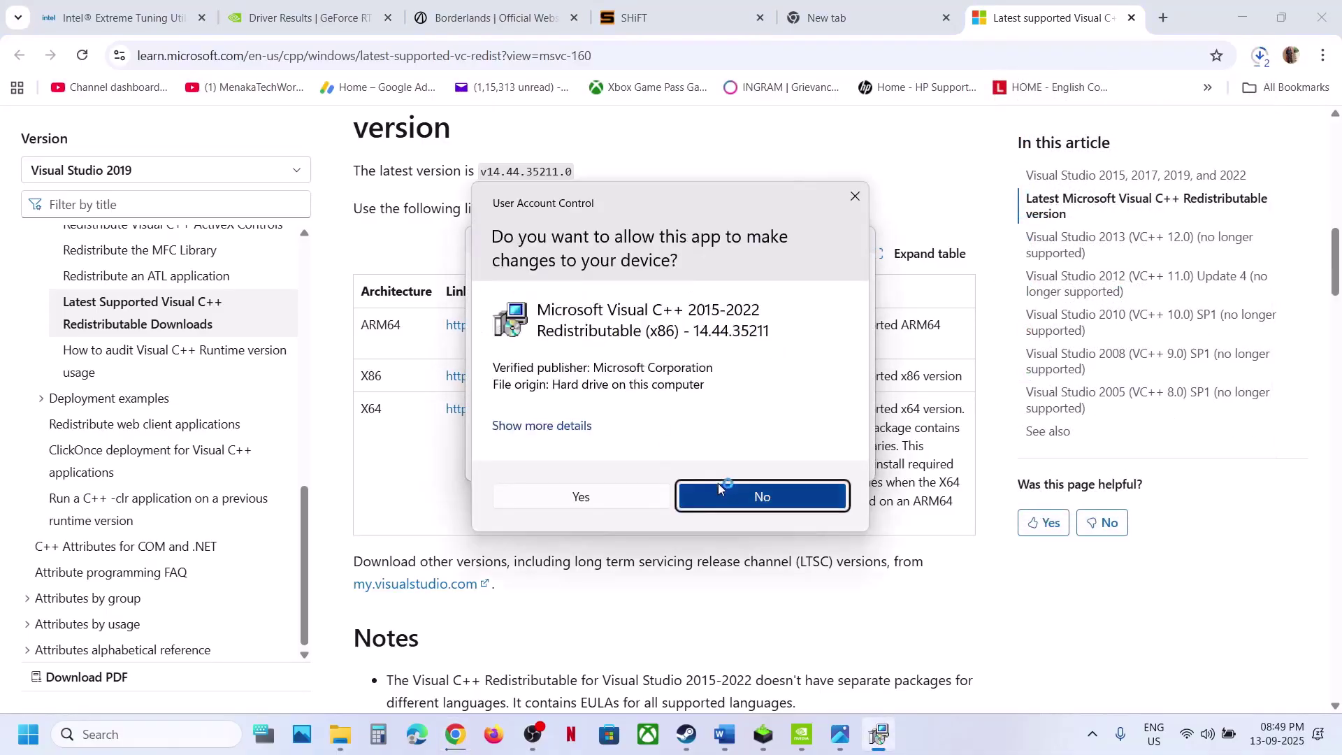
pyautogui.click(610, 495)
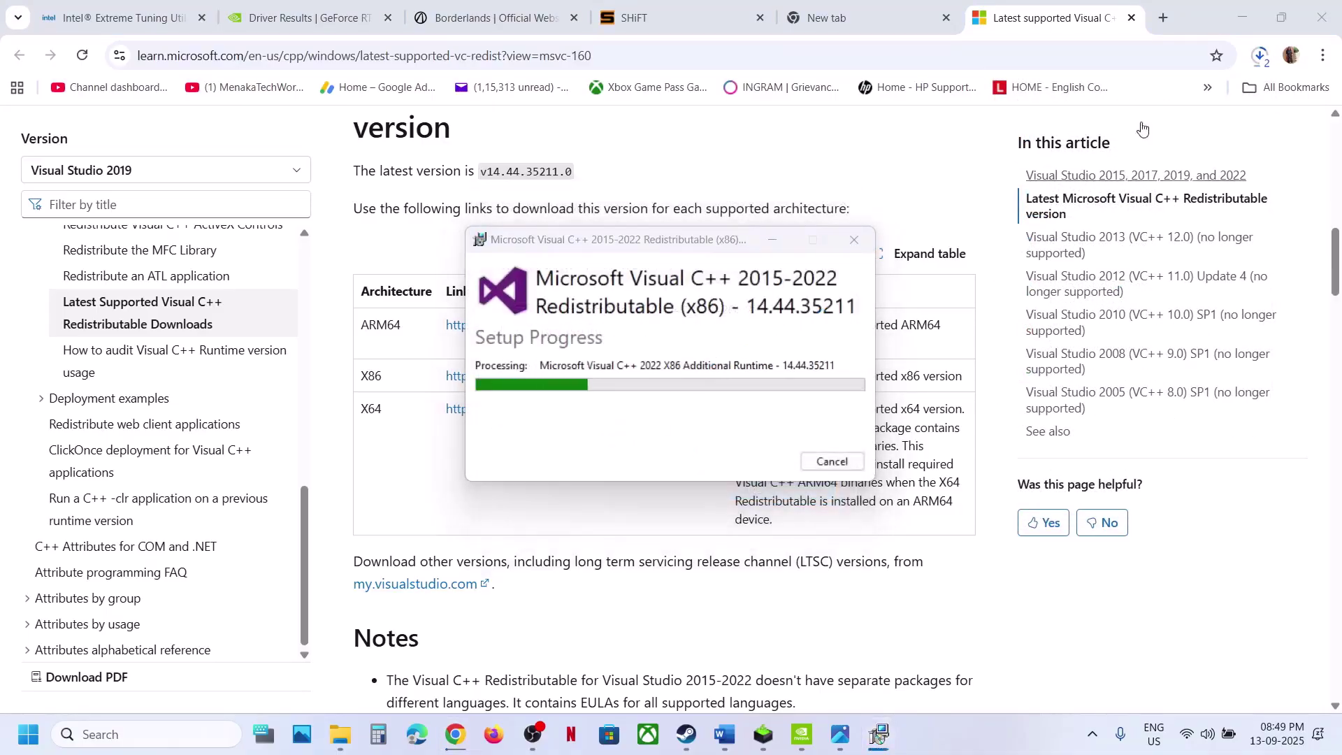
pyautogui.click(1259, 60)
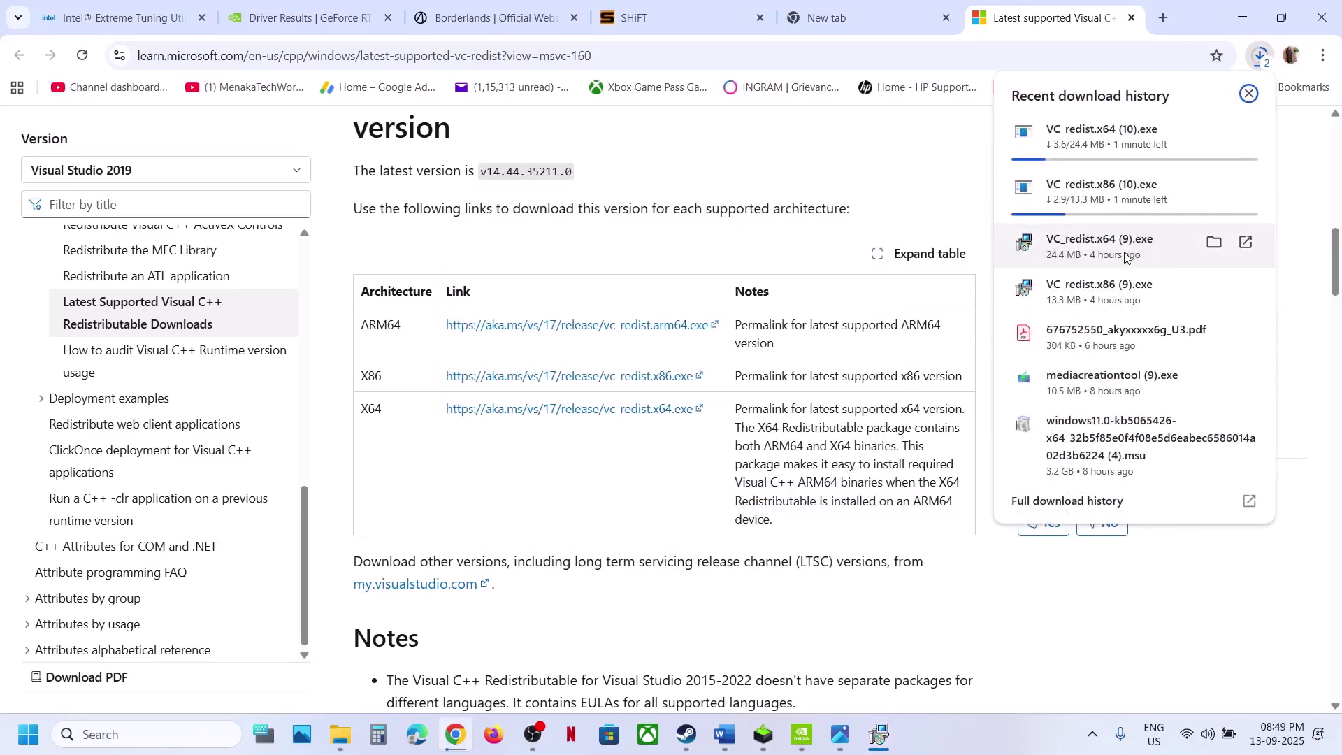
pyautogui.click(689, 458)
pyautogui.click(582, 497)
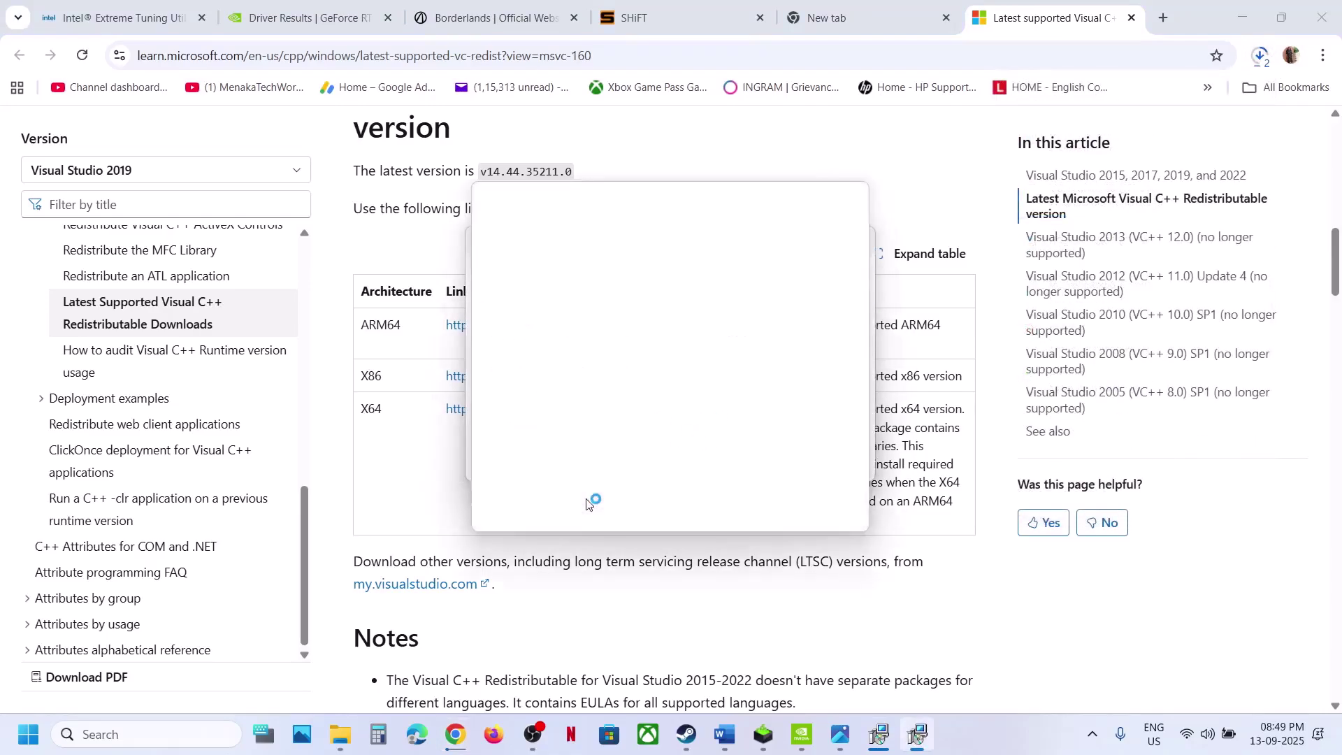
pyautogui.moveTo(727, 245); pyautogui.dragTo(418, 311)
pyautogui.click(831, 459)
pyautogui.click(524, 527)
pyautogui.press('super')
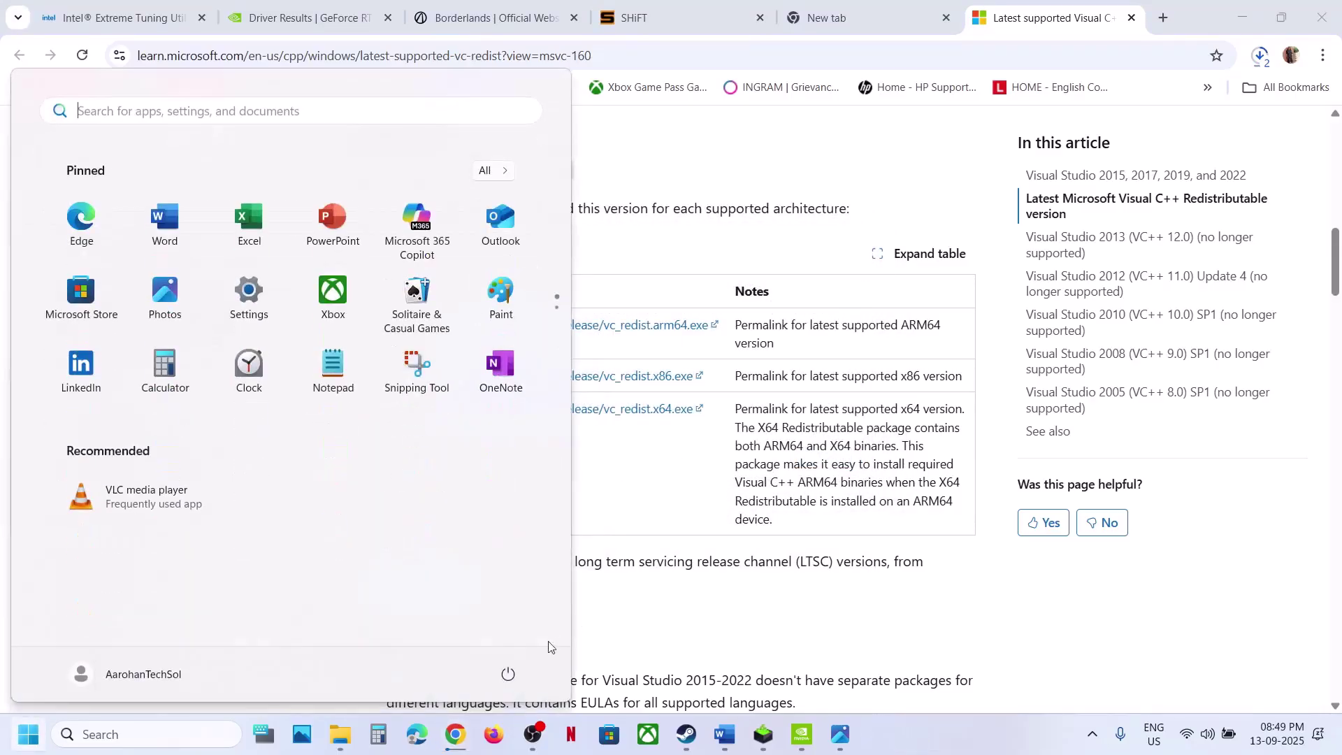
# Point out the Restart power option, then highlight Step 27, Update Windows, in the guide
pyautogui.click(508, 675)
pyautogui.click(686, 733)
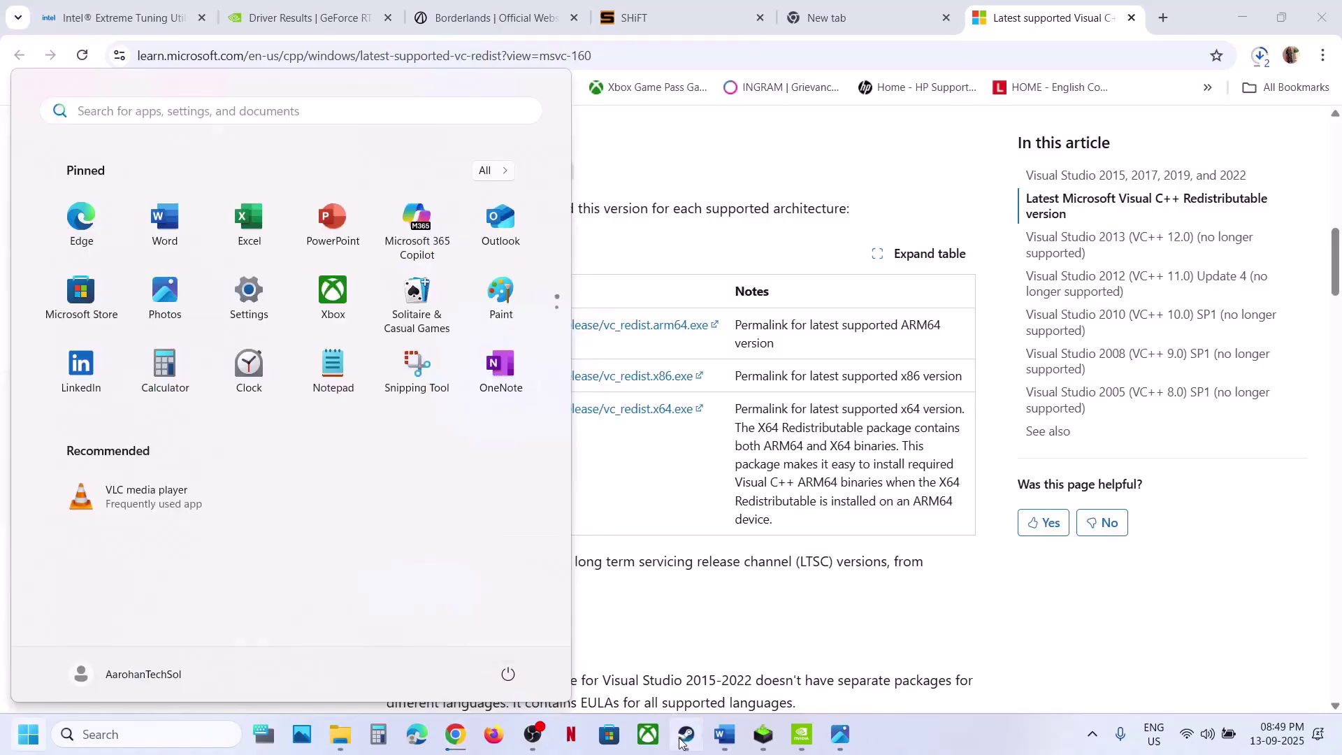
pyautogui.click(724, 733)
pyautogui.scroll(-2, 530, 415)
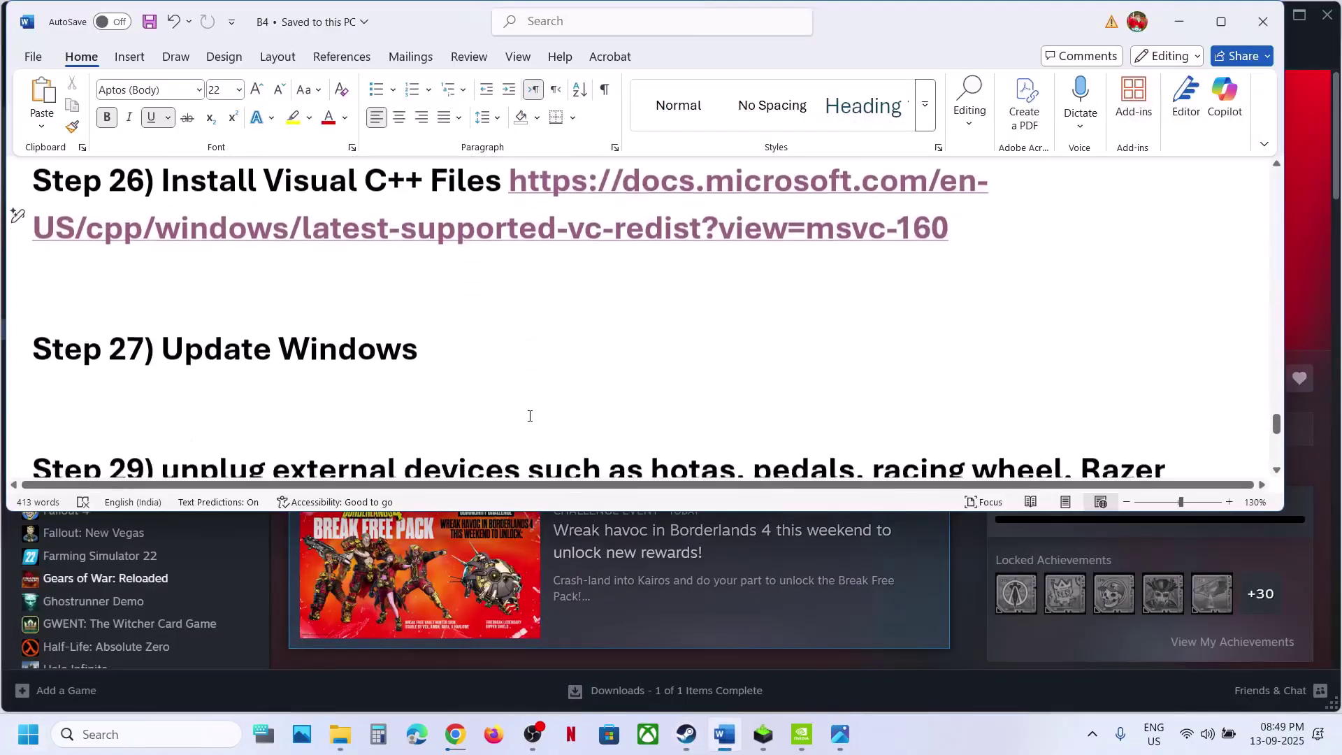
pyautogui.moveTo(258, 368); pyautogui.dragTo(418, 350)
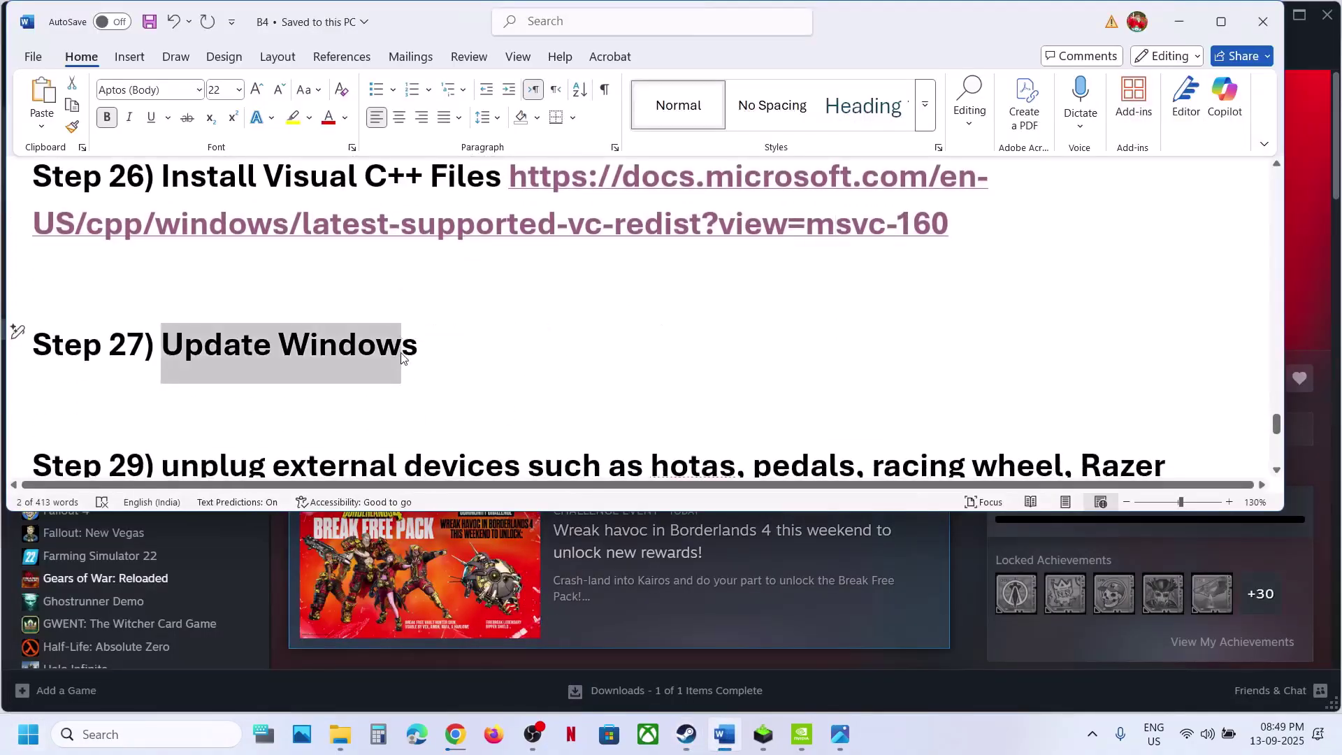
# Run Check for updates on the Windows Update page in Settings
pyautogui.press('super+i')
pyautogui.click(110, 530)
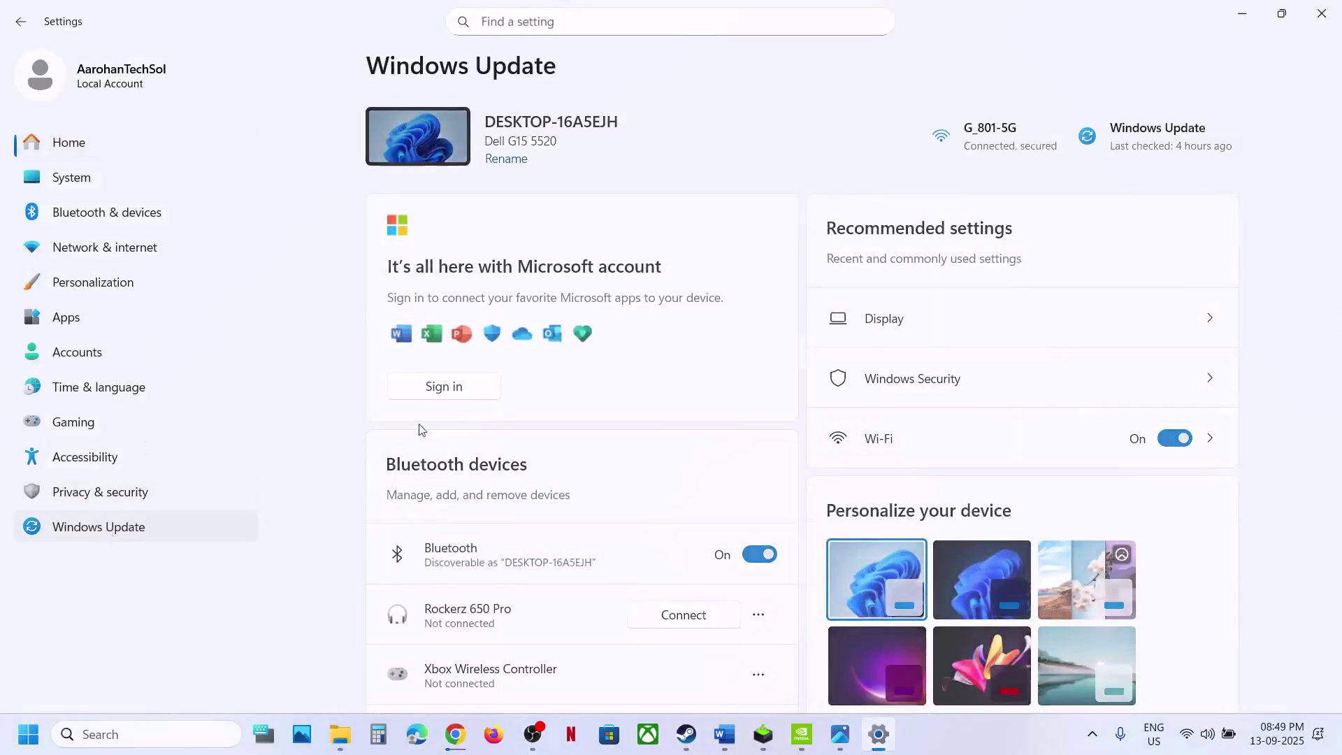
pyautogui.click(1172, 147)
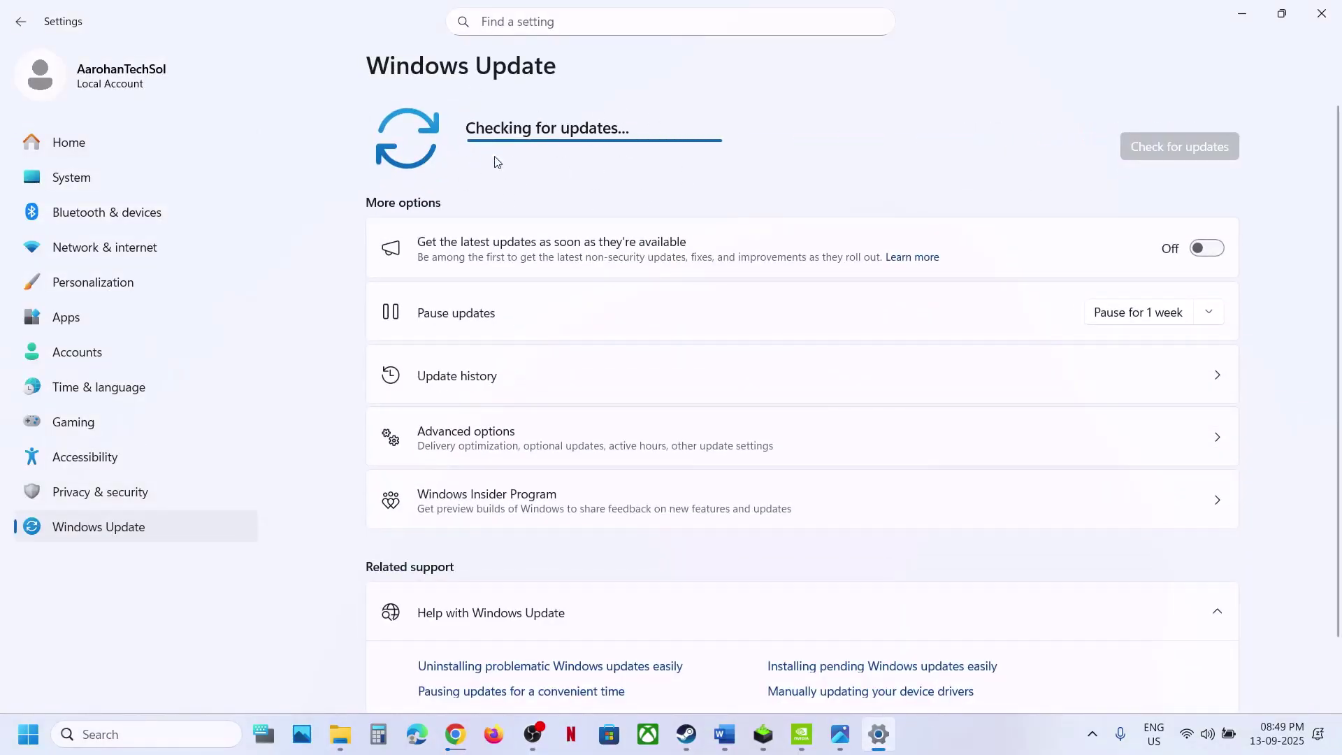
pyautogui.press('super')
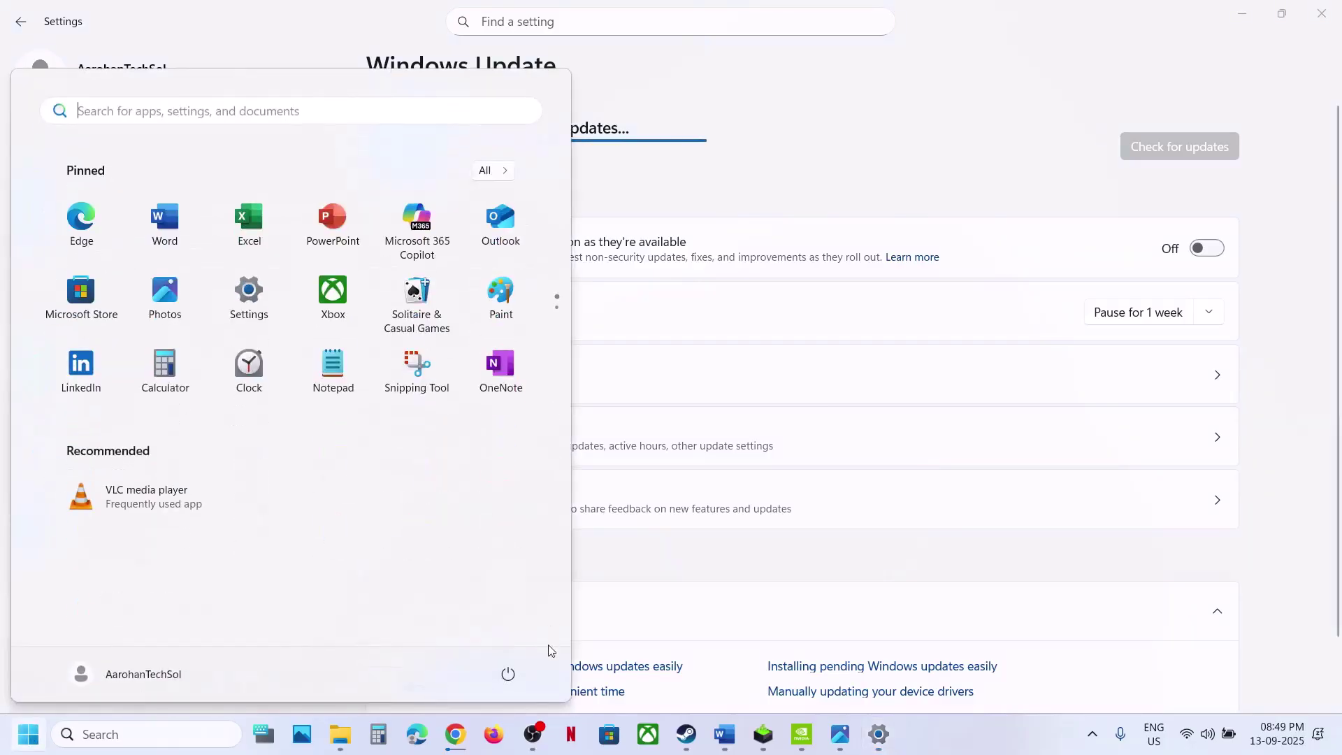
pyautogui.click(508, 673)
pyautogui.click(724, 734)
pyautogui.scroll(-3, 536, 353)
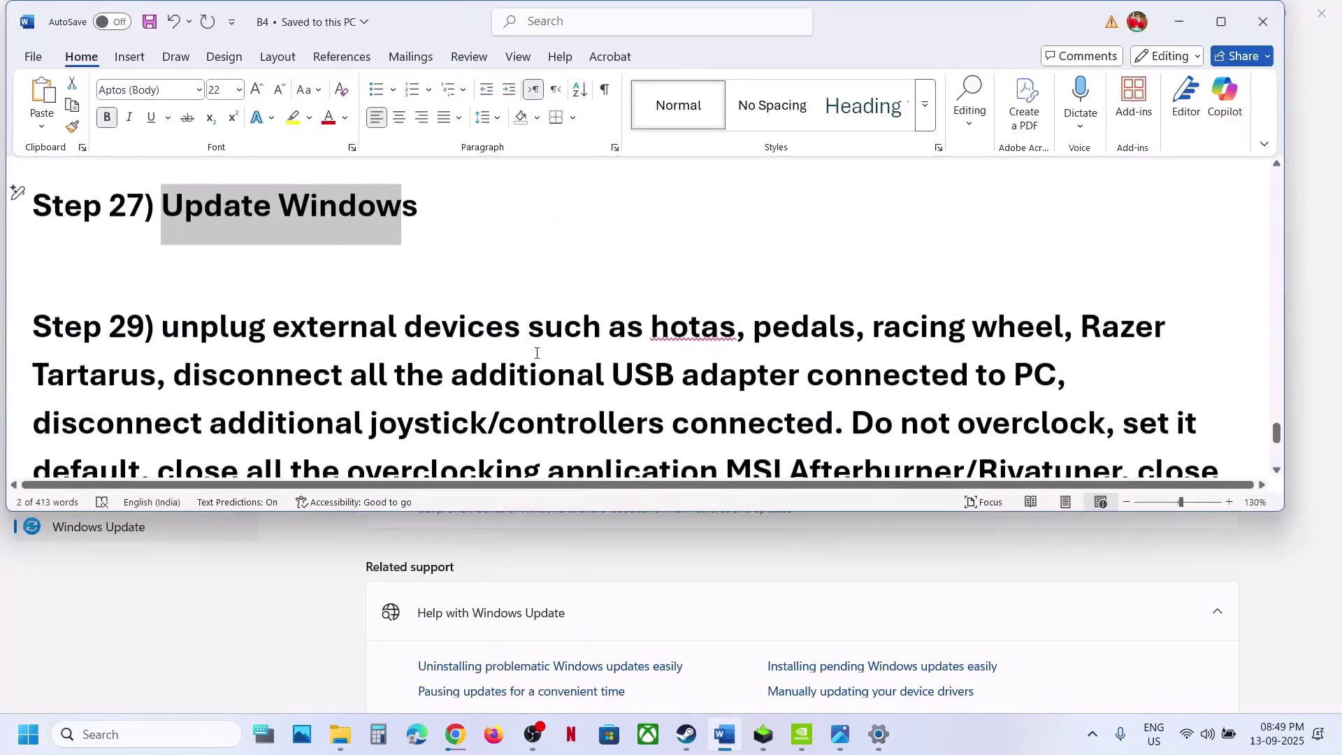
# Highlight Step 29's unplug-devices, extra-controllers and no-overclock advice, then all of Step 30
pyautogui.scroll(-2, 537, 353)
pyautogui.moveTo(203, 236); pyautogui.dragTo(1006, 279)
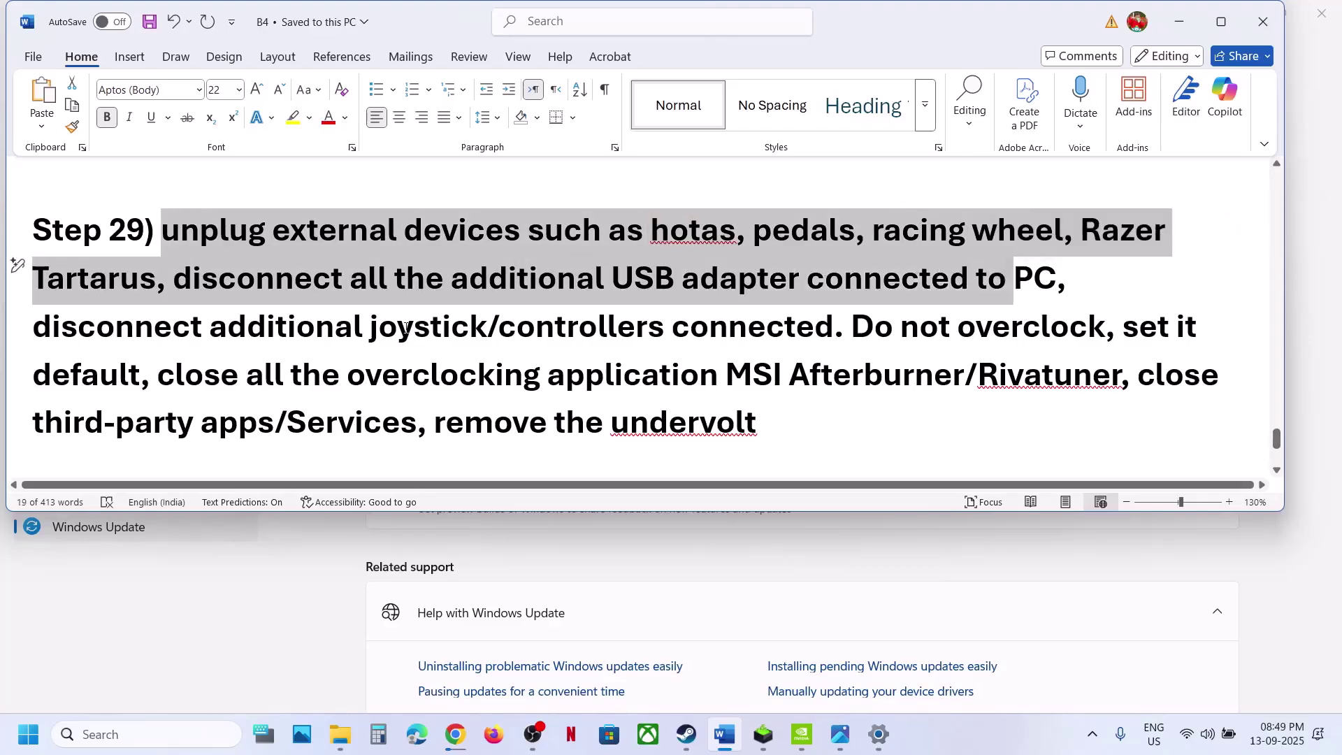
pyautogui.moveTo(131, 329); pyautogui.dragTo(739, 325)
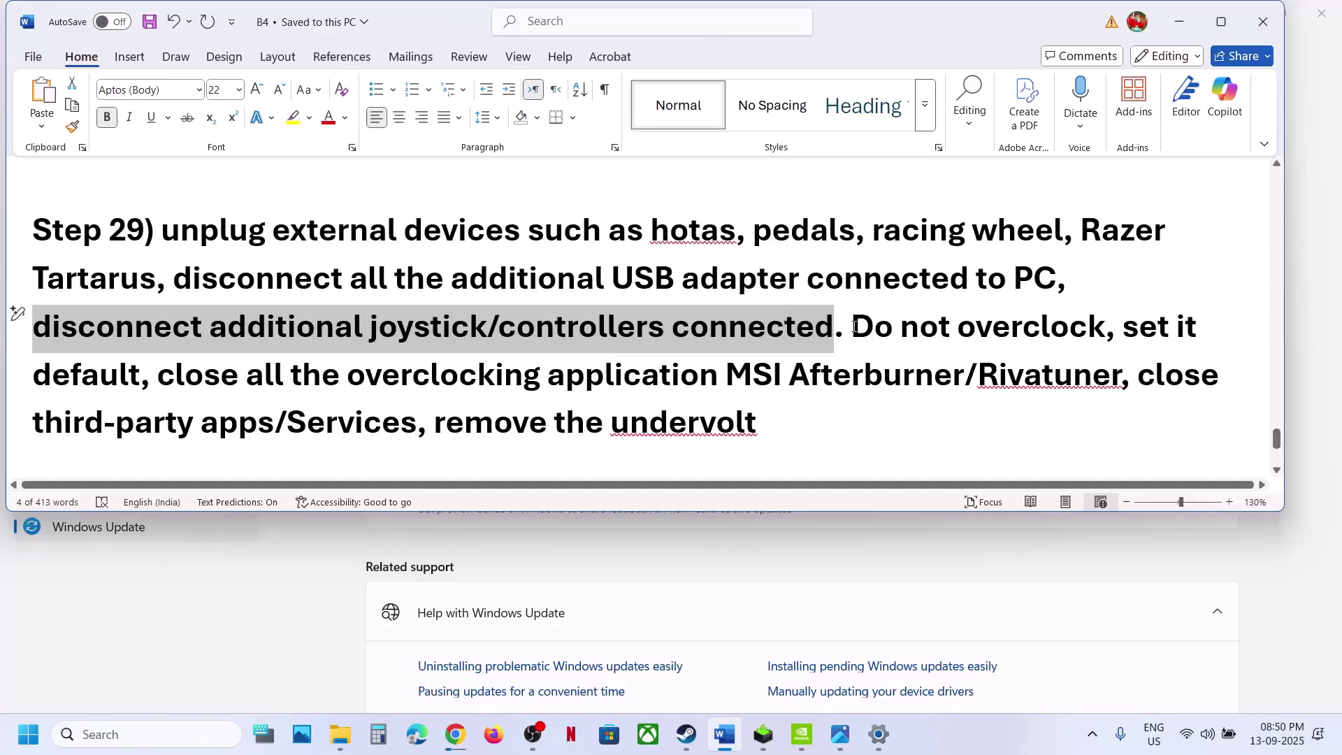
pyautogui.moveTo(855, 326); pyautogui.dragTo(758, 424)
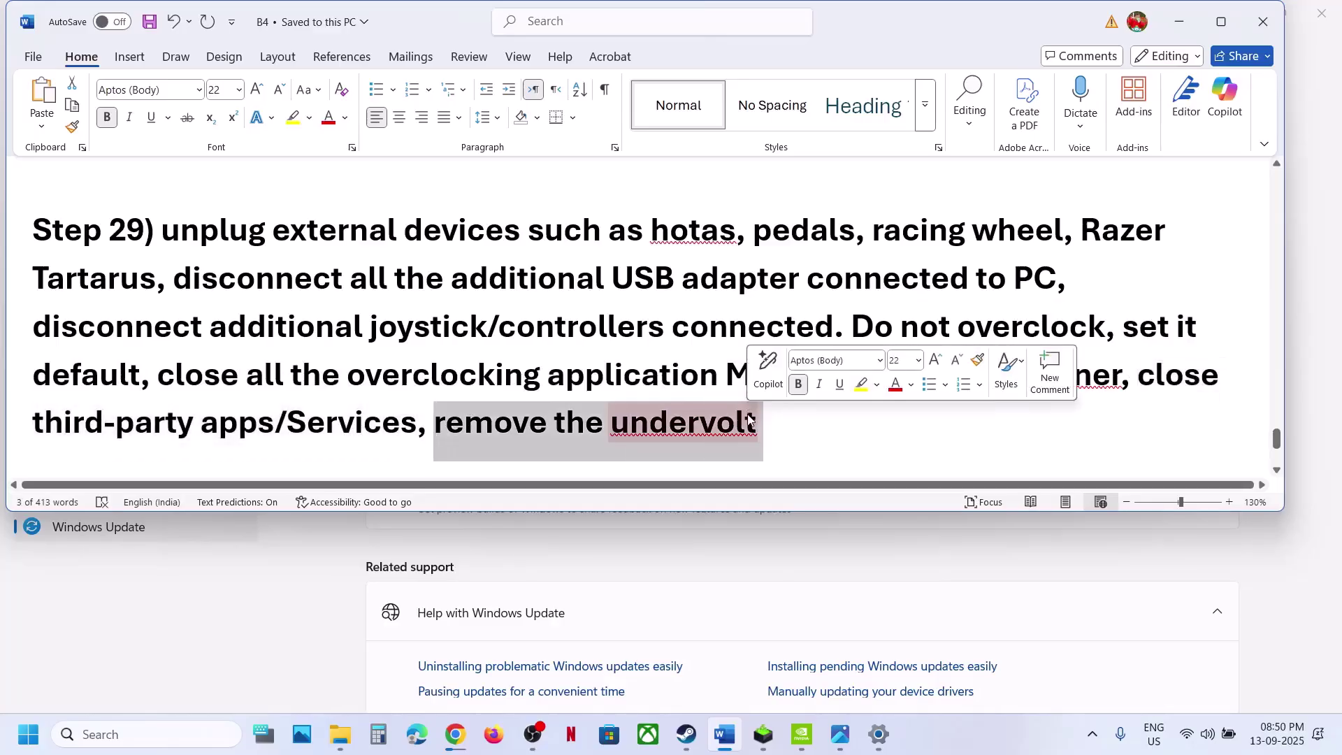
pyautogui.click(402, 374)
pyautogui.scroll(-3, 275, 336)
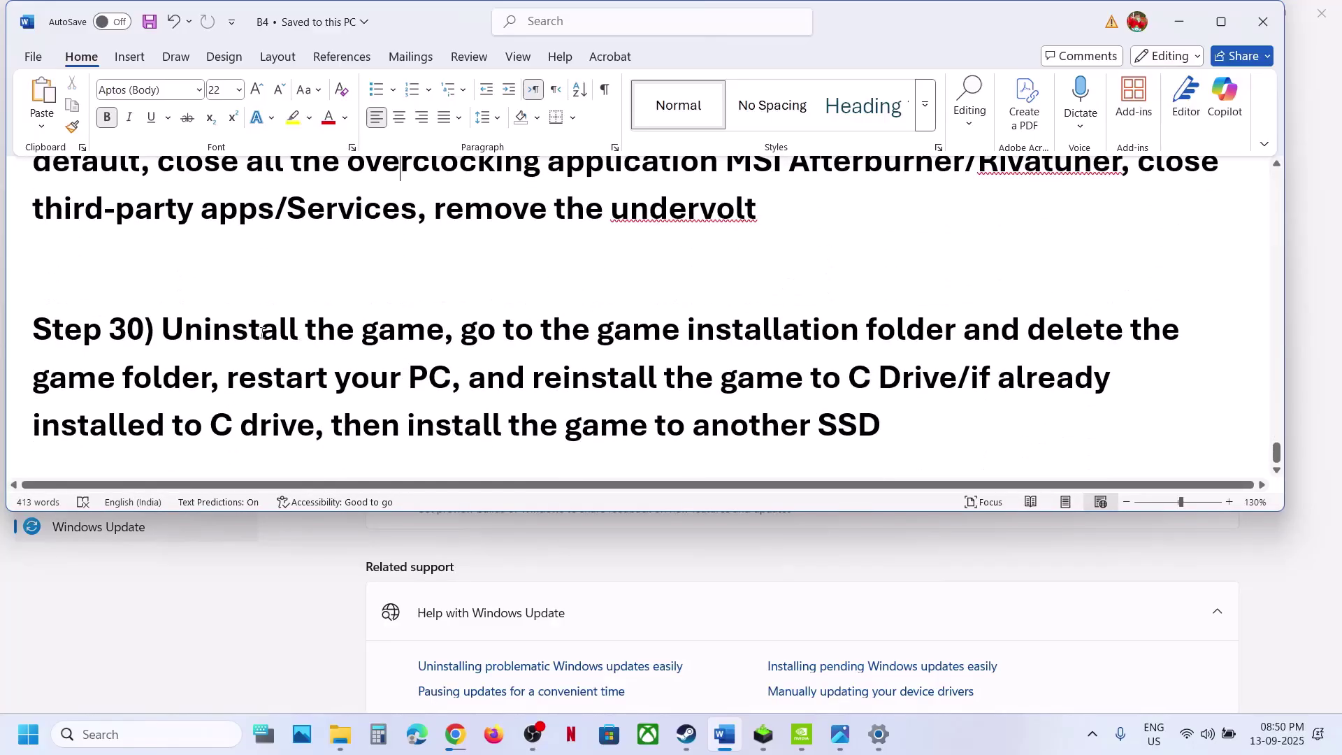
pyautogui.moveTo(185, 338); pyautogui.dragTo(882, 428)
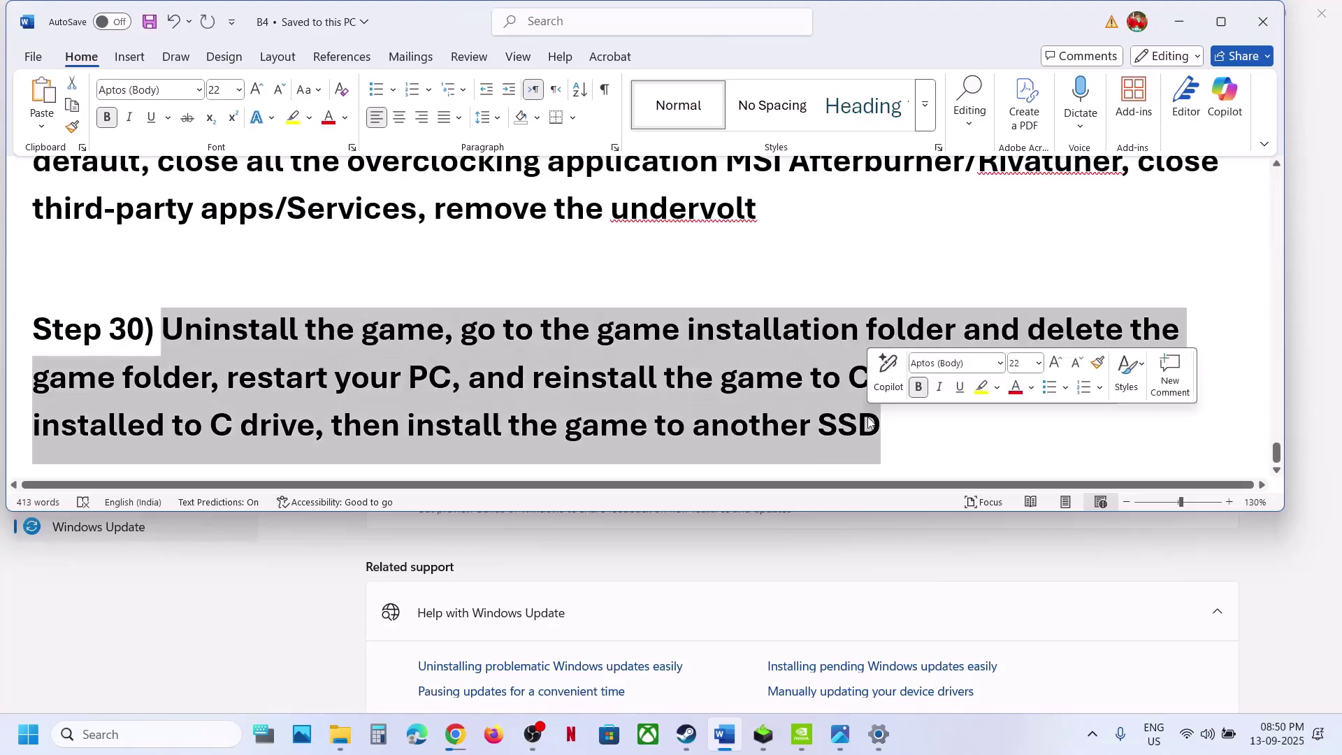
pyautogui.click(686, 734)
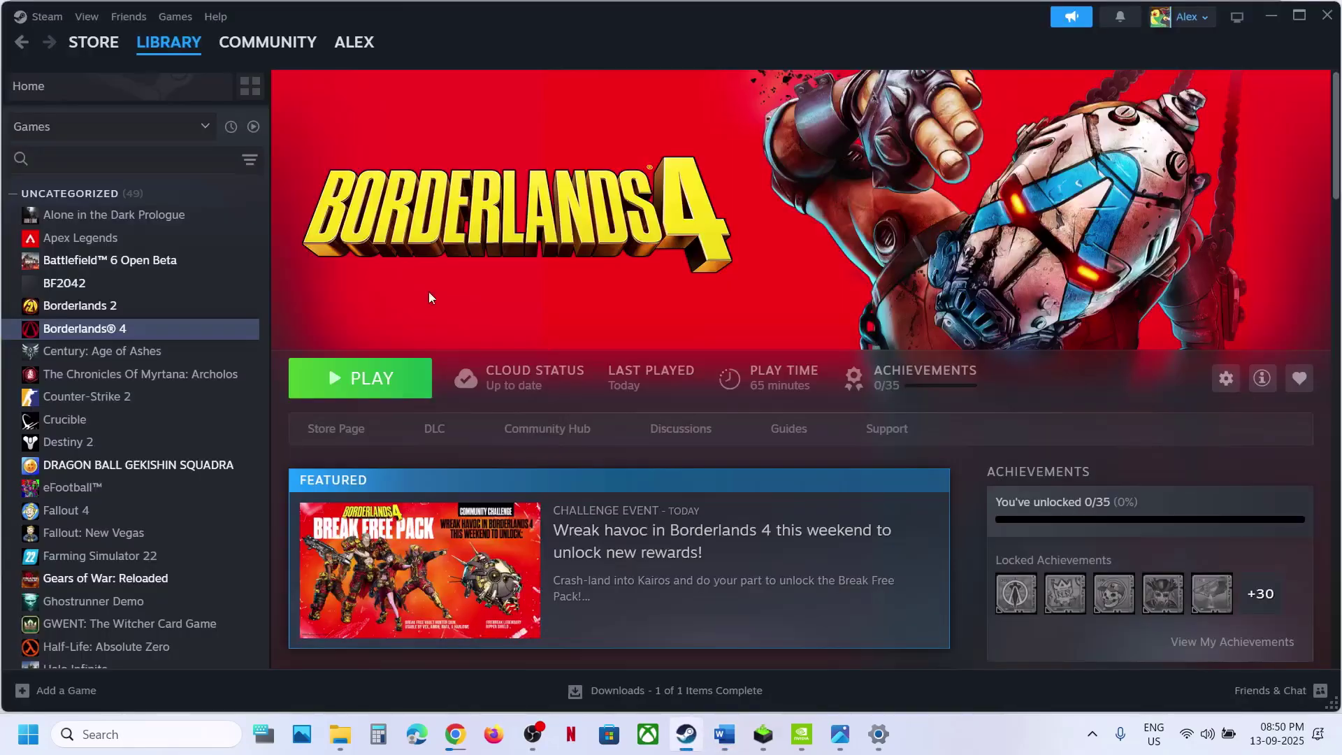
pyautogui.rightClick(152, 329)
pyautogui.moveTo(217, 432)
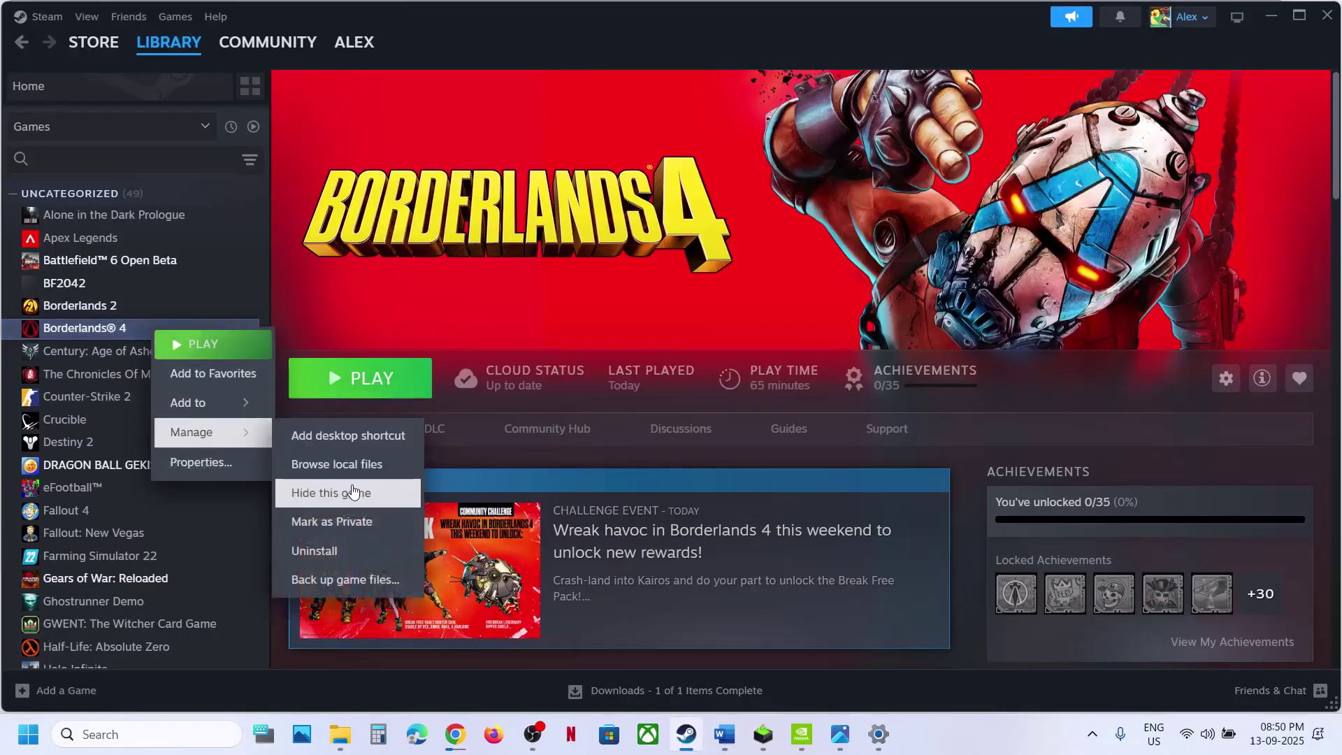
pyautogui.click(619, 282)
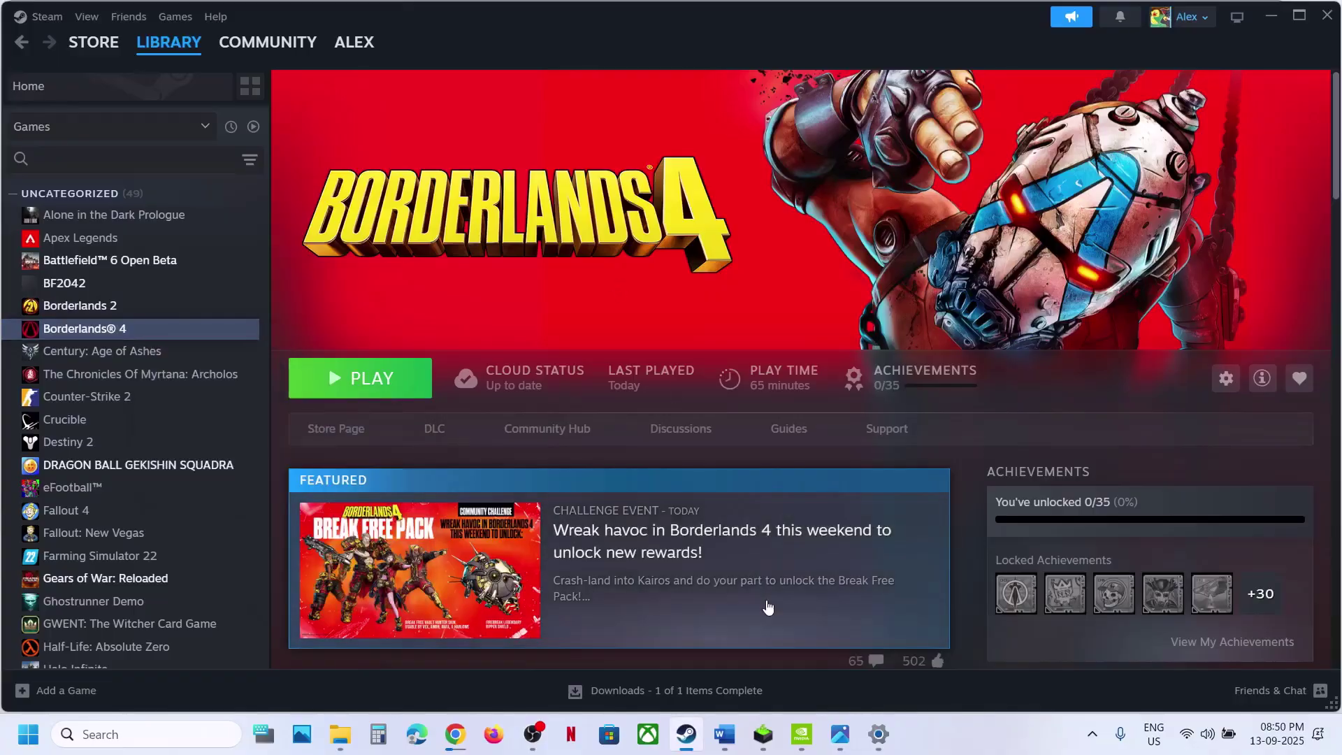
pyautogui.click(726, 747)
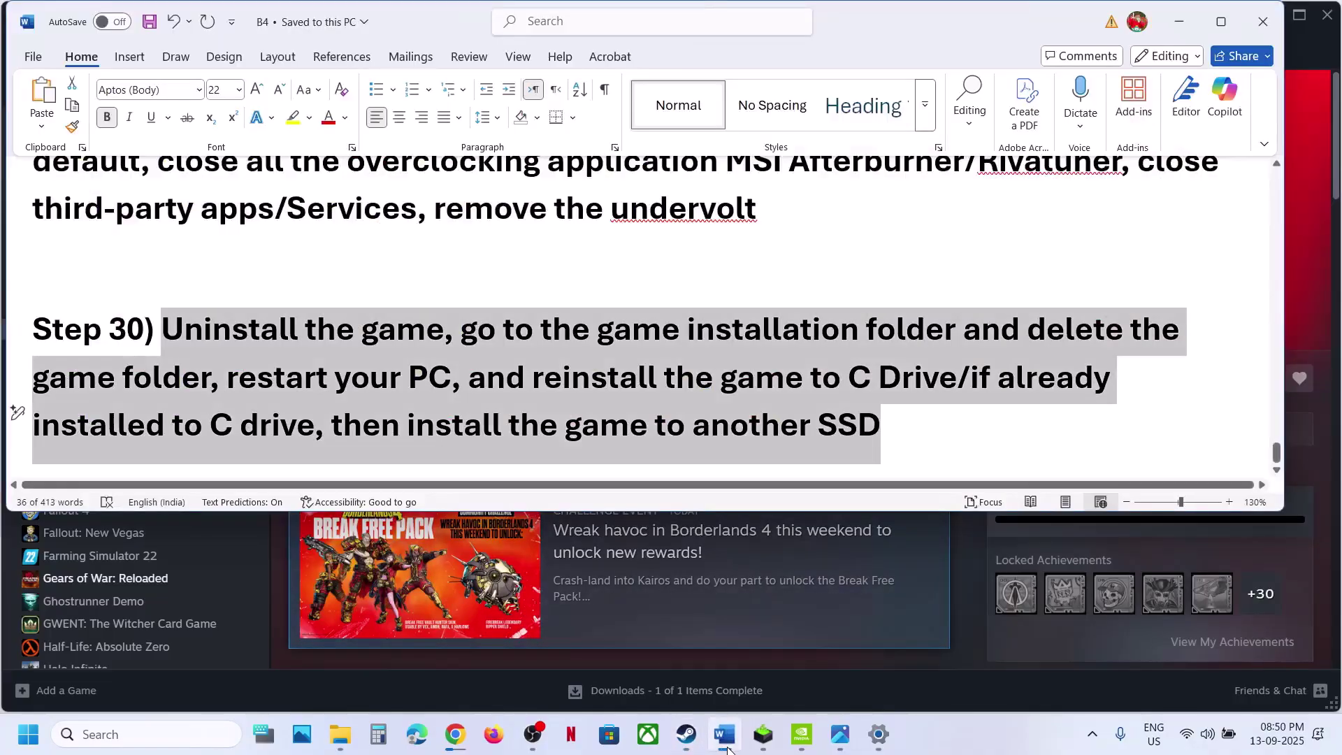
pyautogui.click(407, 400)
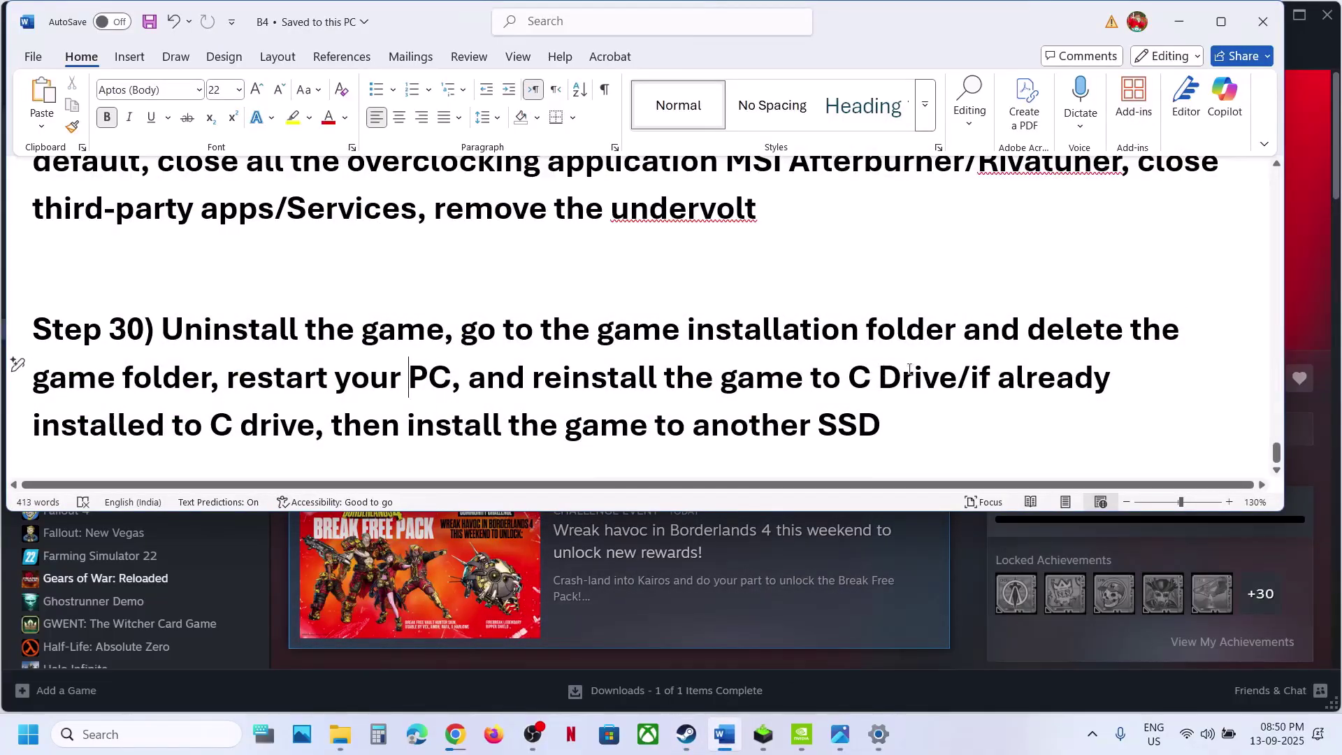
pyautogui.moveTo(642, 377); pyautogui.dragTo(921, 386)
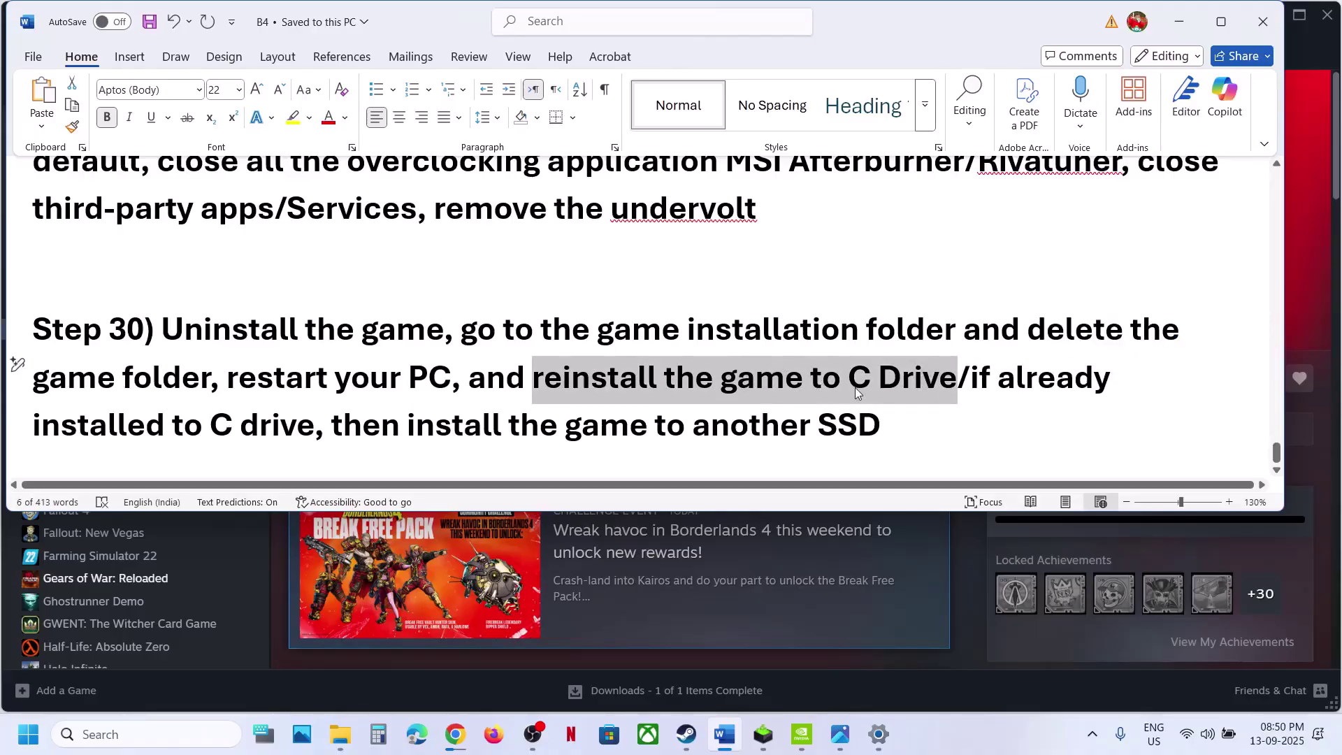
pyautogui.moveTo(975, 381); pyautogui.dragTo(918, 411)
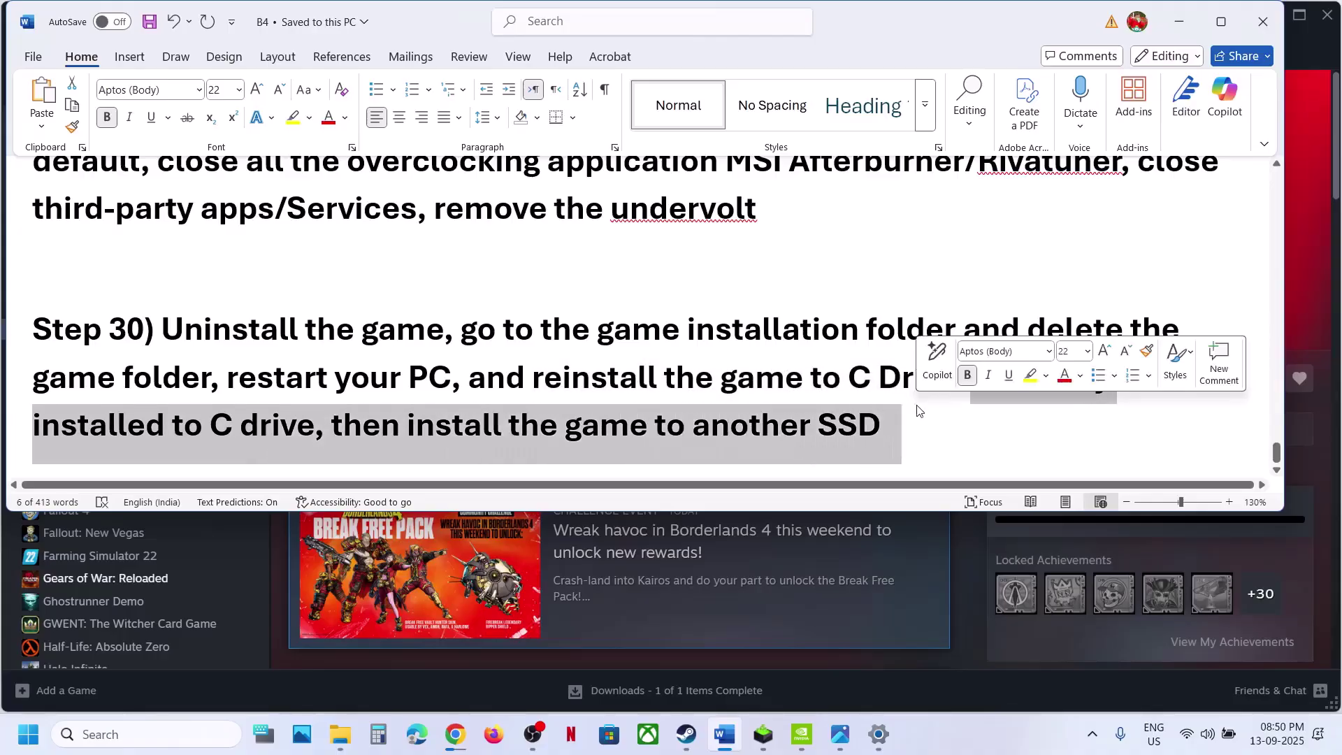
pyautogui.click(1179, 22)
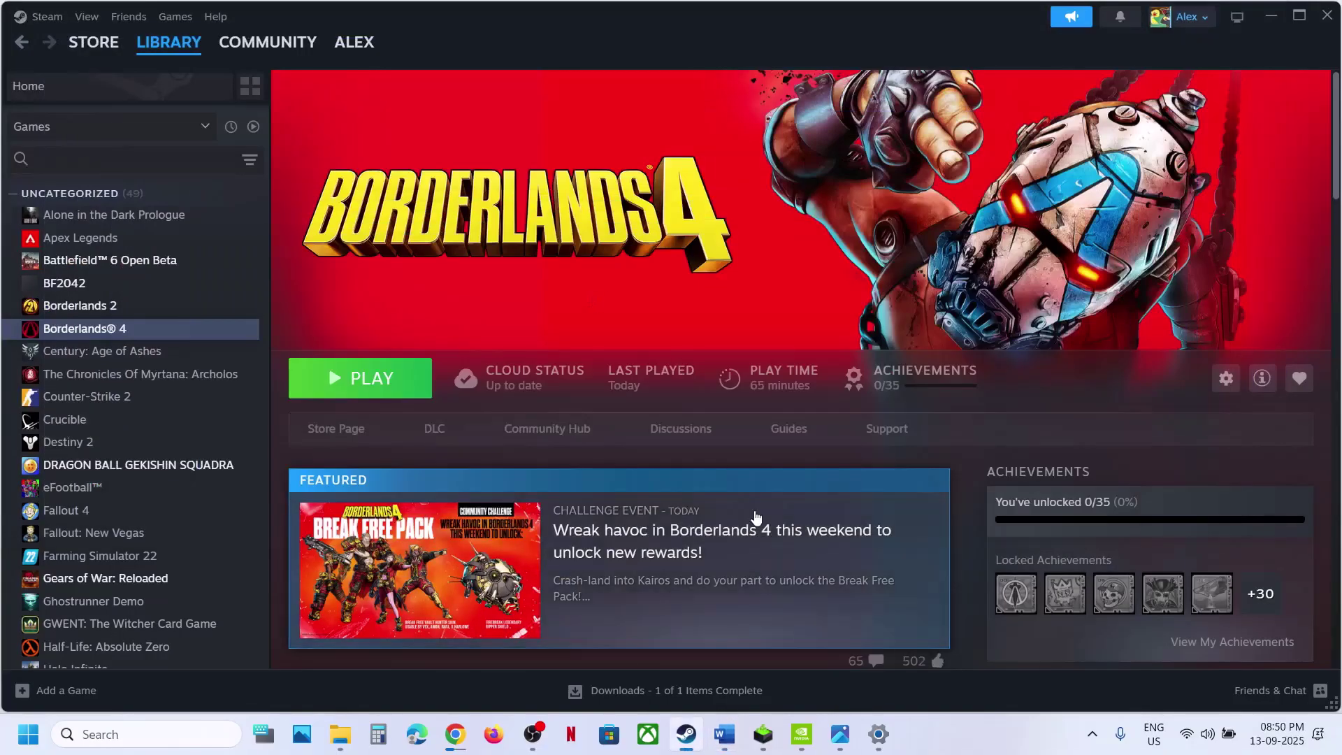